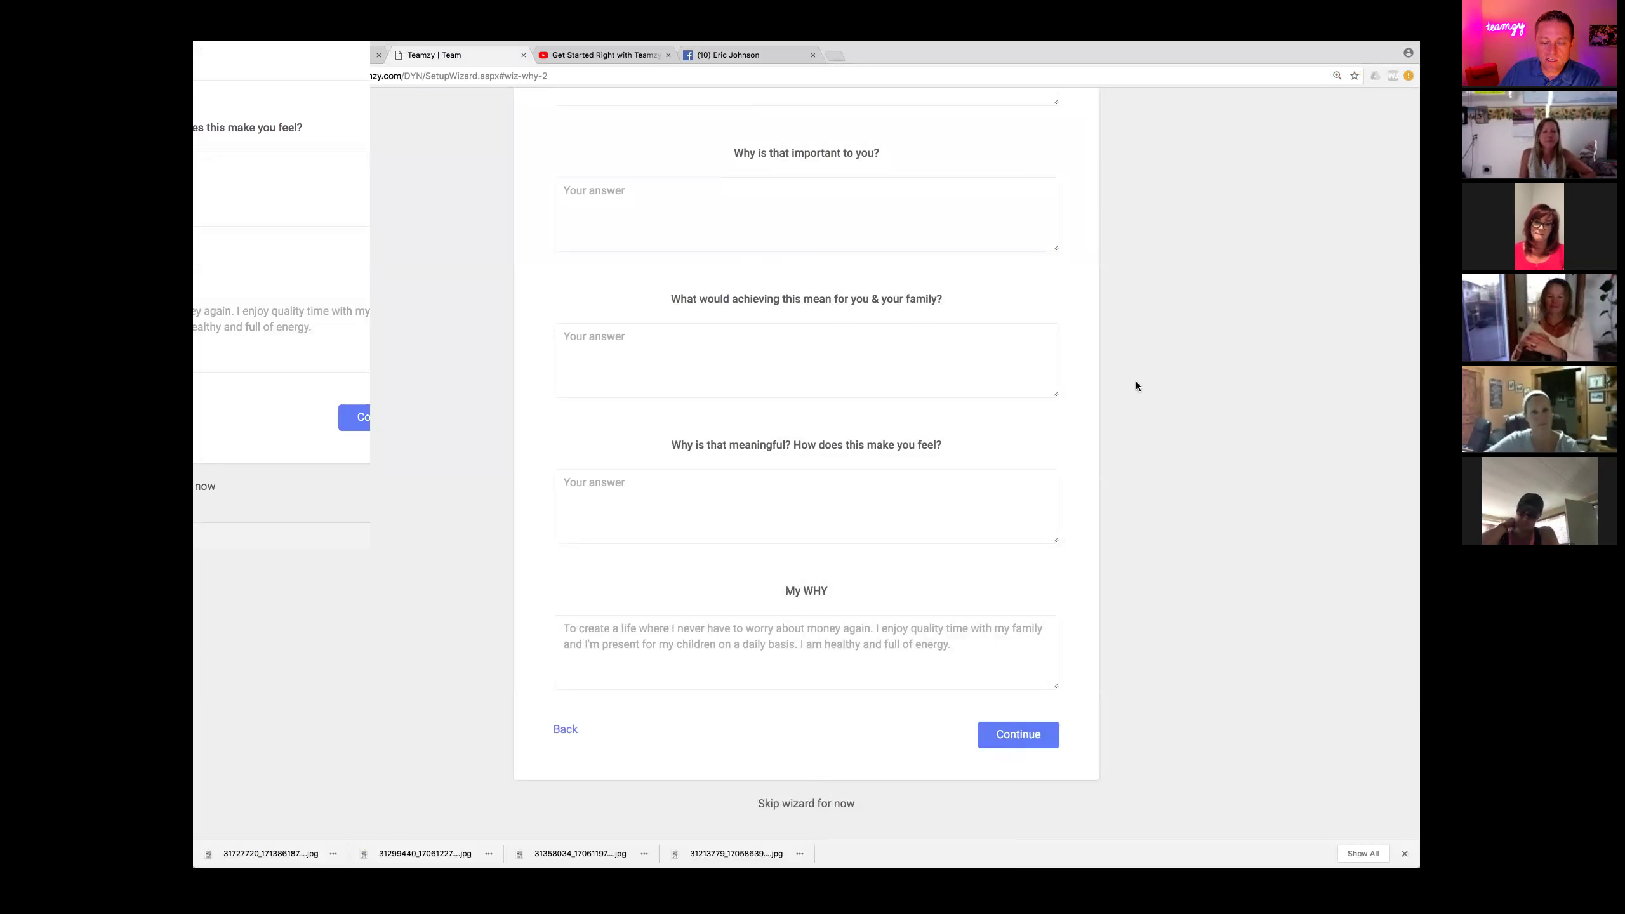
Enter "afgsxdfhdhdgh" as the My WHY answer and continue to the wizard's Import stage.
{"action": "left_click", "coordinate": [766, 632]}
{"action": "type", "text": "afgsxdfhdhdgh"}
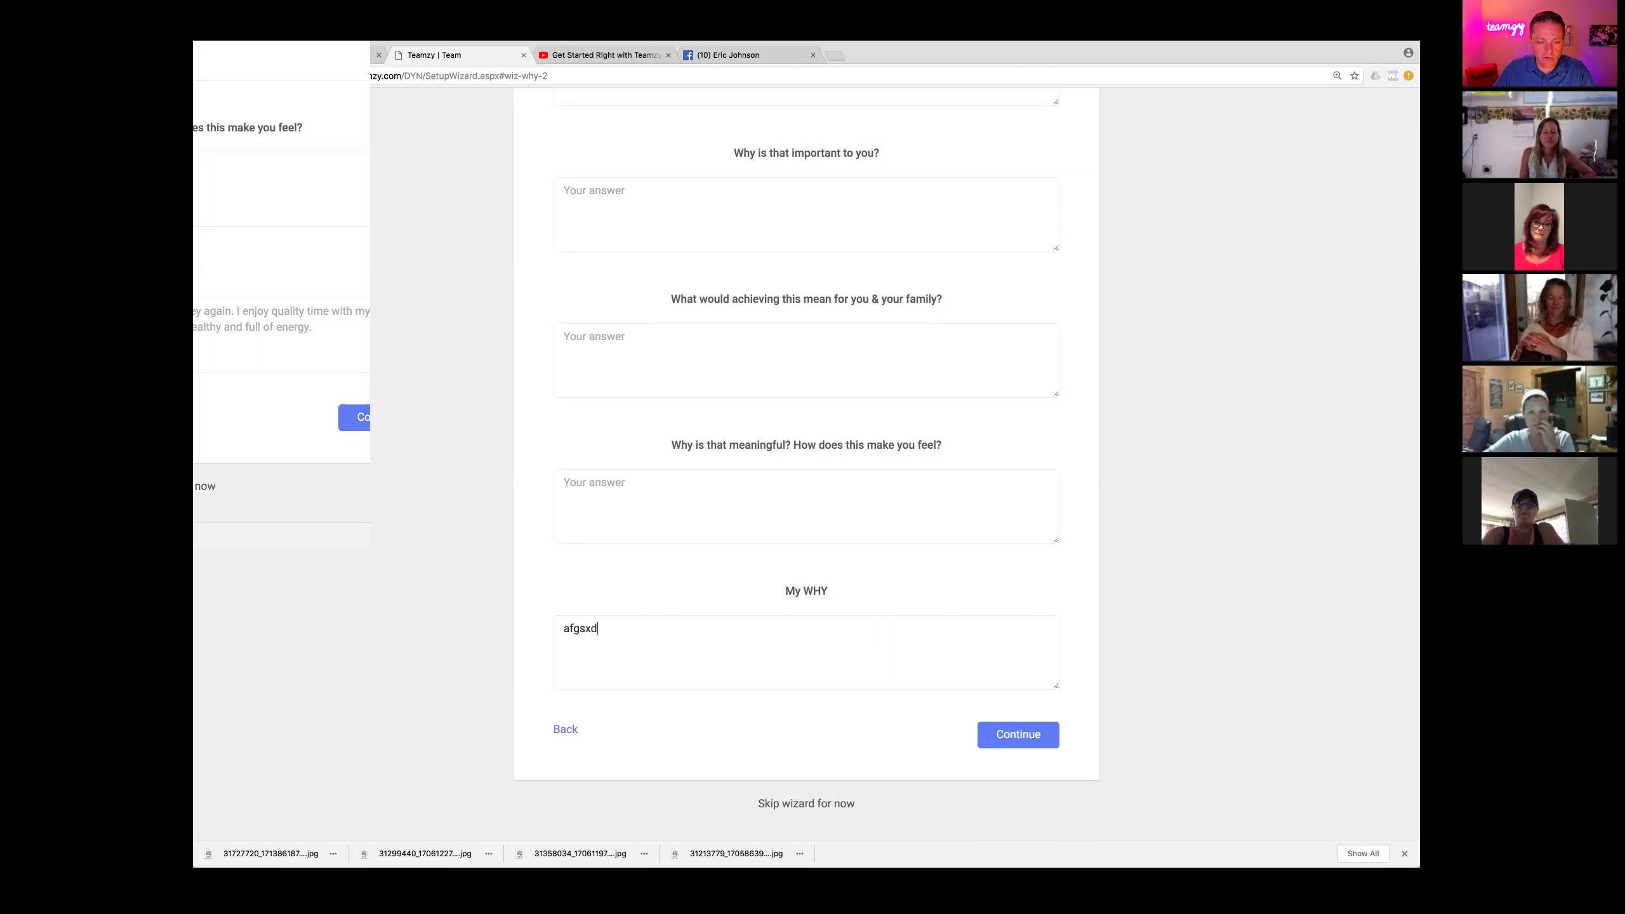
{"action": "left_click", "coordinate": [1035, 733]}
{"action": "scroll", "coordinate": [1037, 730], "scroll_direction": "up", "scroll_amount": 8}
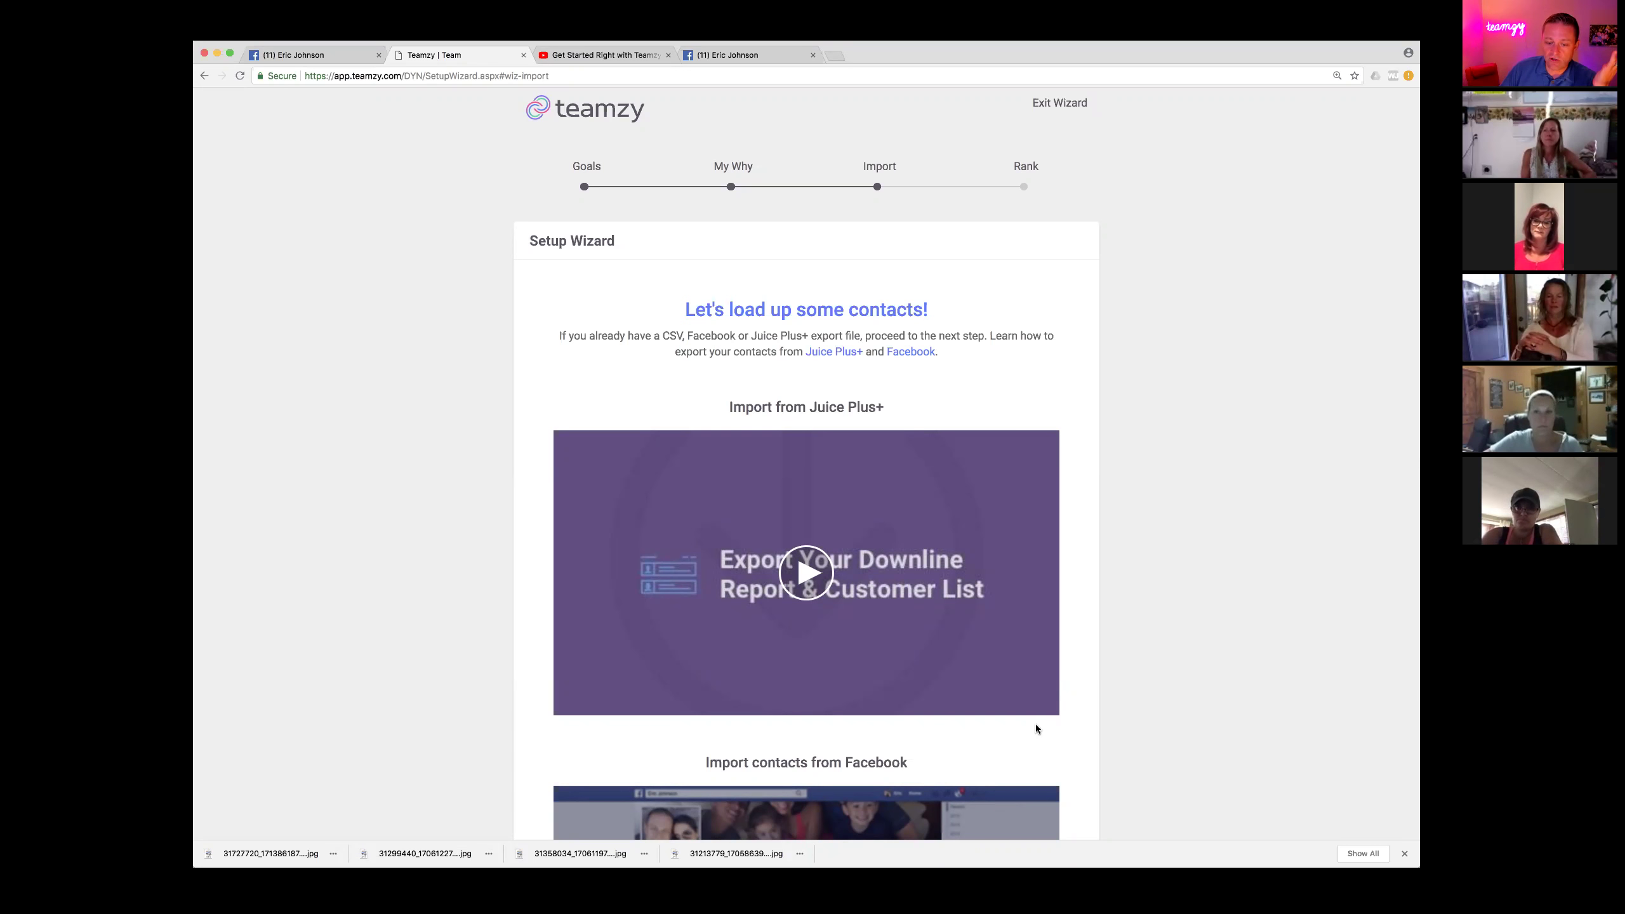
Review the Juice Plus+, Facebook and CSV import videos and skip the rest of the setup wizard.
{"action": "scroll", "coordinate": [1035, 724], "scroll_direction": "down", "scroll_amount": 3}
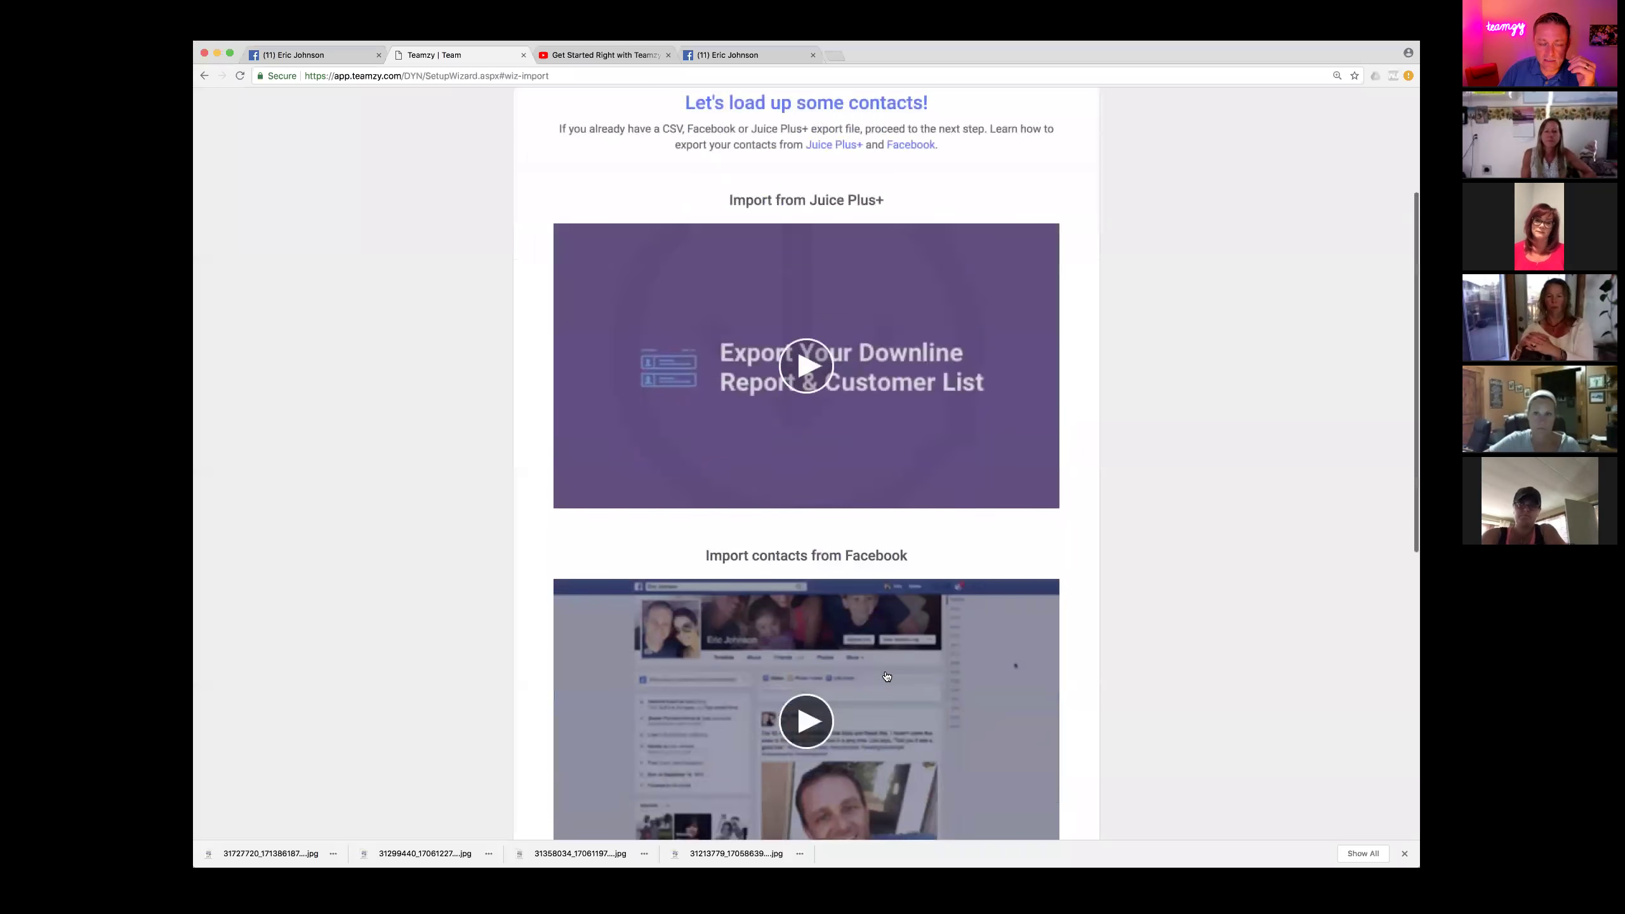
{"action": "scroll", "coordinate": [885, 676], "scroll_direction": "down", "scroll_amount": 2}
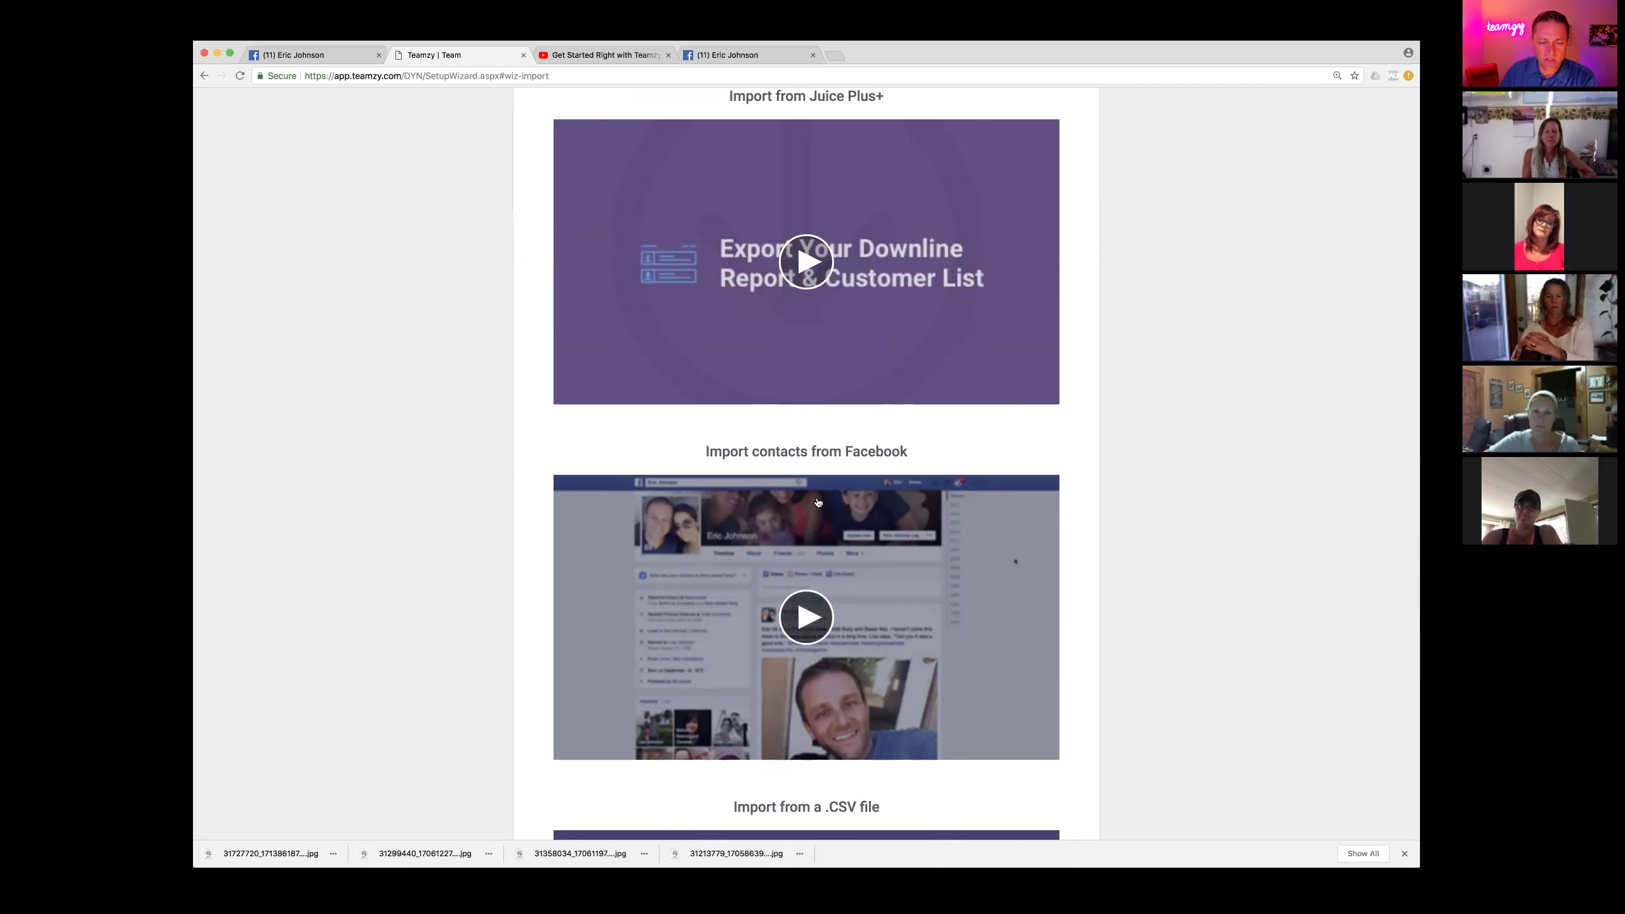
{"action": "scroll", "coordinate": [776, 601], "scroll_direction": "down", "scroll_amount": 3}
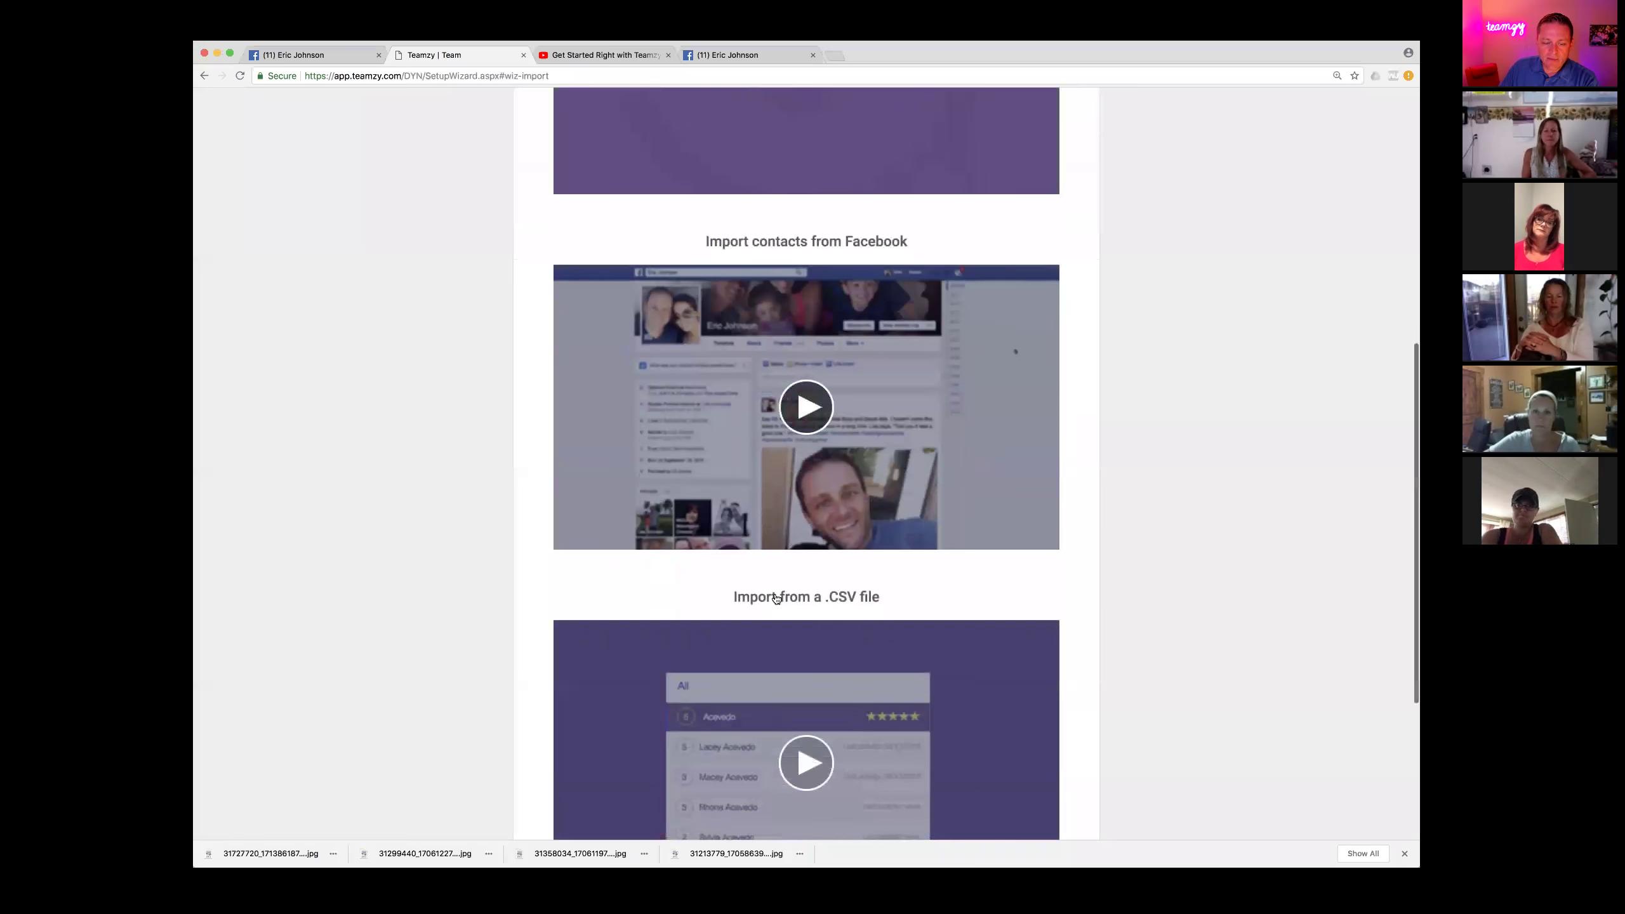
{"action": "scroll", "coordinate": [776, 598], "scroll_direction": "down", "scroll_amount": 4}
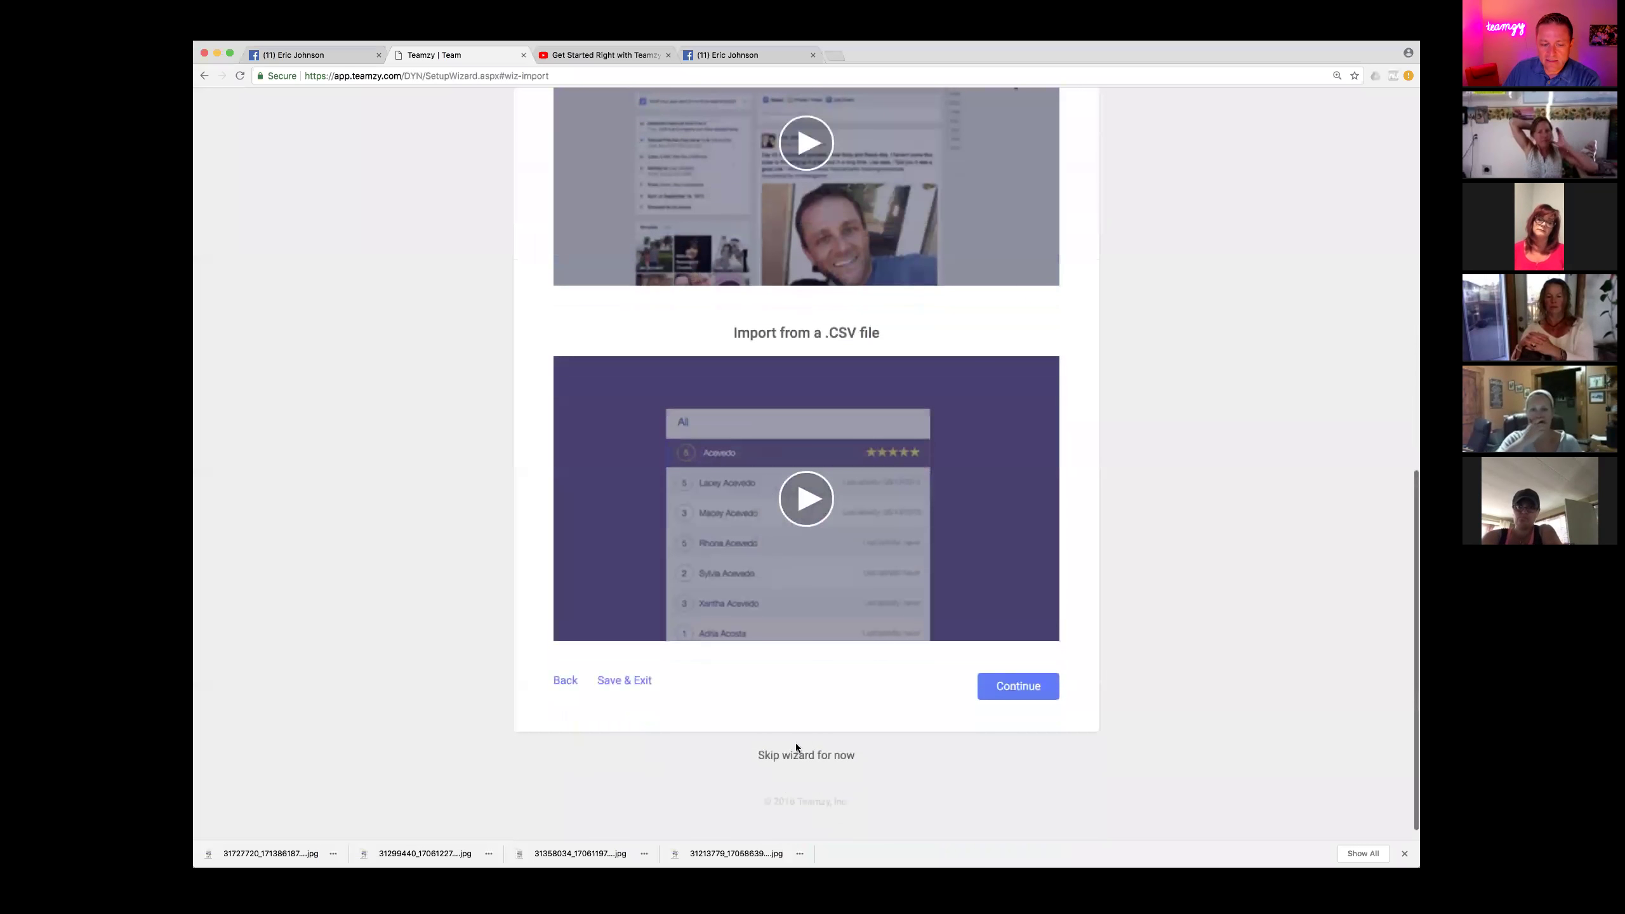
{"action": "left_click", "coordinate": [790, 762]}
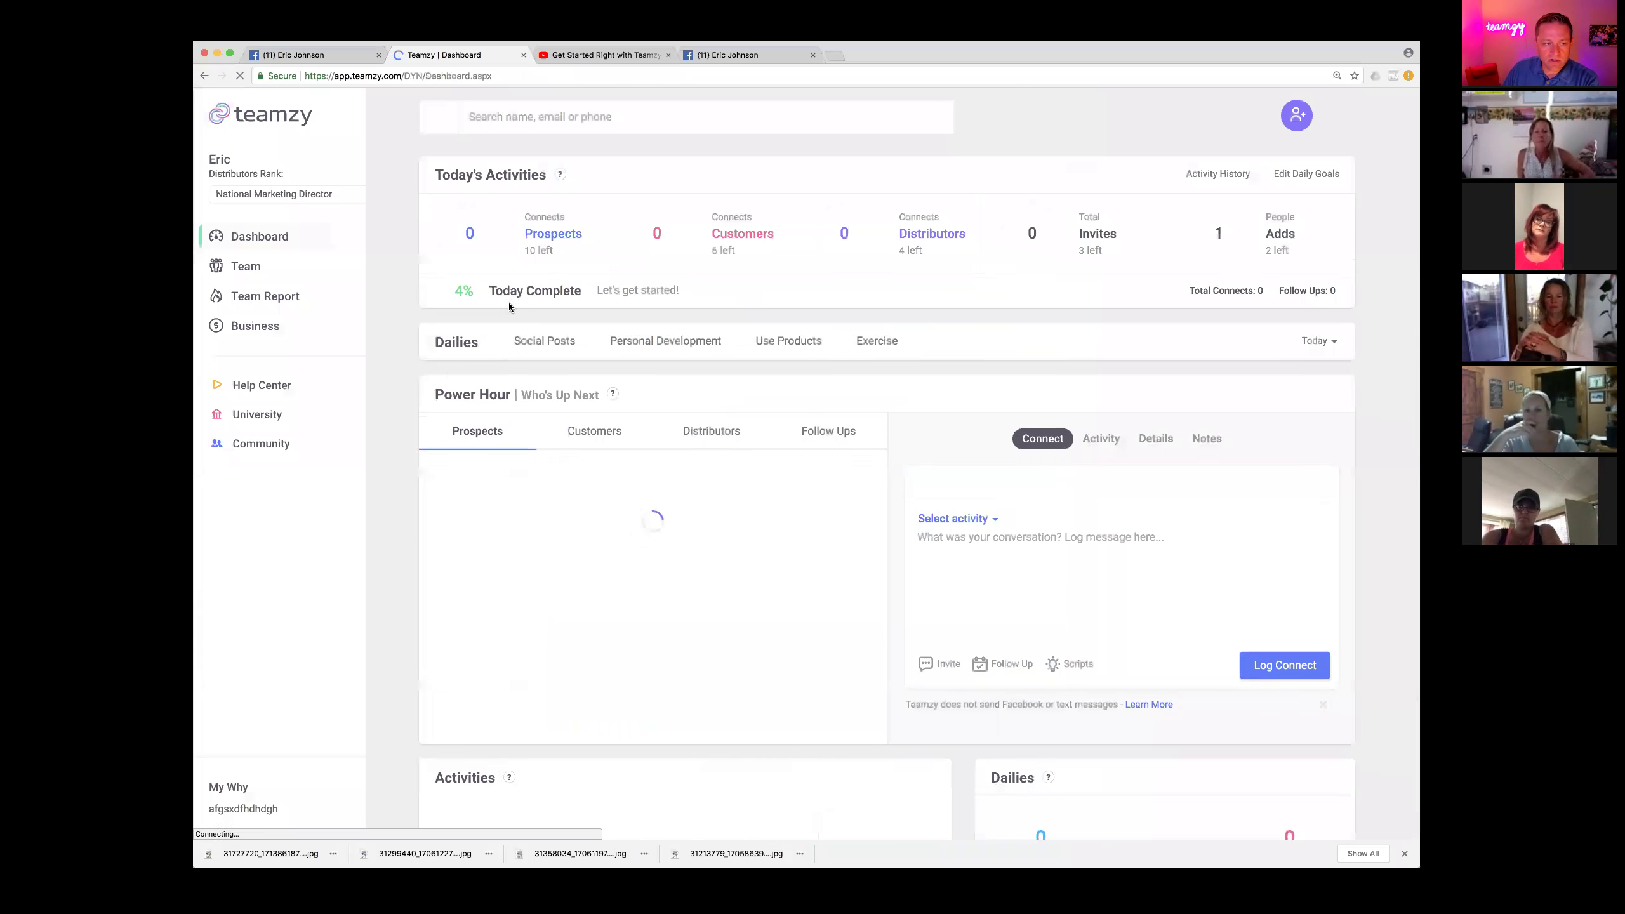
Look at the Help Center page and the dashboard's contact form, leaving the form unsent.
{"action": "left_click", "coordinate": [261, 385]}
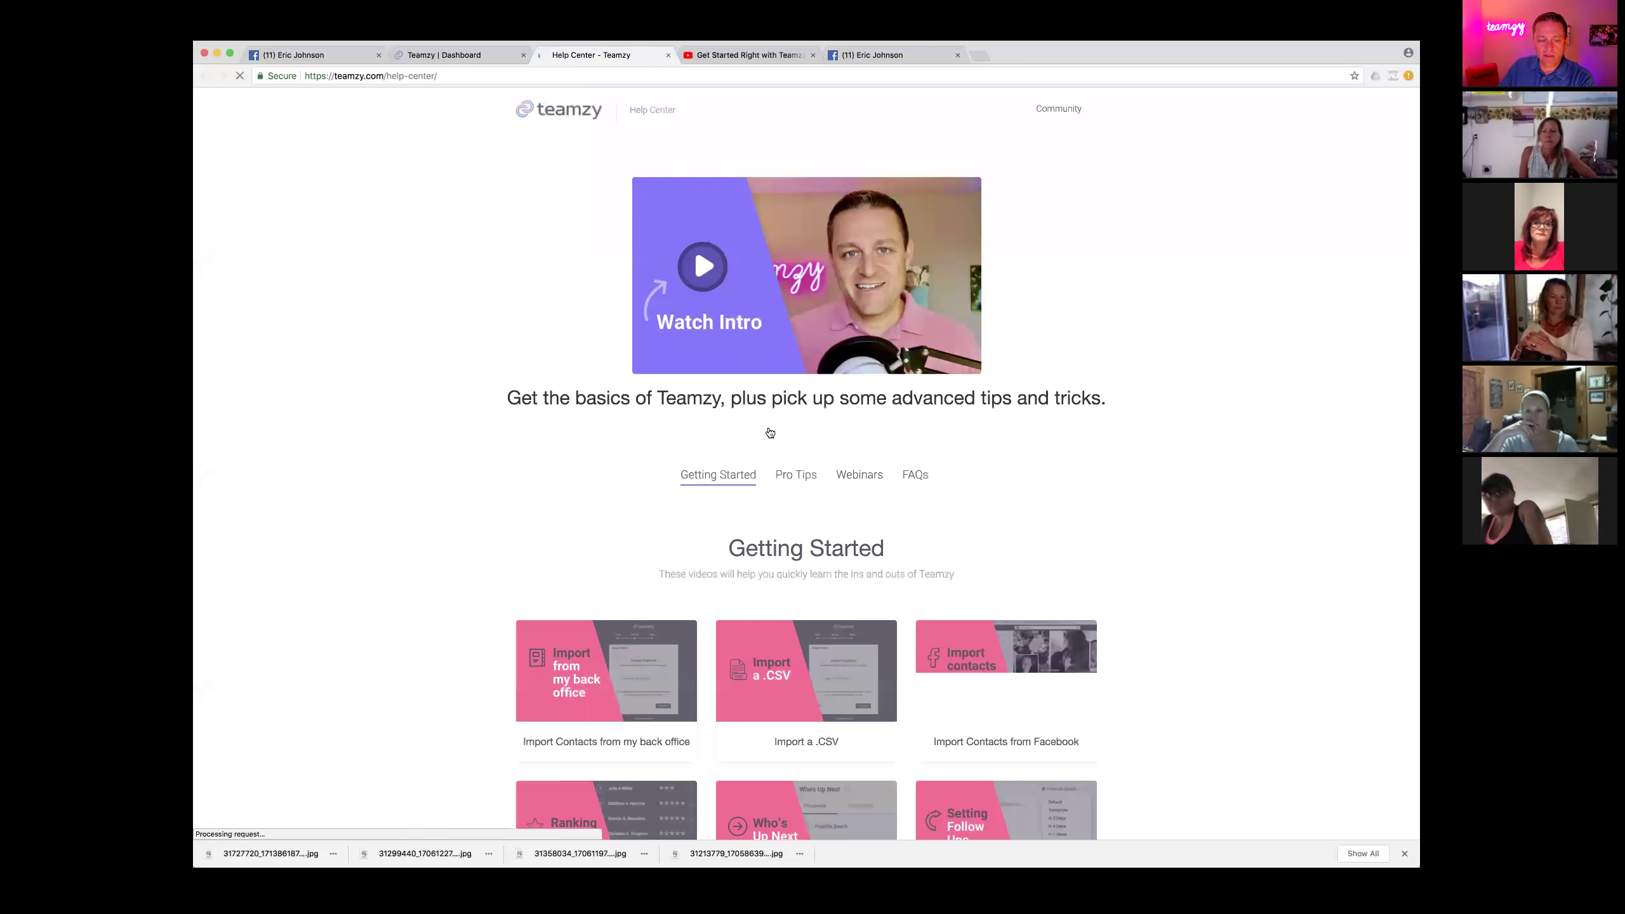
{"action": "left_click", "coordinate": [445, 56]}
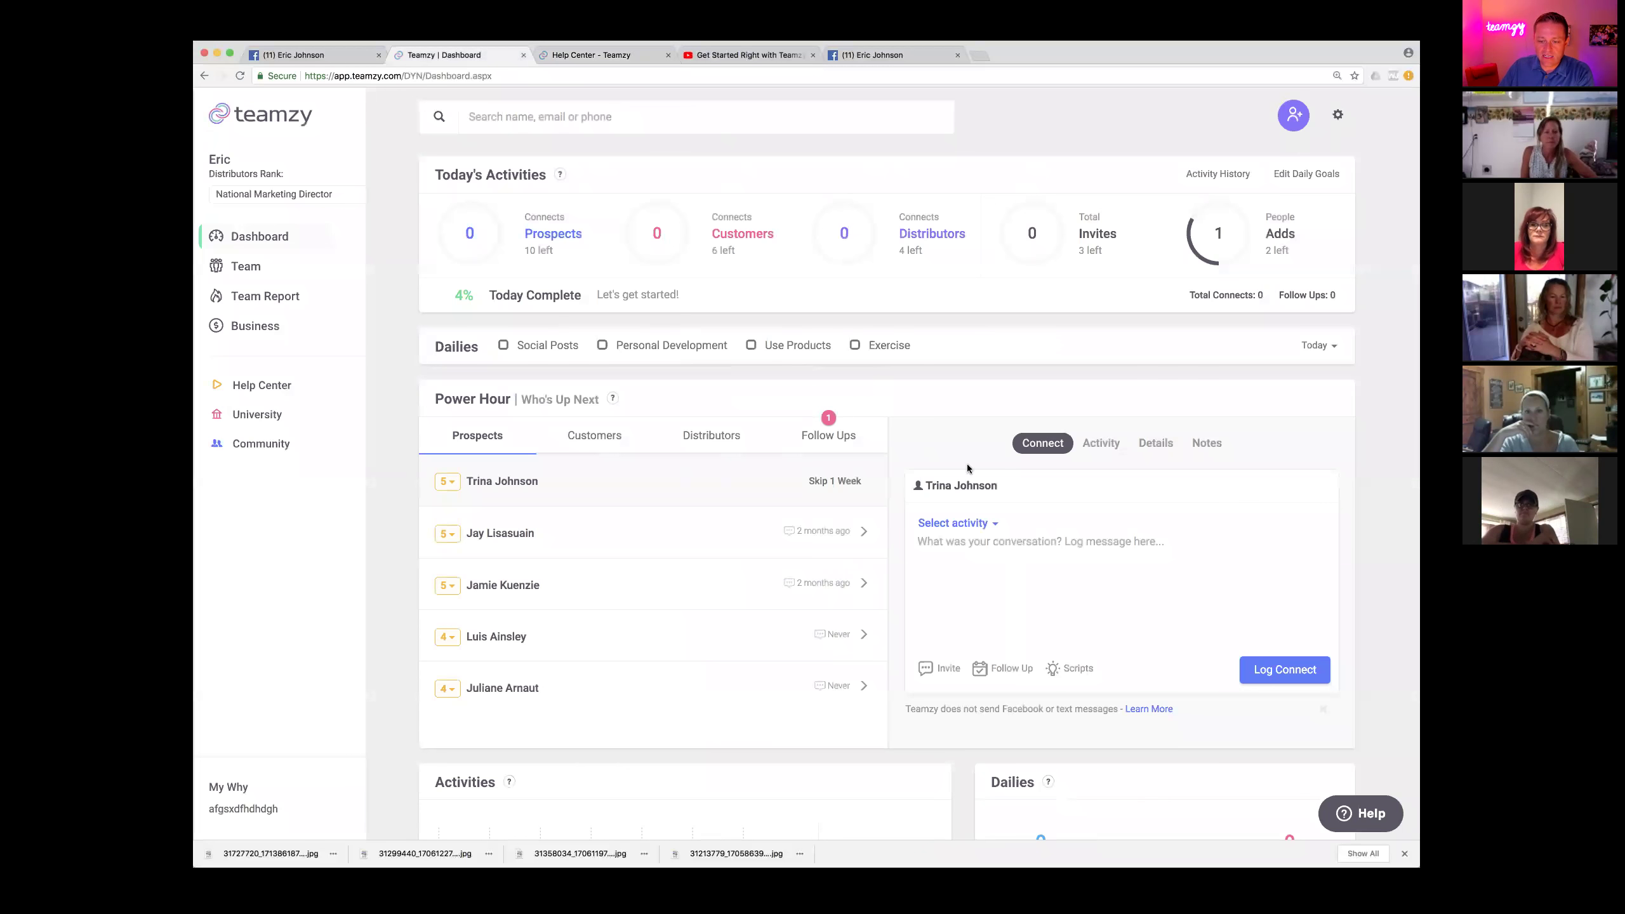
{"action": "left_click", "coordinate": [1358, 816]}
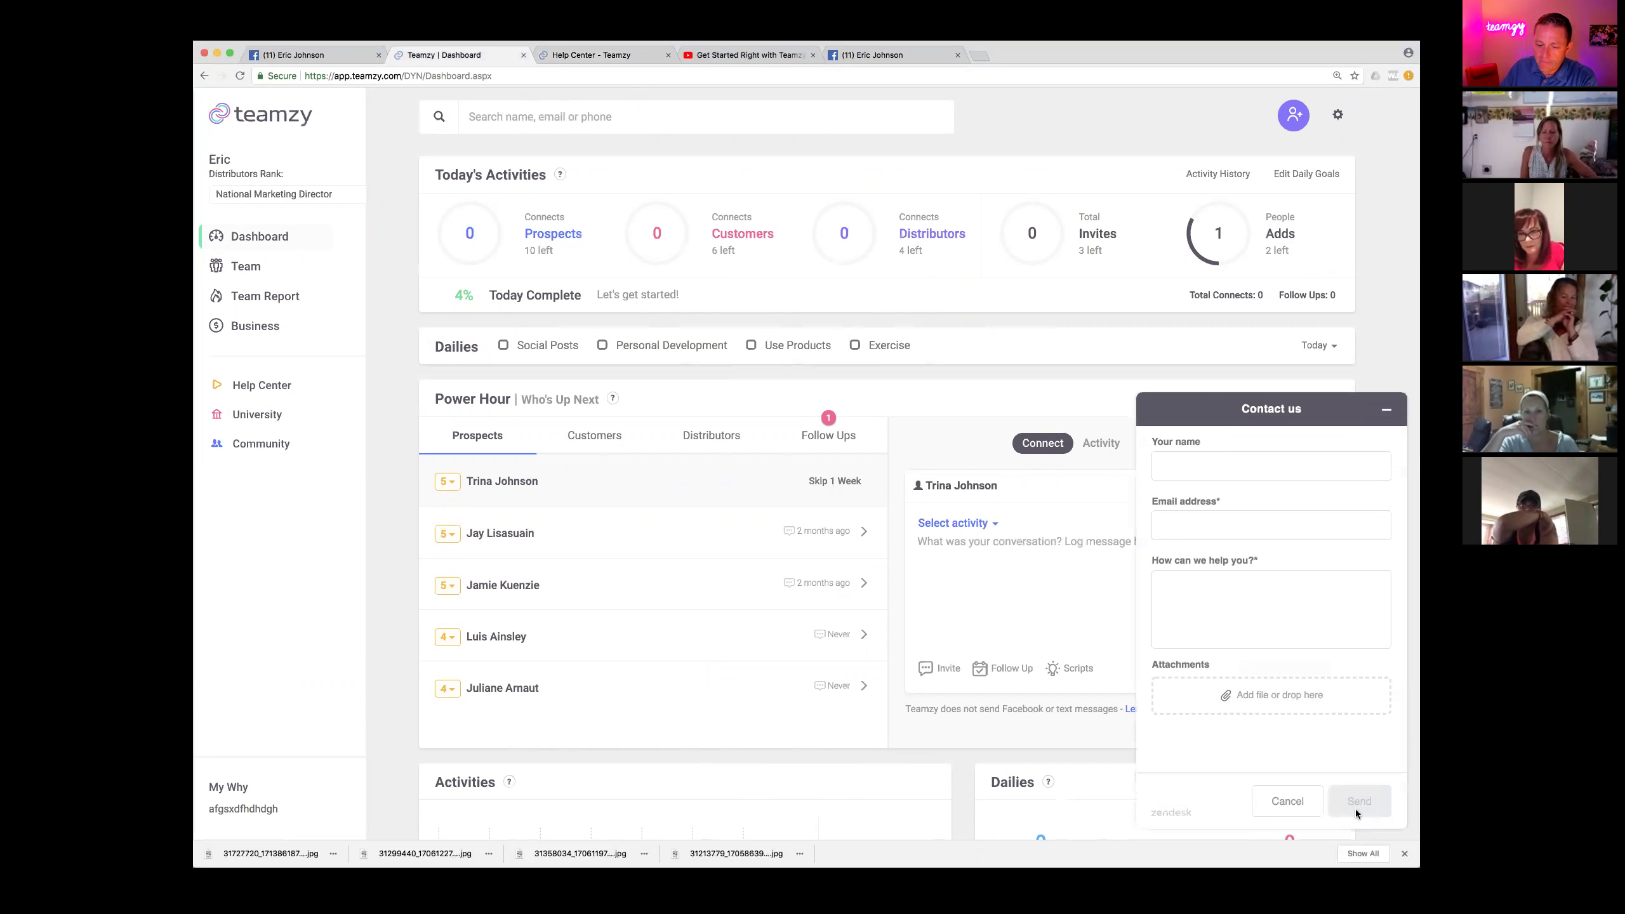
{"action": "left_click", "coordinate": [1389, 409]}
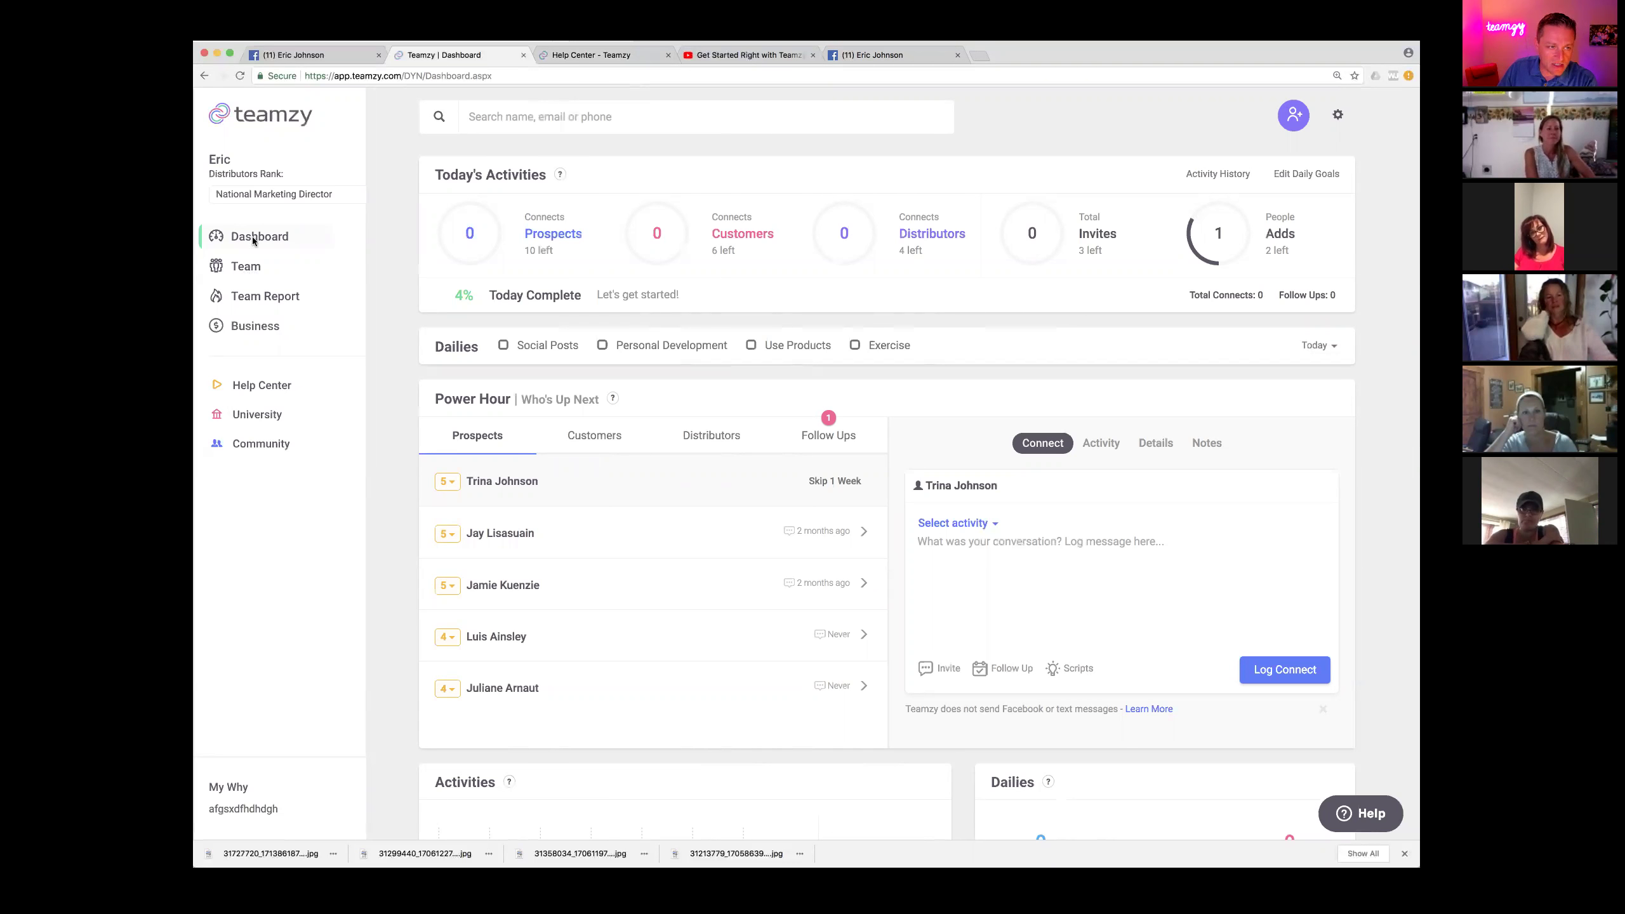
Browse the full Team contact list and turn on Rank Mode for it.
{"action": "left_click", "coordinate": [246, 267]}
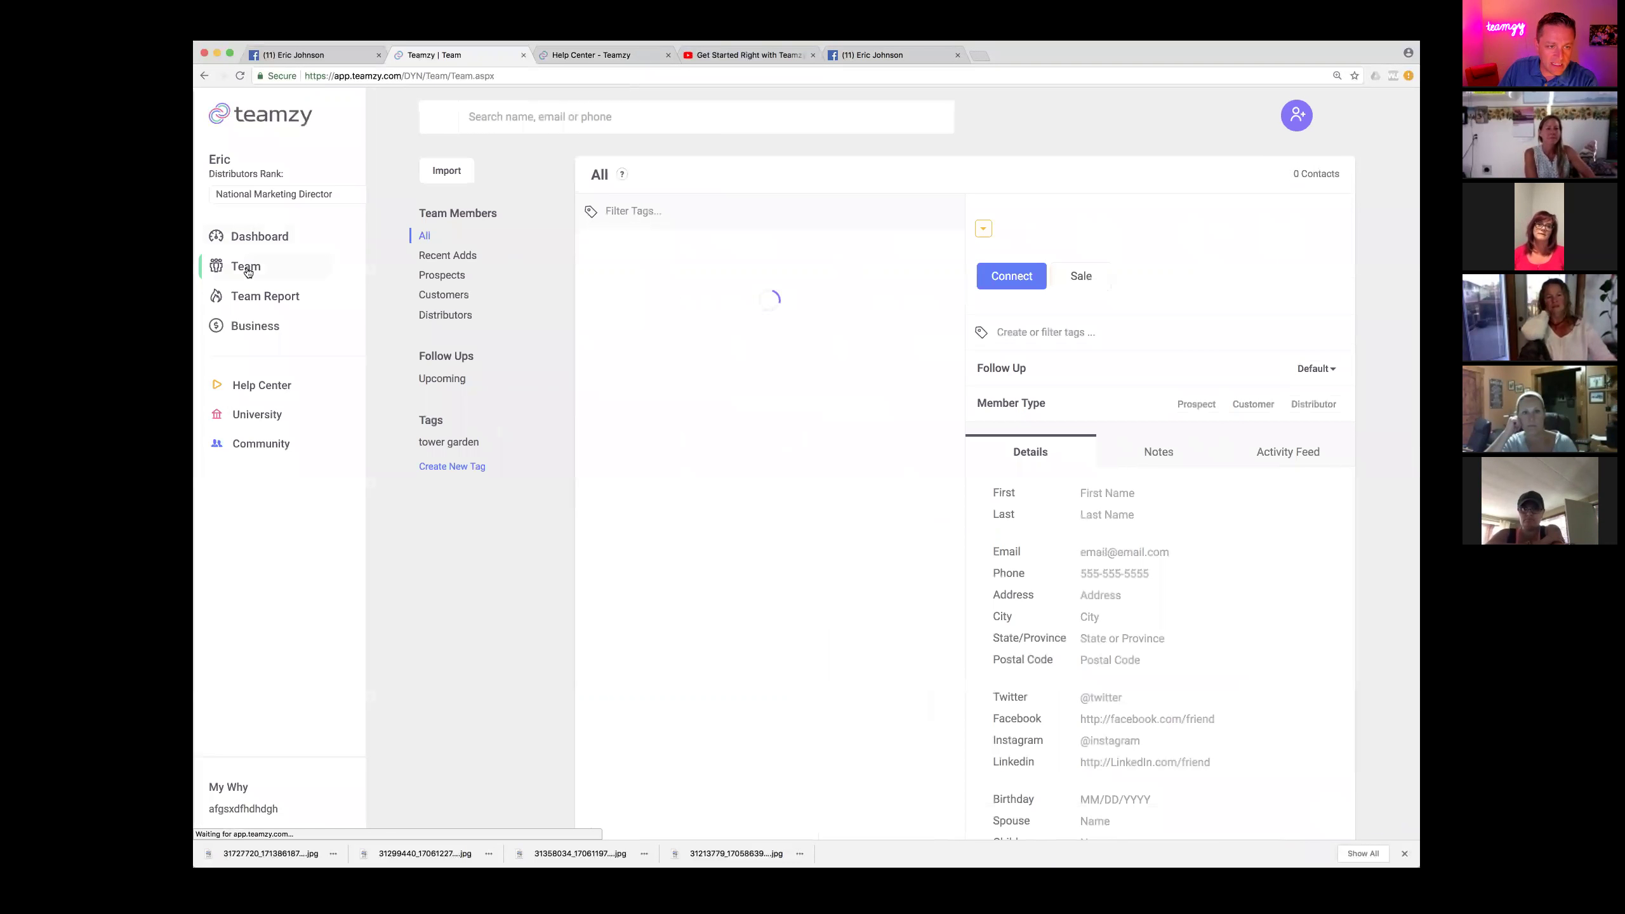
{"action": "scroll", "coordinate": [777, 552], "scroll_direction": "down", "scroll_amount": 20}
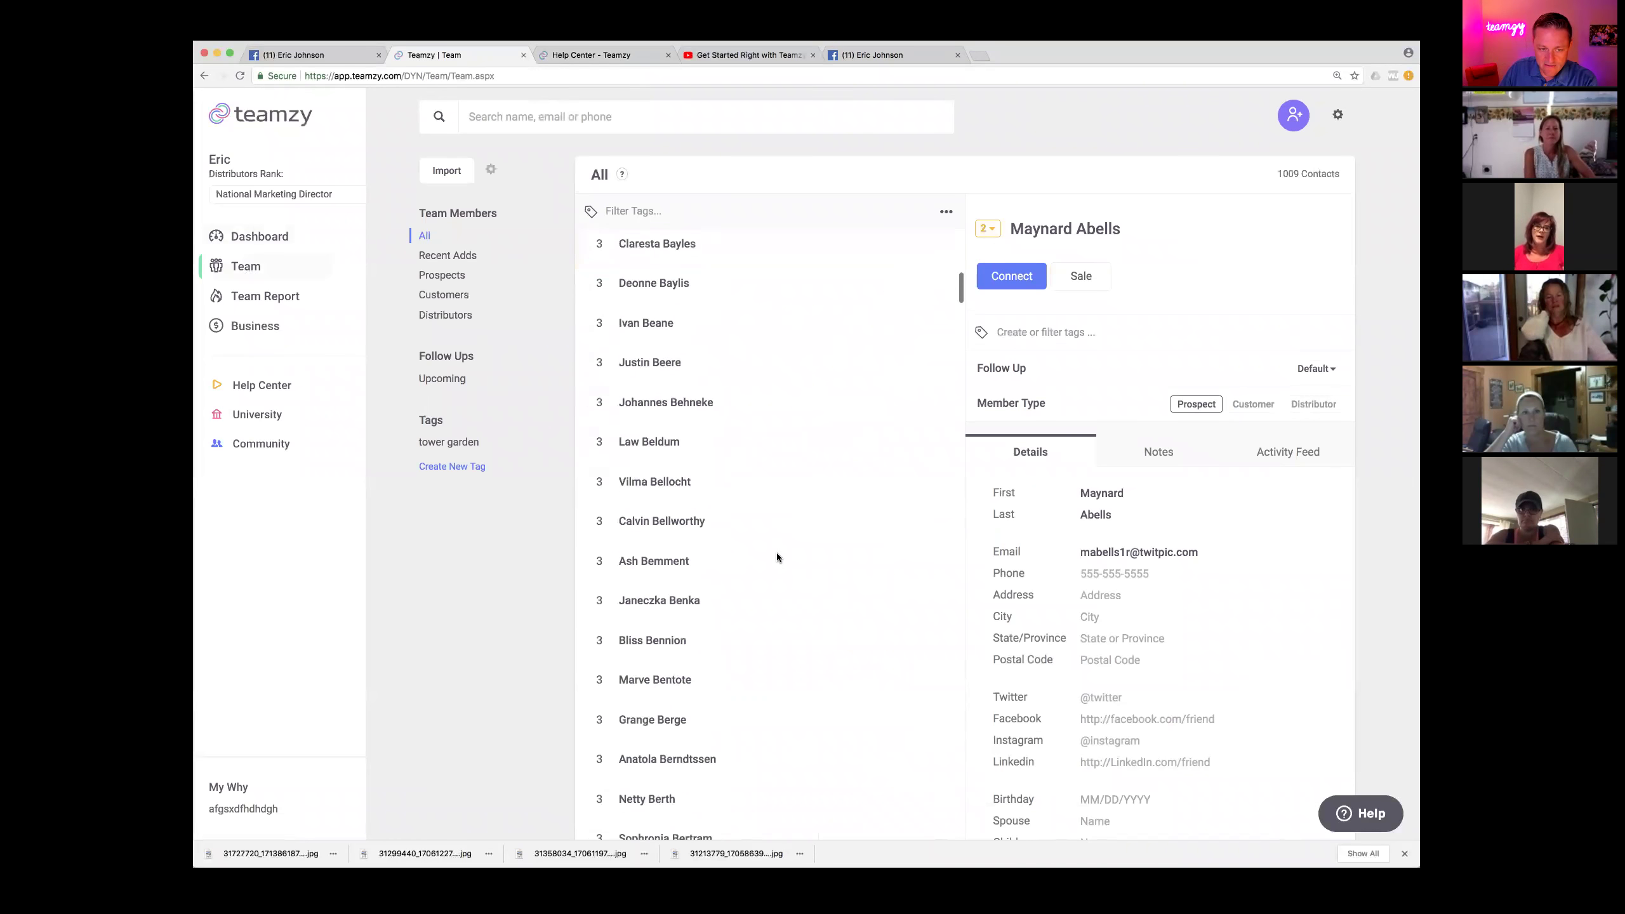
{"action": "scroll", "coordinate": [778, 554], "scroll_direction": "down", "scroll_amount": 20}
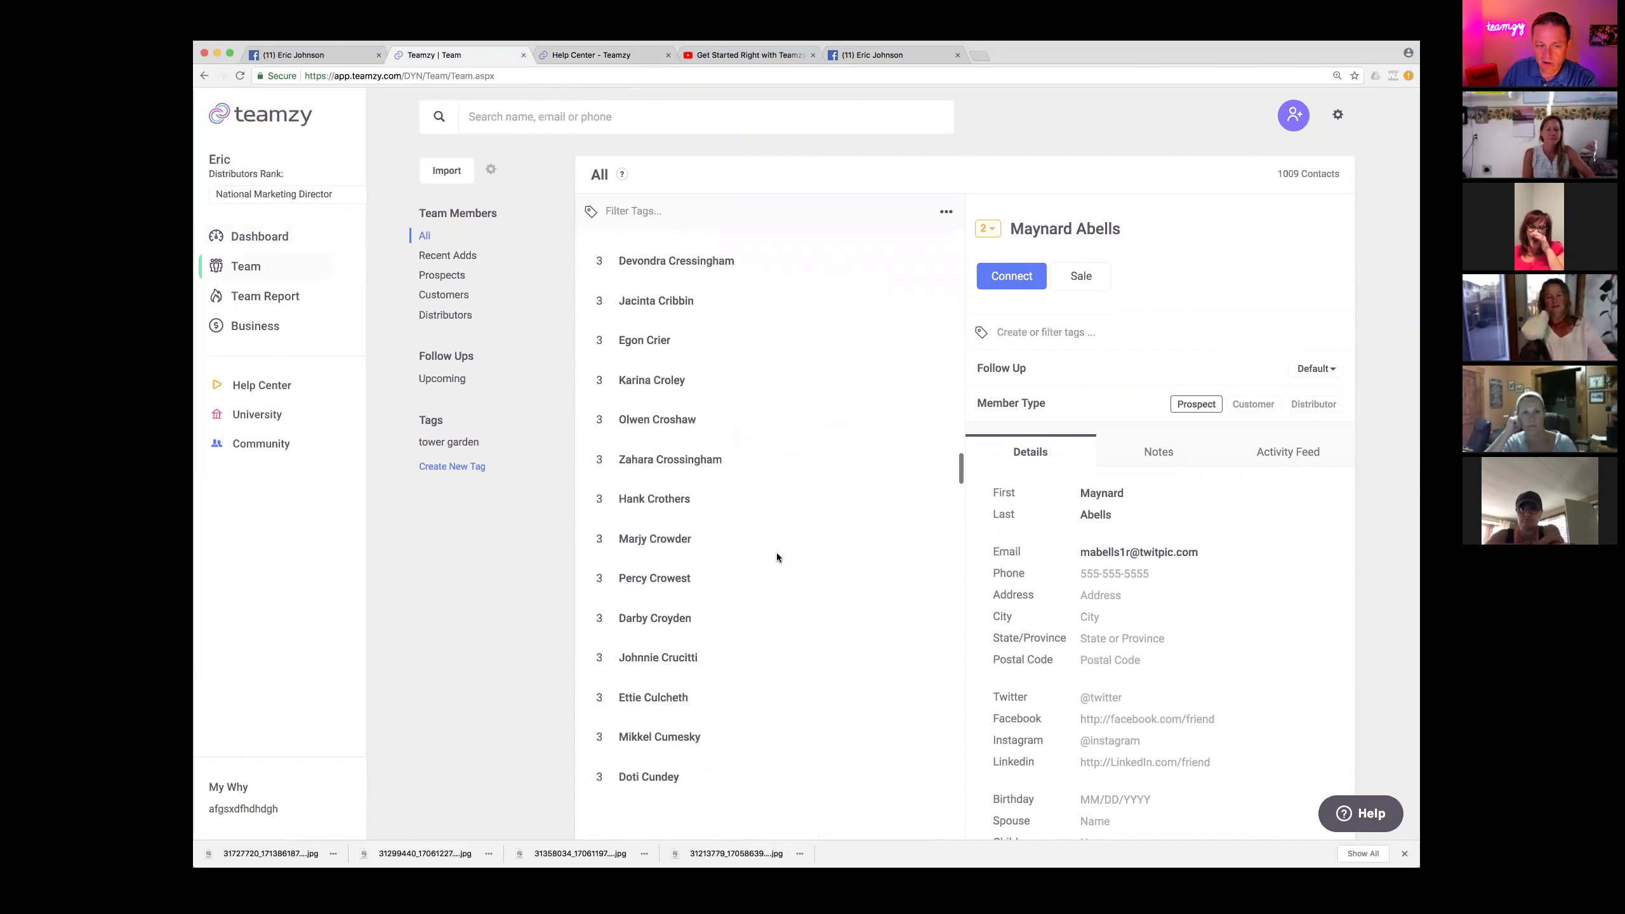
{"action": "scroll", "coordinate": [776, 552], "scroll_direction": "up", "scroll_amount": 20}
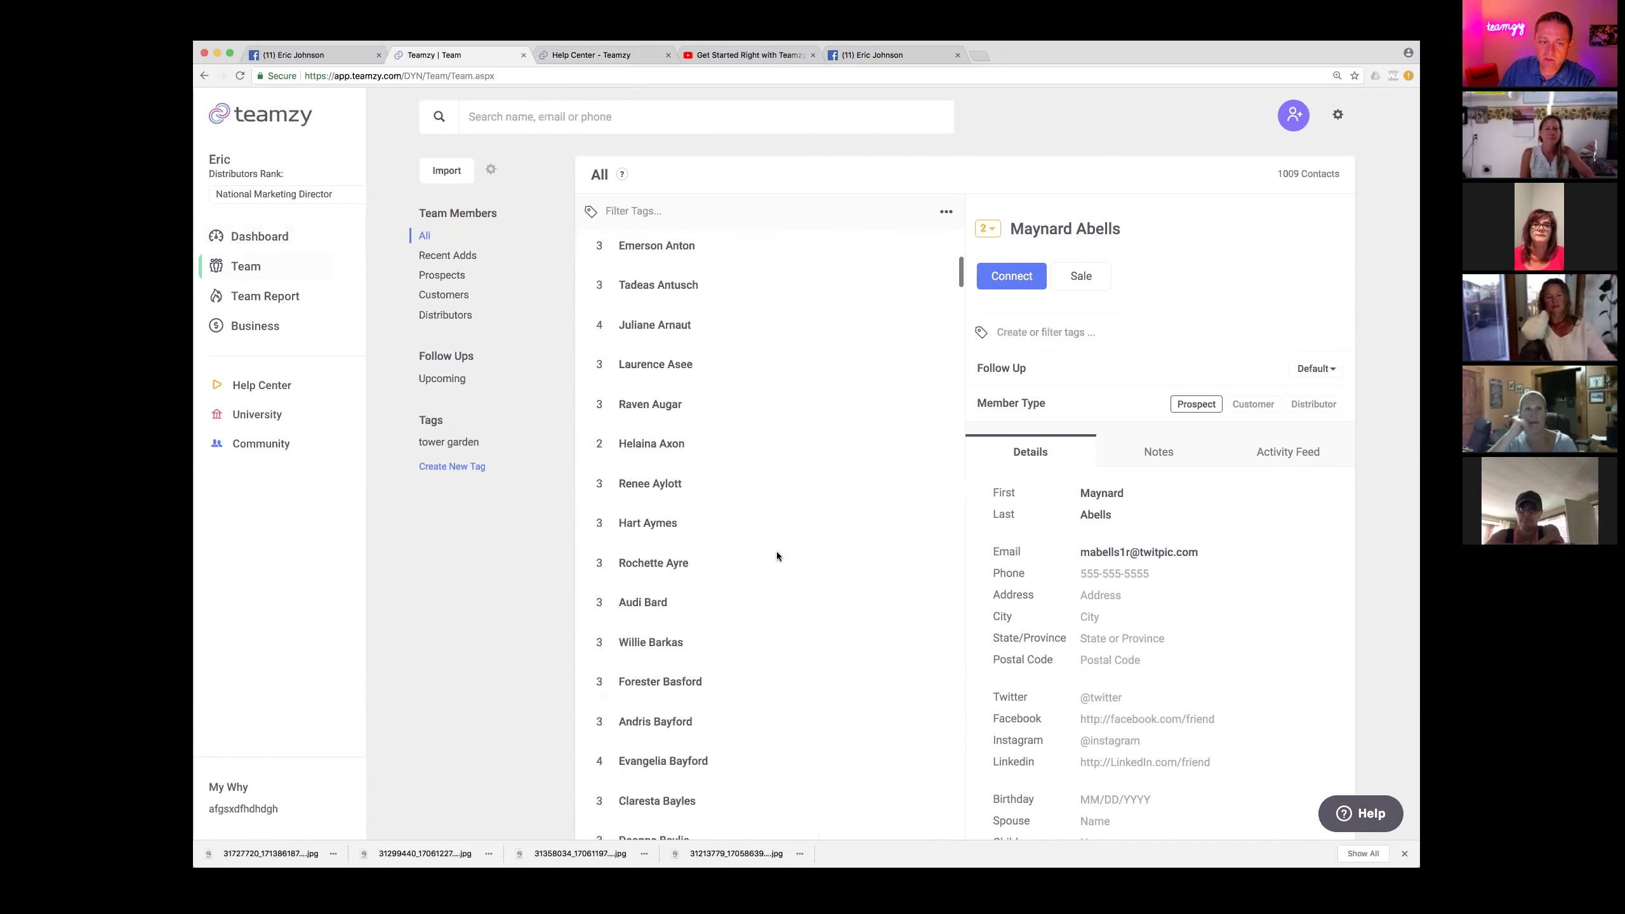
{"action": "left_click", "coordinate": [943, 214]}
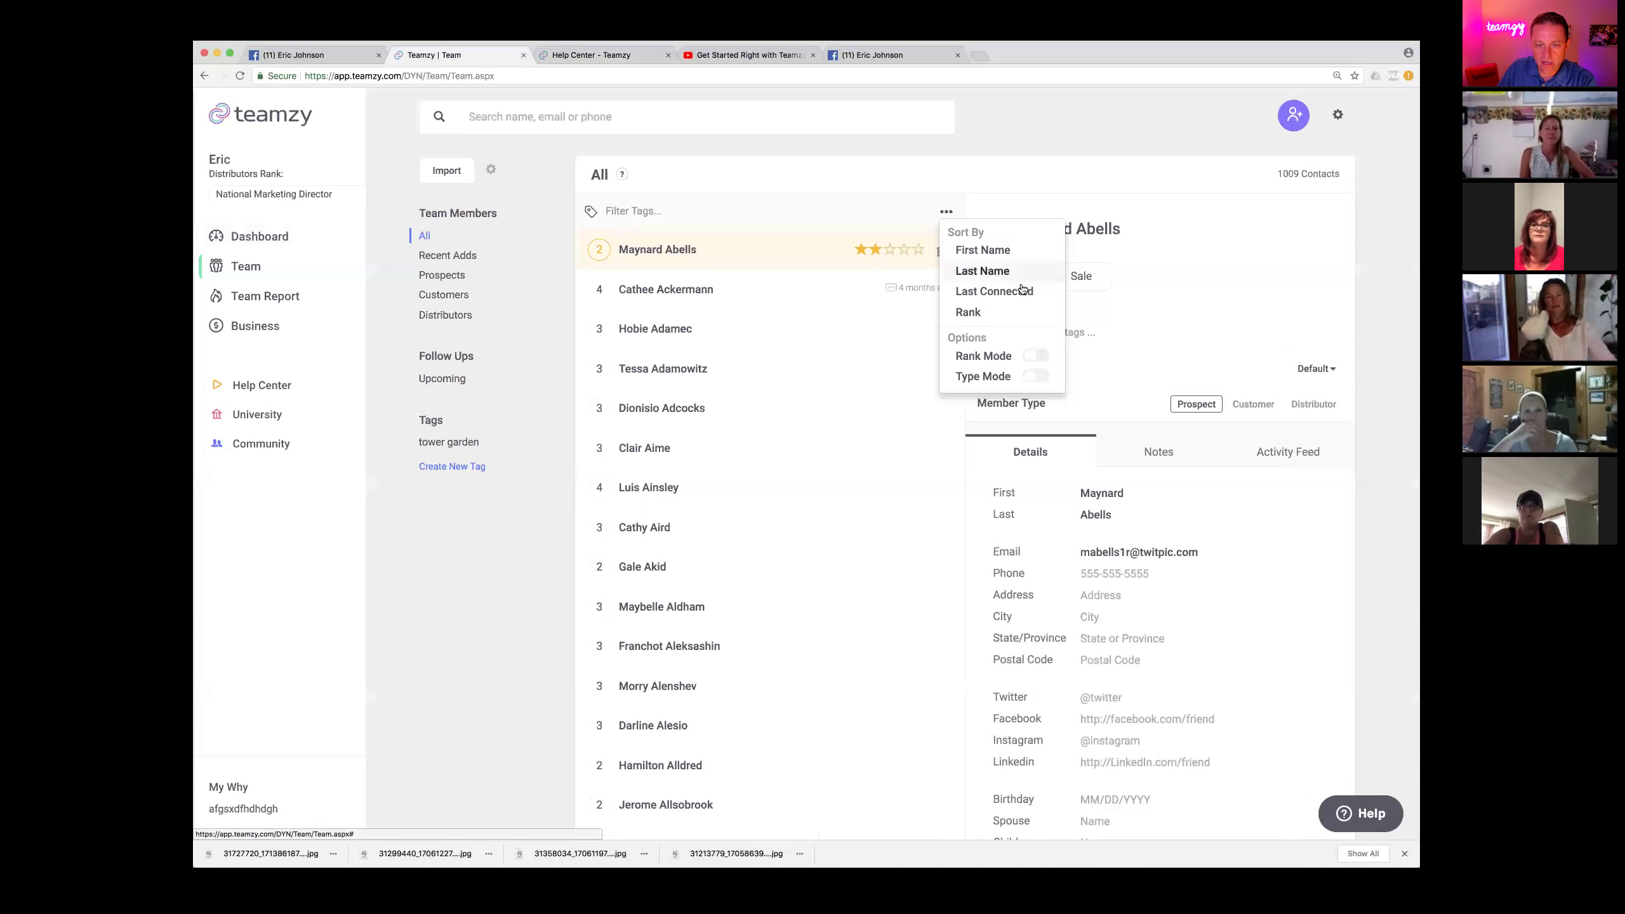
{"action": "left_click", "coordinate": [1037, 358]}
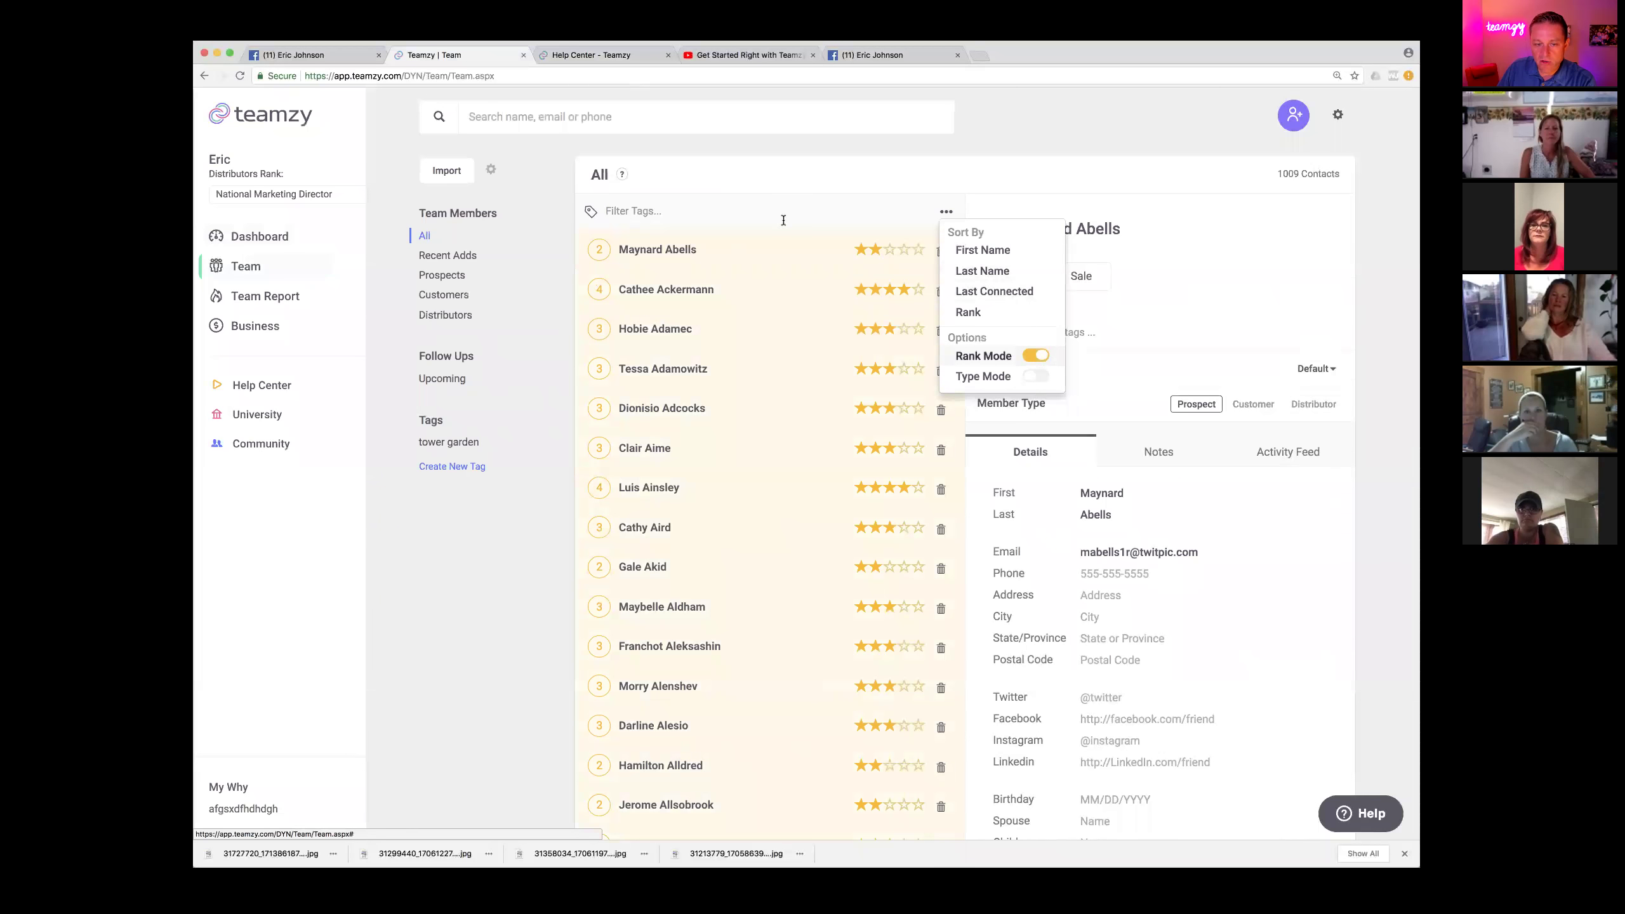
{"action": "left_click", "coordinate": [807, 194]}
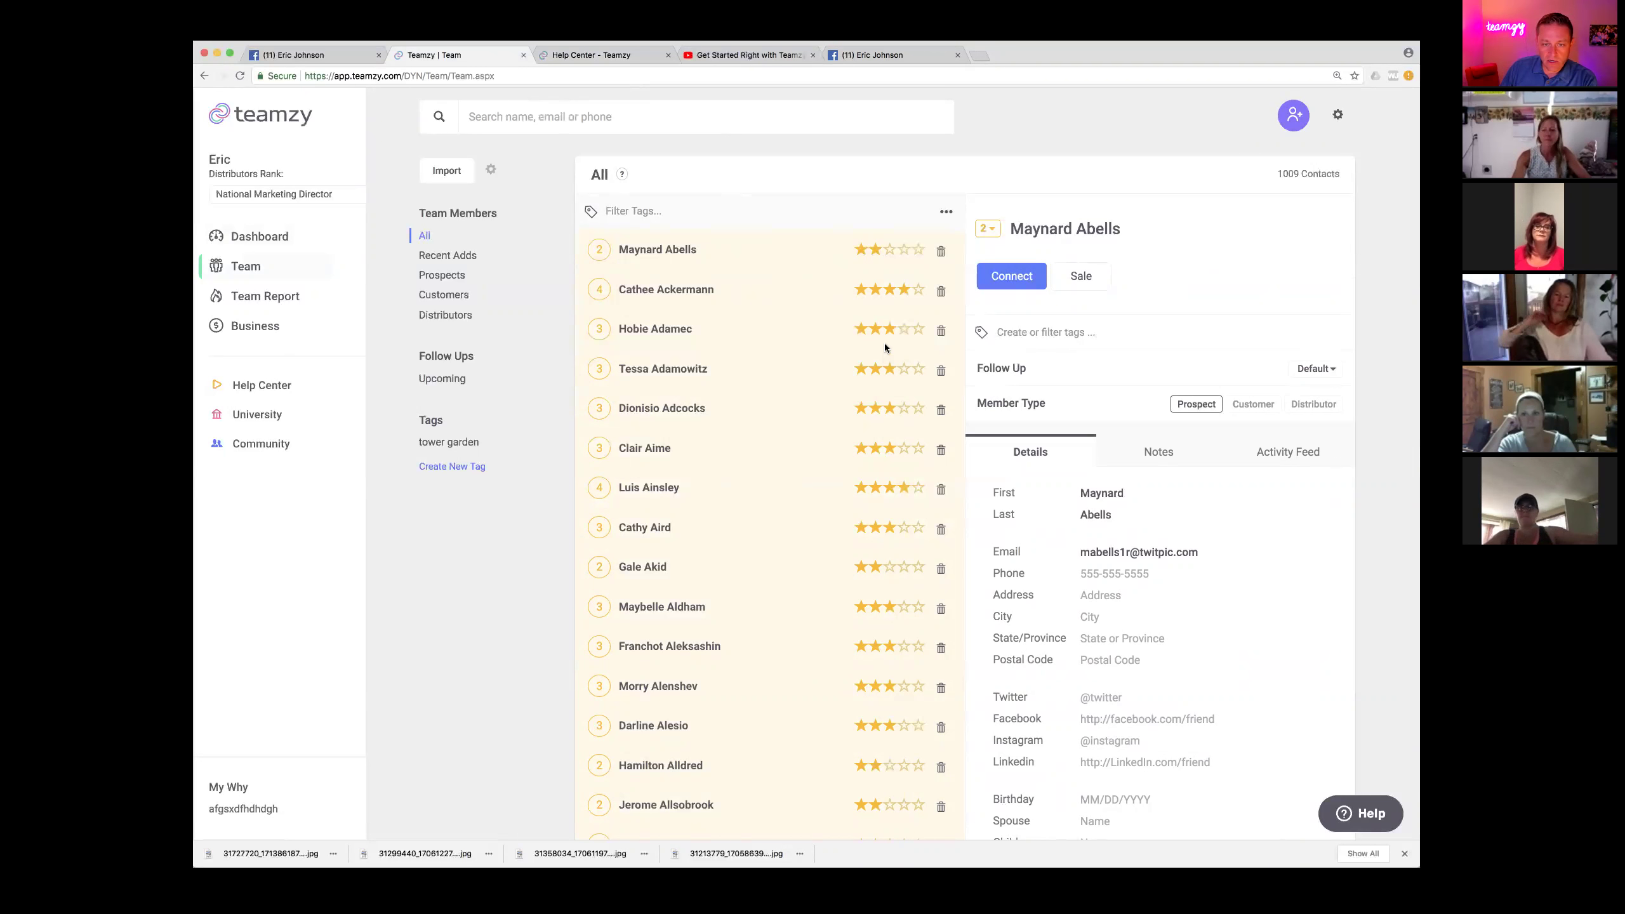
Read the star ranking definitions in the contact list's Ranking & Connecting help and close it.
{"action": "scroll", "coordinate": [888, 499], "scroll_direction": "down", "scroll_amount": 1}
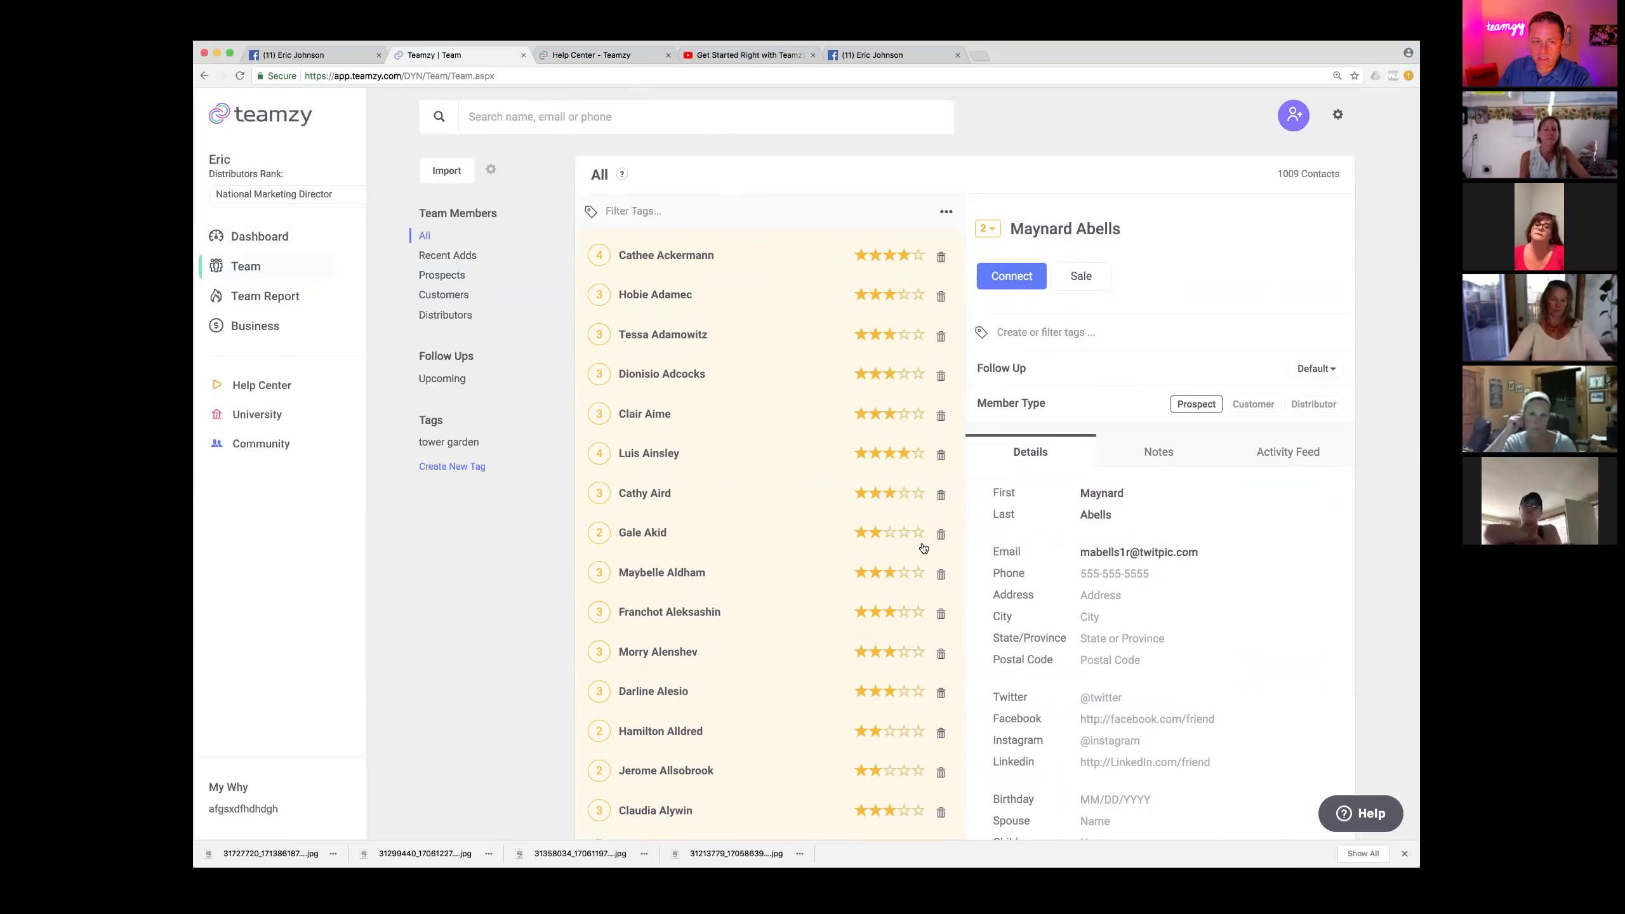
{"action": "left_click", "coordinate": [623, 175]}
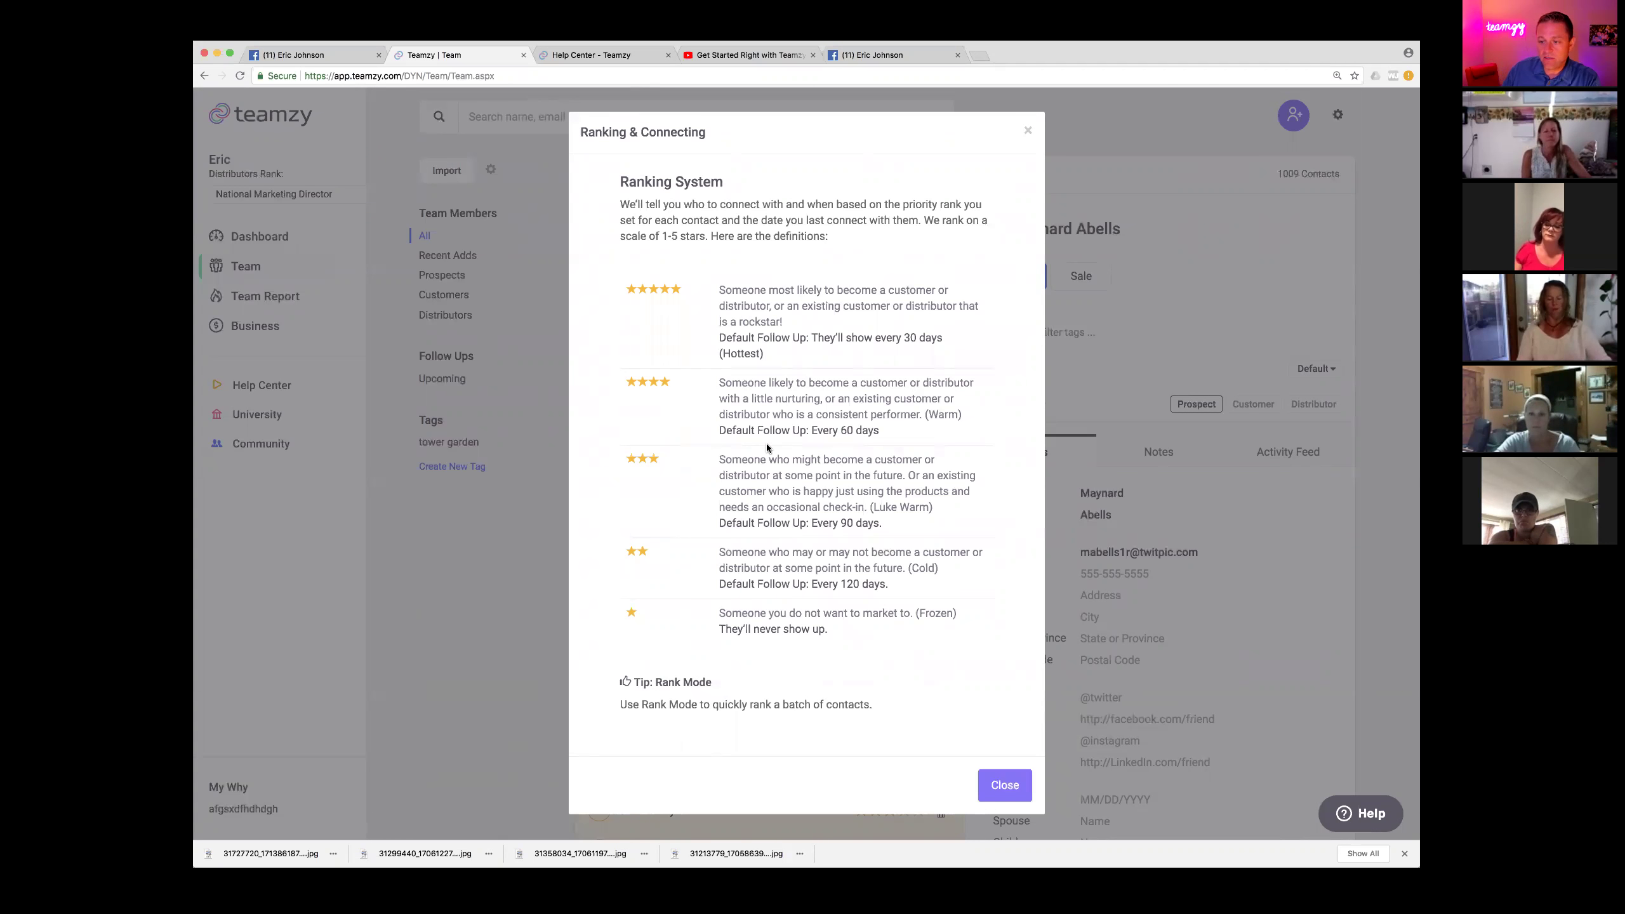
{"action": "left_click", "coordinate": [1028, 130]}
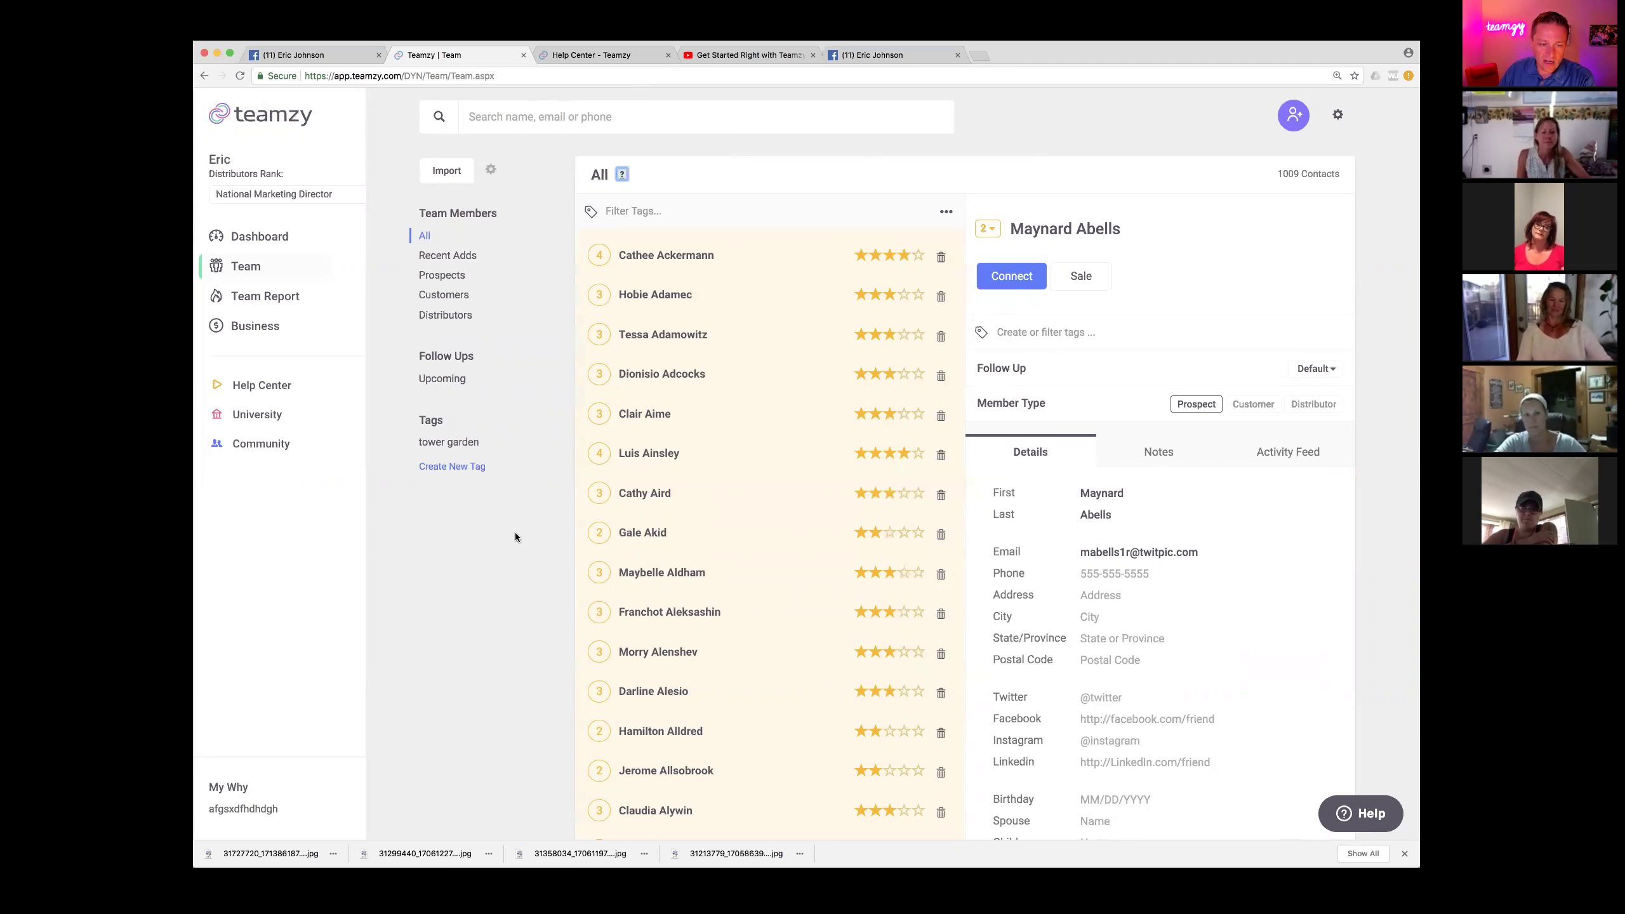
Revisit the dashboard, return to the Team contact list and enable Rank Mode again.
{"action": "left_click", "coordinate": [263, 236]}
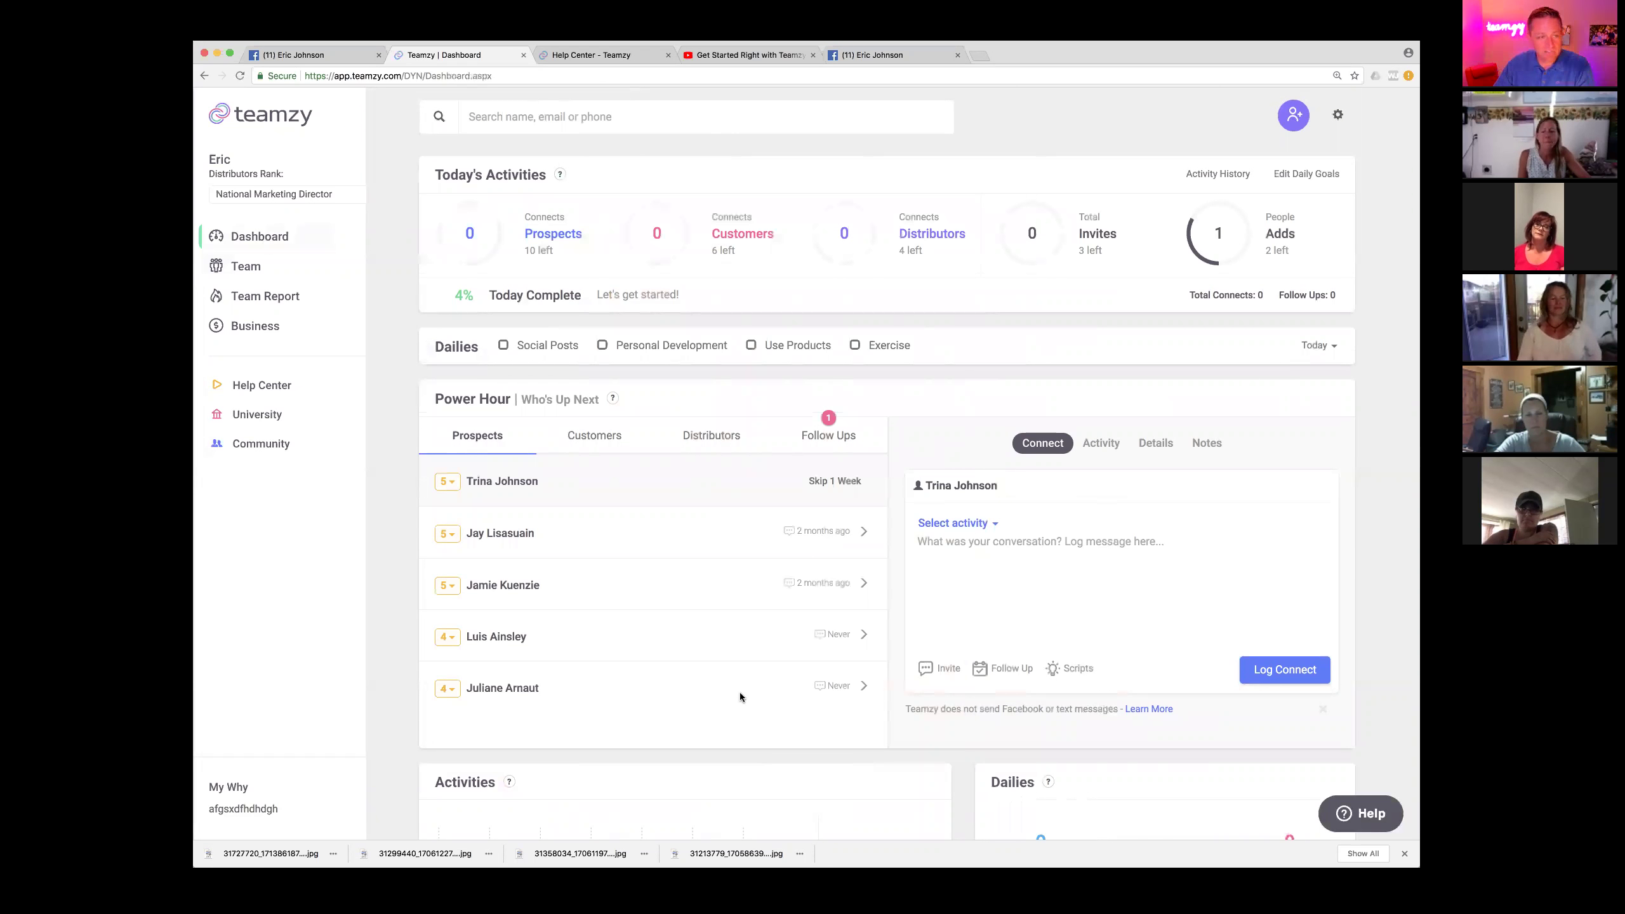
{"action": "left_click", "coordinate": [237, 268]}
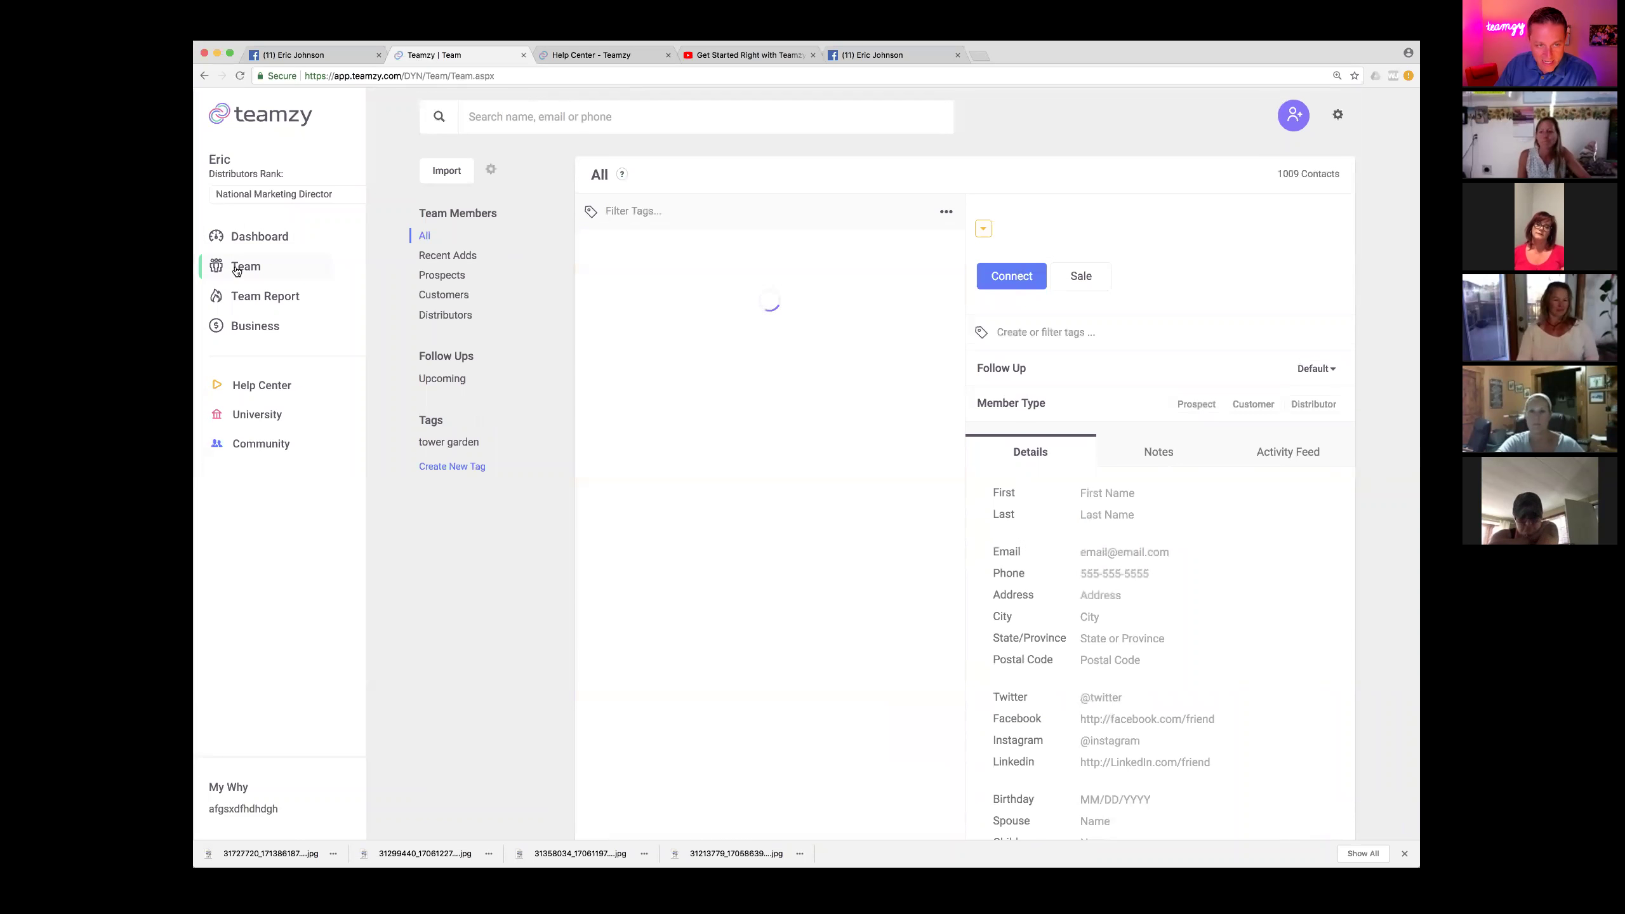
{"action": "left_click", "coordinate": [947, 212]}
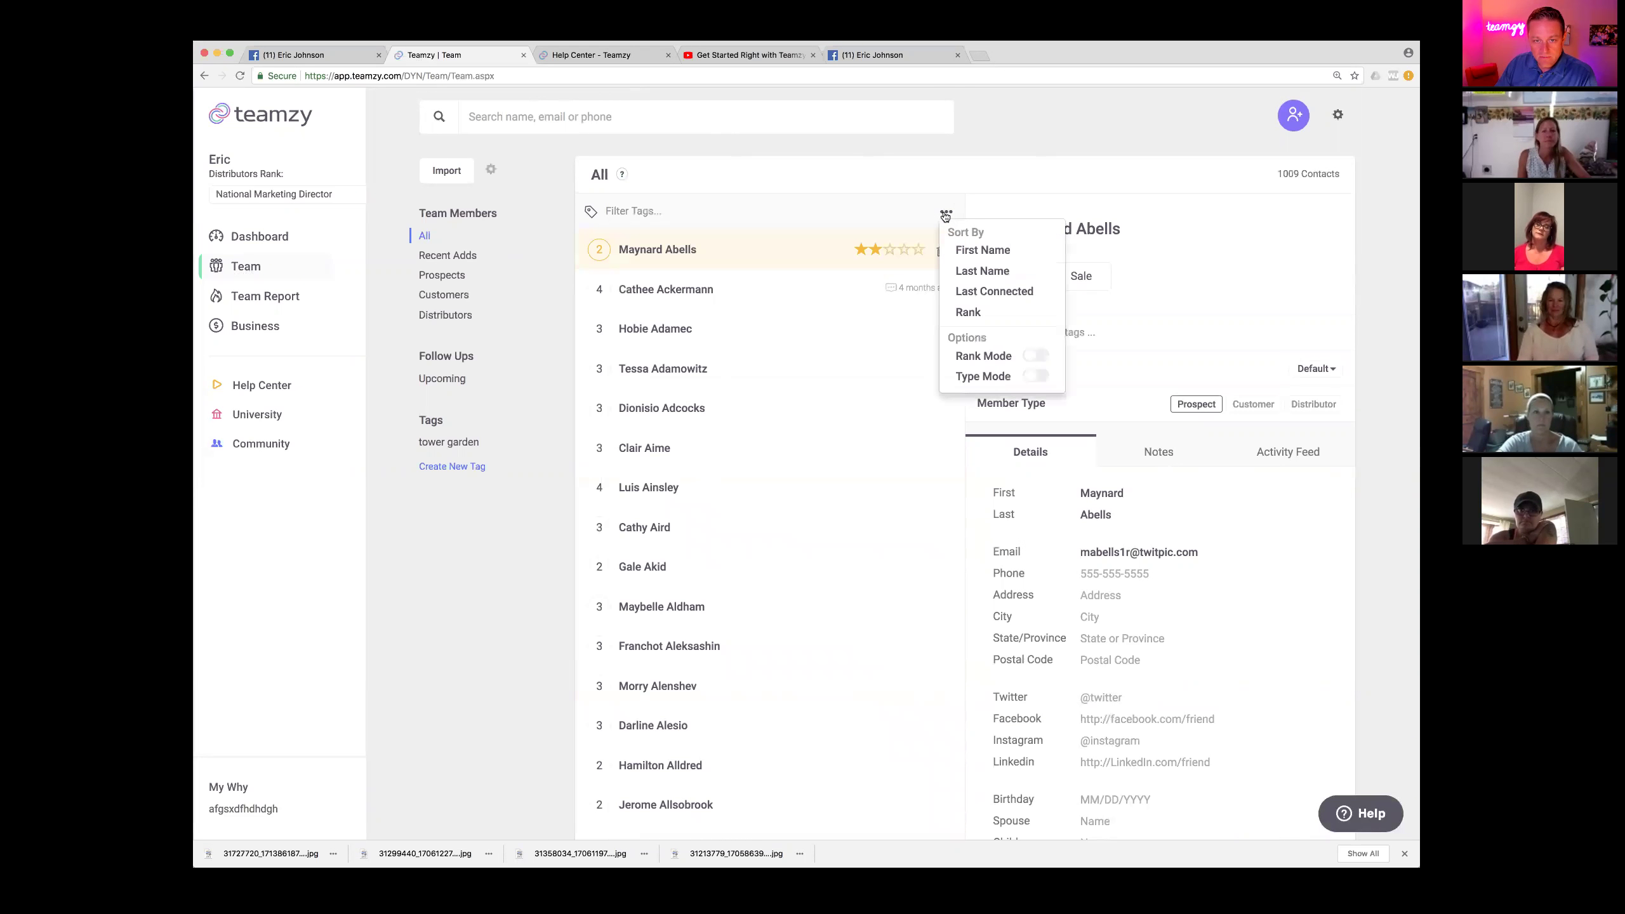
{"action": "left_click", "coordinate": [1037, 357]}
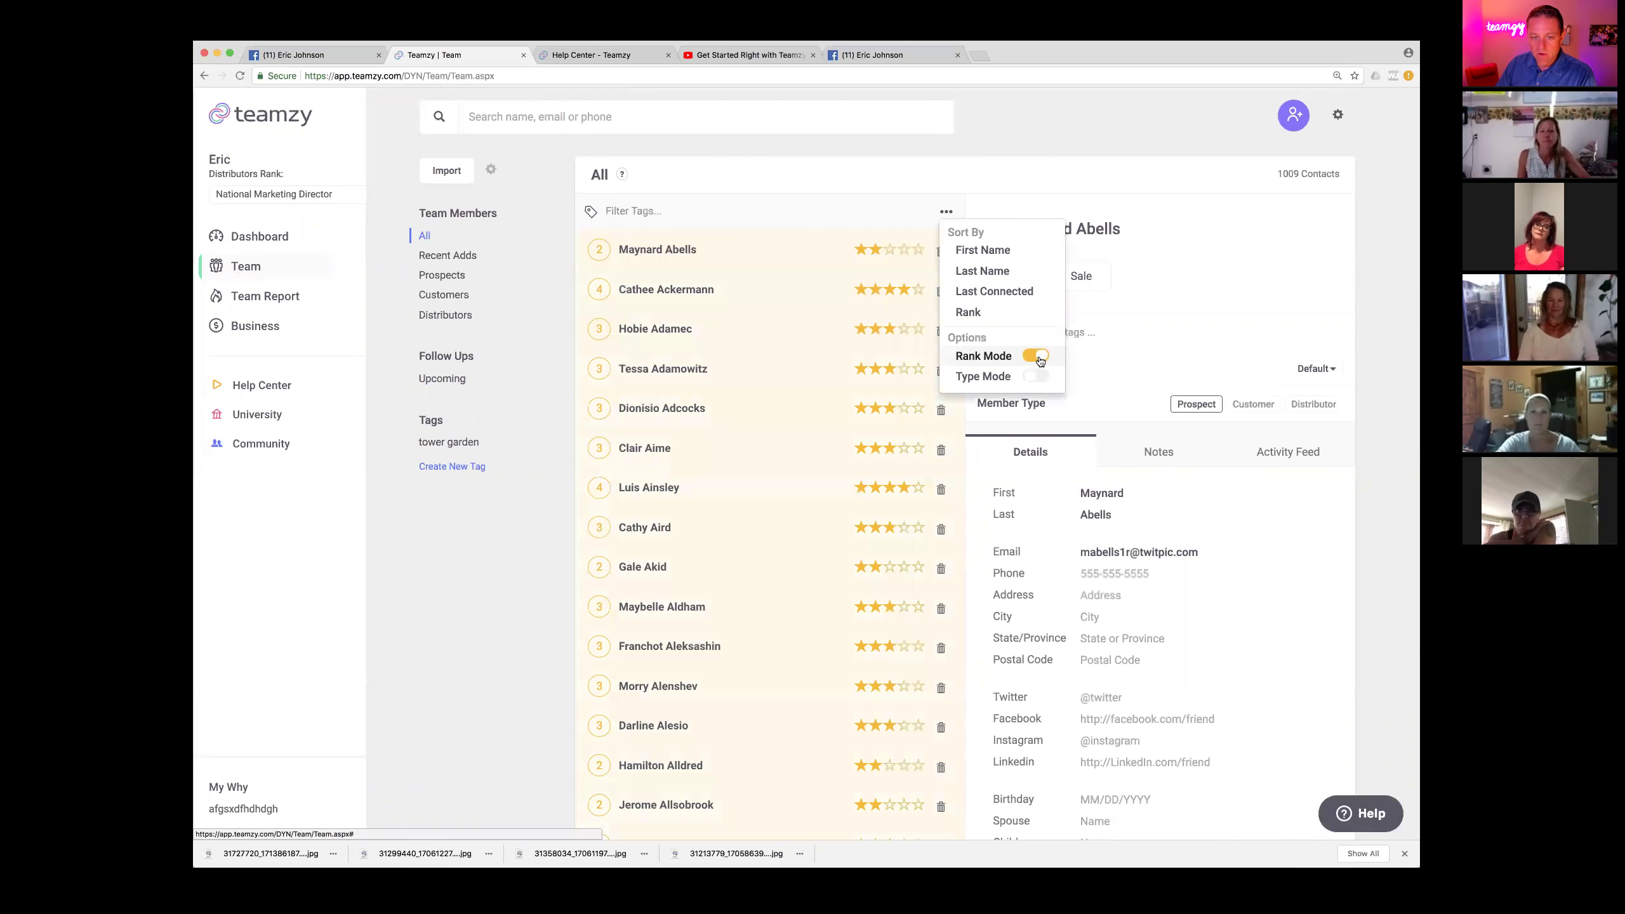
Go back to the dashboard and examine the Prospects, Customers and Distributors goals under Today's Activities.
{"action": "left_click", "coordinate": [256, 237]}
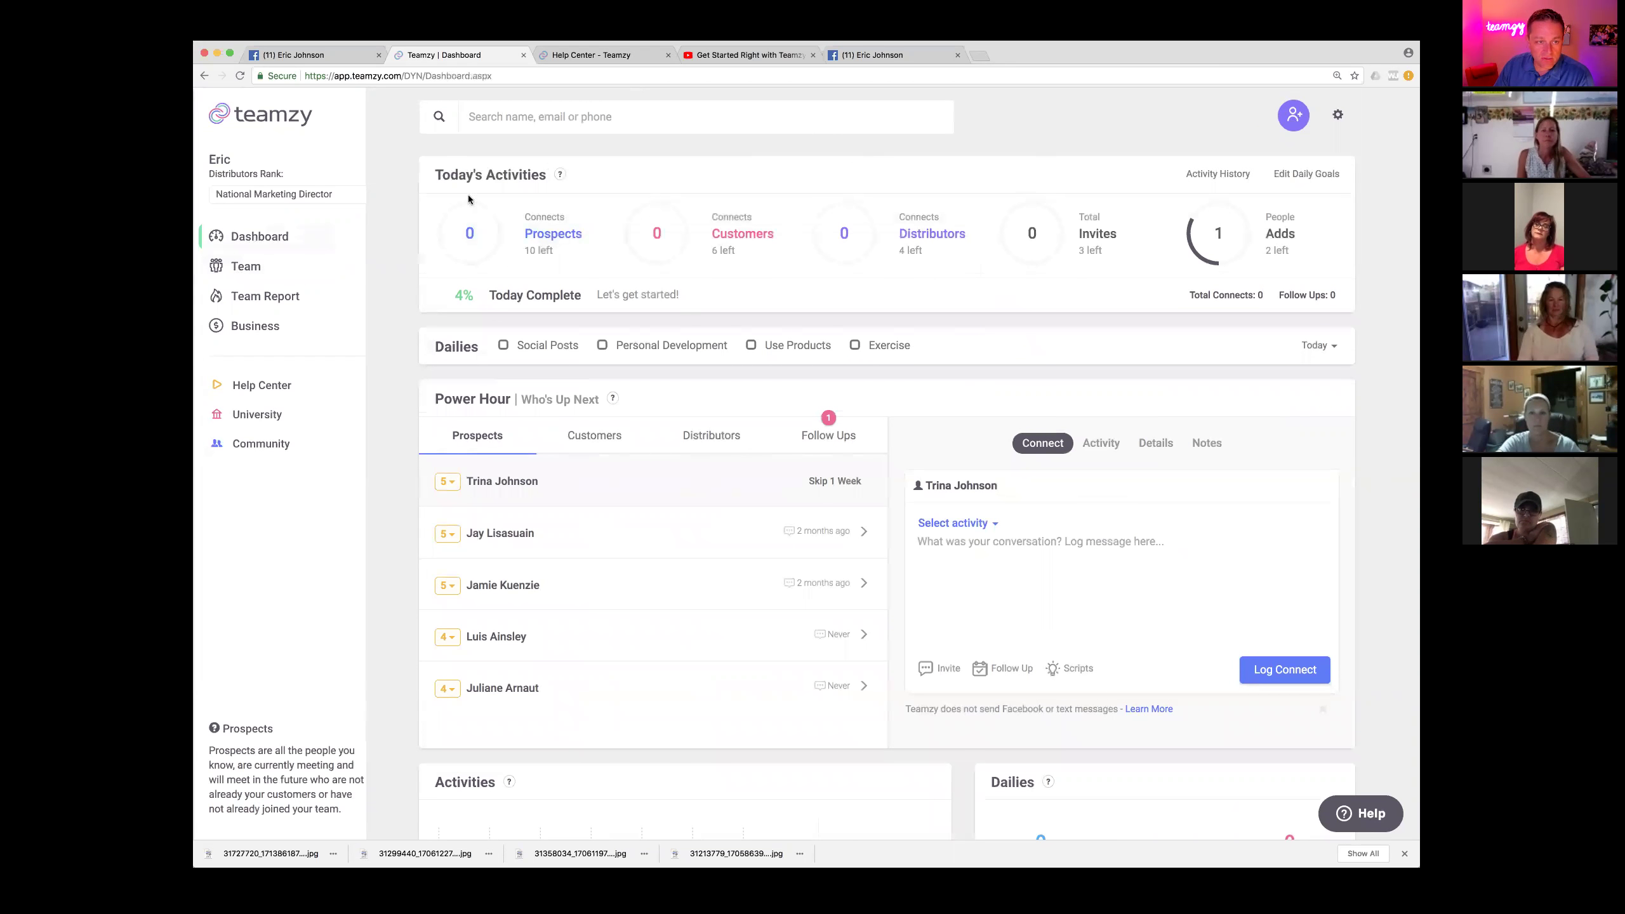
{"action": "mouse_move", "coordinate": [598, 290]}
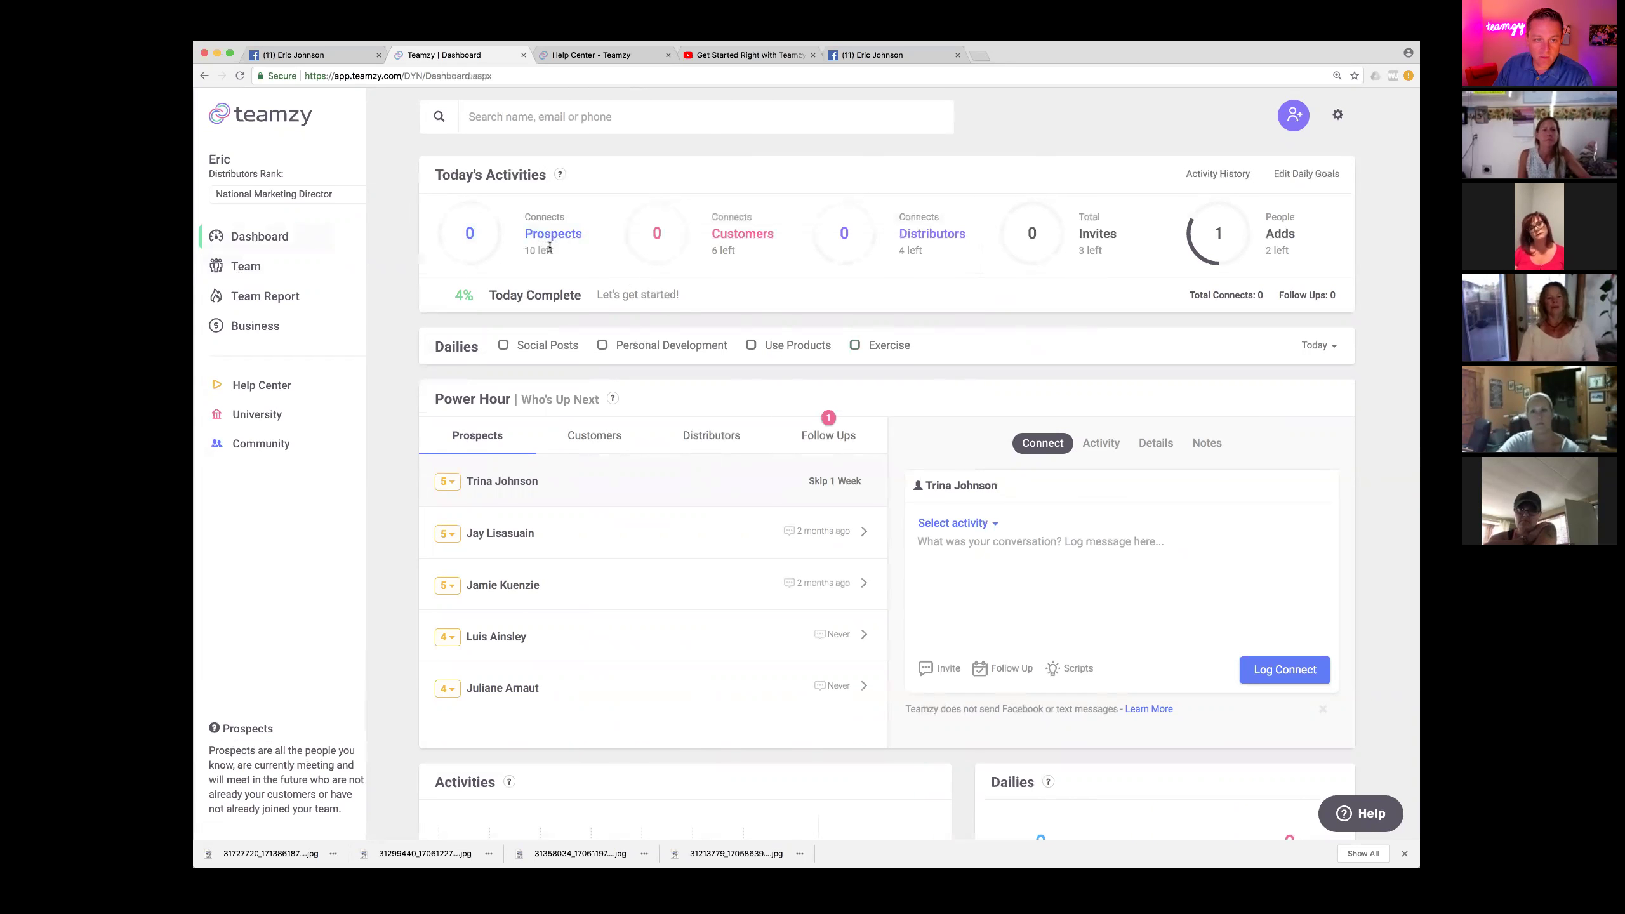
{"action": "mouse_move", "coordinate": [721, 234]}
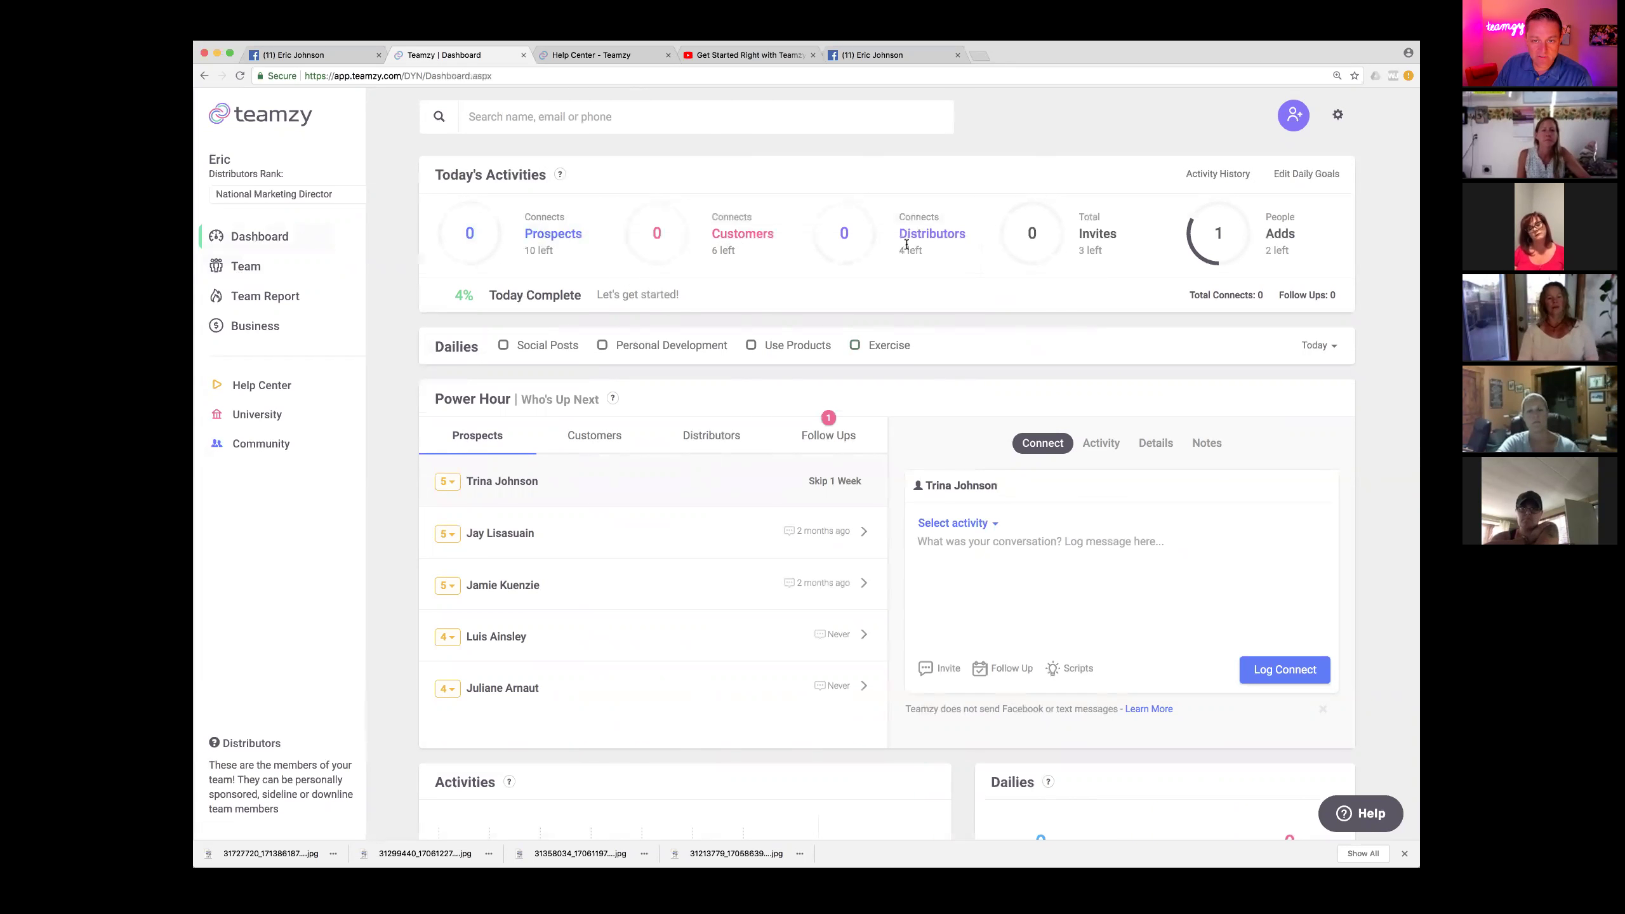
{"action": "mouse_move", "coordinate": [521, 204]}
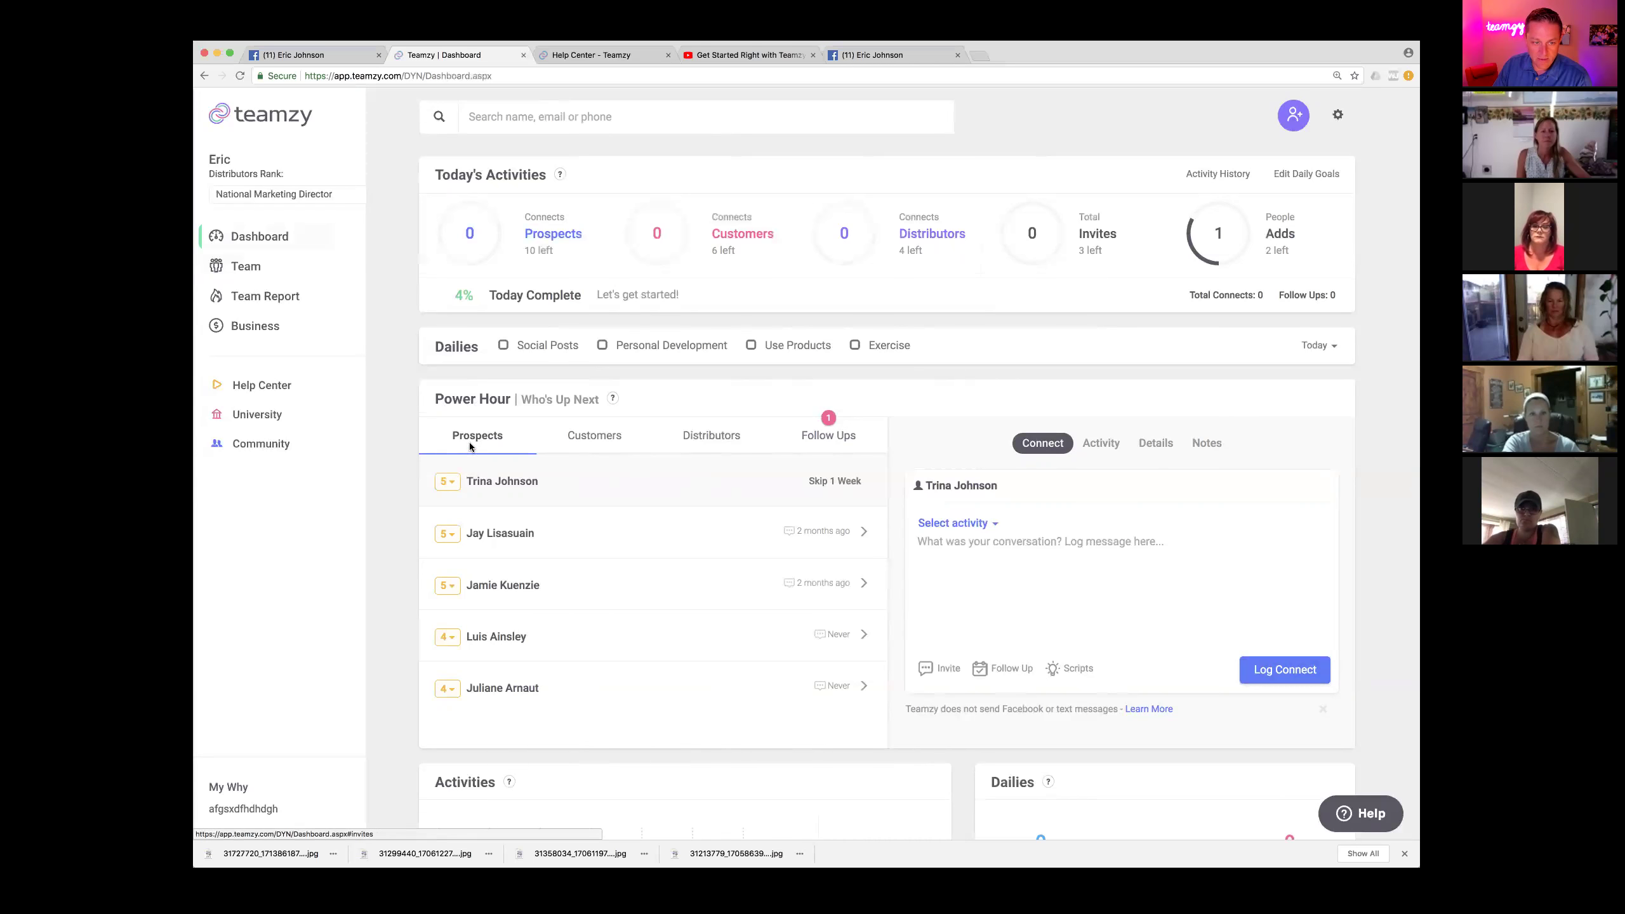
View the Power Hour lists for Customers, Distributors and Follow Ups, and return to the Prospects list.
{"action": "left_click", "coordinate": [593, 438]}
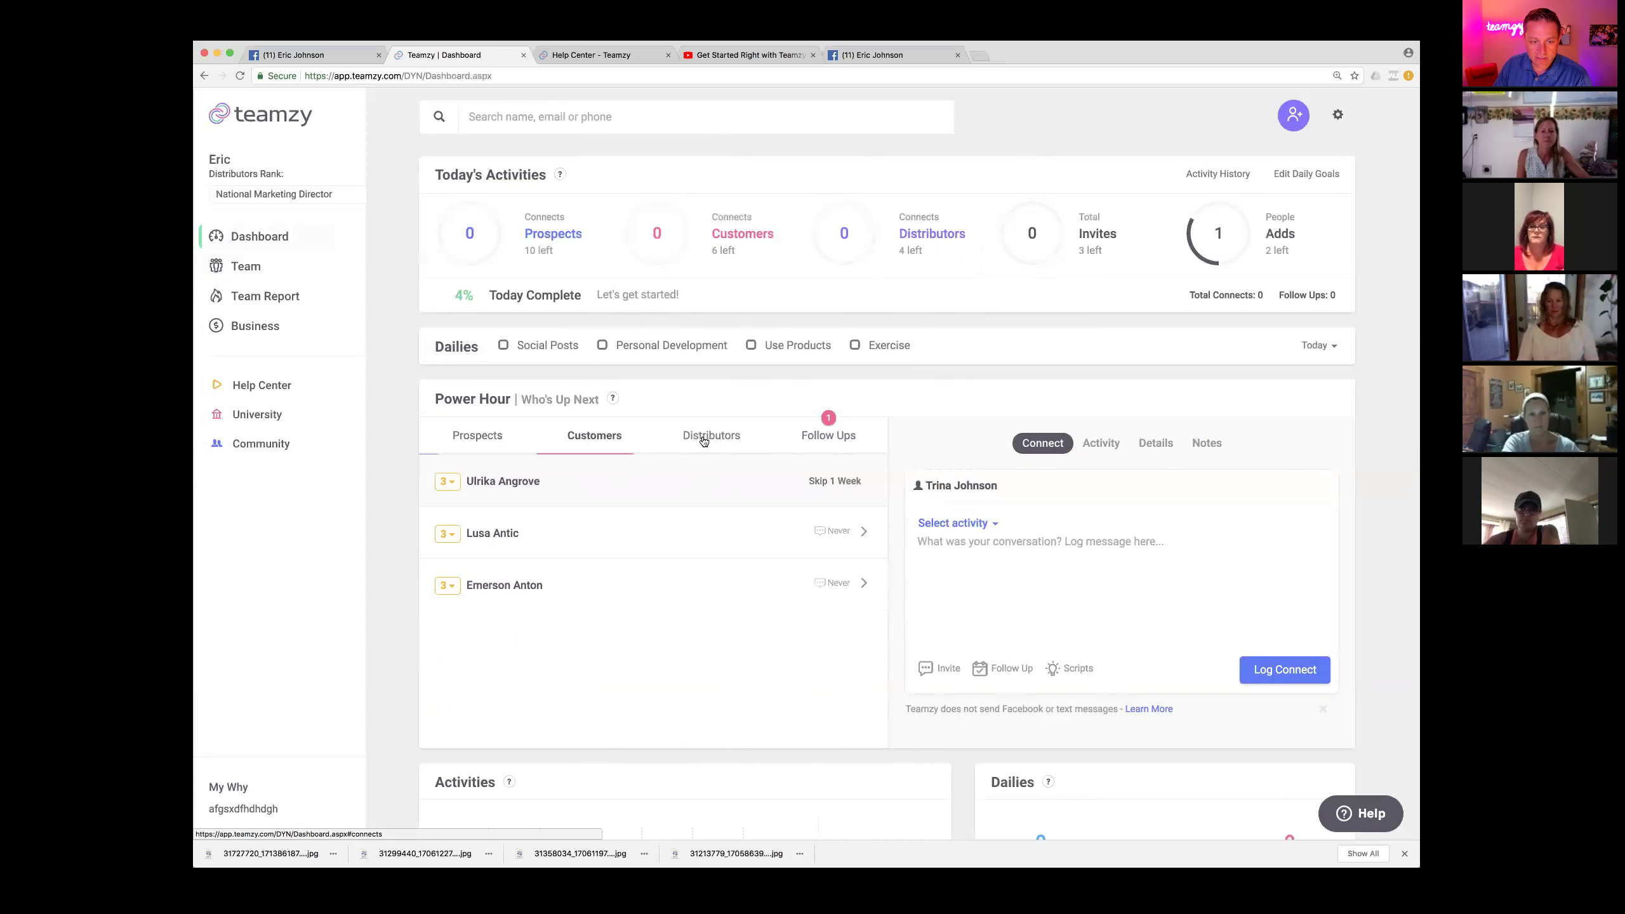
{"action": "left_click", "coordinate": [713, 438]}
{"action": "left_click", "coordinate": [829, 436]}
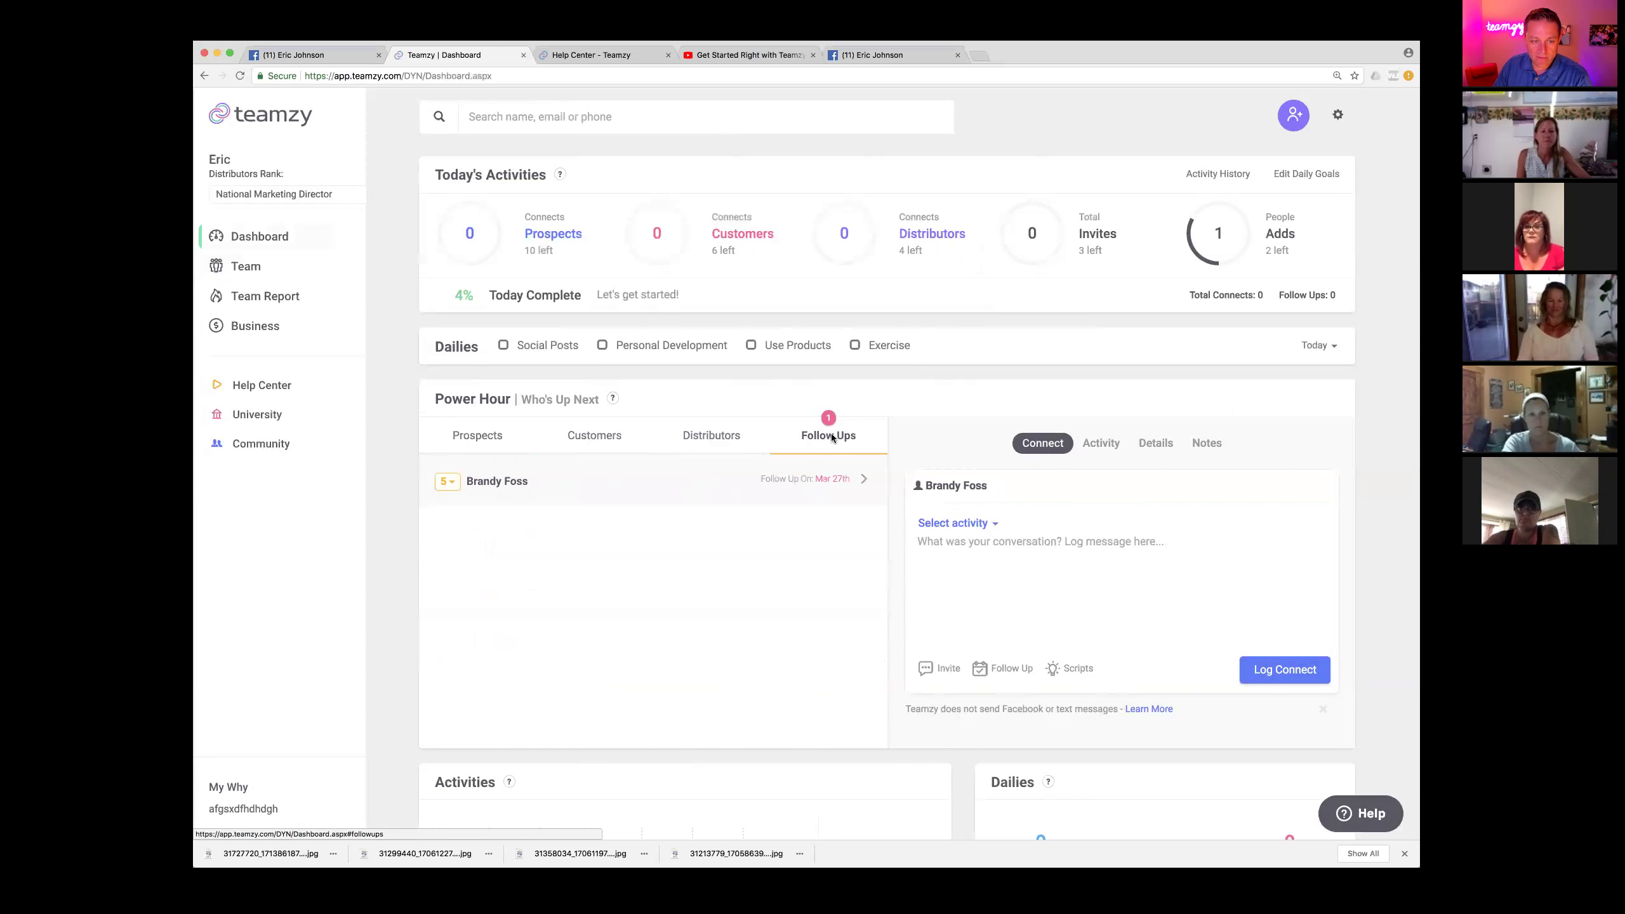
{"action": "left_click", "coordinate": [478, 436]}
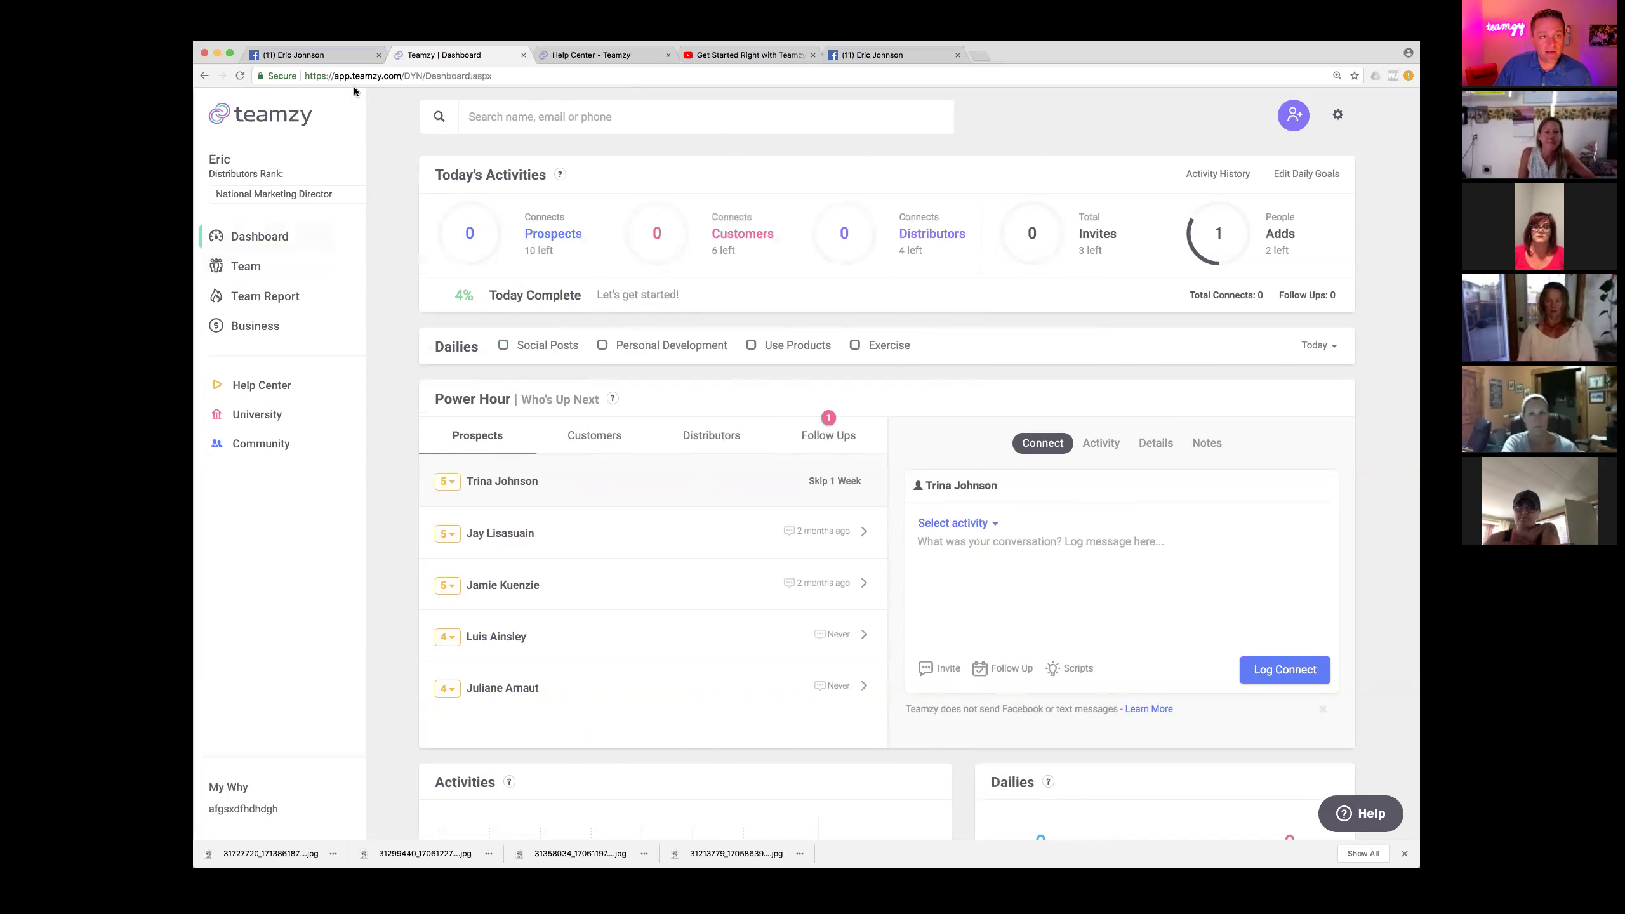
Switch to the Facebook profile page for a look and return to the Teamzy dashboard.
{"action": "left_click", "coordinate": [330, 60]}
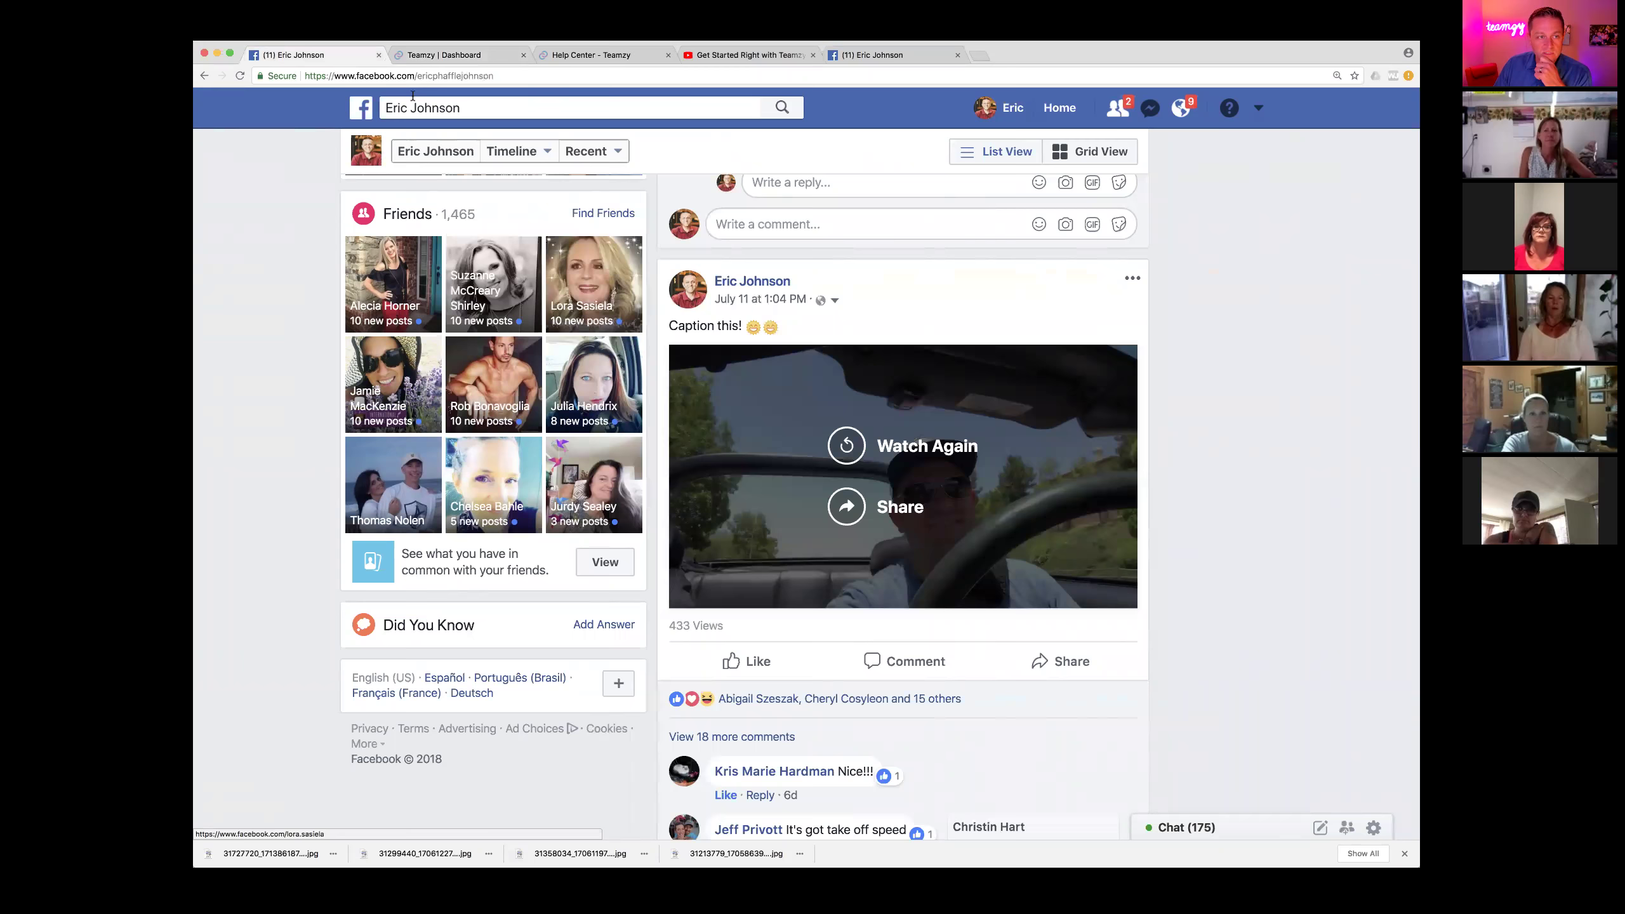
{"action": "left_click", "coordinate": [458, 53]}
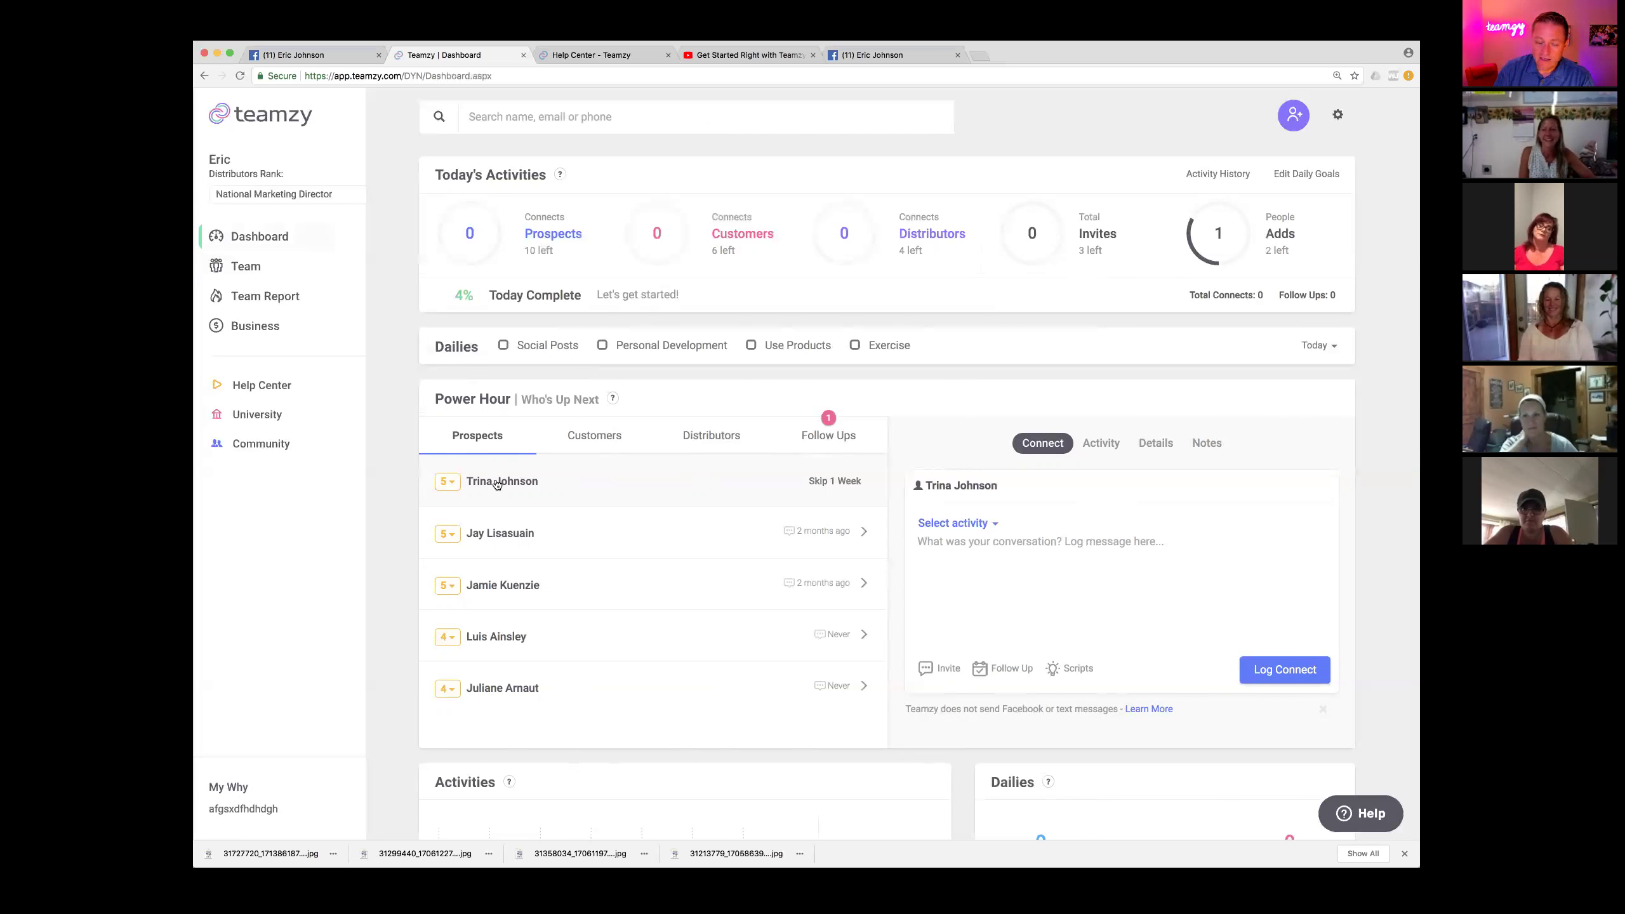
Browse the Facebook script ideas for the first prospect, copy the "Connect 1" script and close the script library.
{"action": "left_click", "coordinate": [1081, 674]}
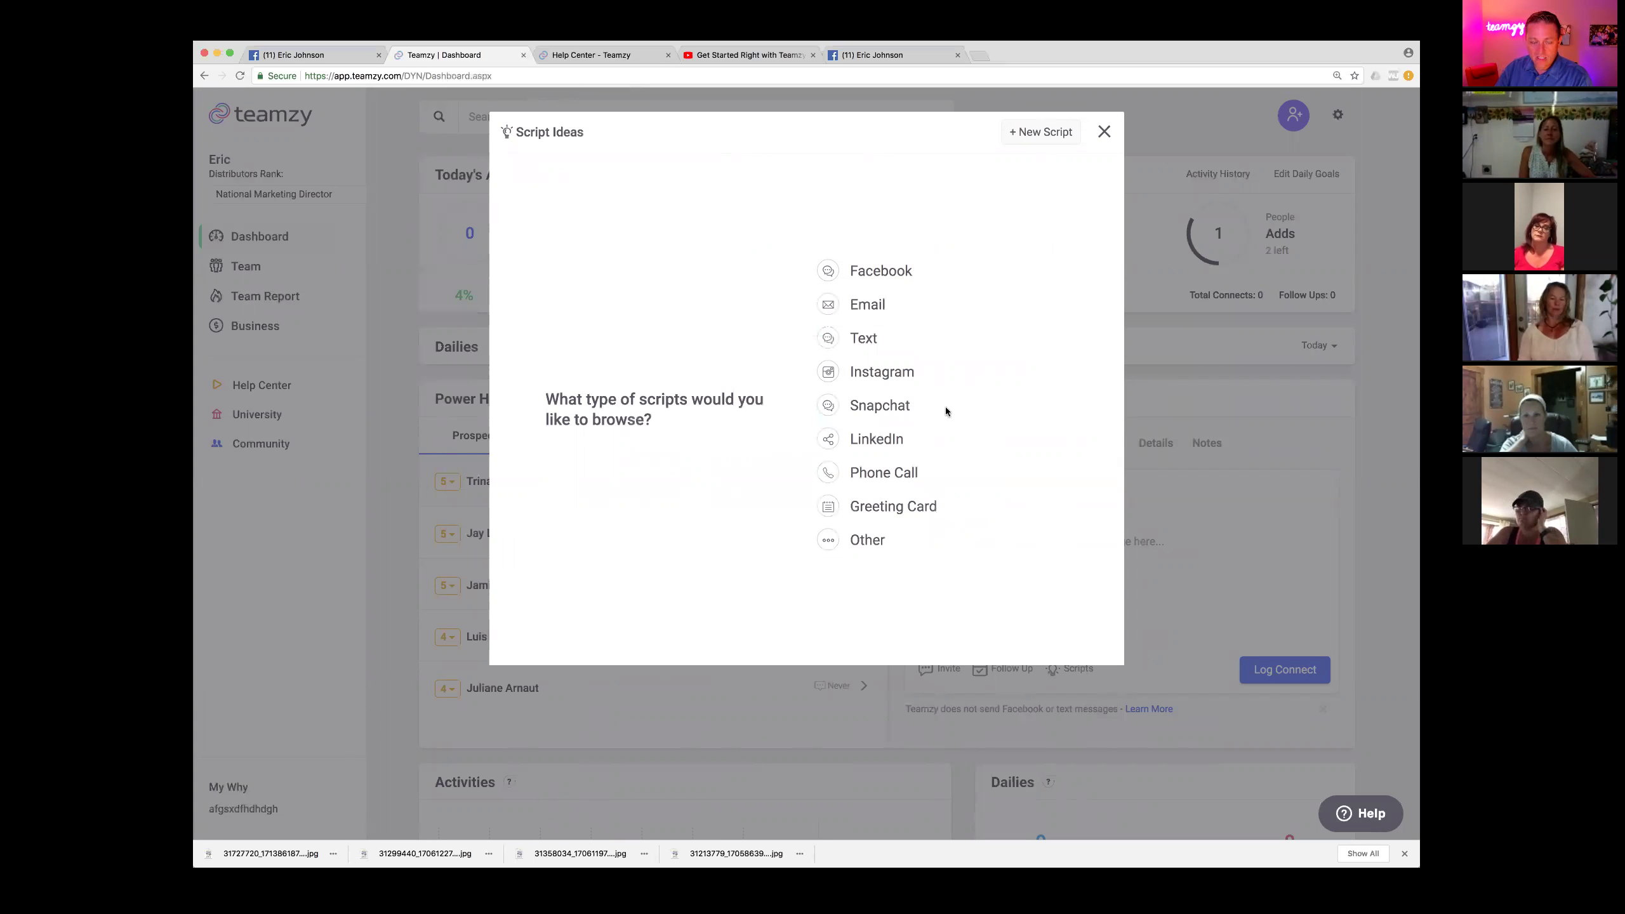
{"action": "left_click", "coordinate": [871, 272]}
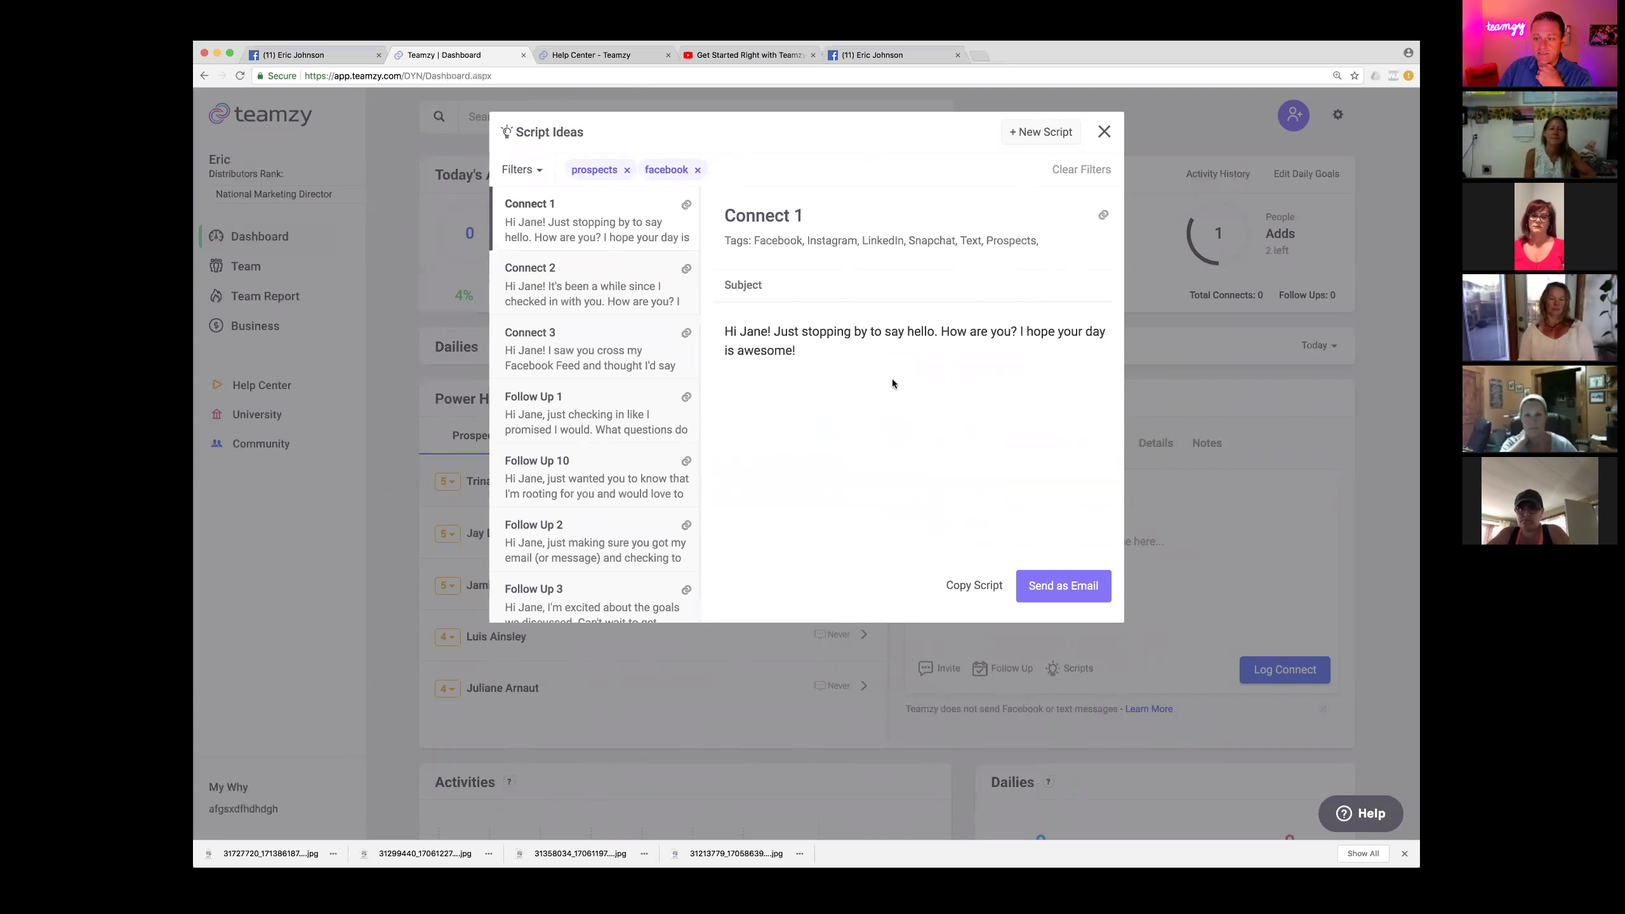
{"action": "left_click", "coordinate": [975, 585]}
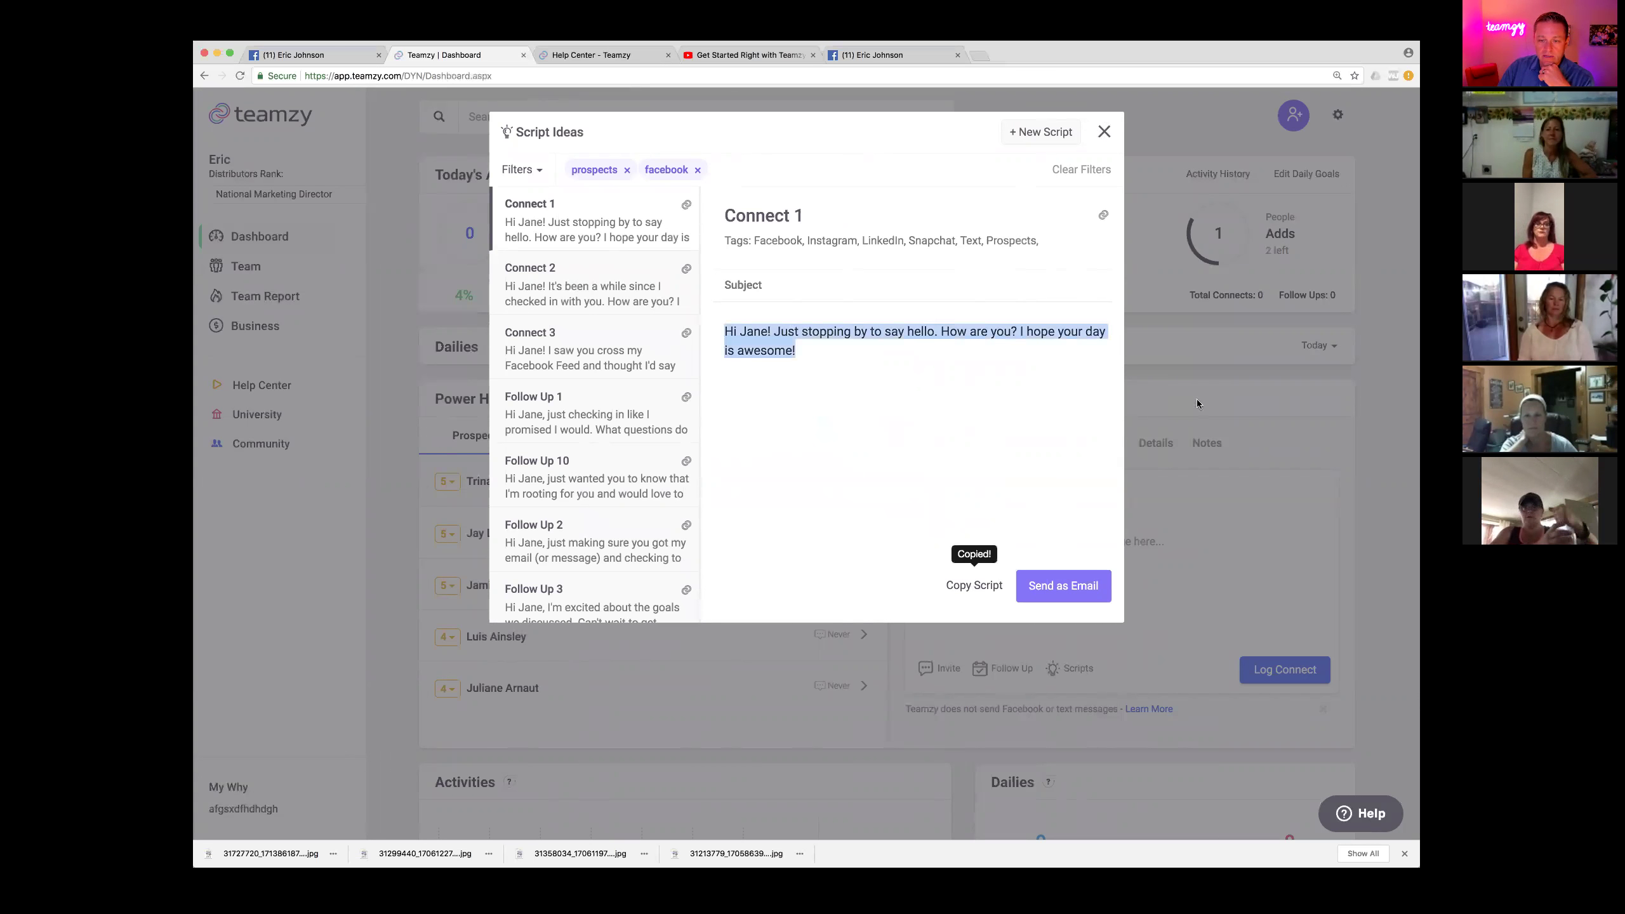
{"action": "left_click", "coordinate": [1183, 537]}
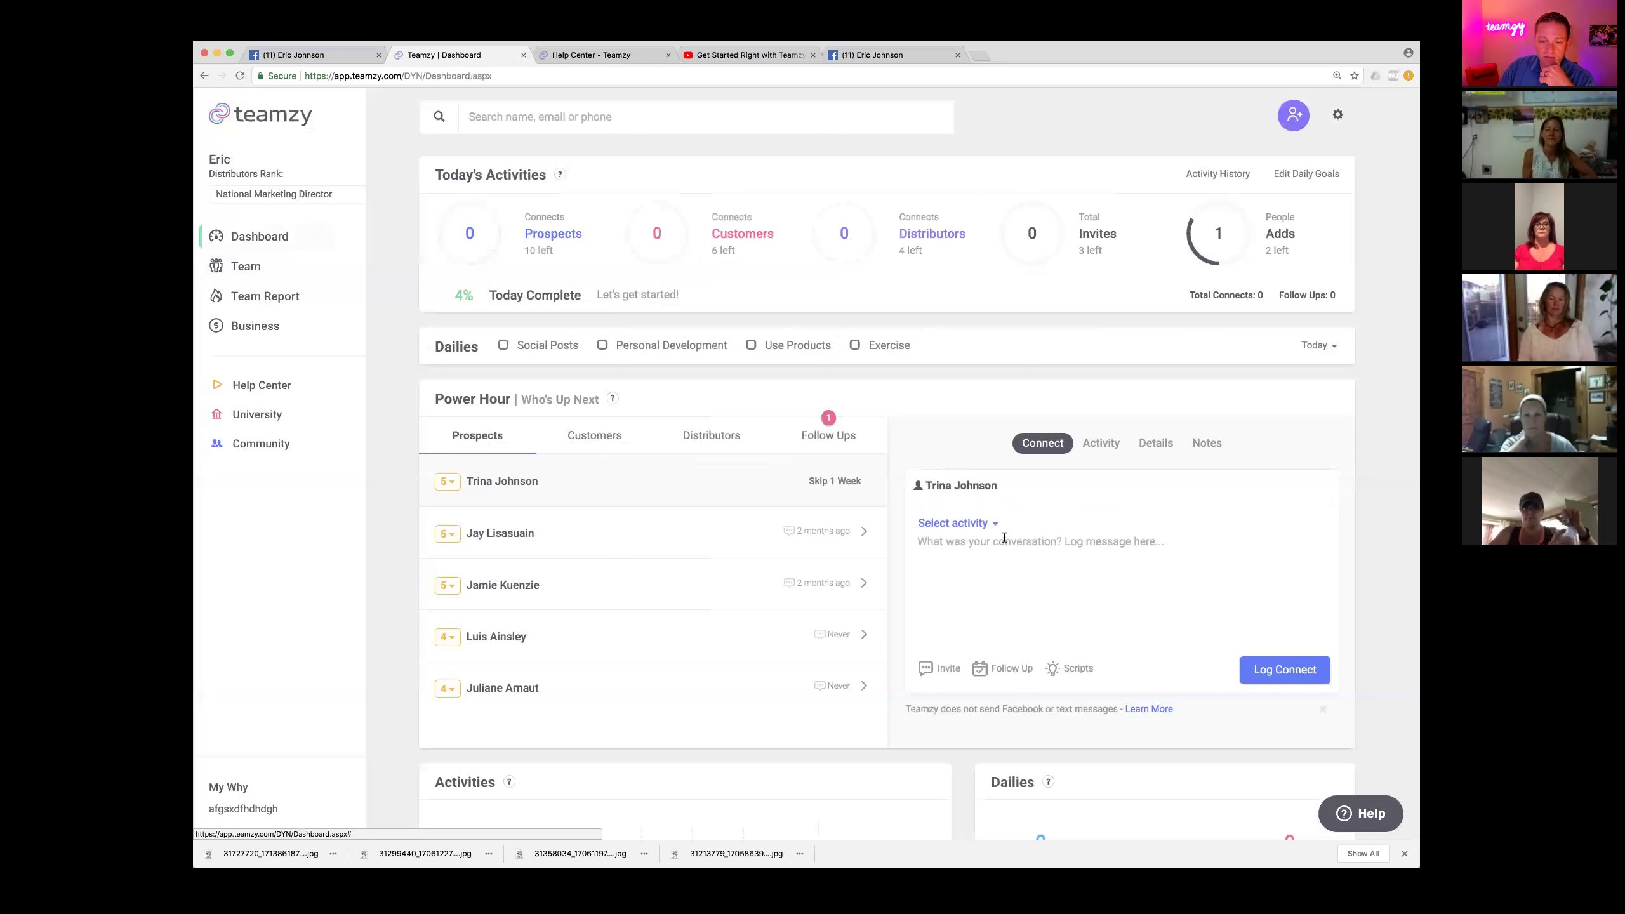
Paste the script into the prospect's connect message, replacing "Jane" with the prospect's first name and adding a smiling emoji at the end.
{"action": "right_click", "coordinate": [964, 548]}
{"action": "left_click", "coordinate": [1006, 625]}
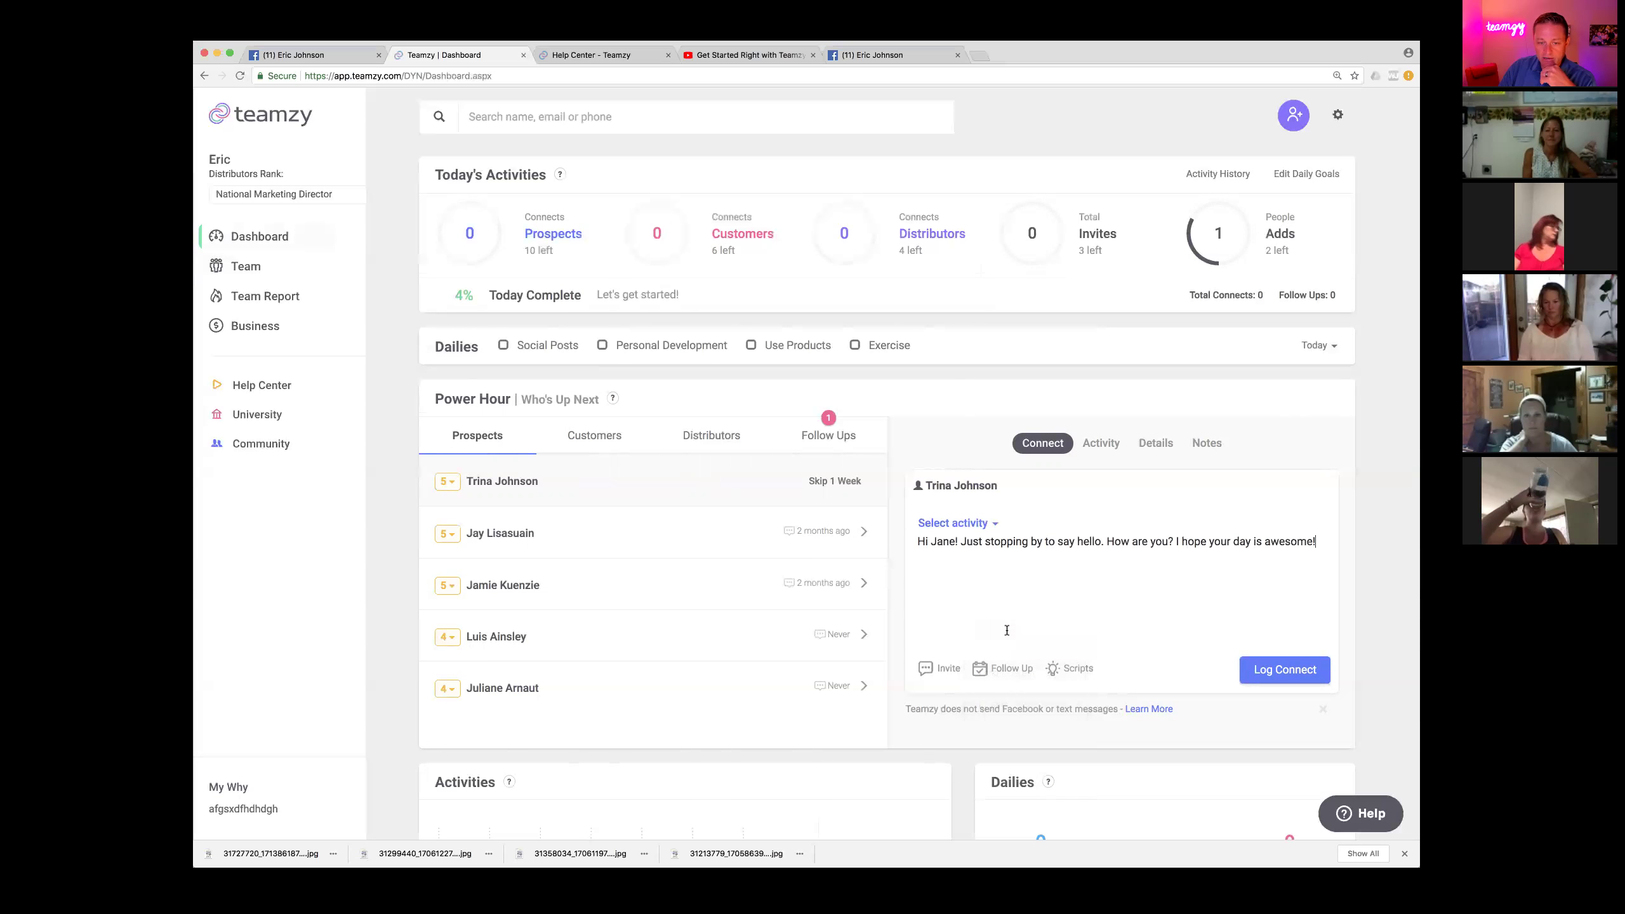
{"action": "left_click_drag", "start_coordinate": [938, 544], "coordinate": [958, 543]}
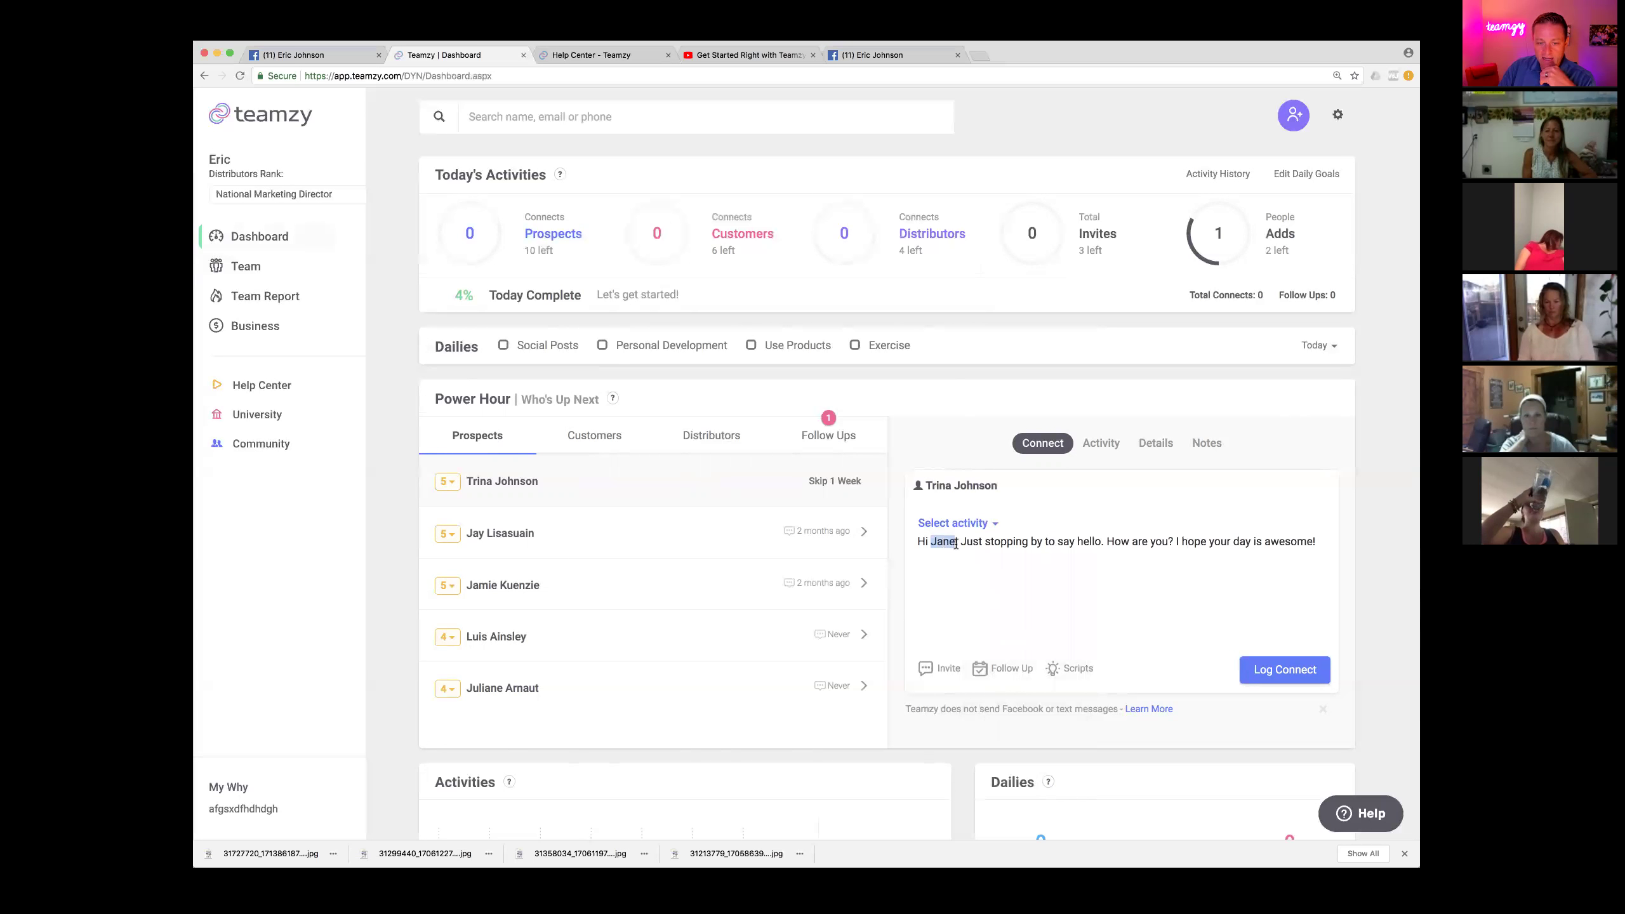
{"action": "type", "text": "Trina!"}
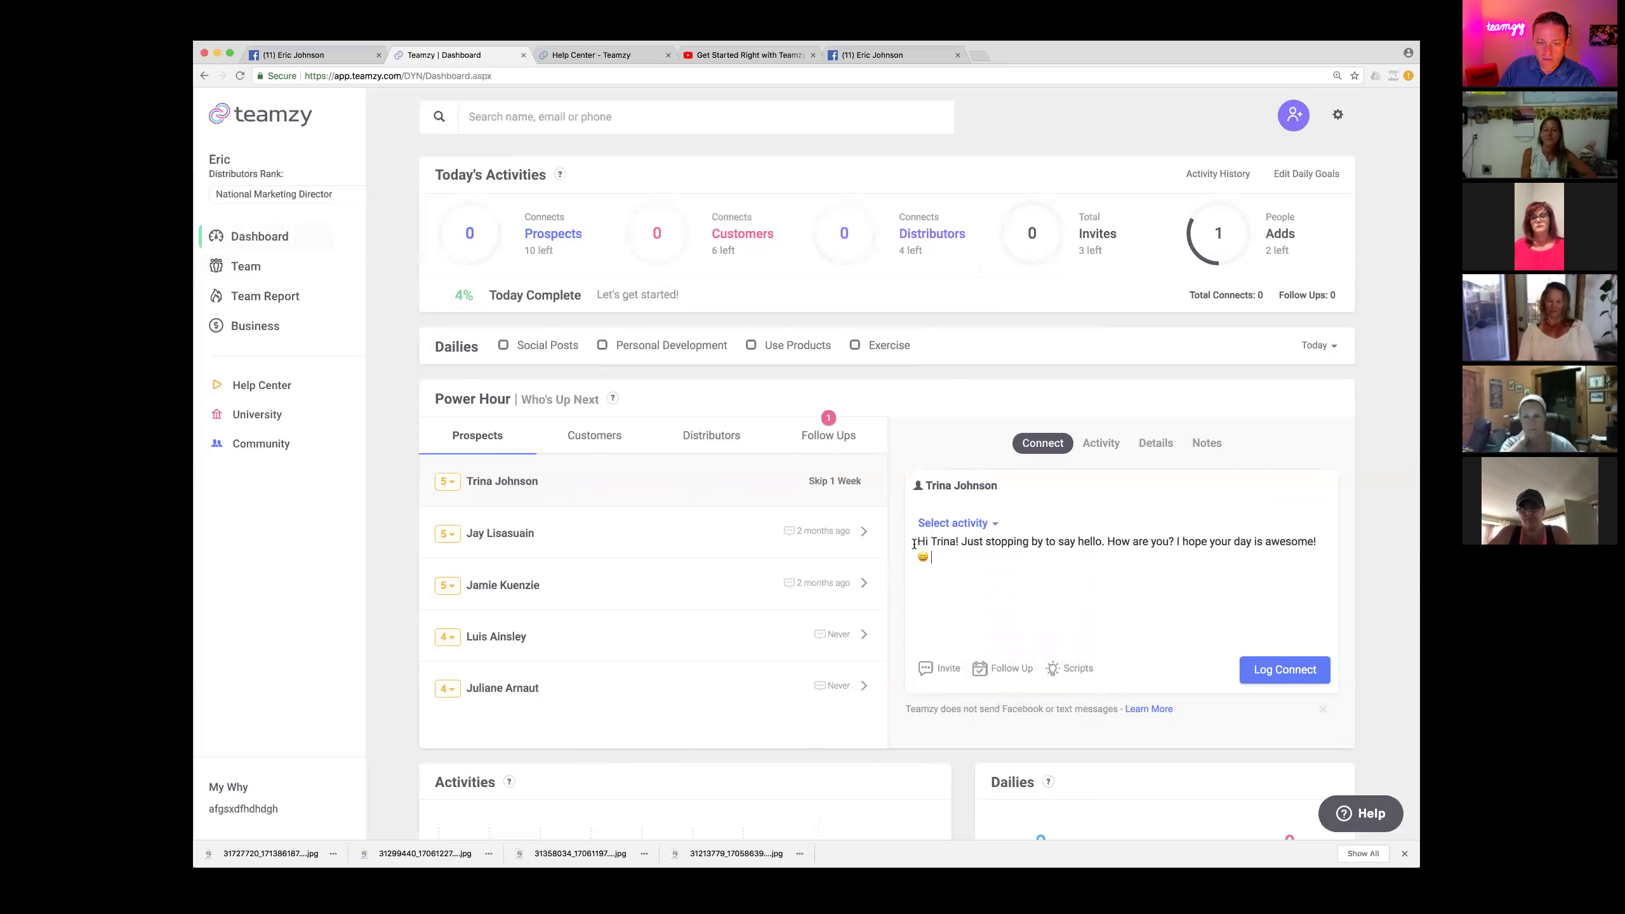
Copy the whole personalized message from the first prospect's connect log.
{"action": "left_click_drag", "start_coordinate": [915, 542], "coordinate": [924, 556]}
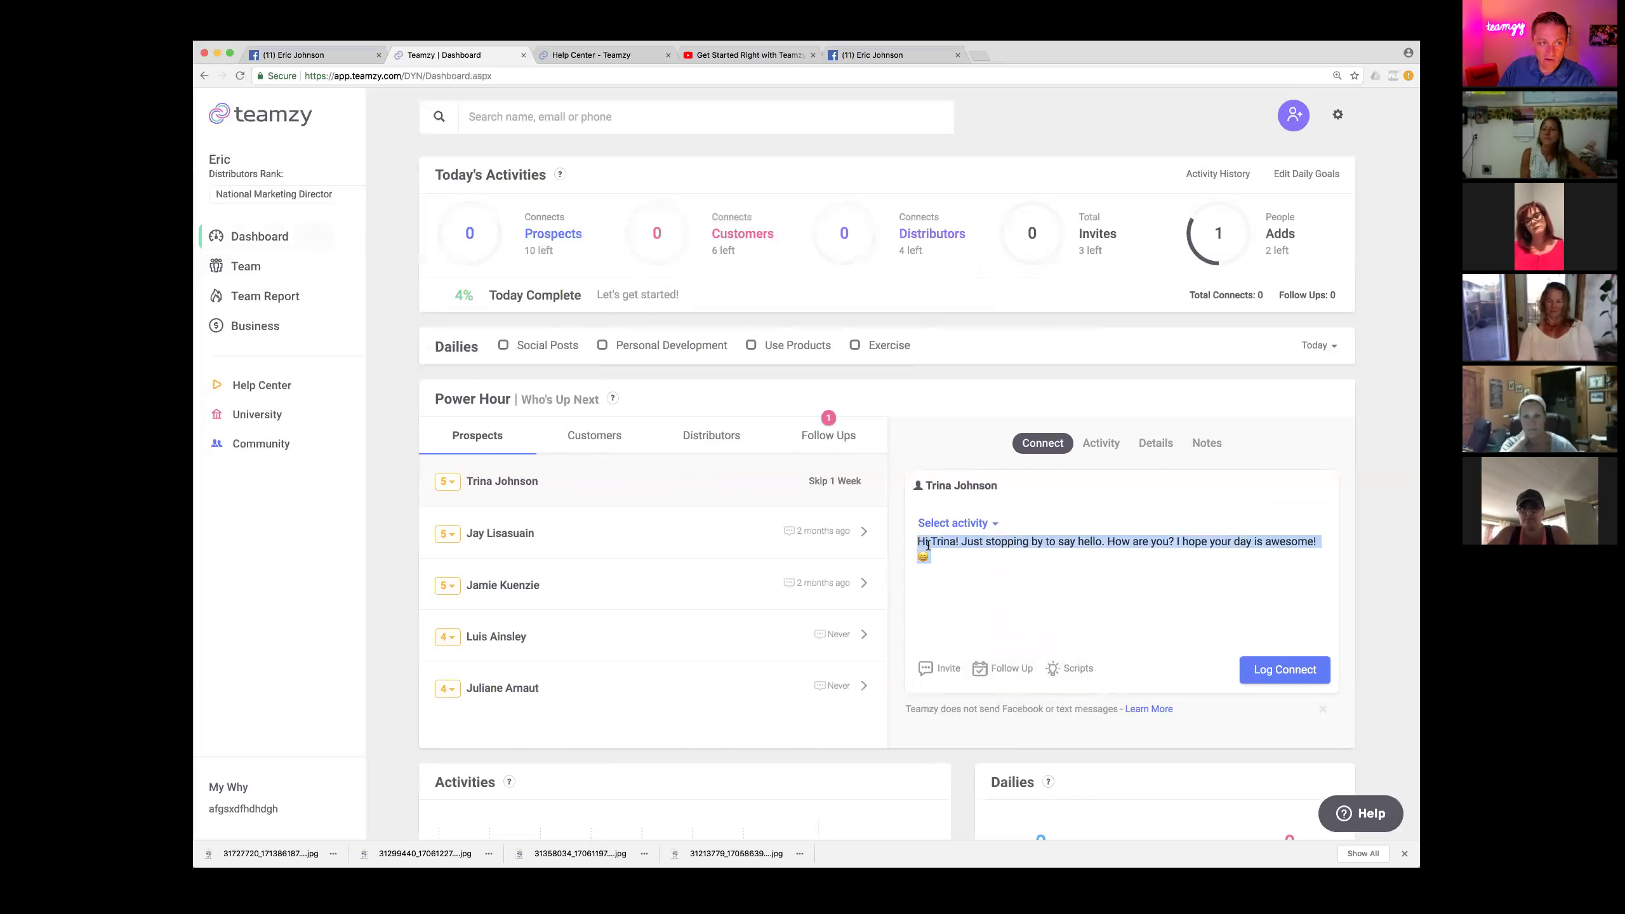
{"action": "right_click", "coordinate": [927, 545]}
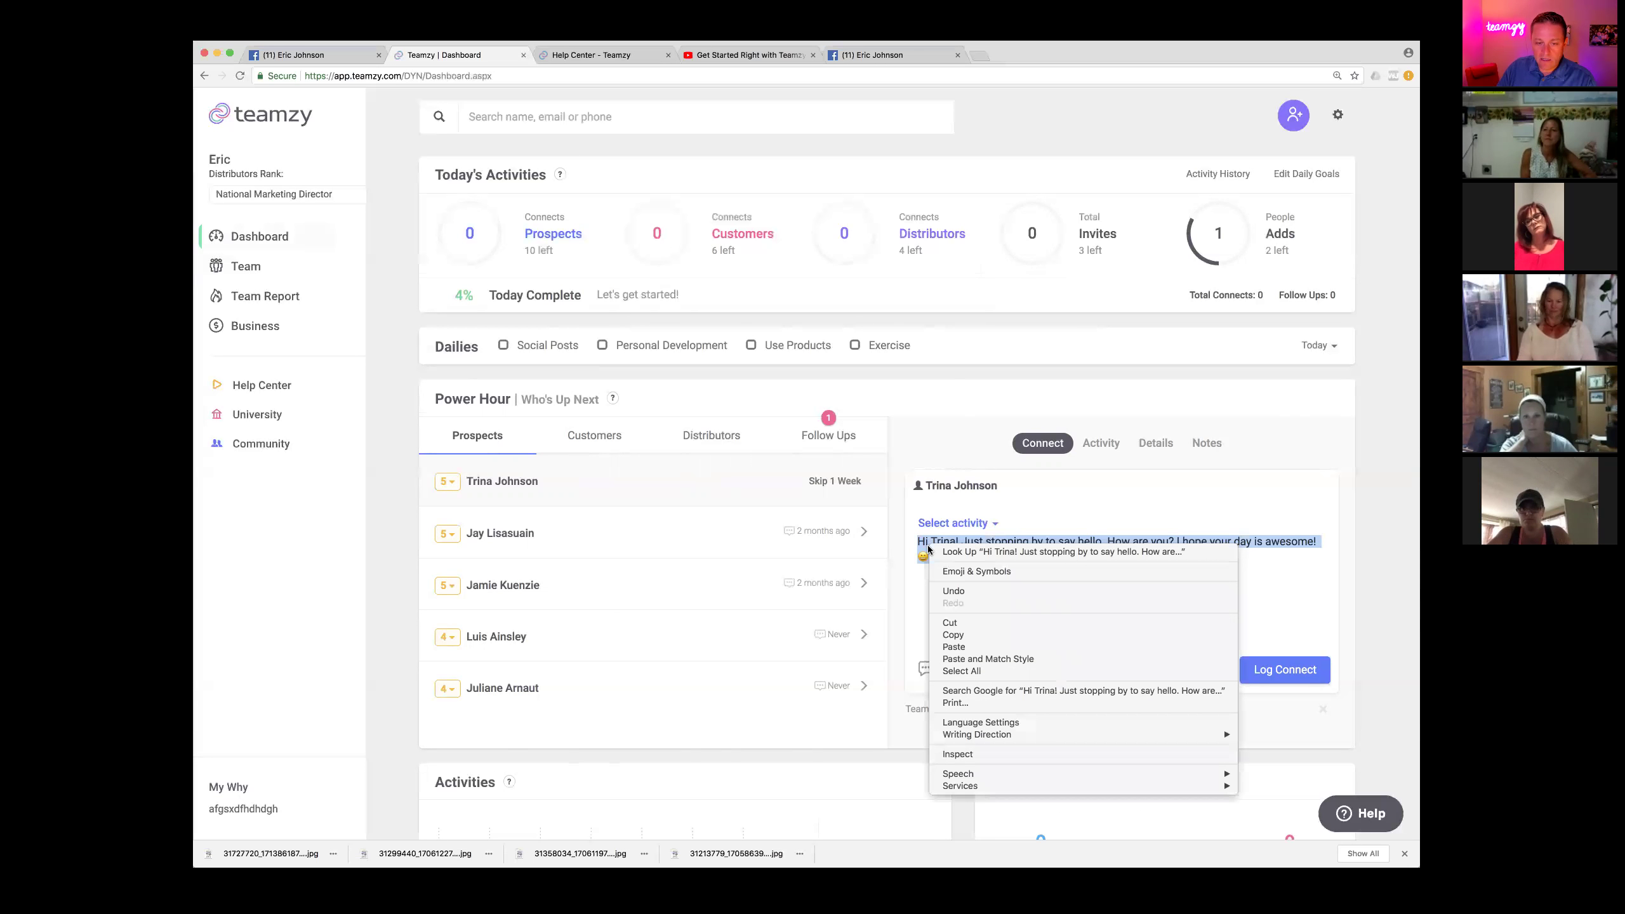
{"action": "left_click", "coordinate": [954, 636]}
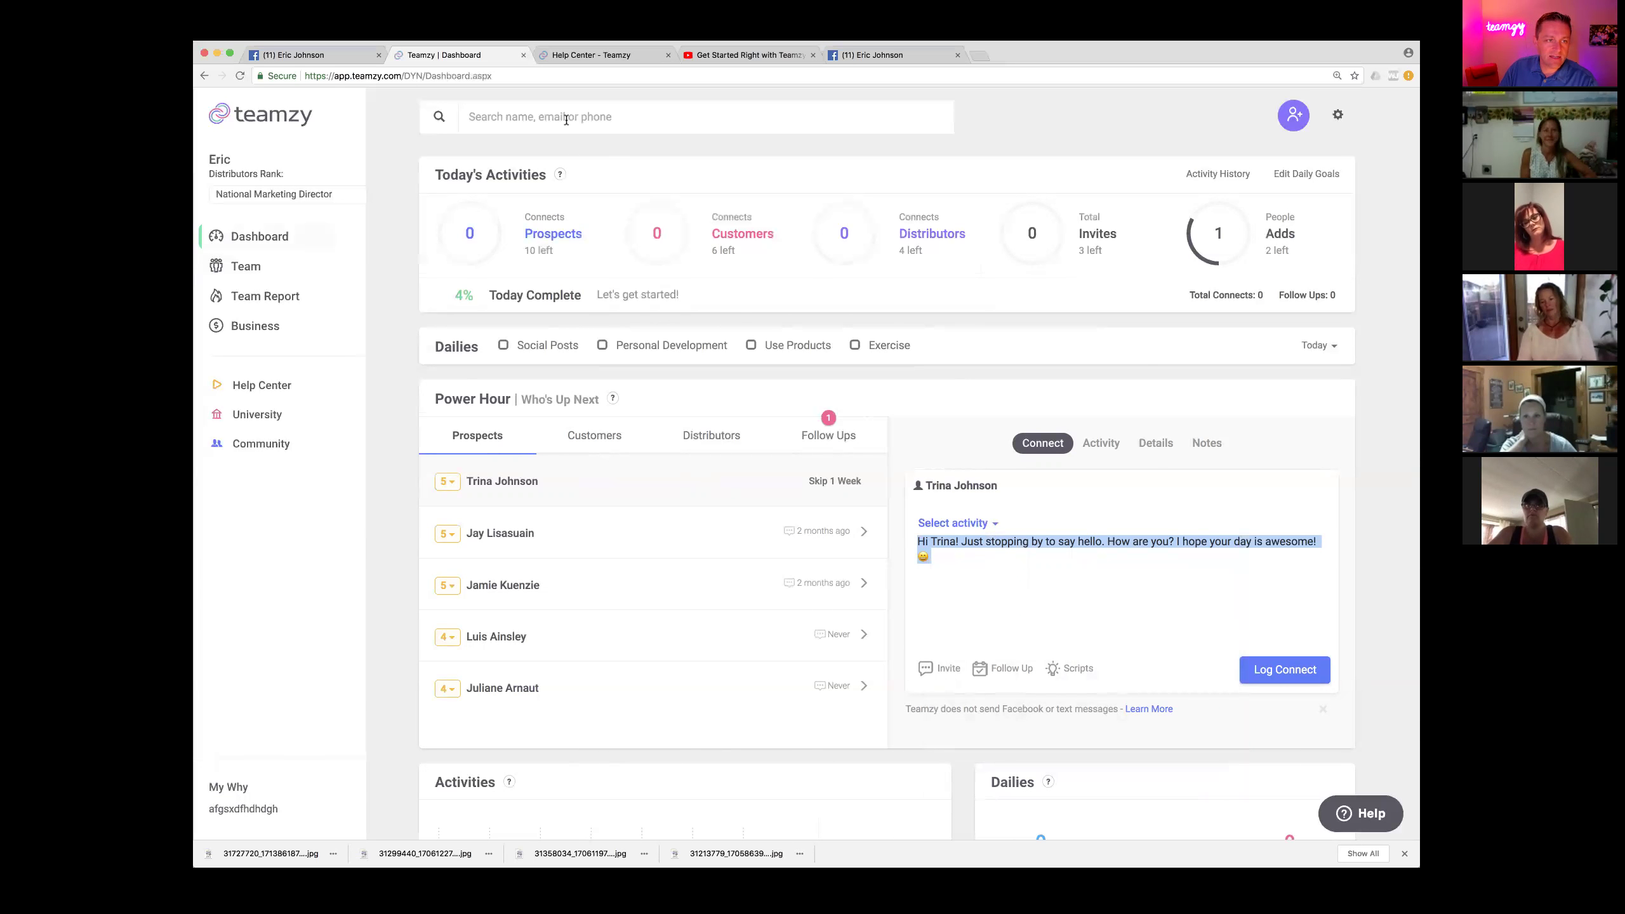
Switch to Facebook and search for the first prospect by name.
{"action": "left_click", "coordinate": [348, 50]}
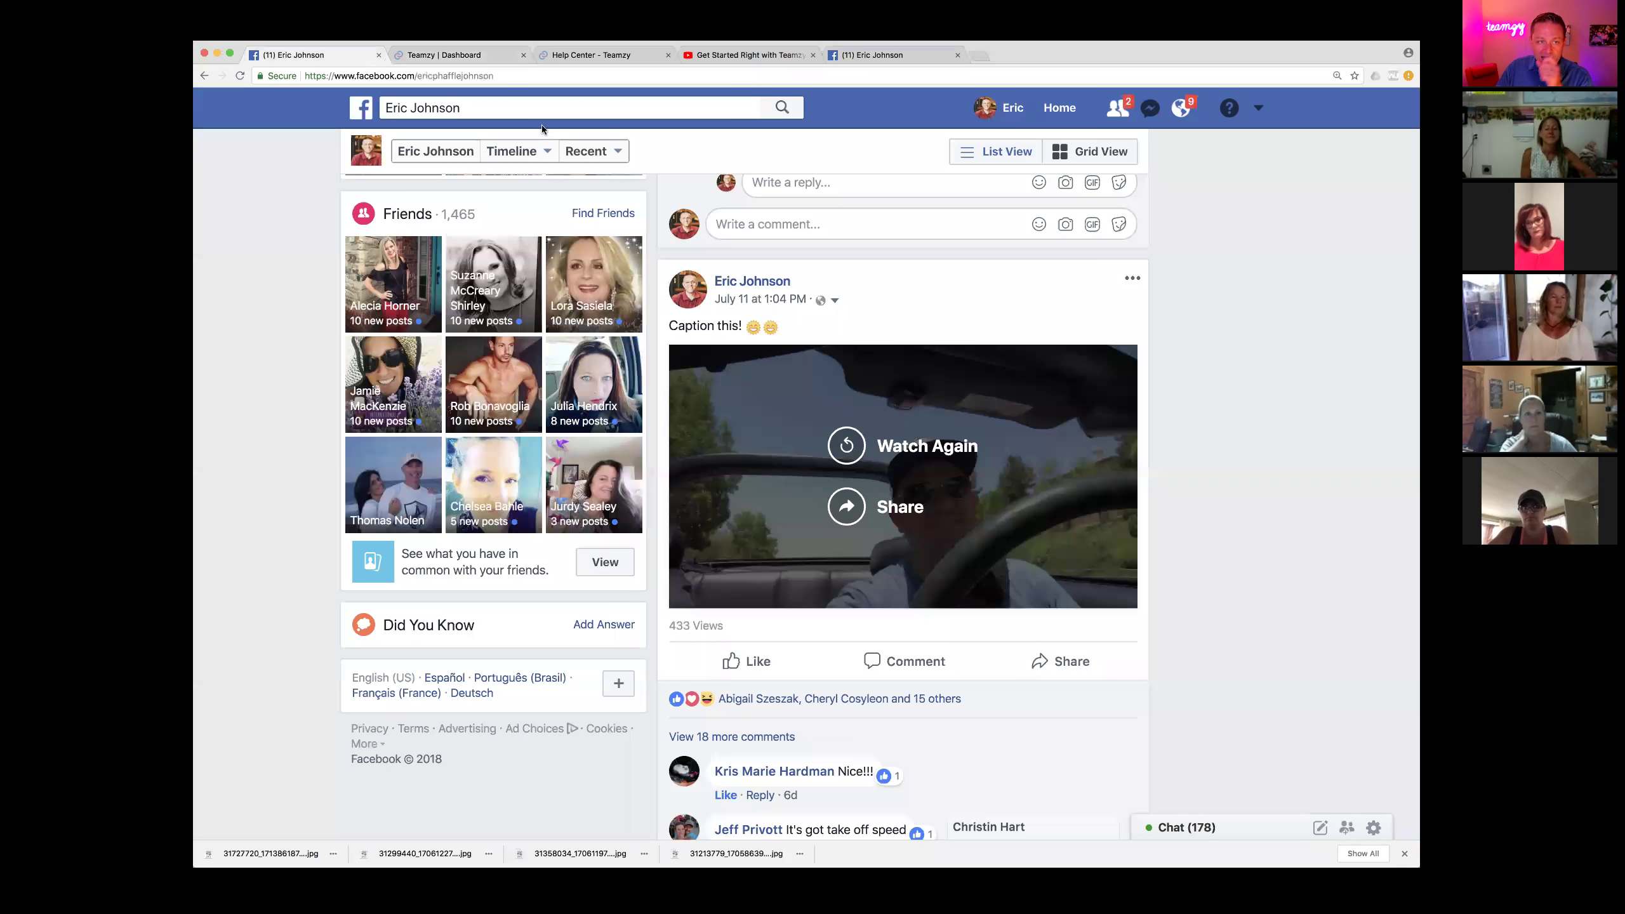
{"action": "left_click", "coordinate": [509, 104]}
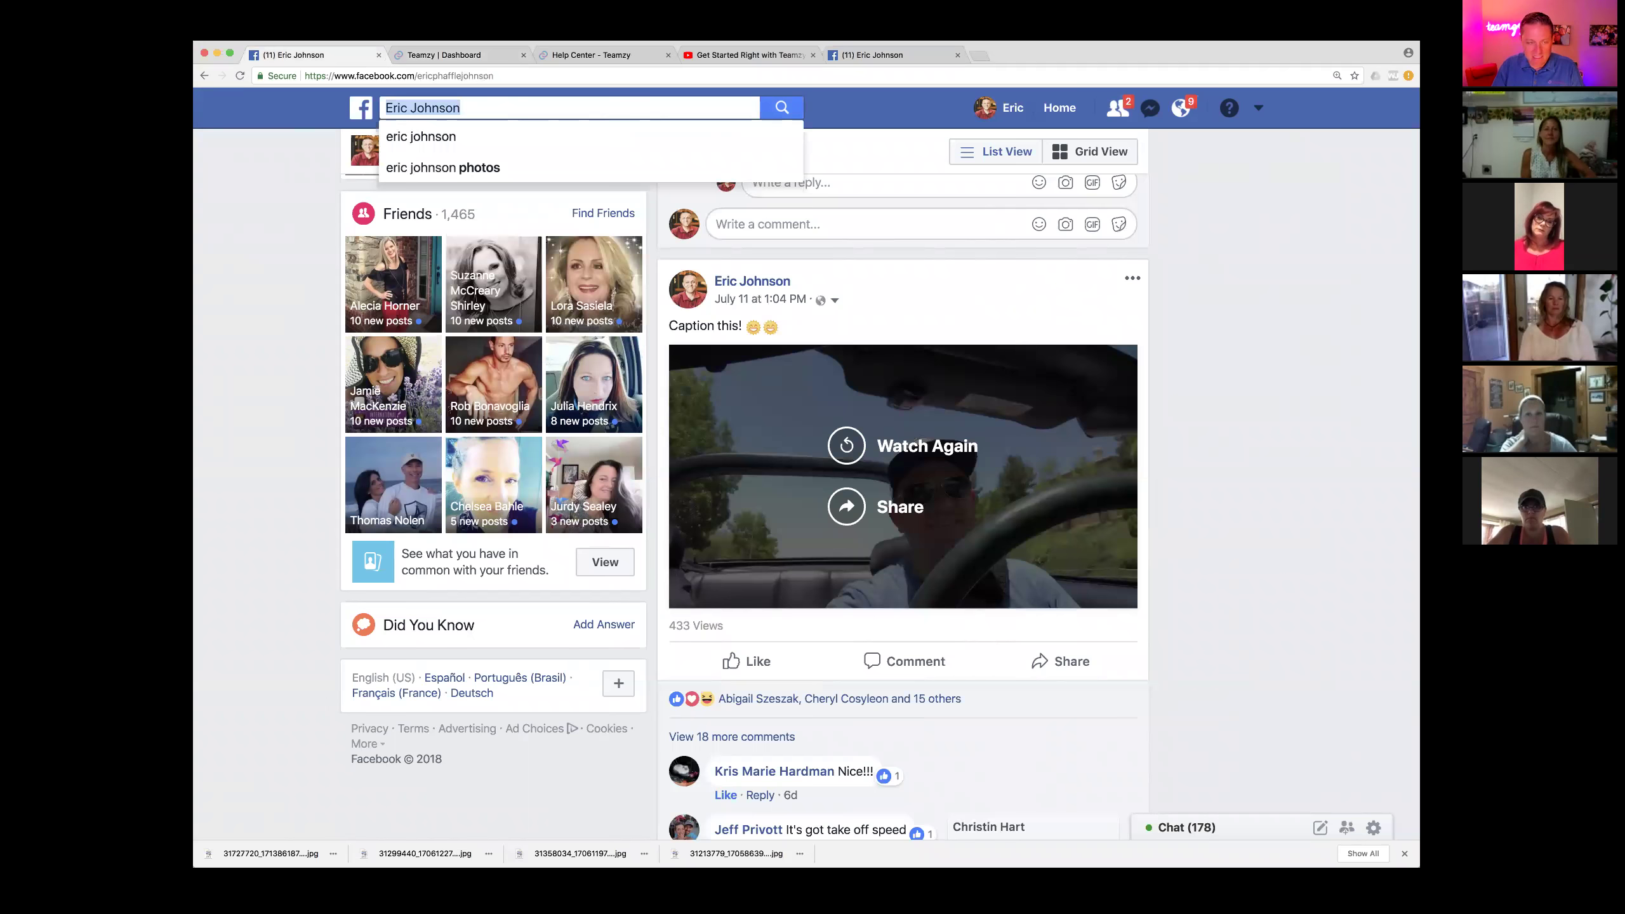
{"action": "type", "text": "tra"}
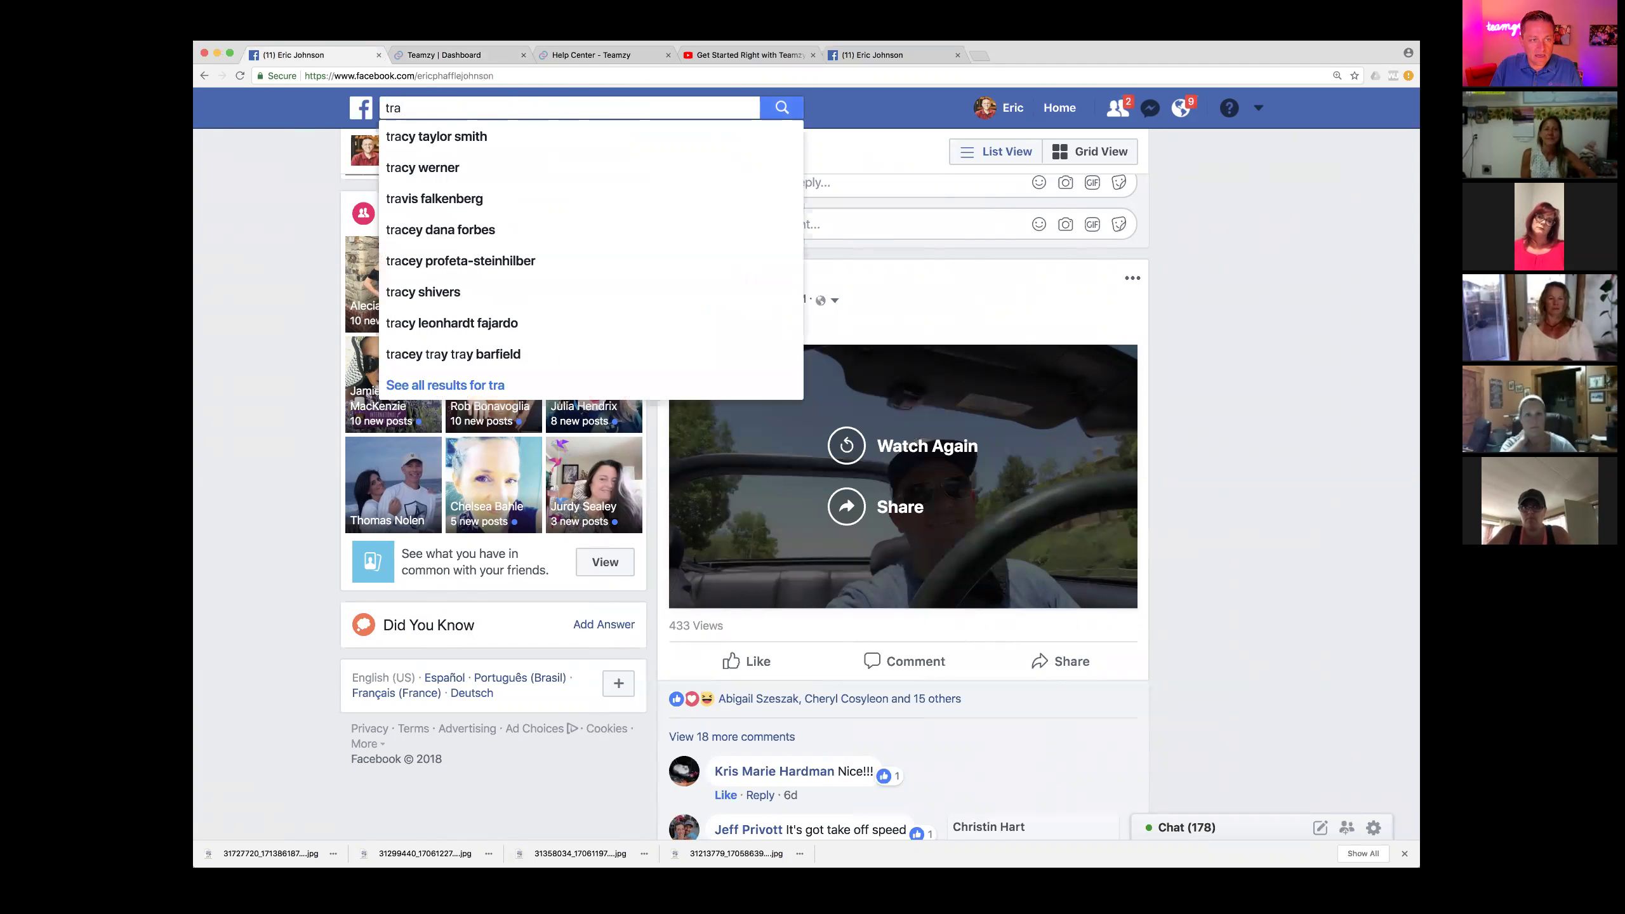
{"action": "type", "text": "ina"}
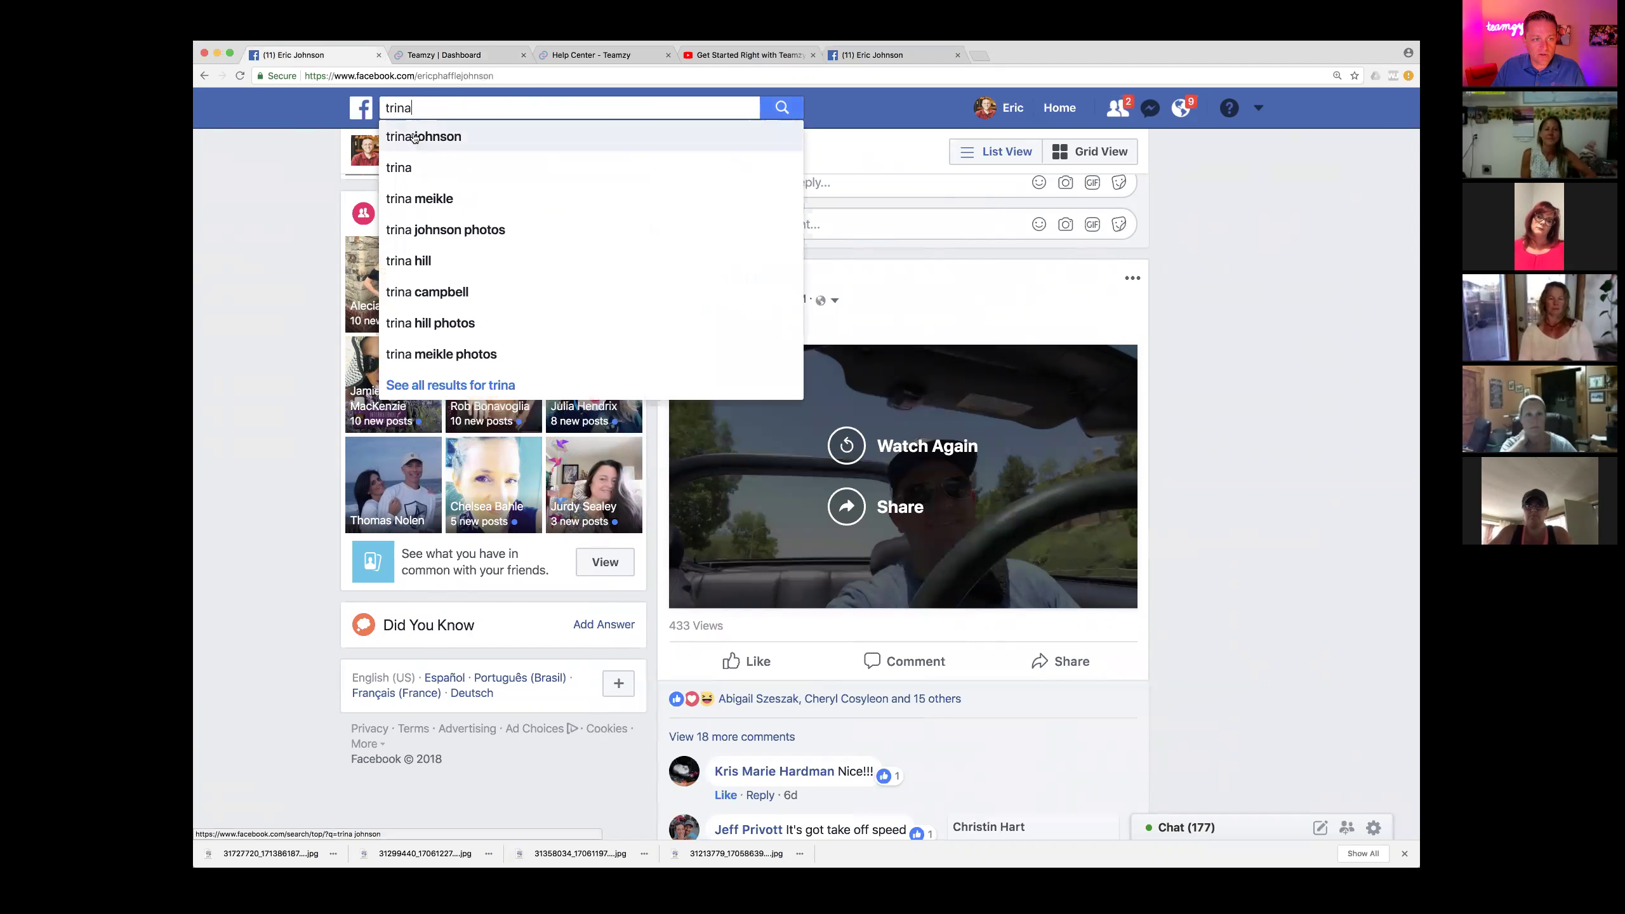
{"action": "left_click", "coordinate": [415, 138]}
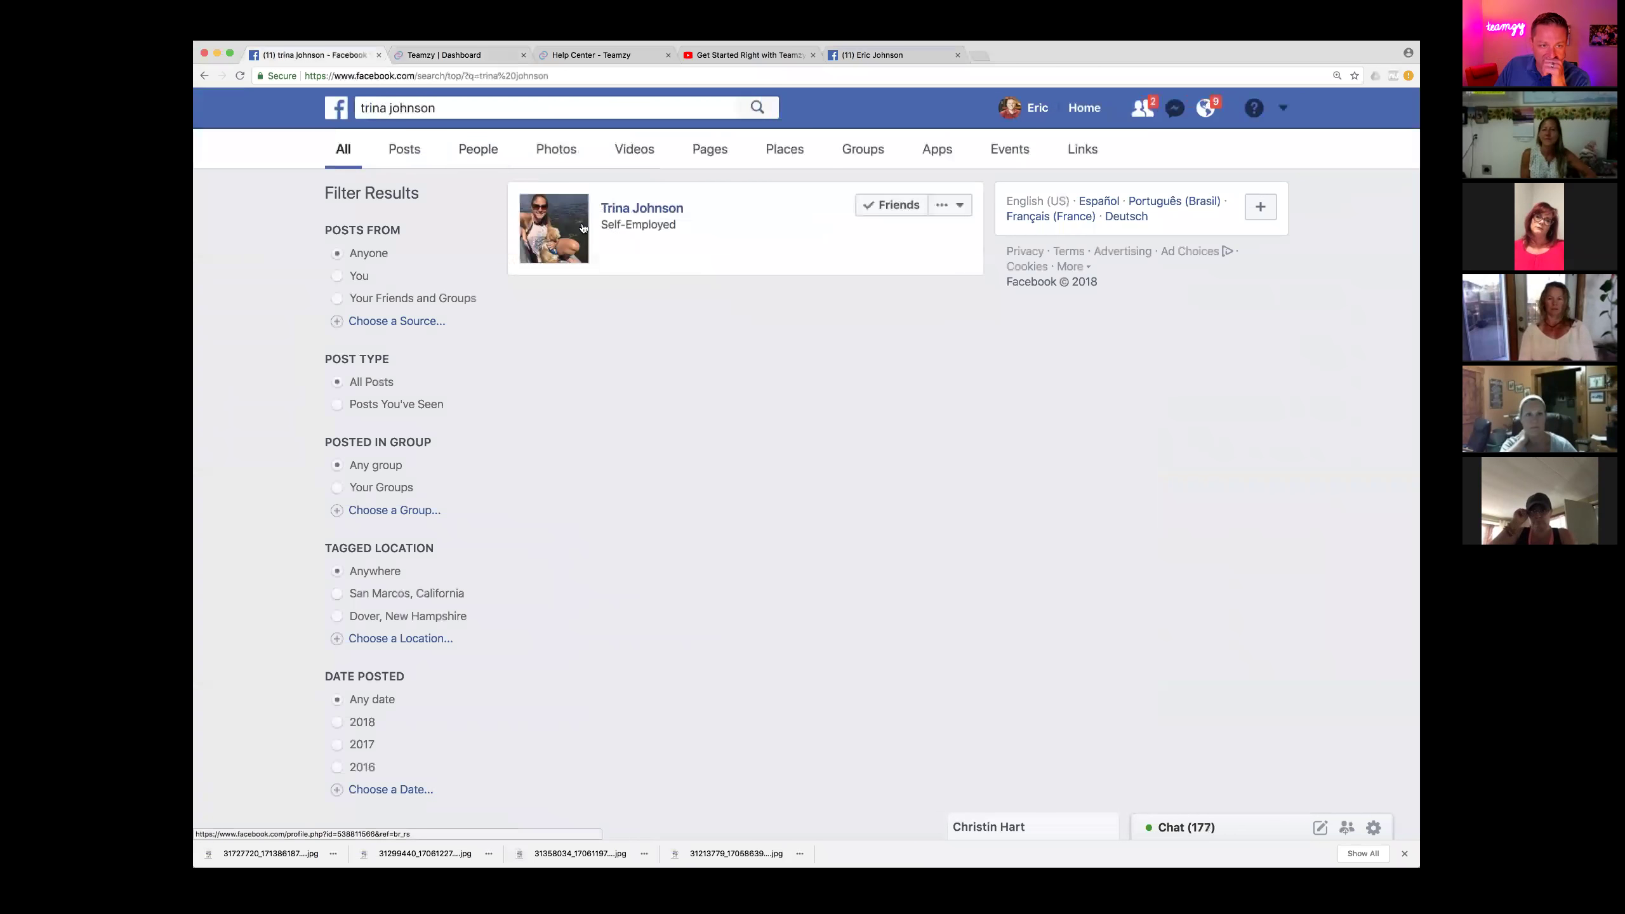
Send the copied greeting to the first prospect as a Facebook message and close the chat.
{"action": "mouse_move", "coordinate": [665, 218]}
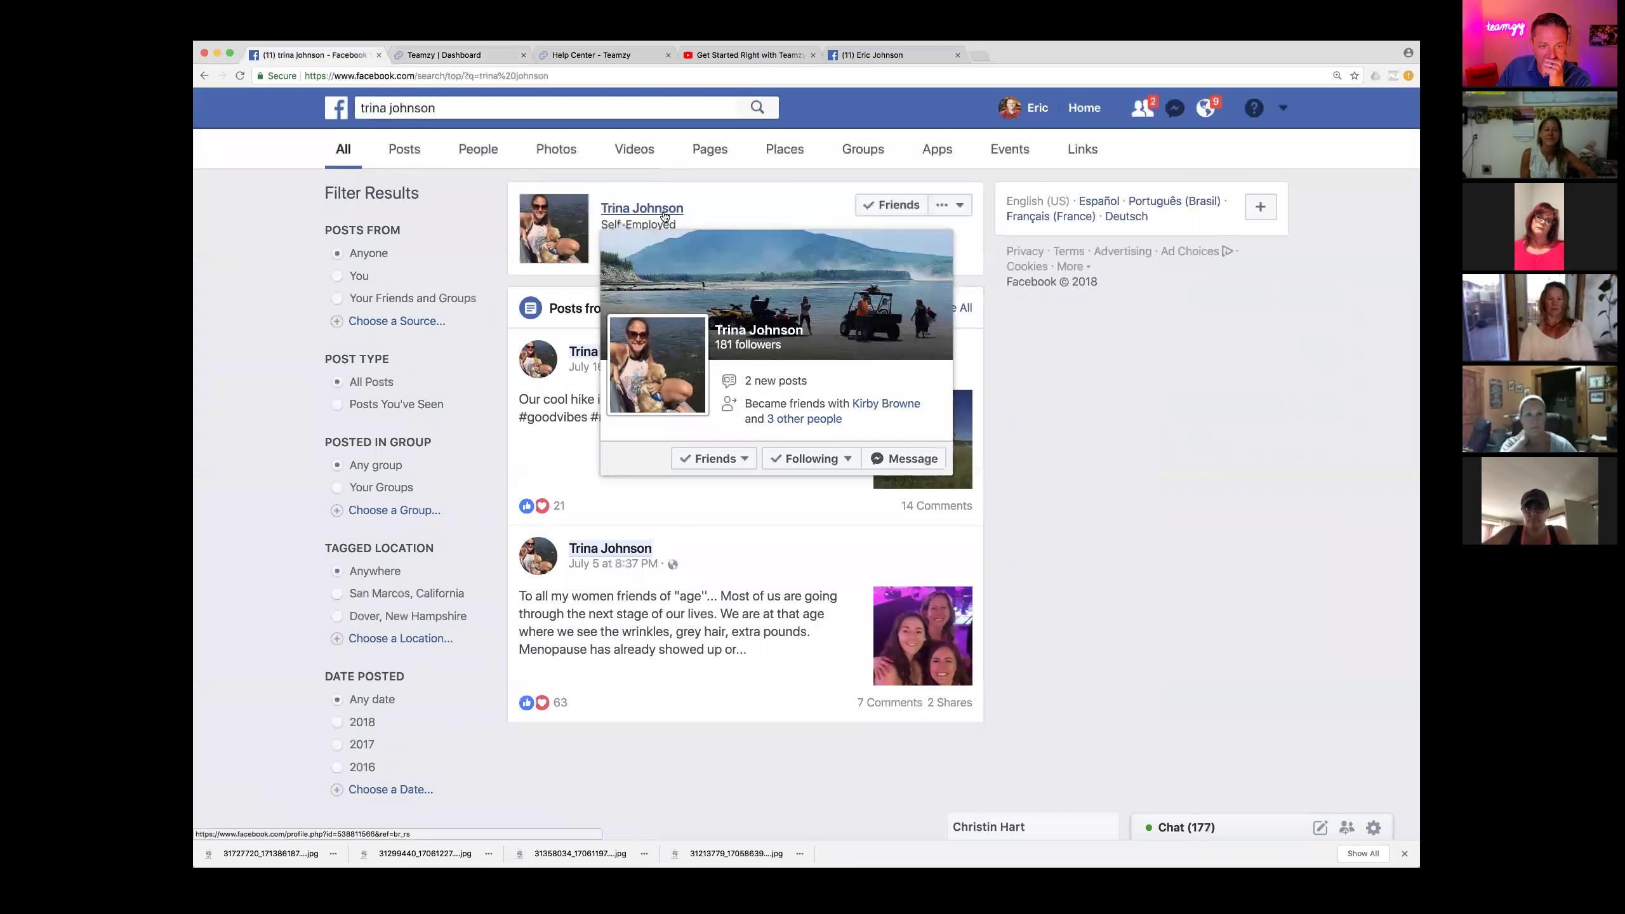
{"action": "left_click", "coordinate": [909, 459]}
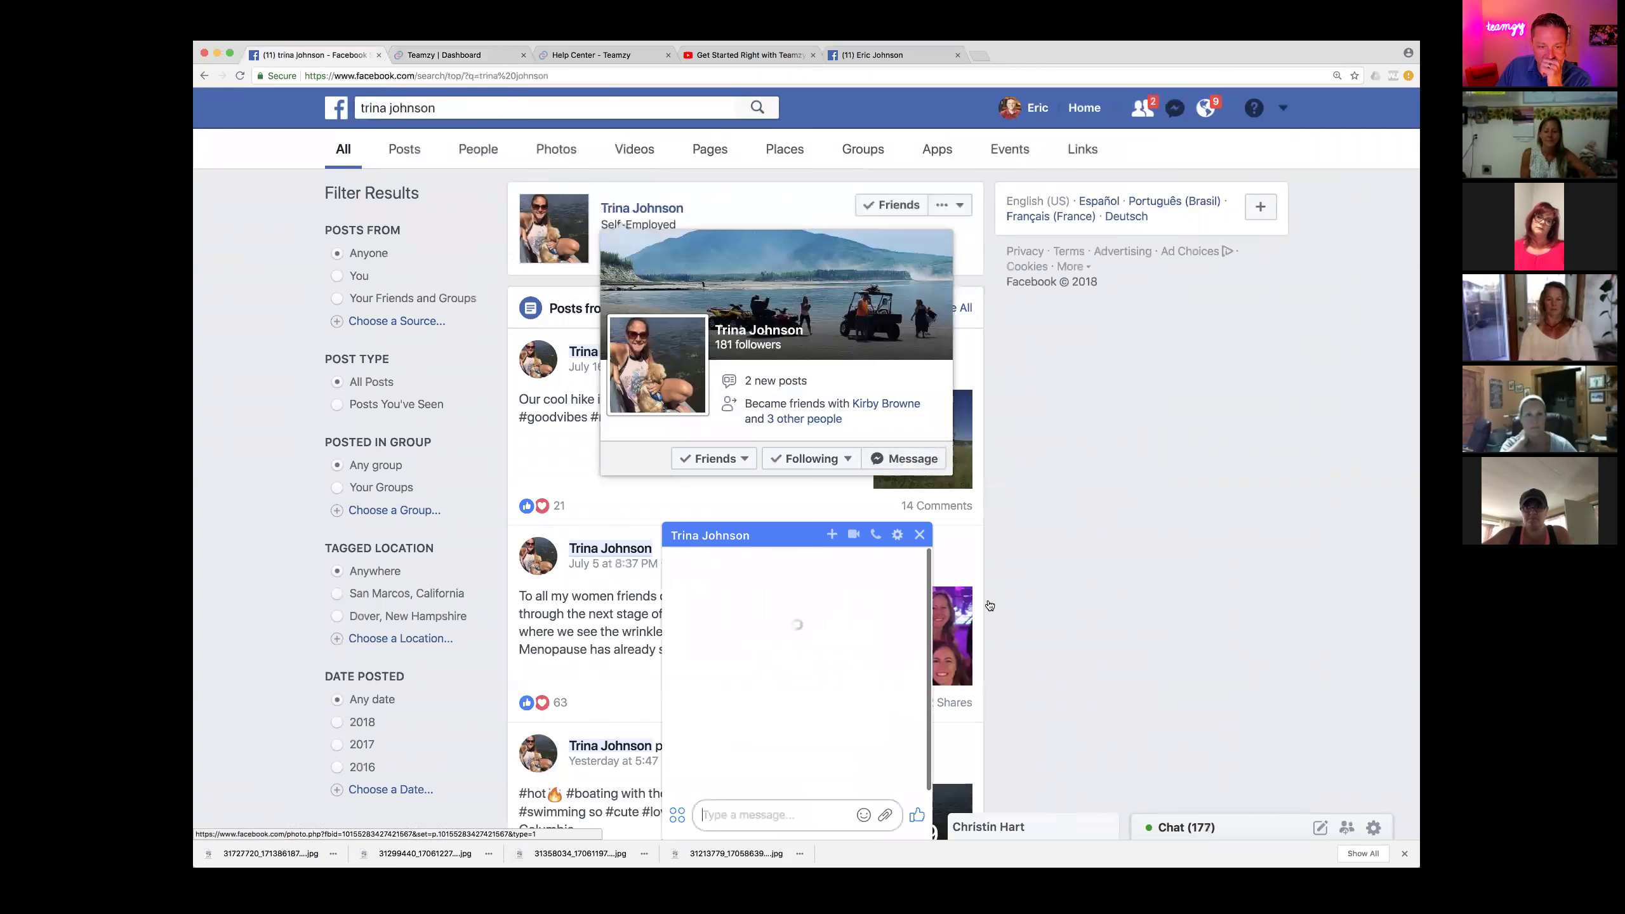
{"action": "right_click", "coordinate": [725, 814]}
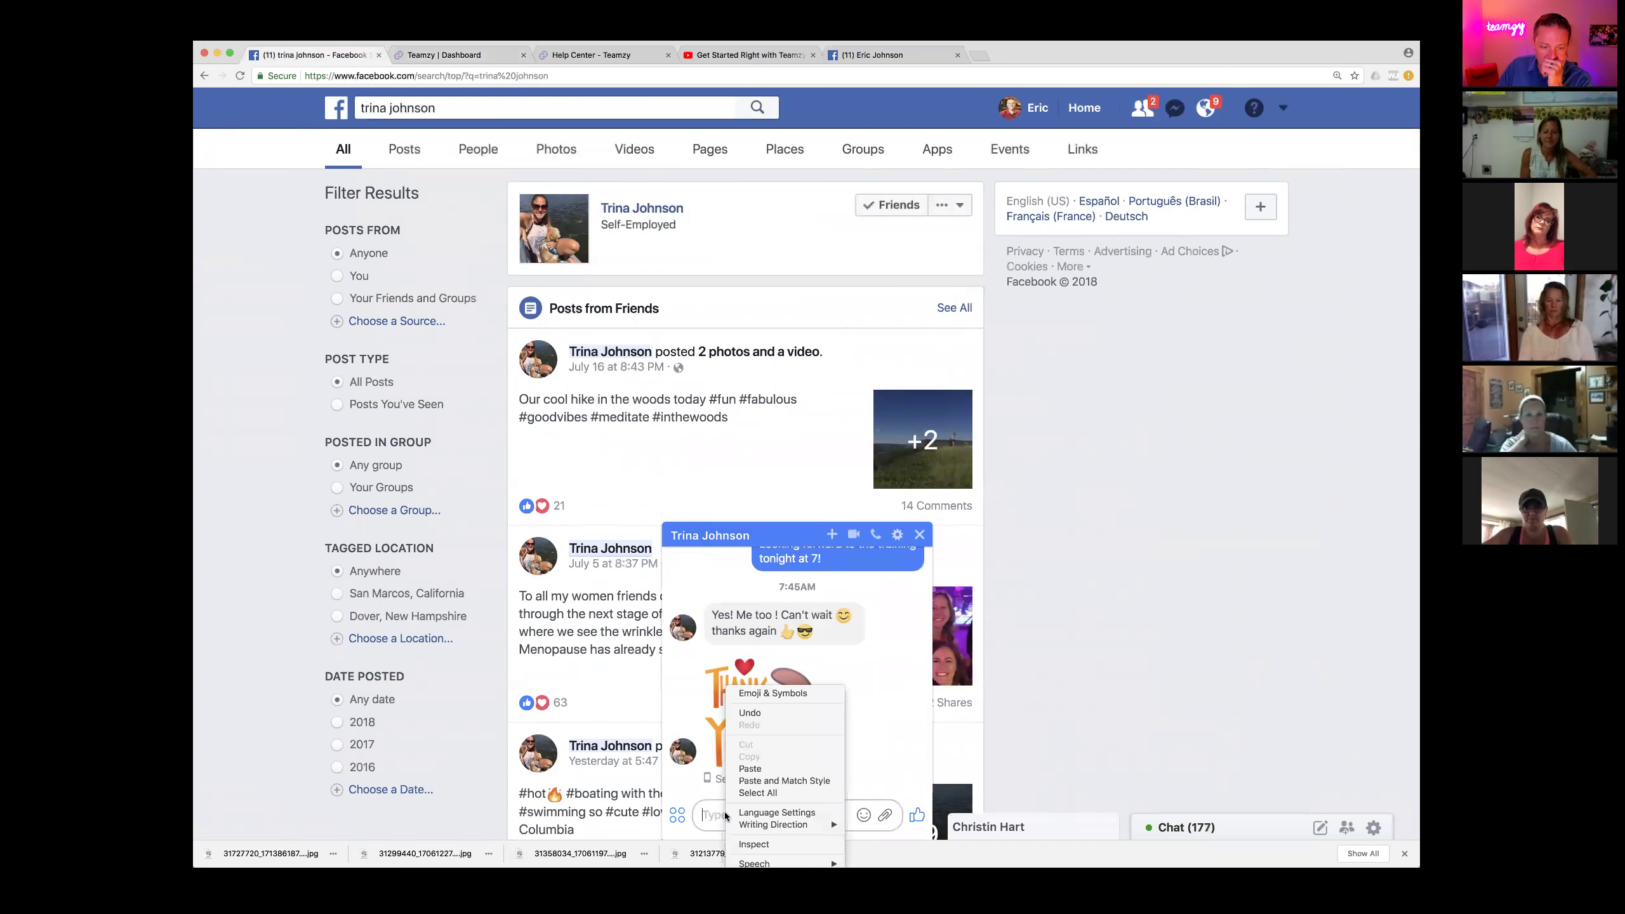
{"action": "left_click", "coordinate": [750, 767]}
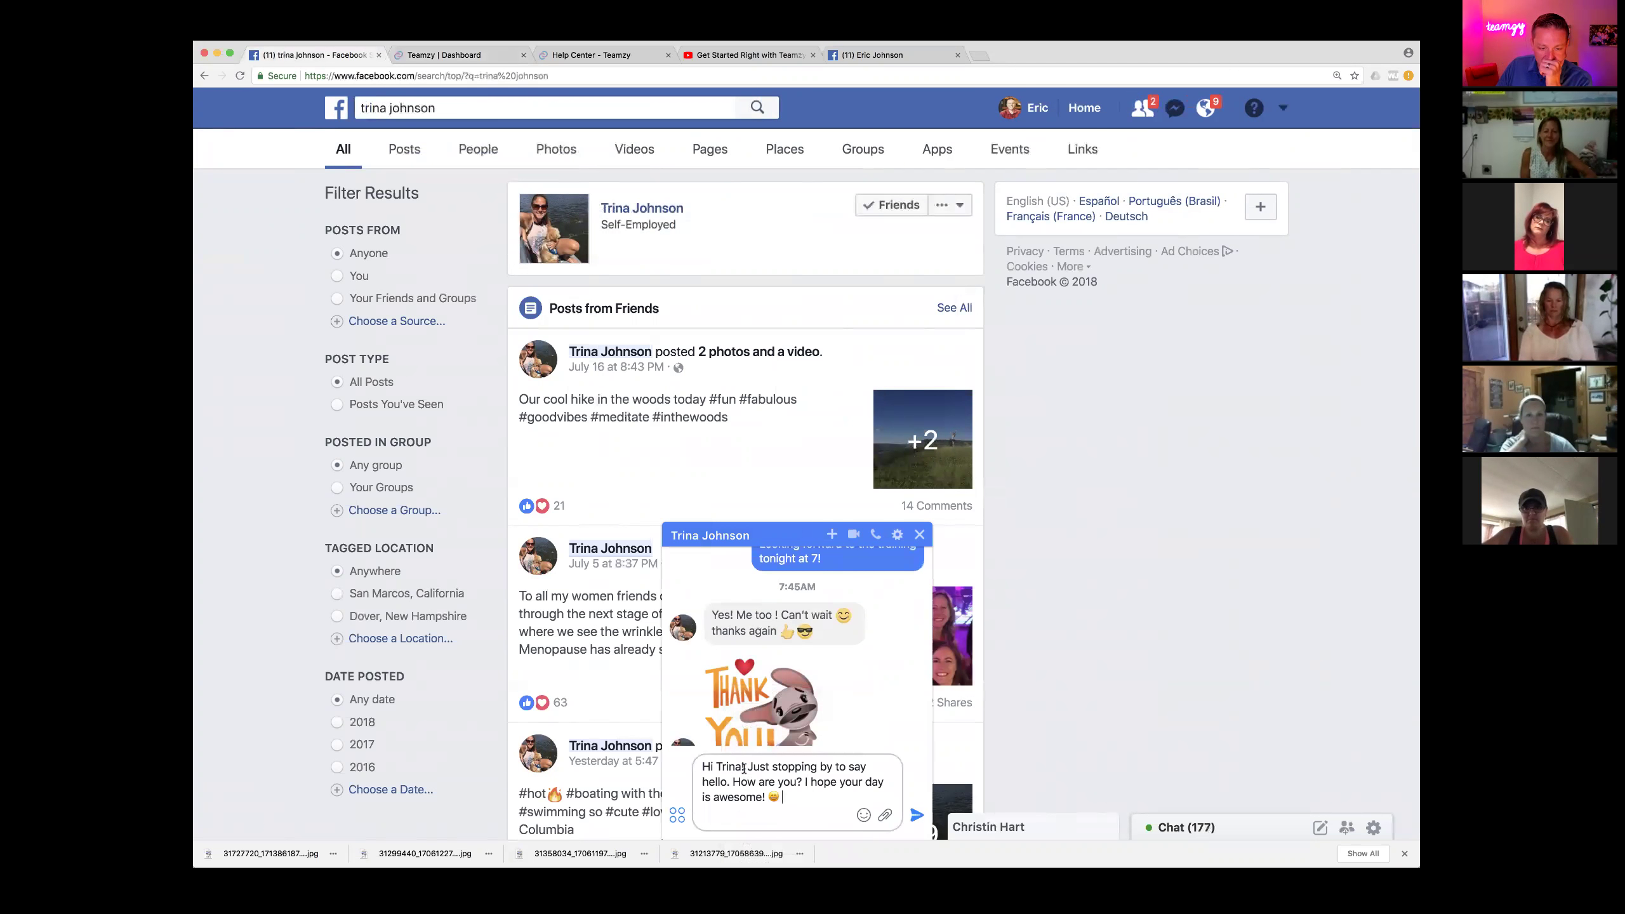
{"action": "left_click", "coordinate": [916, 814]}
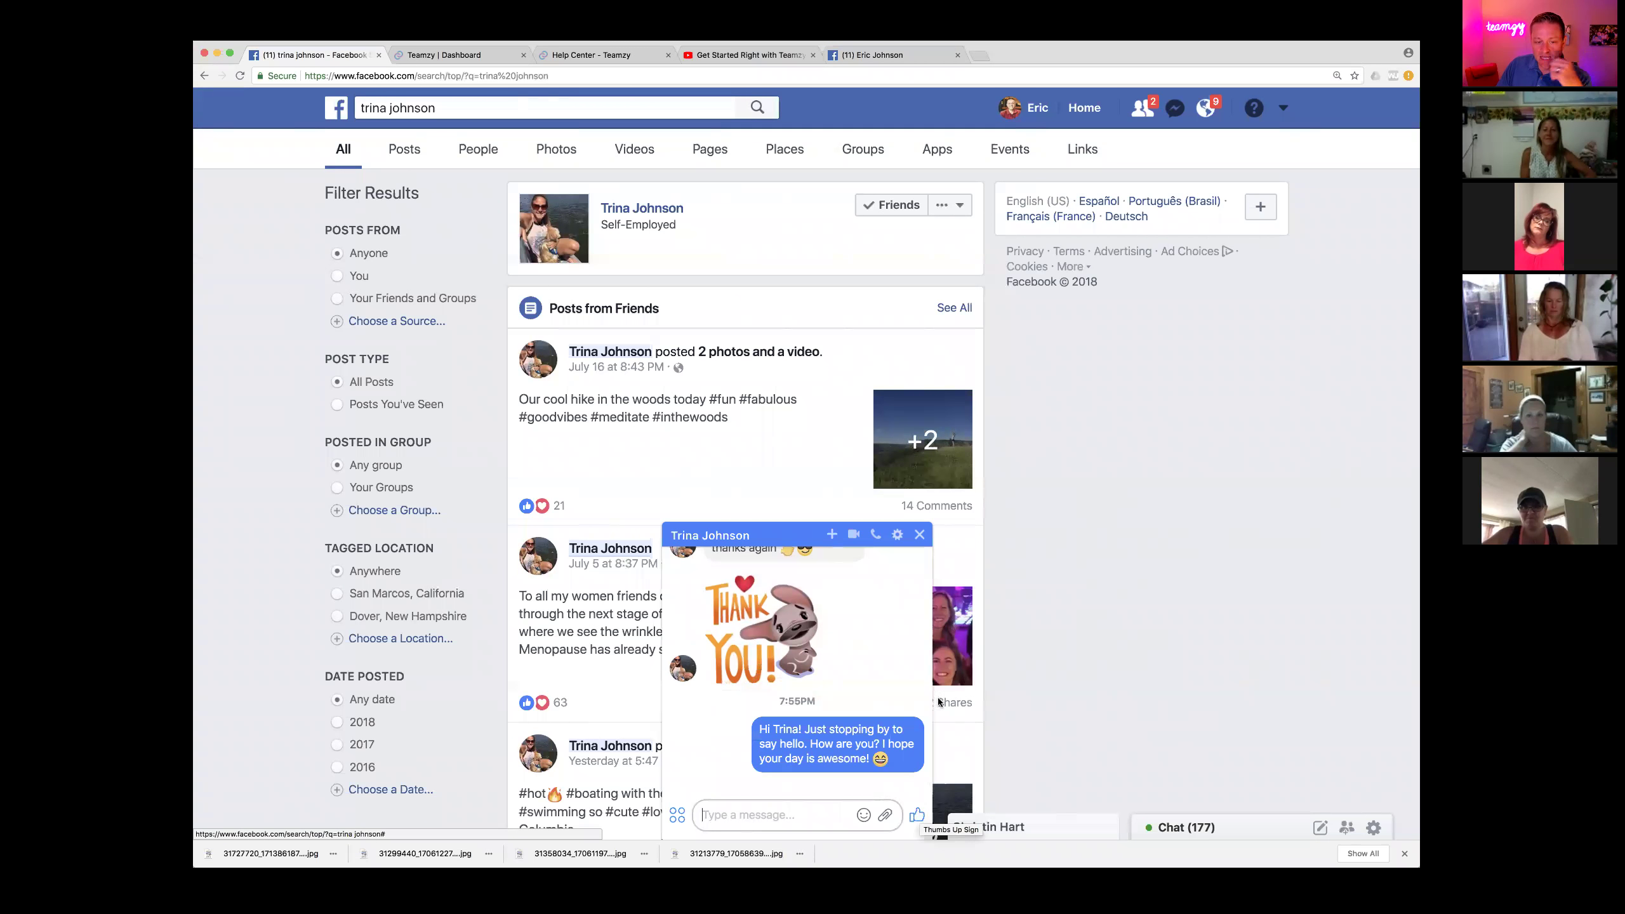
{"action": "left_click", "coordinate": [919, 535]}
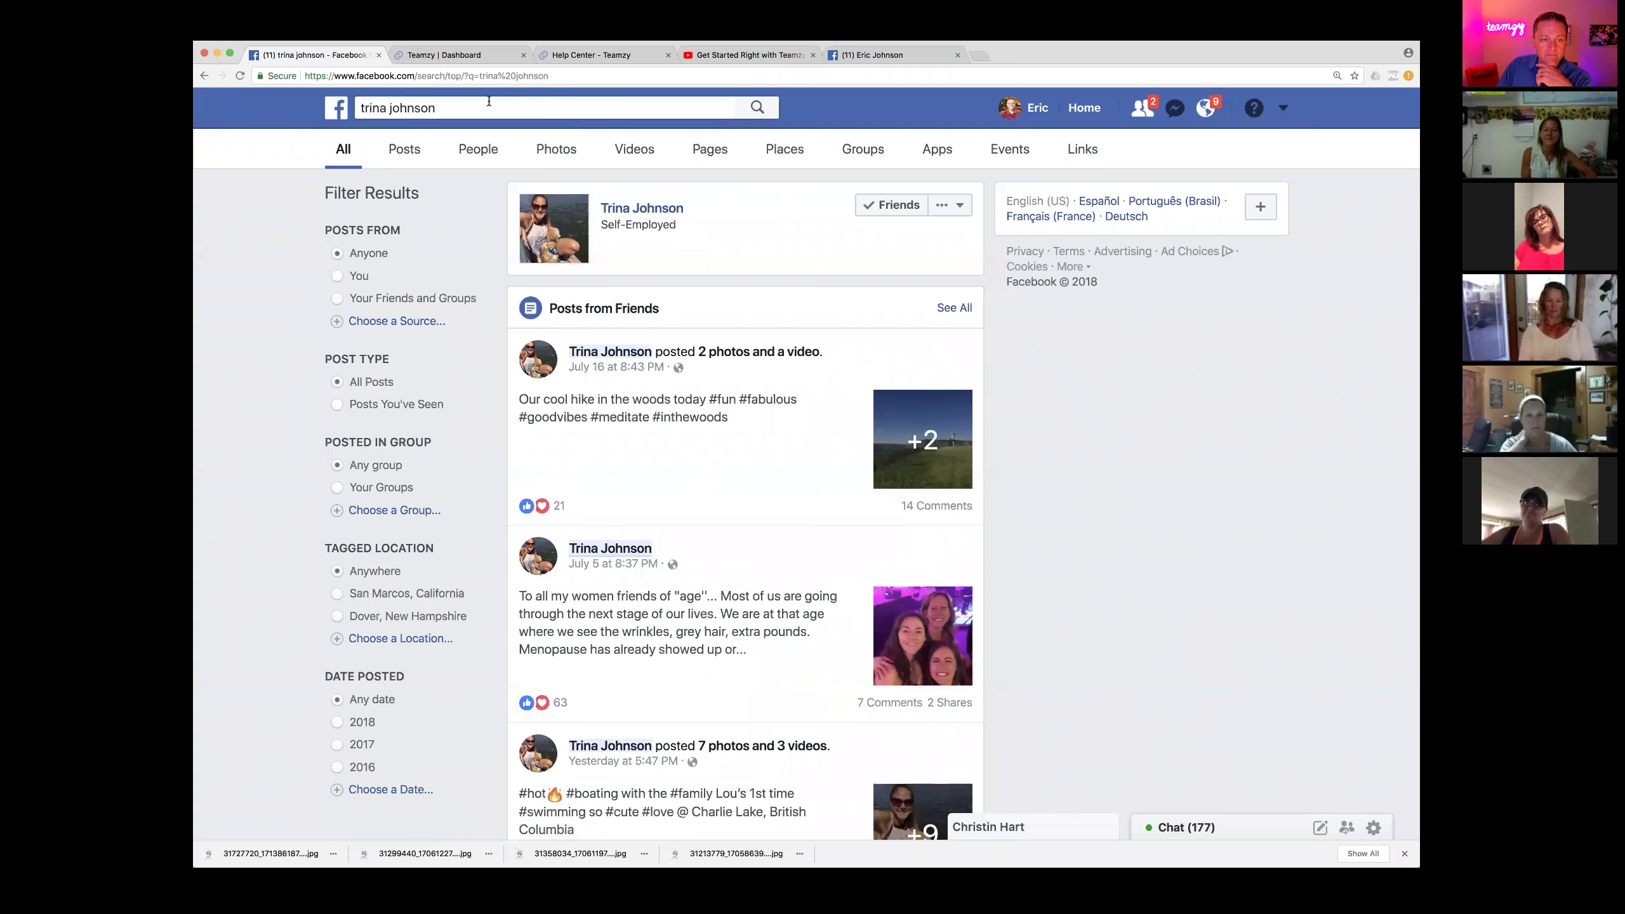
Return to the Teamzy dashboard and log the connect with the first prospect as a Facebook Message.
{"action": "left_click", "coordinate": [448, 55]}
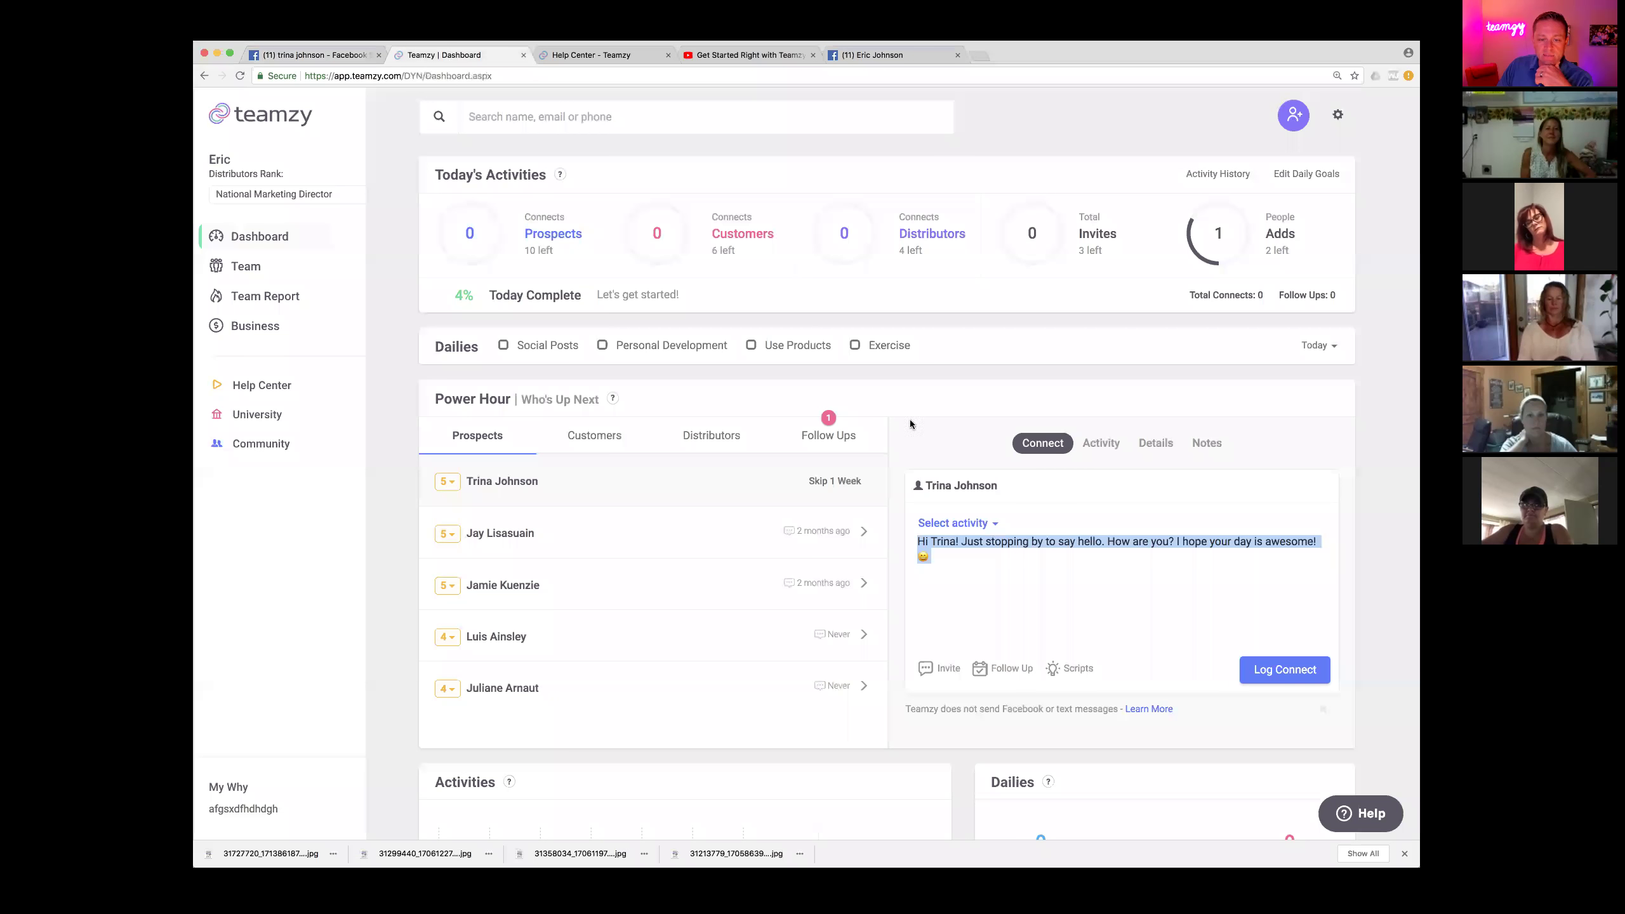
{"action": "left_click", "coordinate": [975, 527]}
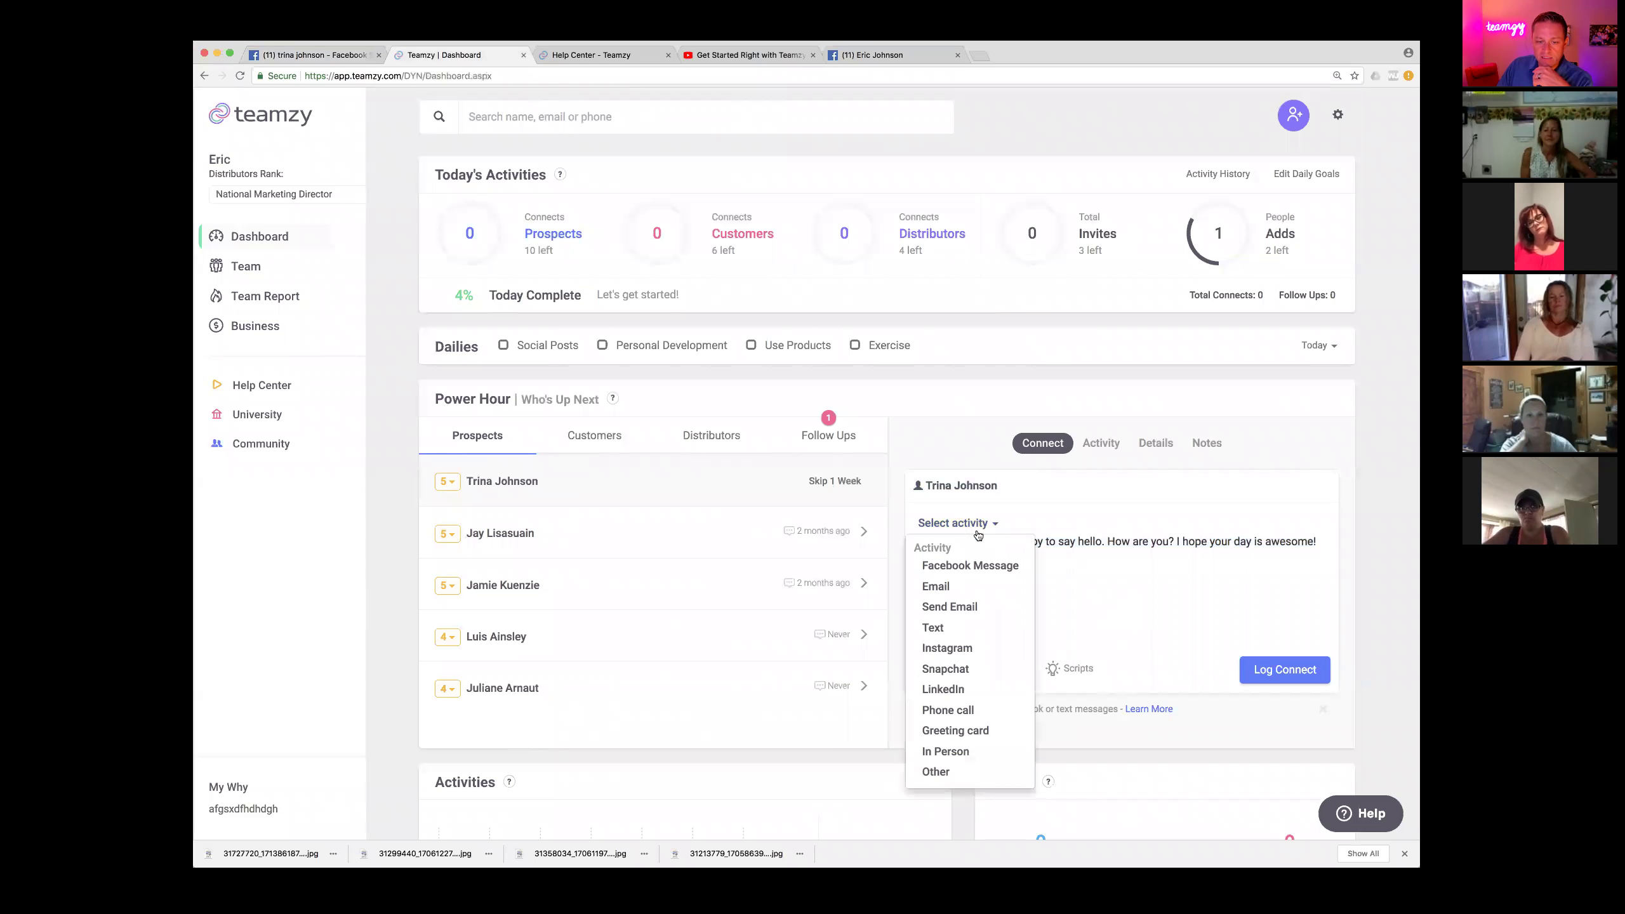
{"action": "left_click", "coordinate": [984, 563]}
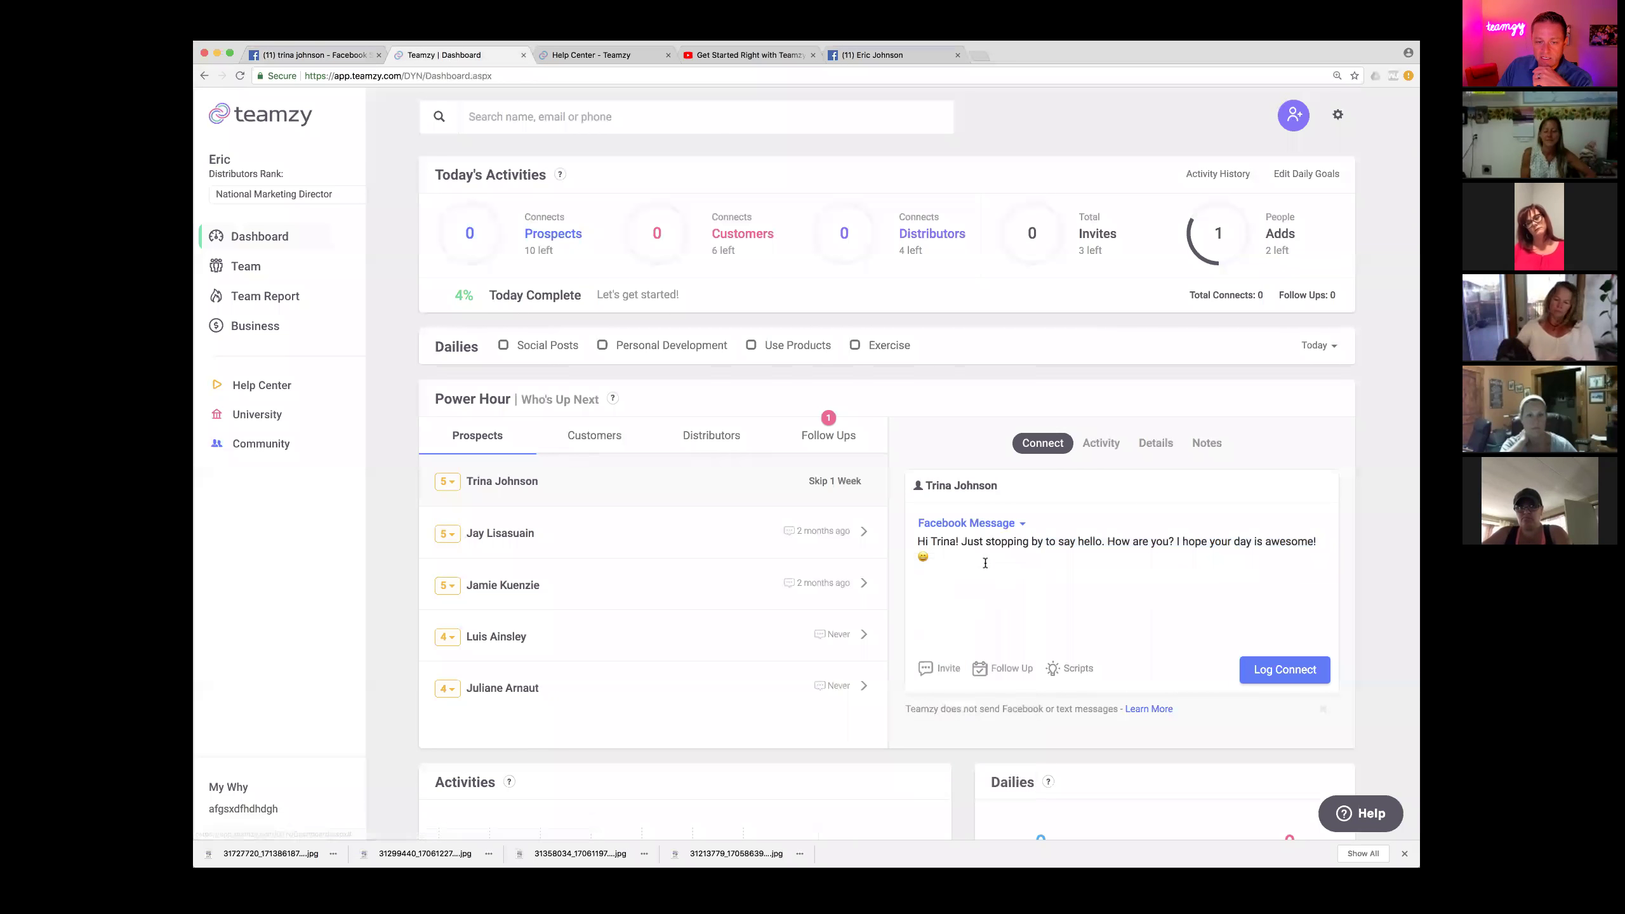
{"action": "left_click", "coordinate": [1283, 677]}
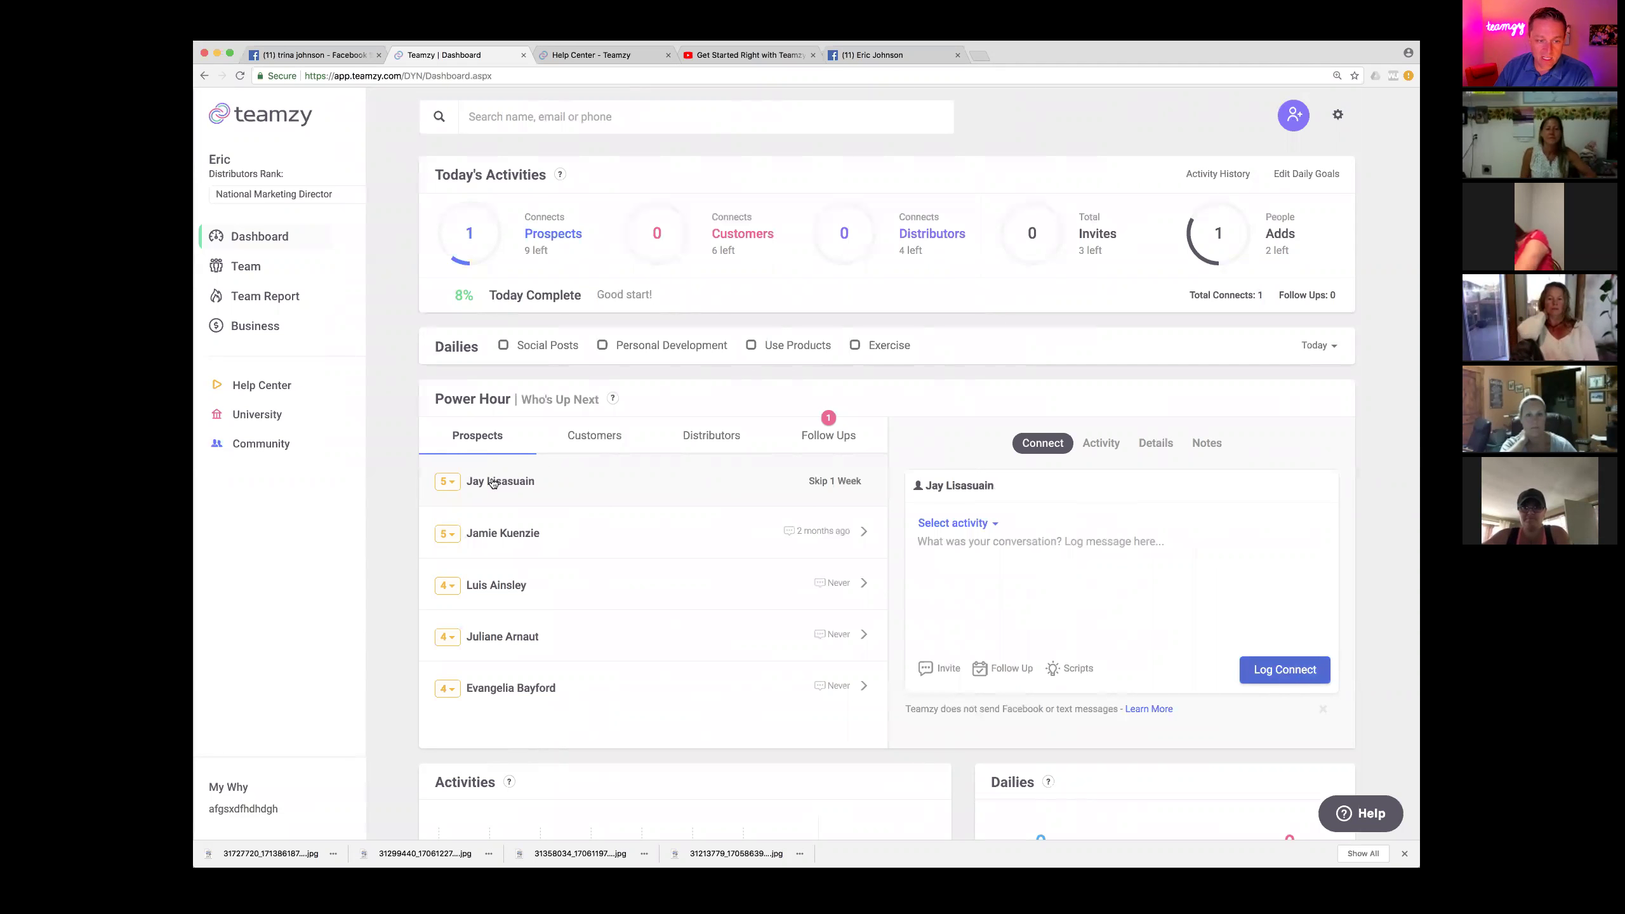
Paste the greeting into the next prospect's connect message and replace the previous first name with this prospect's.
{"action": "right_click", "coordinate": [997, 566]}
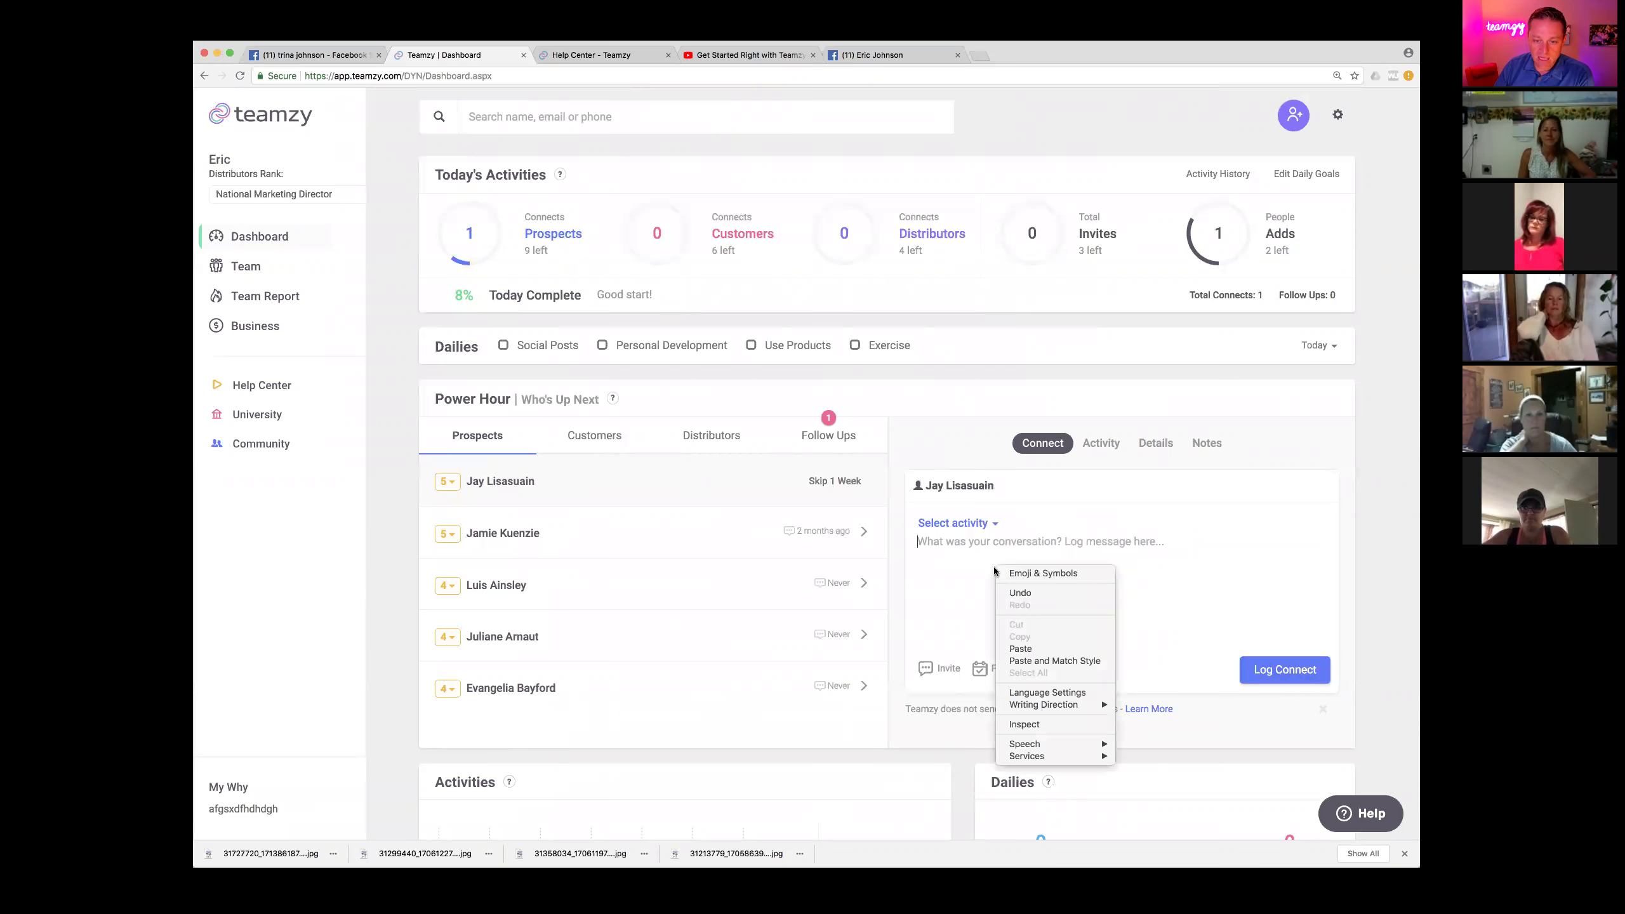
{"action": "left_click", "coordinate": [1022, 648]}
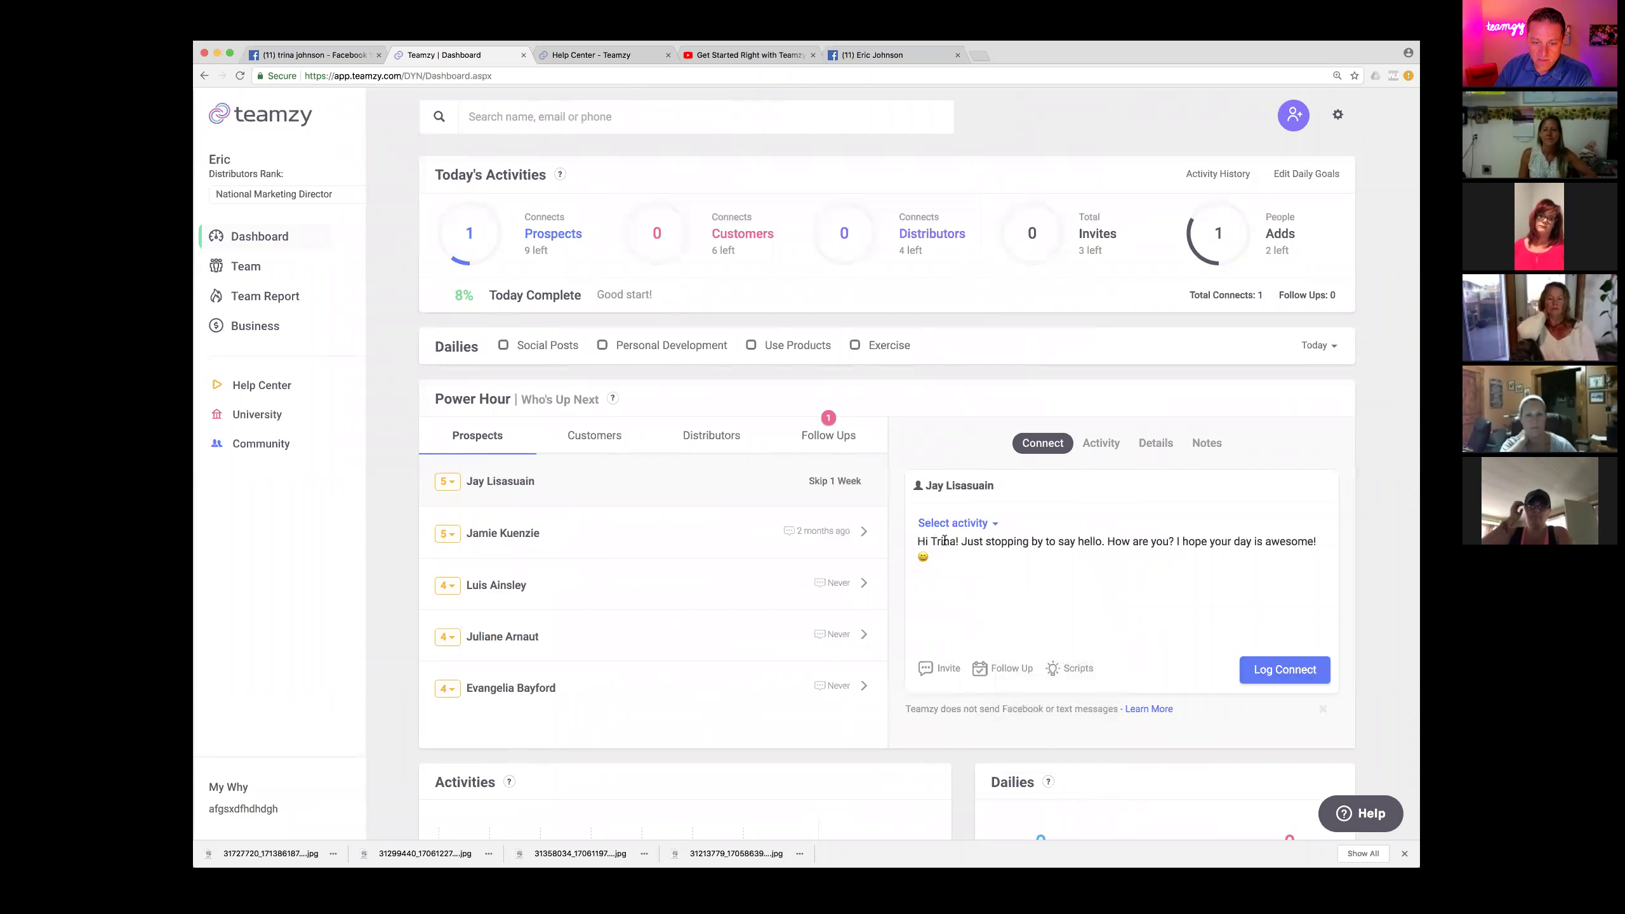
{"action": "left_click_drag", "start_coordinate": [932, 541], "coordinate": [955, 541]}
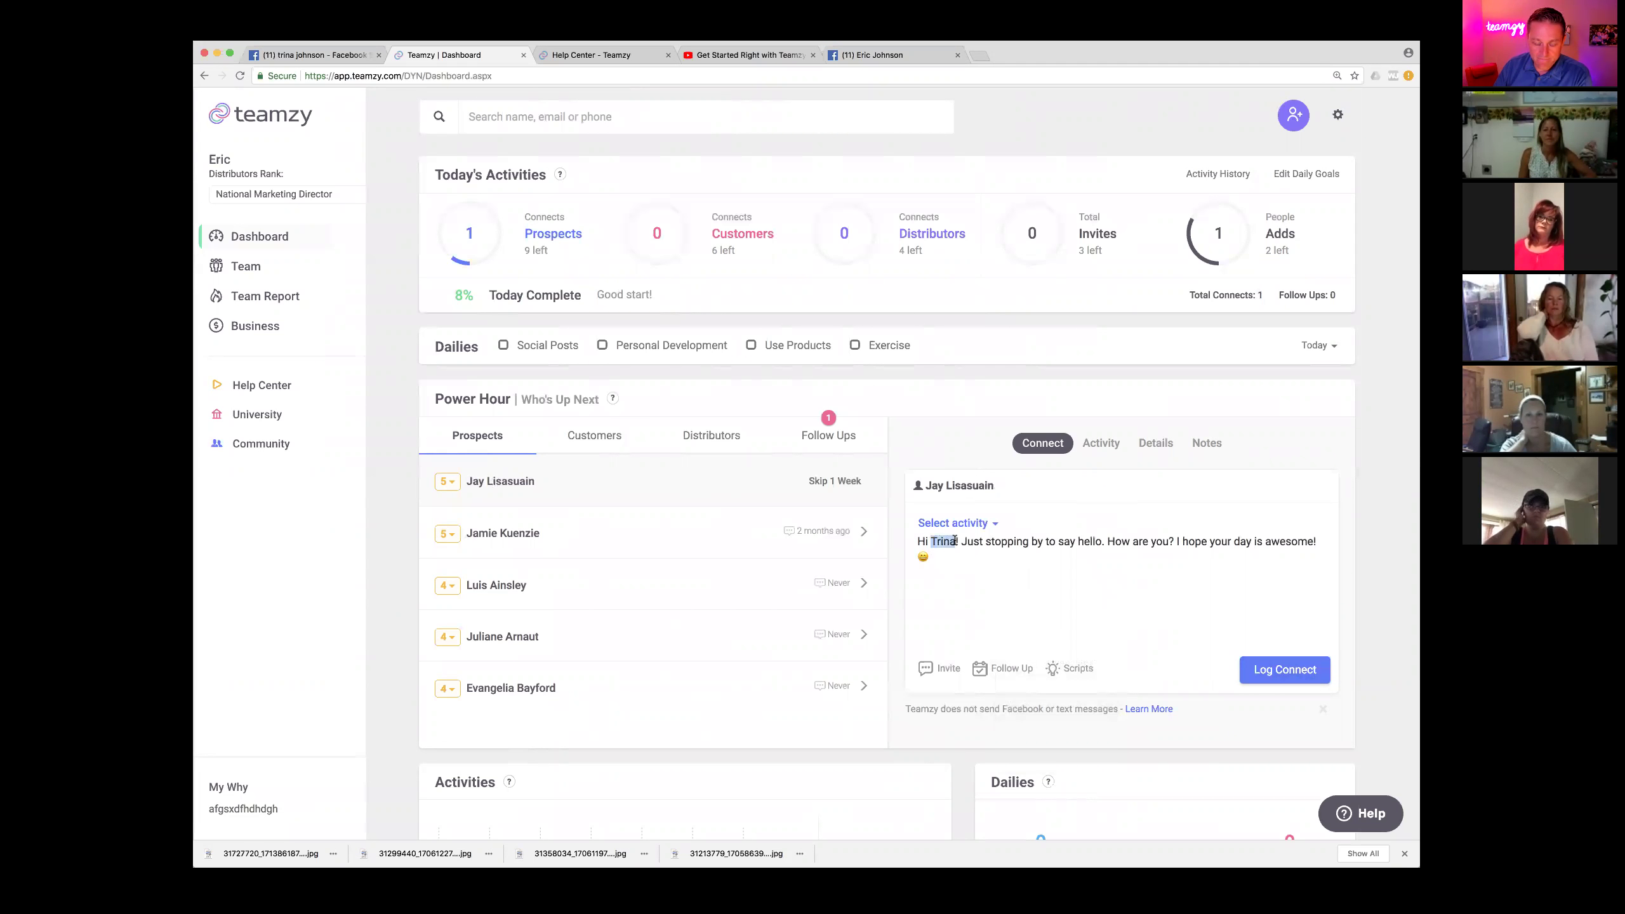
{"action": "type", "text": "Jay"}
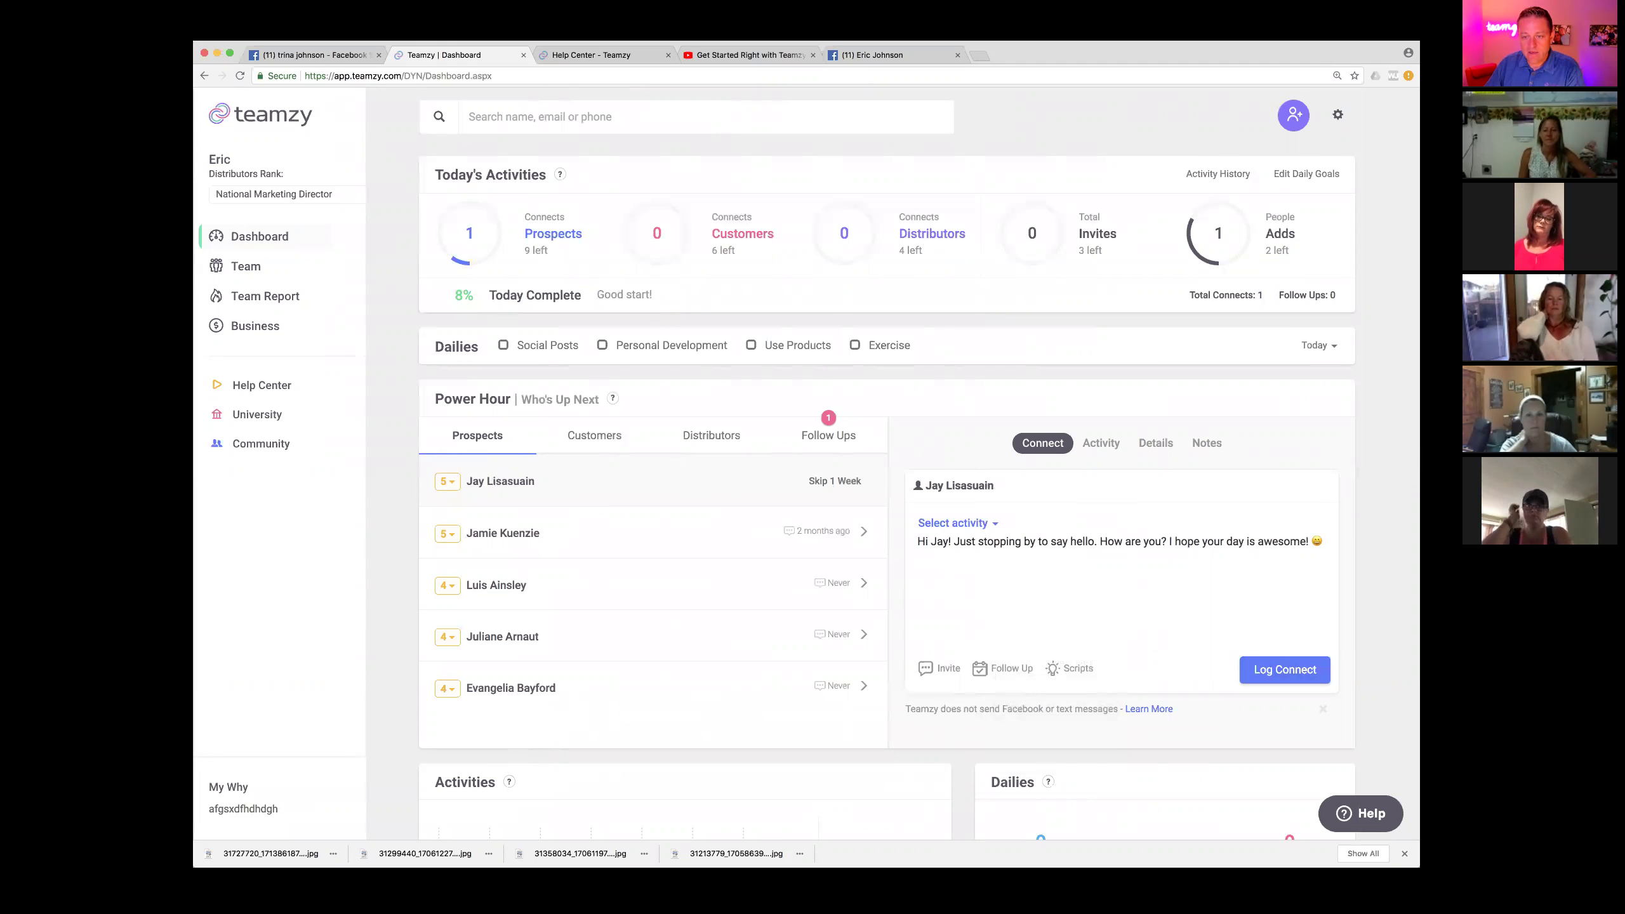
Copy the full greeting, including the emoji, from the second prospect's connect message.
{"action": "left_click_drag", "start_coordinate": [917, 541], "coordinate": [1056, 541]}
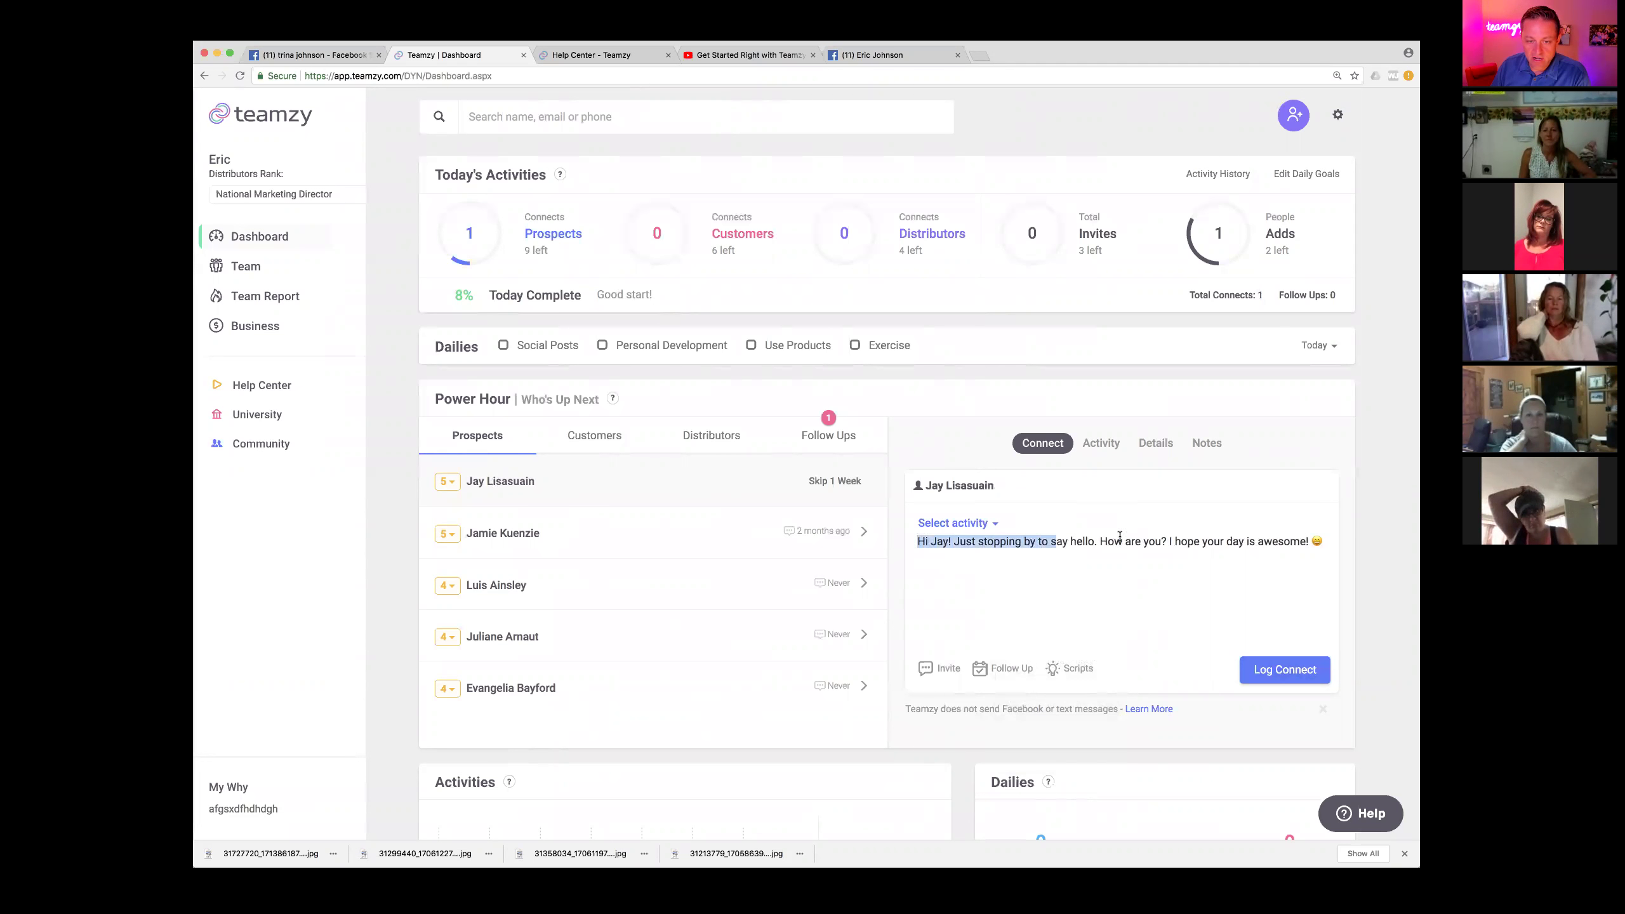
{"action": "triple_click", "coordinate": [1326, 541]}
{"action": "right_click", "coordinate": [1275, 542]}
{"action": "left_click", "coordinate": [1299, 635]}
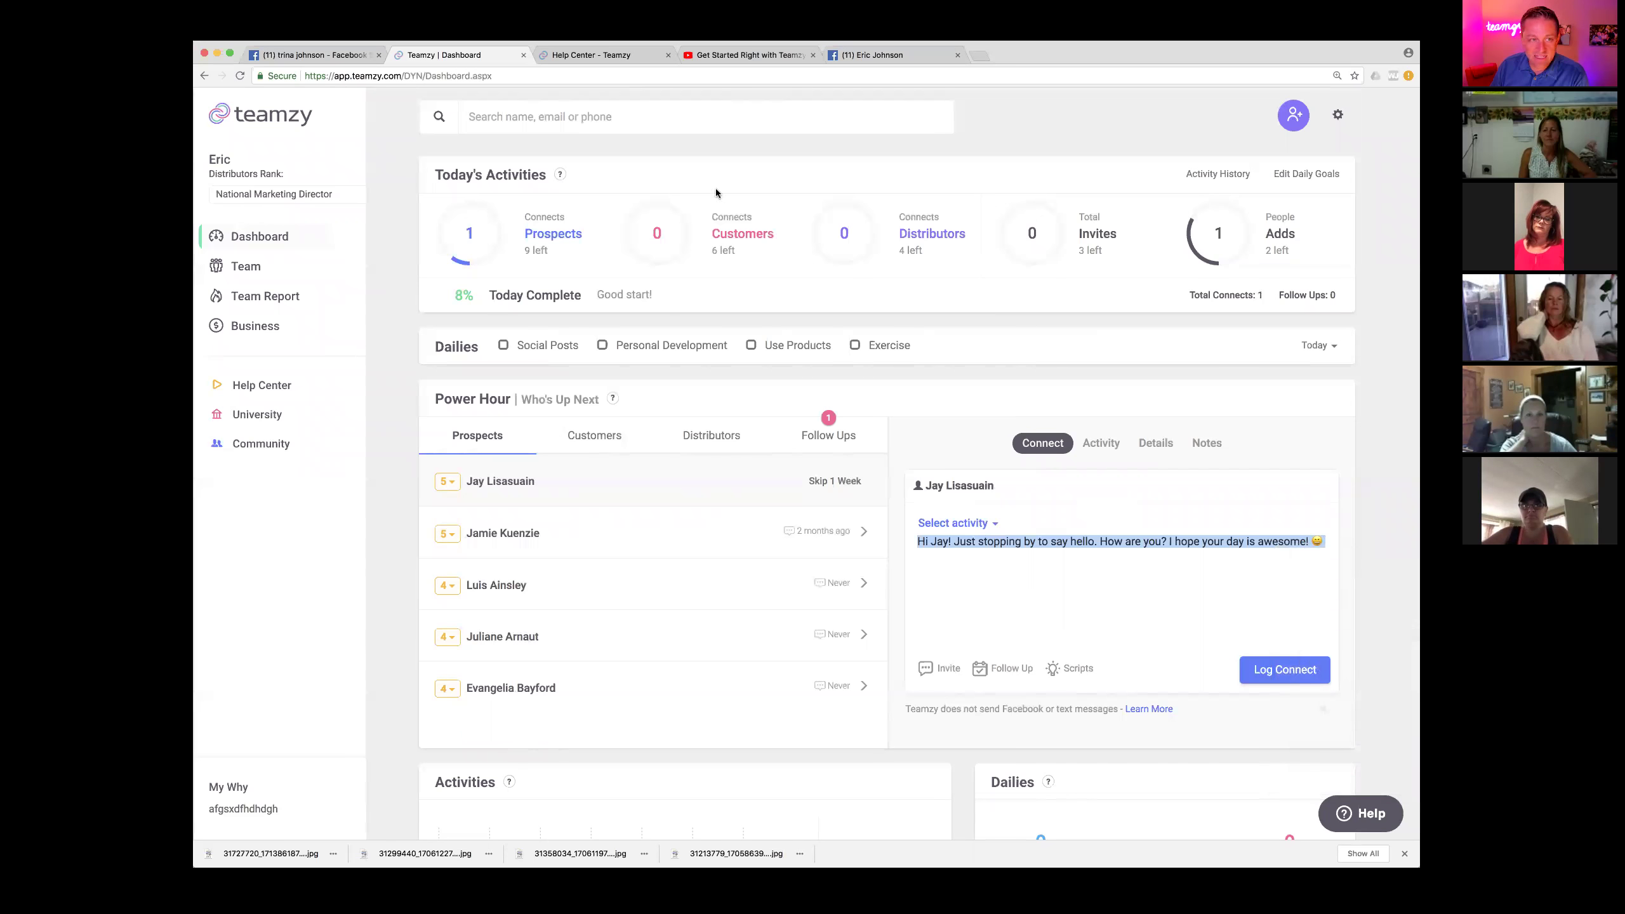
Switch to Facebook, search for the second prospect by name and open their profile.
{"action": "left_click", "coordinate": [294, 57]}
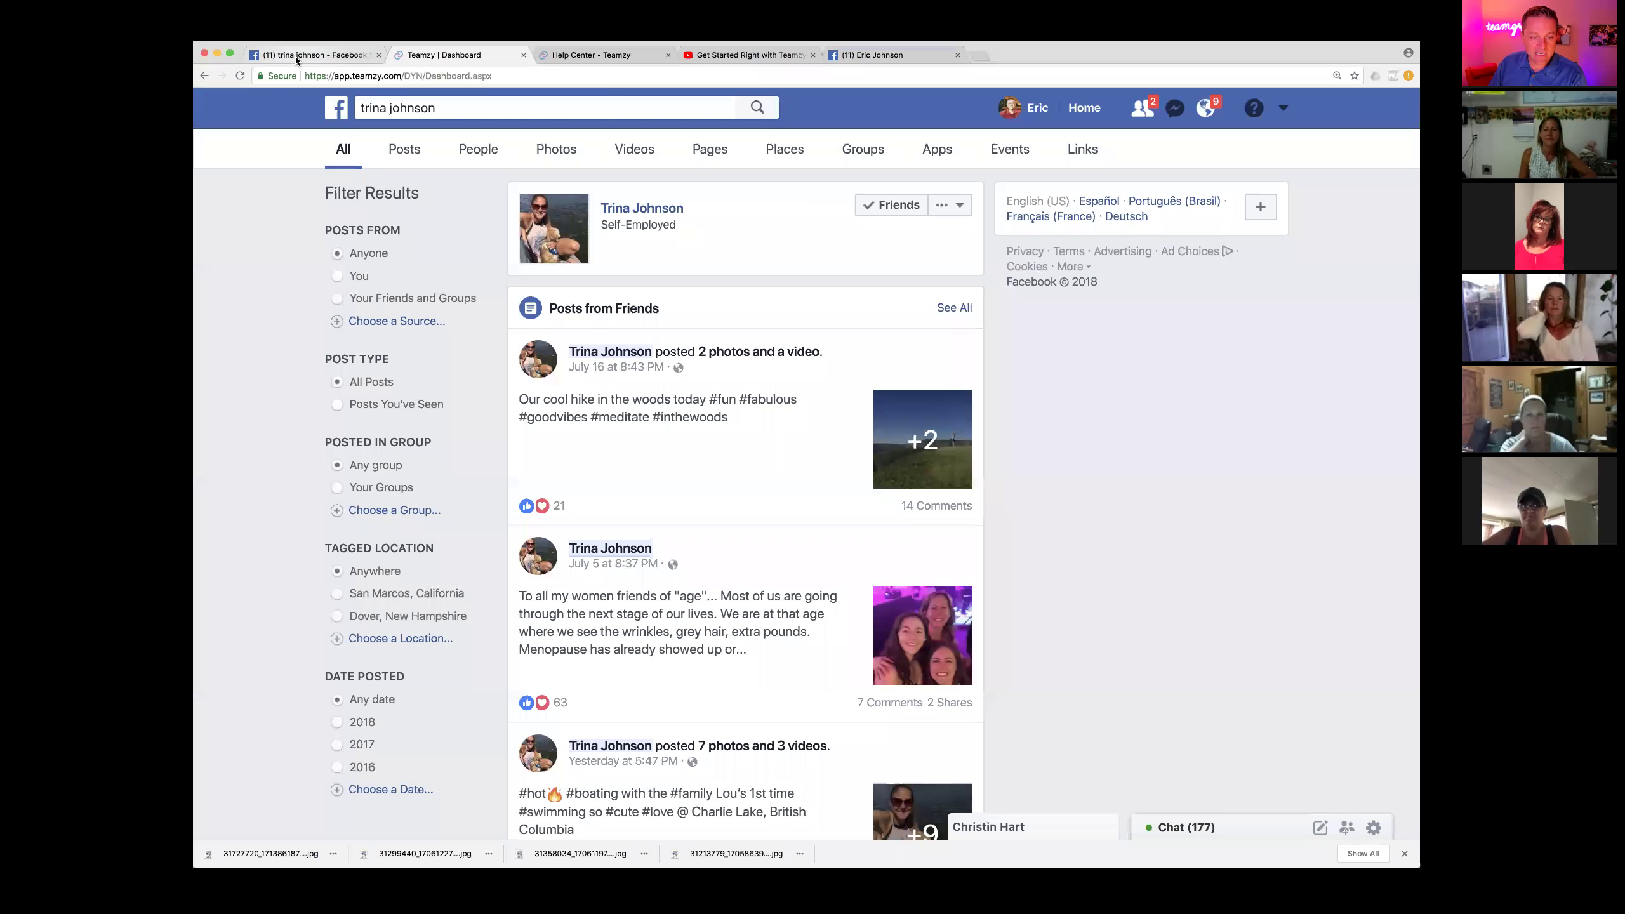
{"action": "left_click", "coordinate": [443, 106]}
{"action": "type", "text": "jay"}
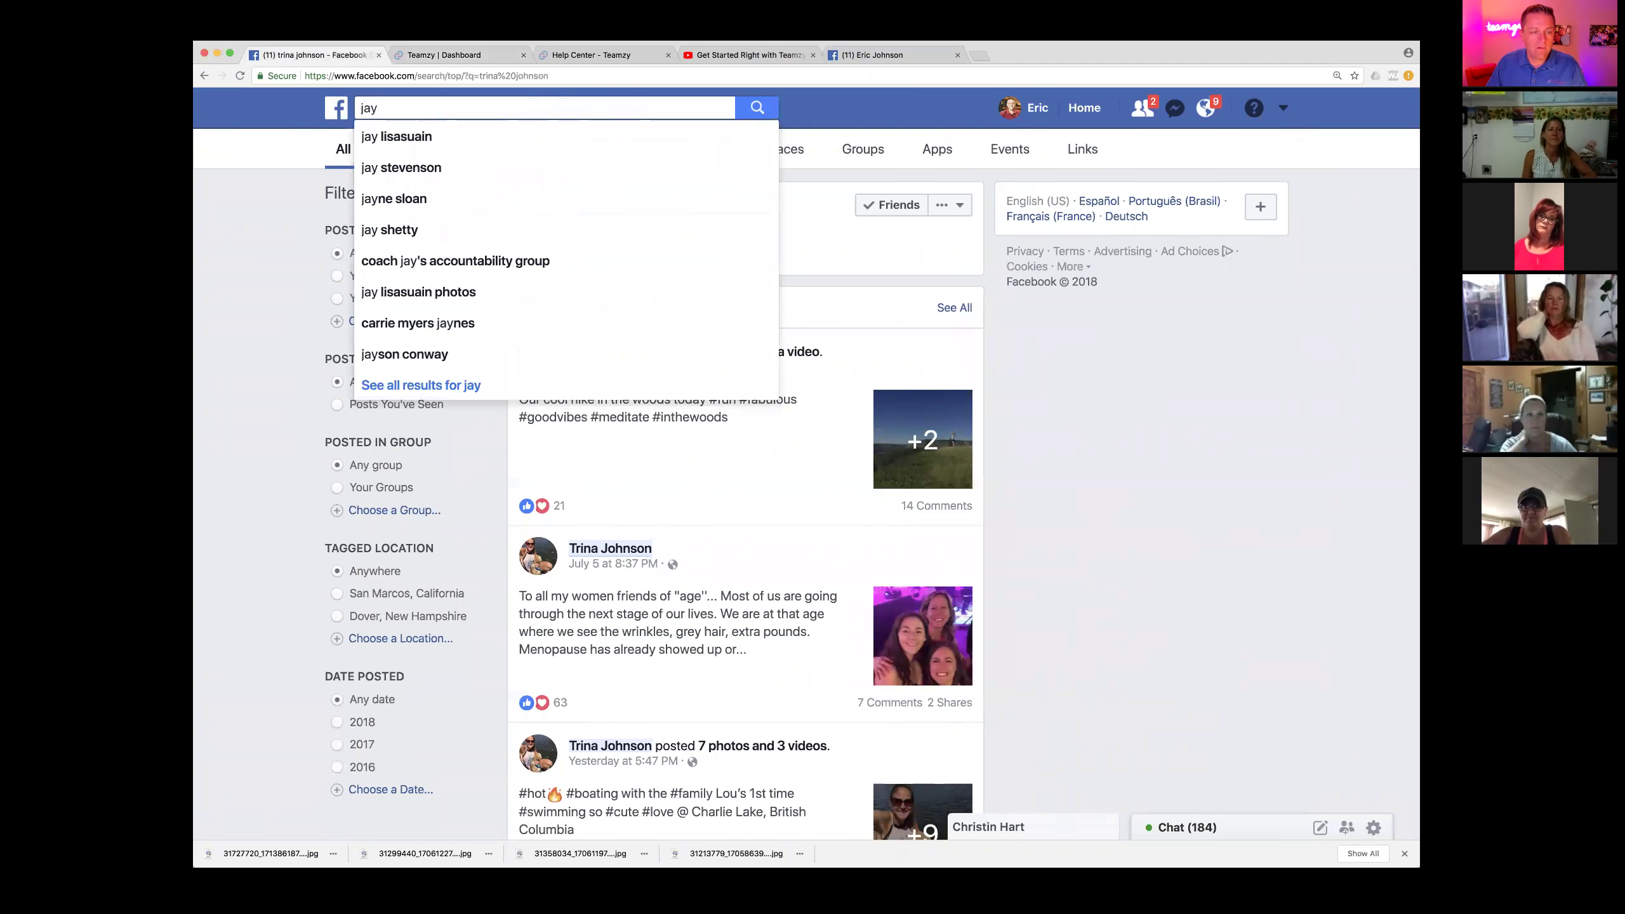
{"action": "left_click", "coordinate": [403, 136]}
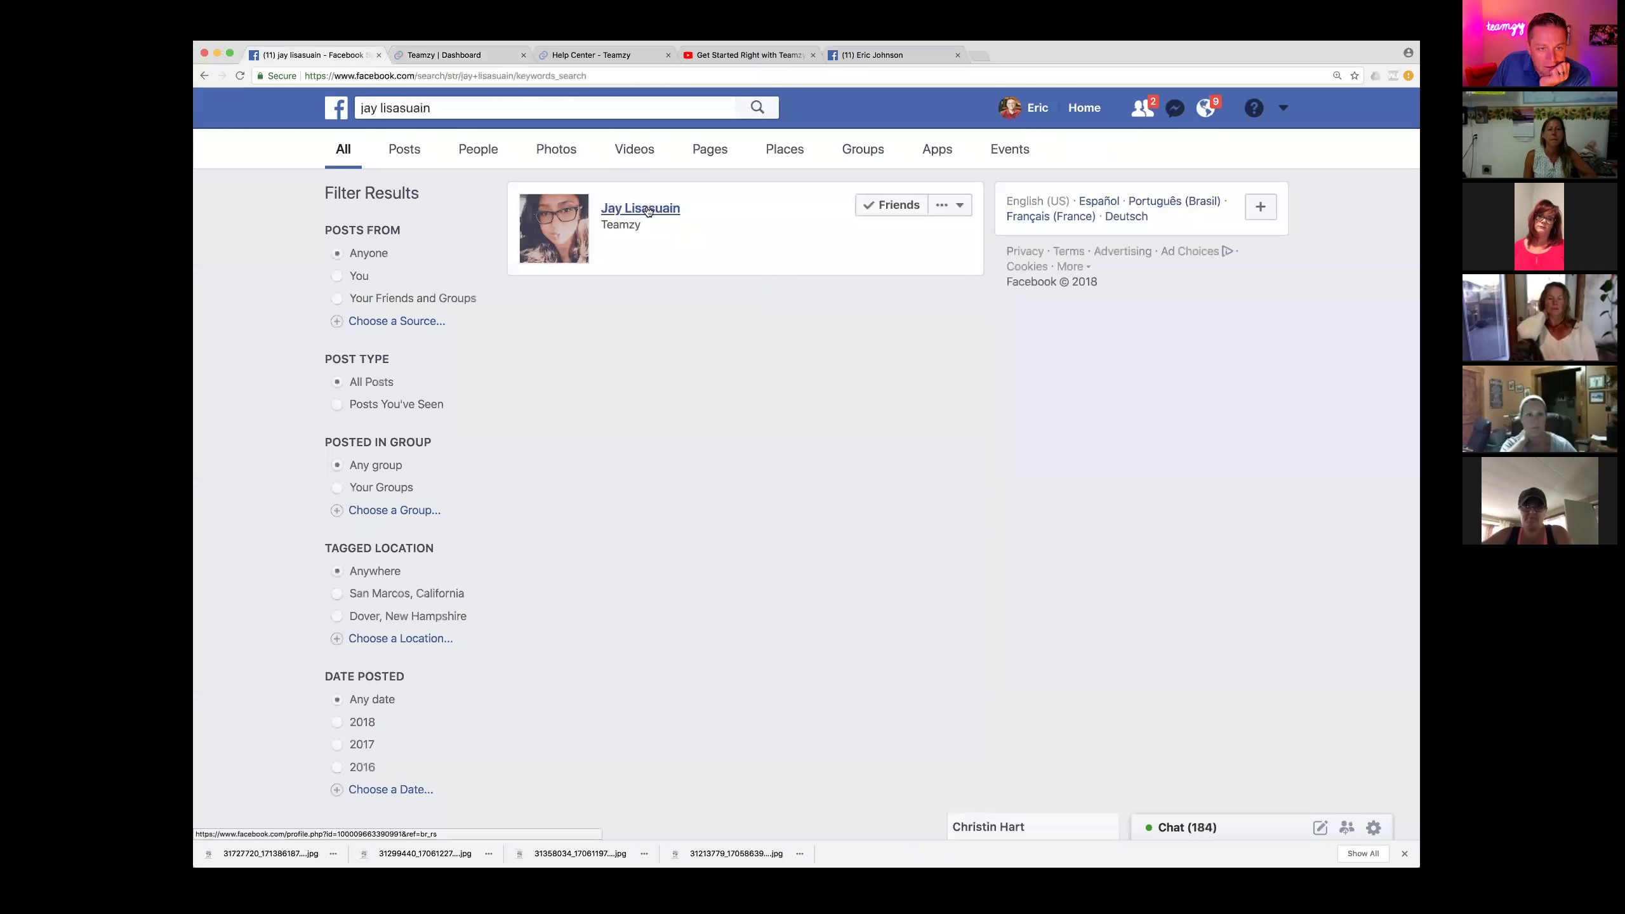
{"action": "left_click", "coordinate": [648, 211]}
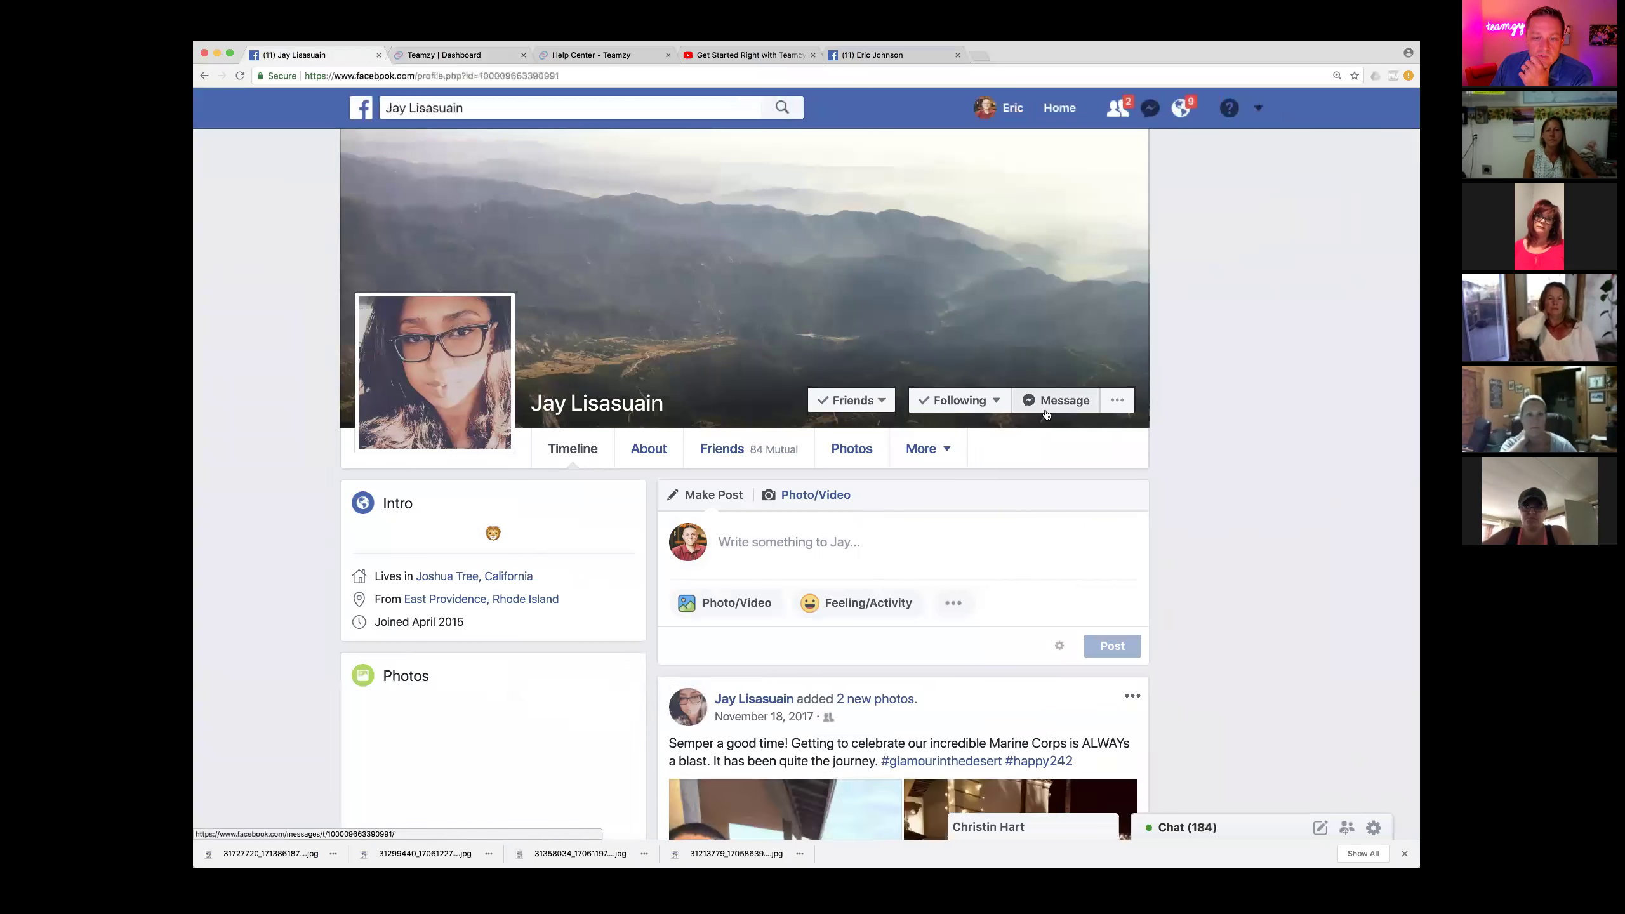
Open a message conversation from the second prospect's Facebook profile, paste the copied greeting and send it.
{"action": "left_click", "coordinate": [1046, 413]}
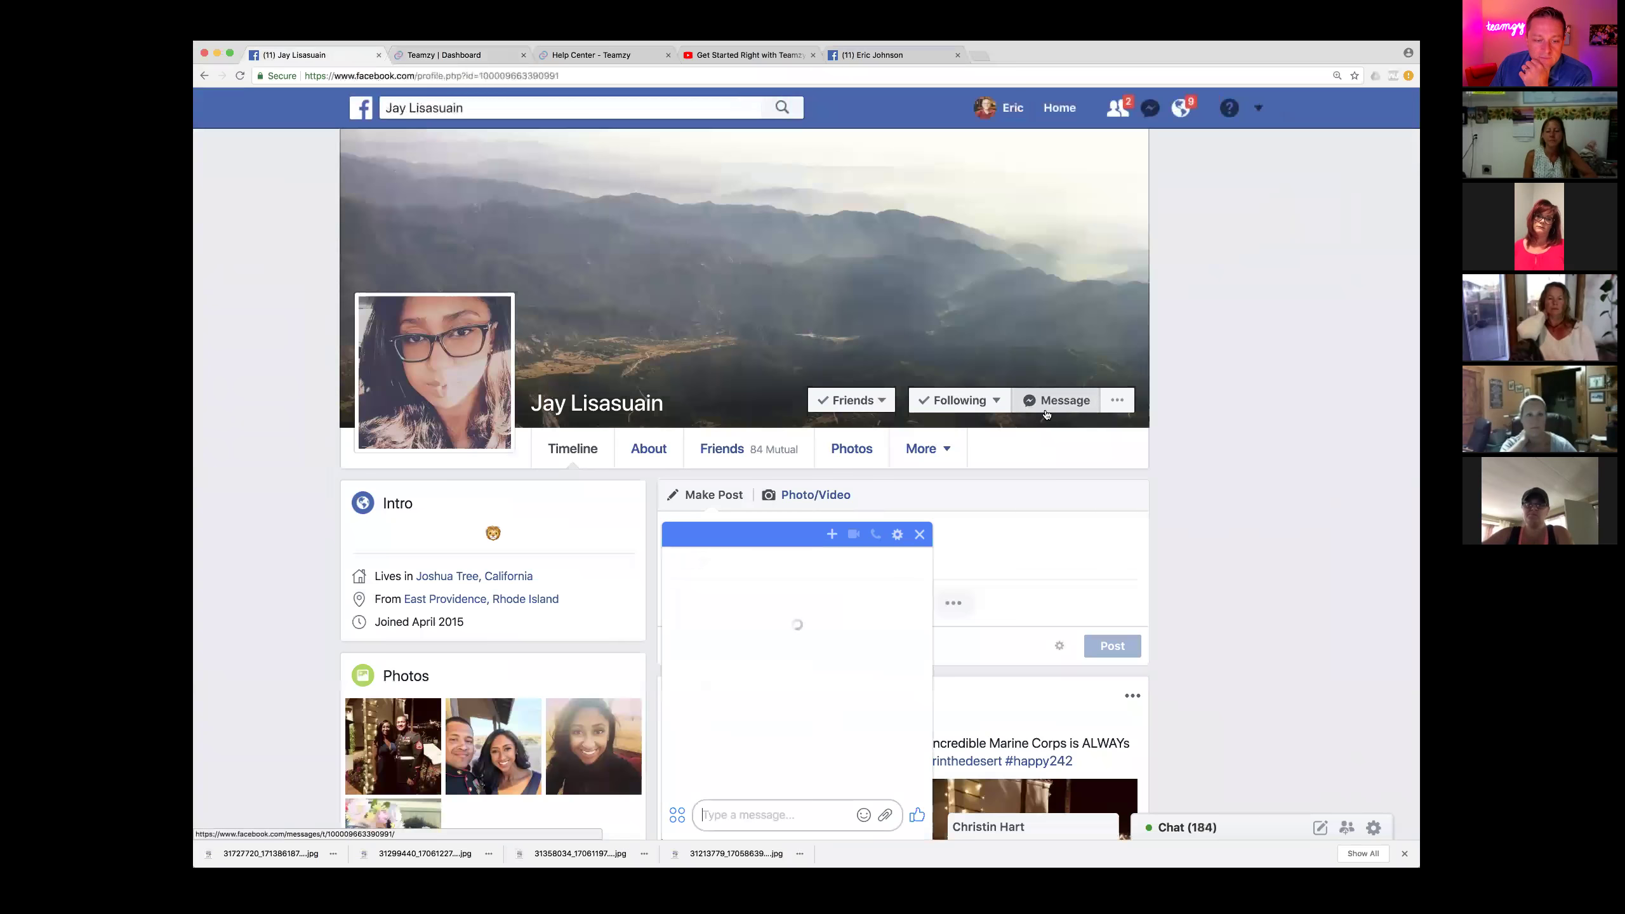
{"action": "left_click", "coordinate": [718, 818]}
{"action": "left_click", "coordinate": [732, 768]}
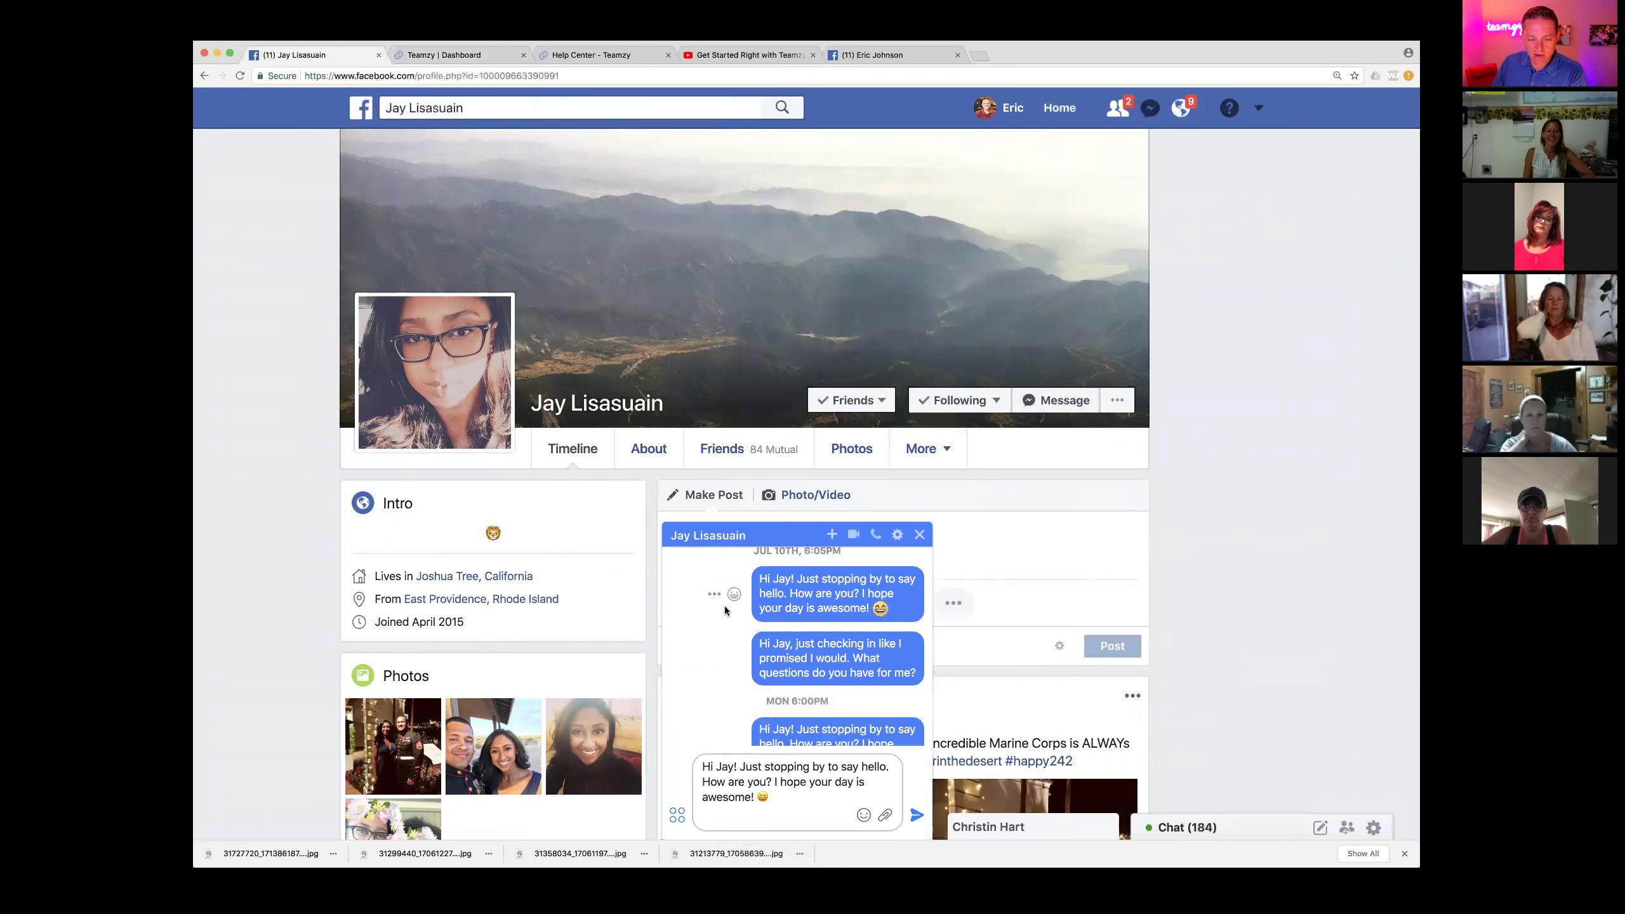
{"action": "key", "text": "Return"}
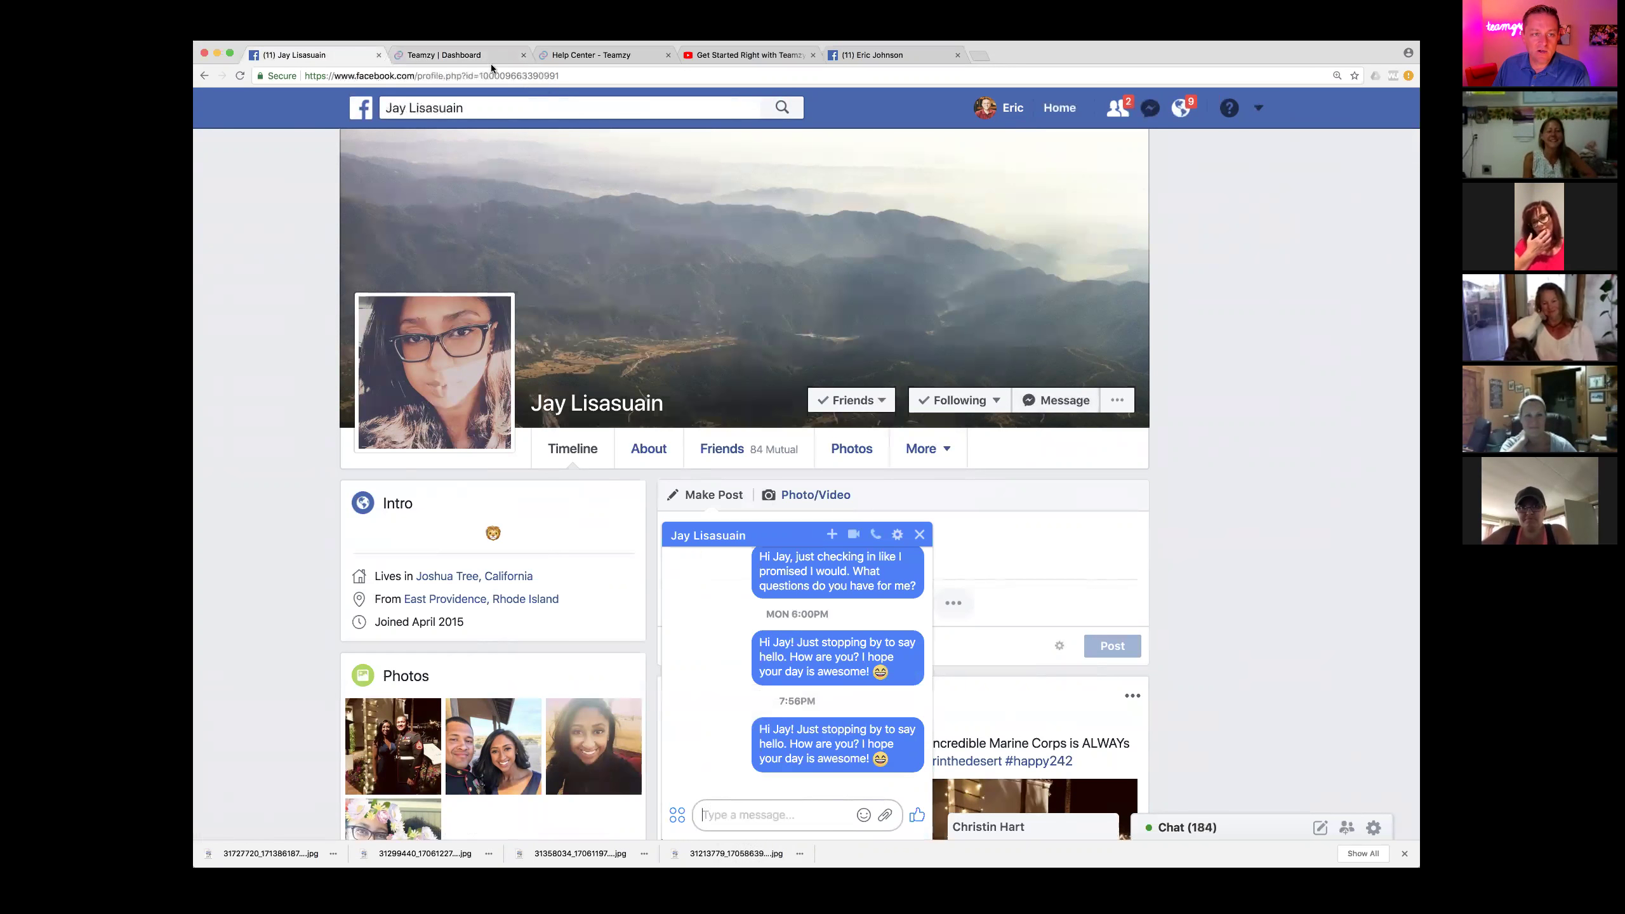
Return to the Teamzy dashboard and log the connect with the second prospect as a Facebook Message.
{"action": "left_click", "coordinate": [472, 56]}
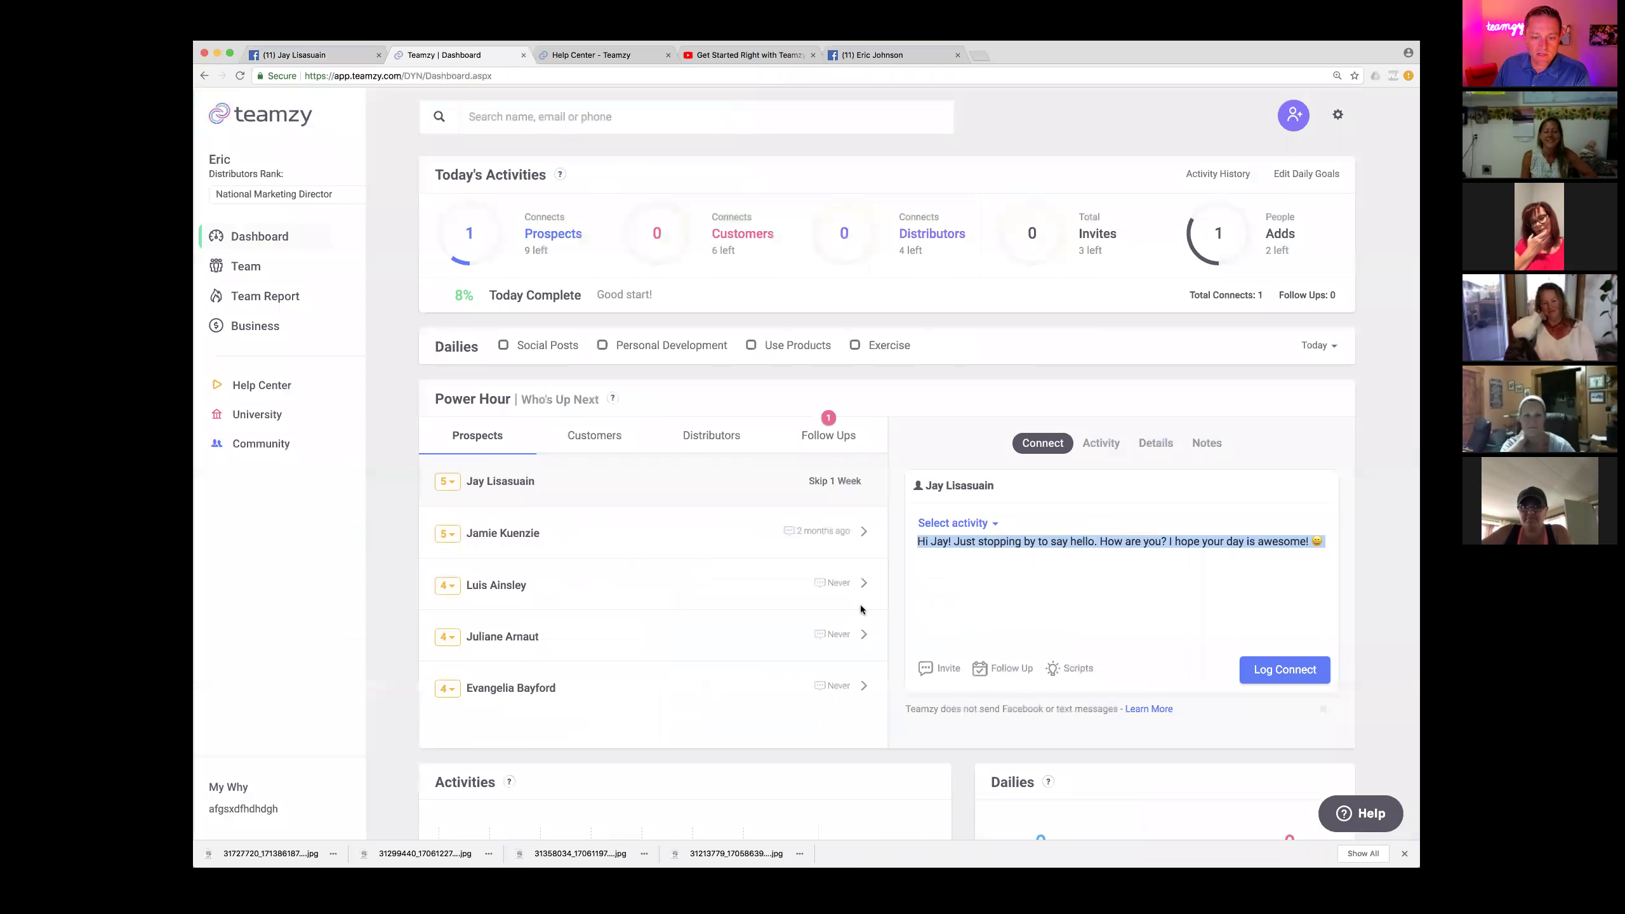
{"action": "left_click", "coordinate": [977, 525]}
{"action": "left_click", "coordinate": [971, 564]}
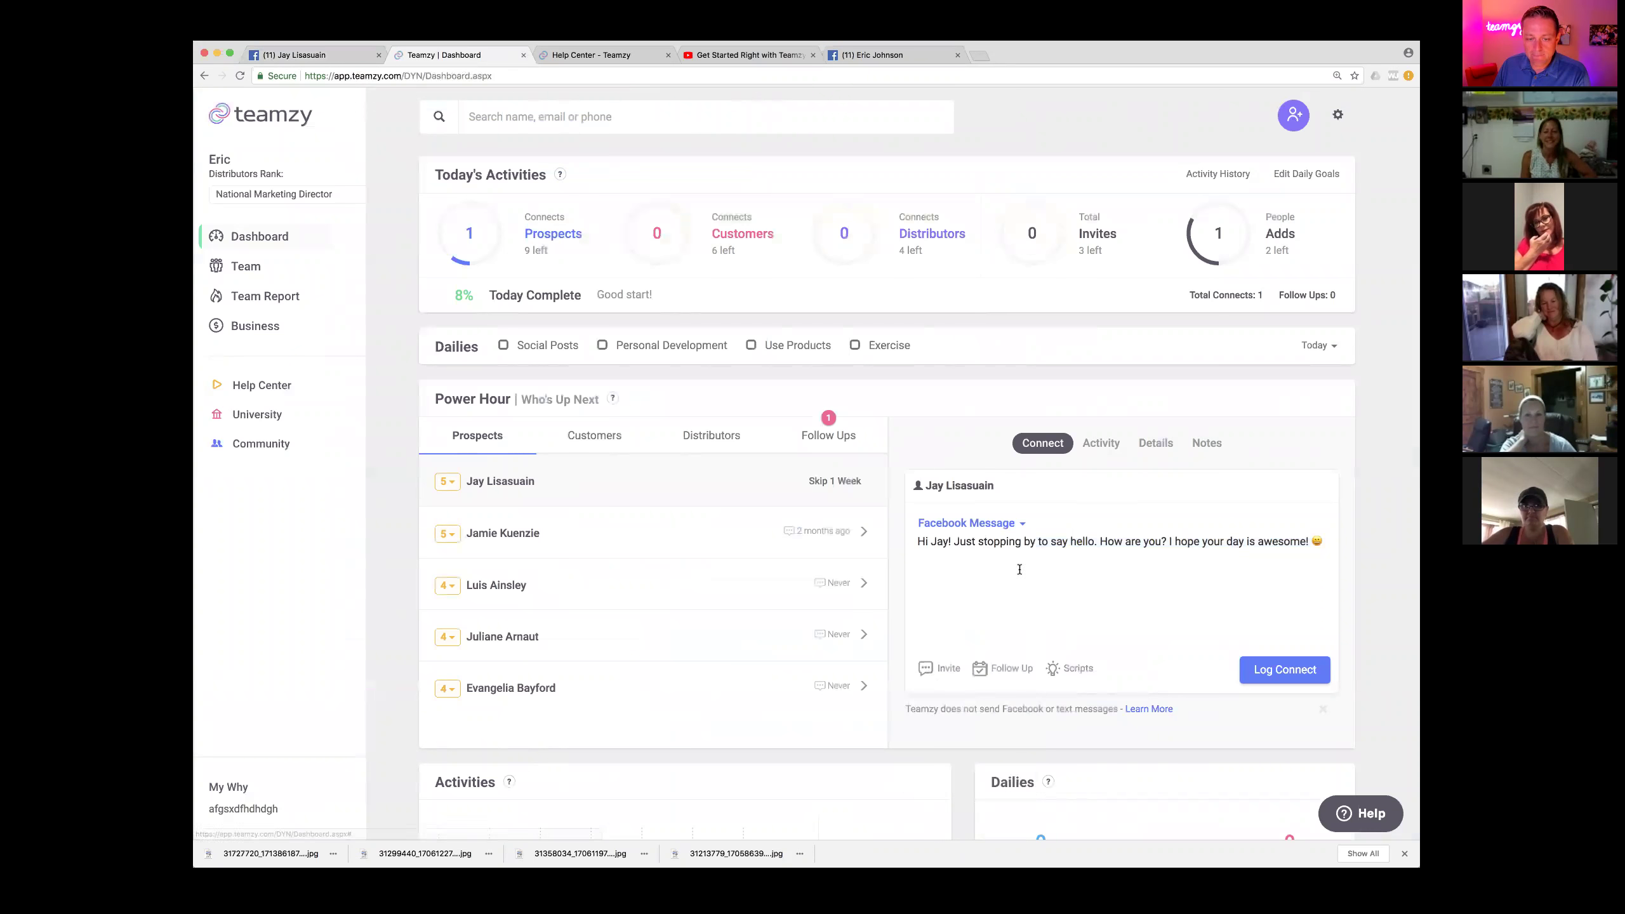
{"action": "left_click", "coordinate": [1281, 681]}
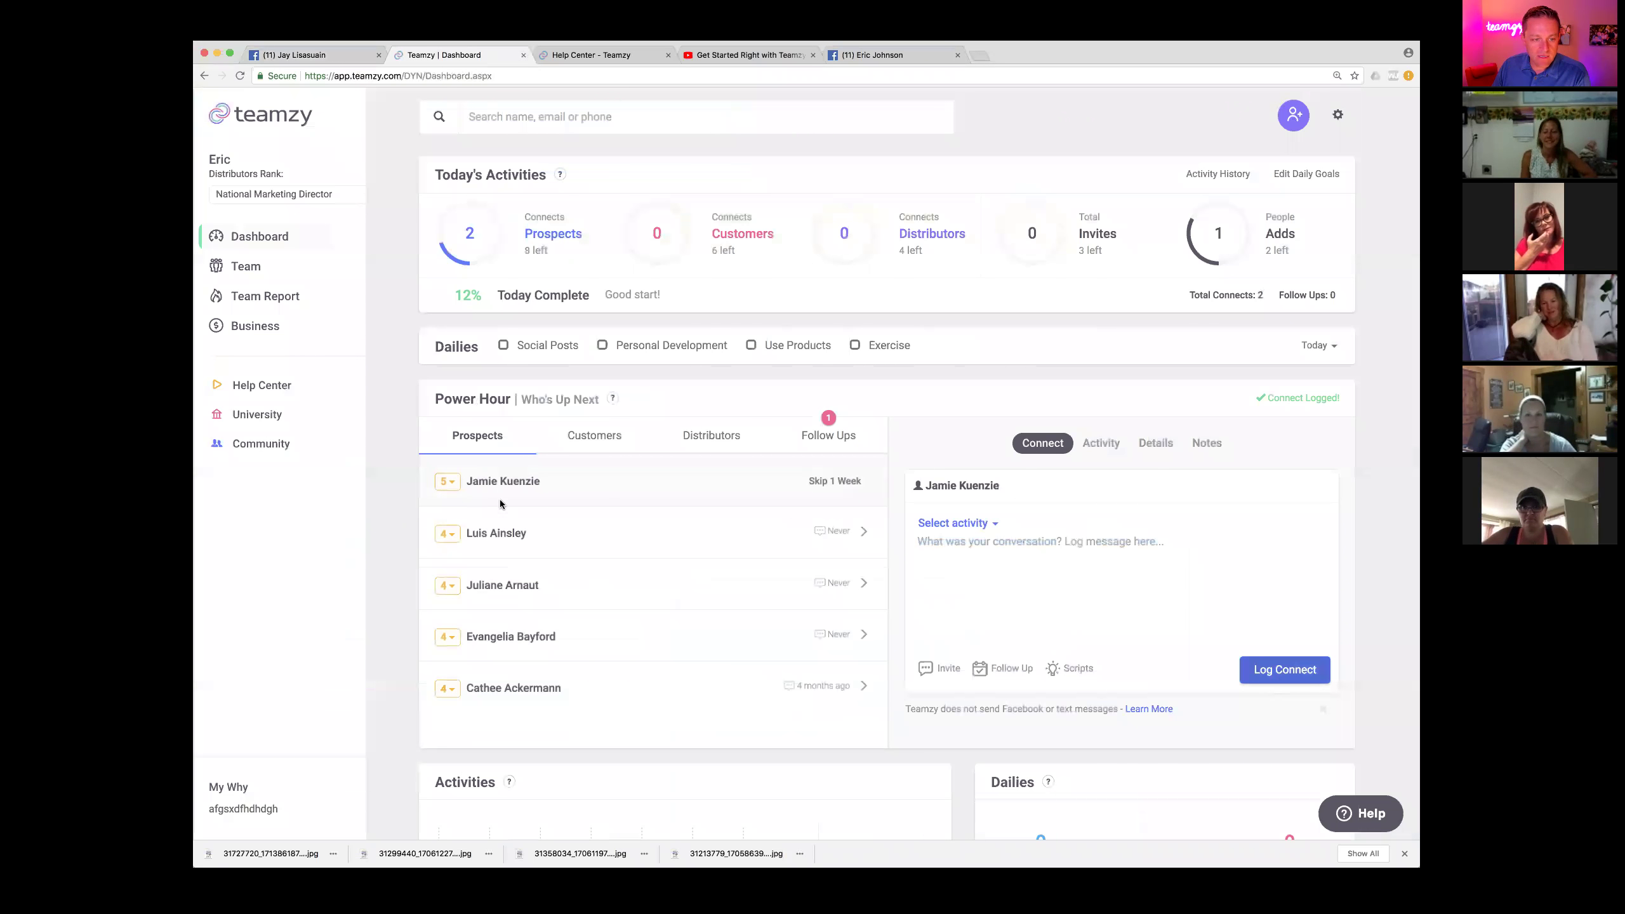
Show the Power Hour customers, browse the Facebook scripts for the first customer and copy the "Connect with a Customer" script.
{"action": "mouse_move", "coordinate": [481, 243]}
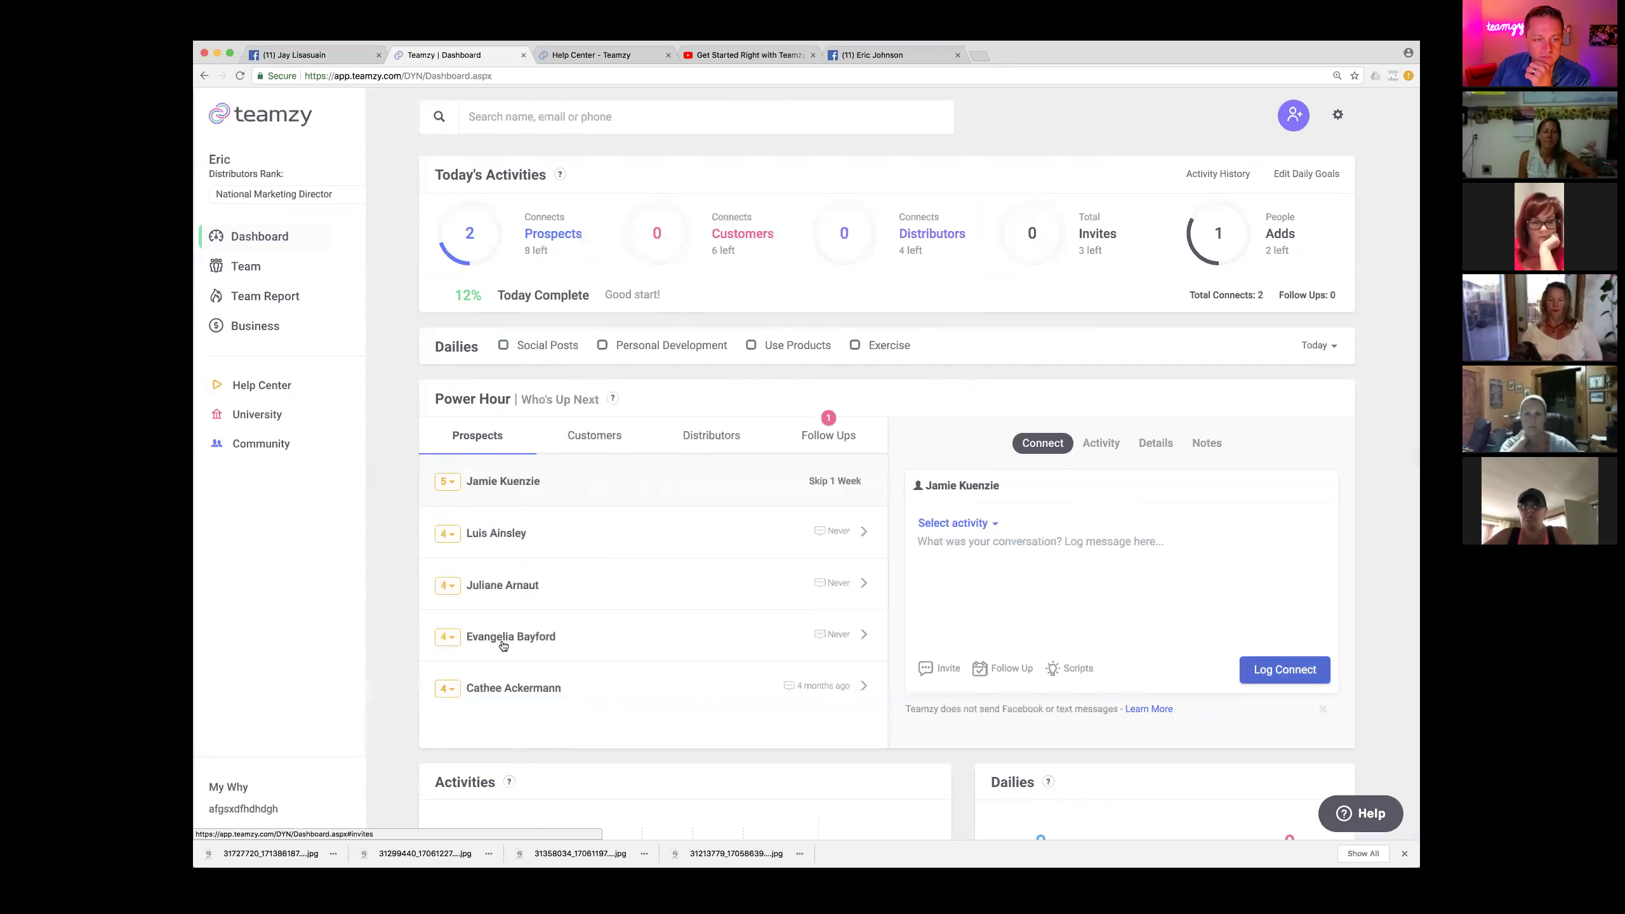
{"action": "left_click", "coordinate": [603, 432]}
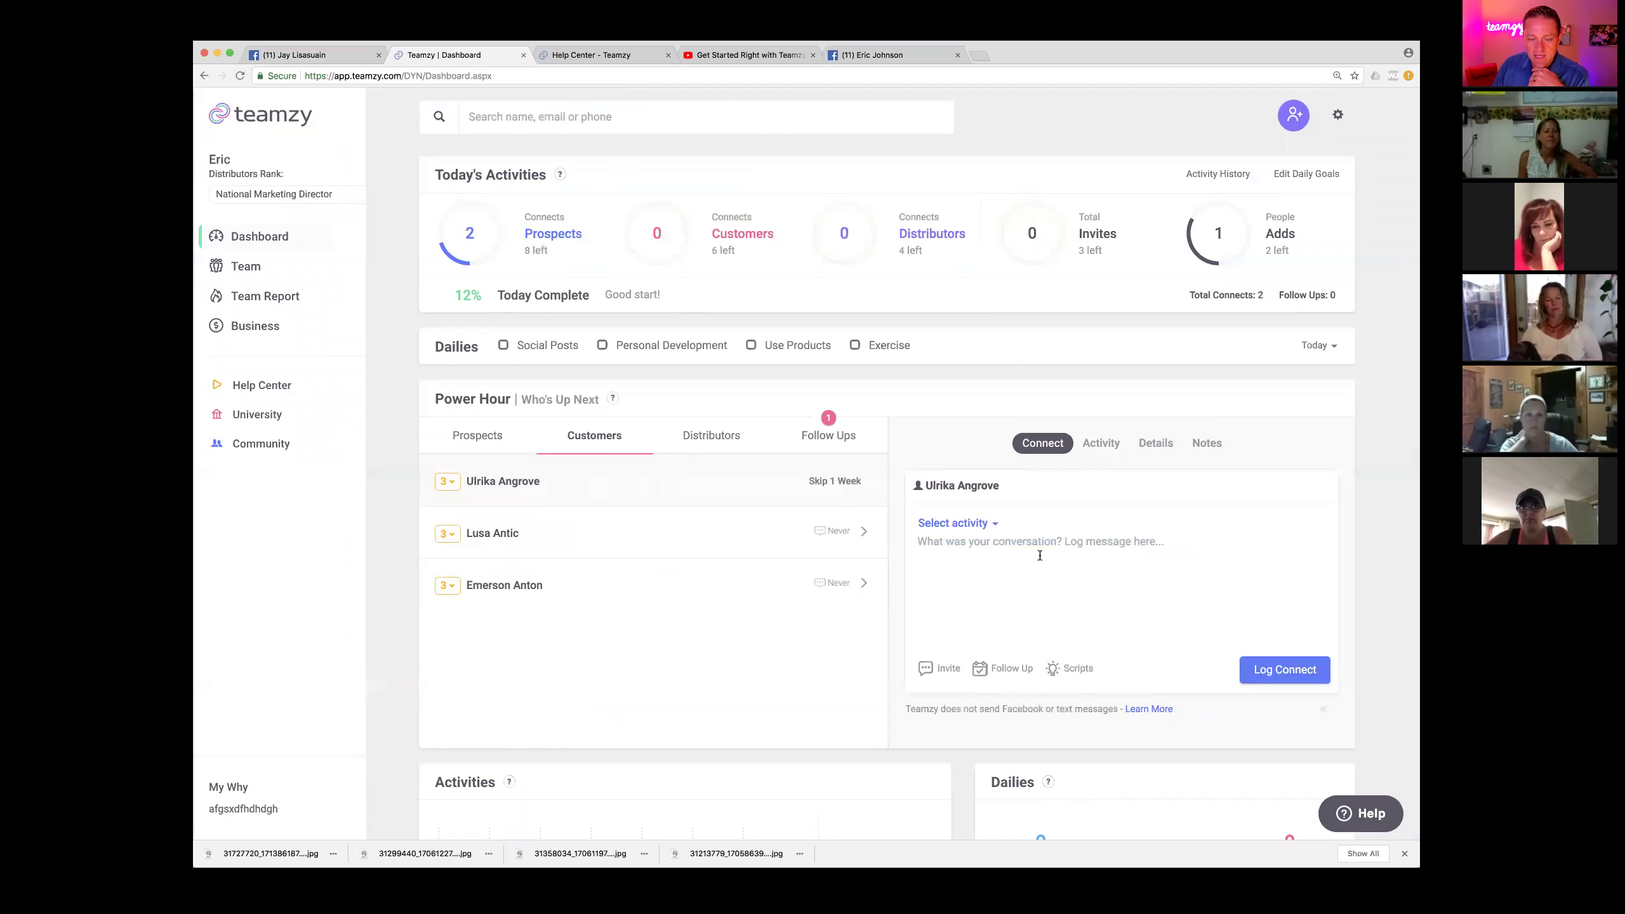
{"action": "left_click", "coordinate": [1076, 668]}
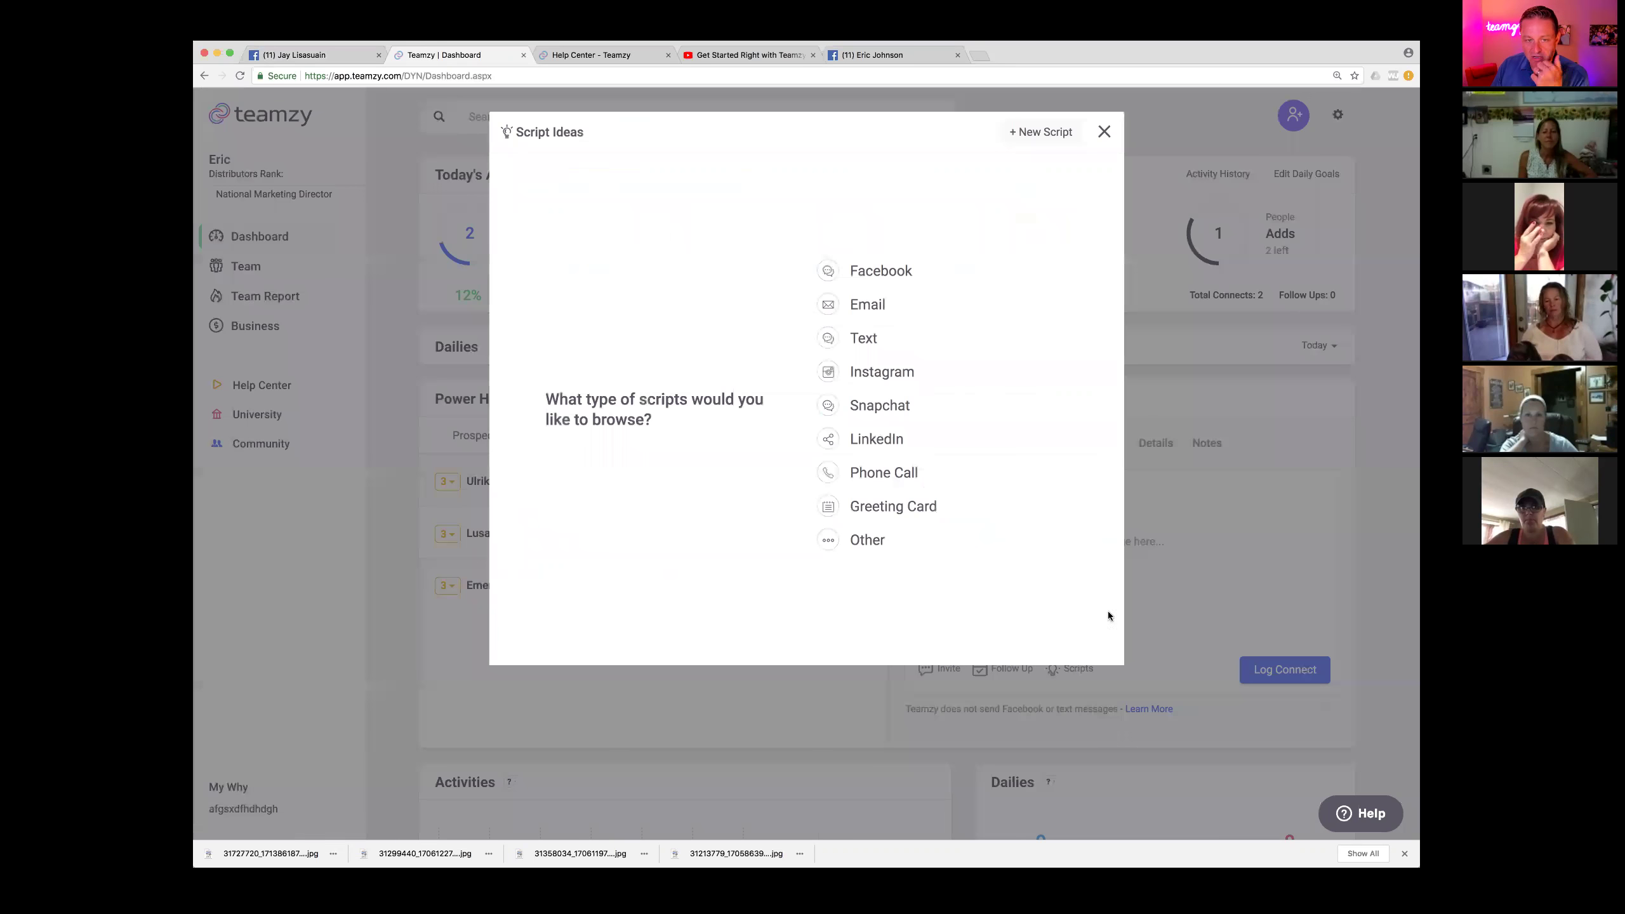
{"action": "left_click", "coordinate": [889, 273]}
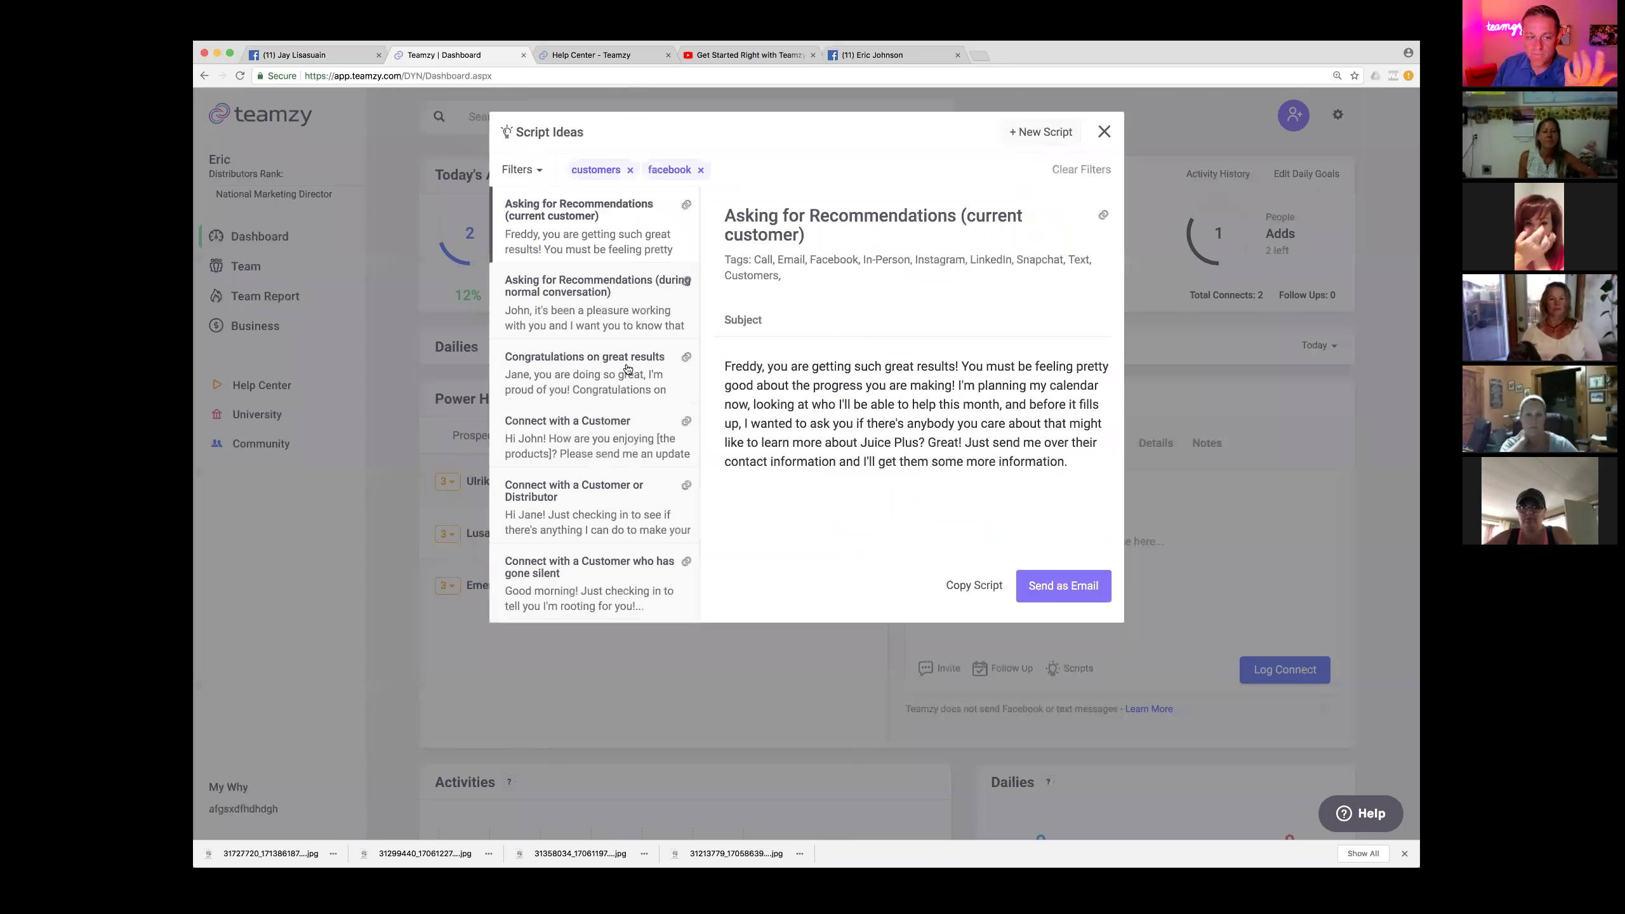
{"action": "left_click", "coordinate": [553, 448]}
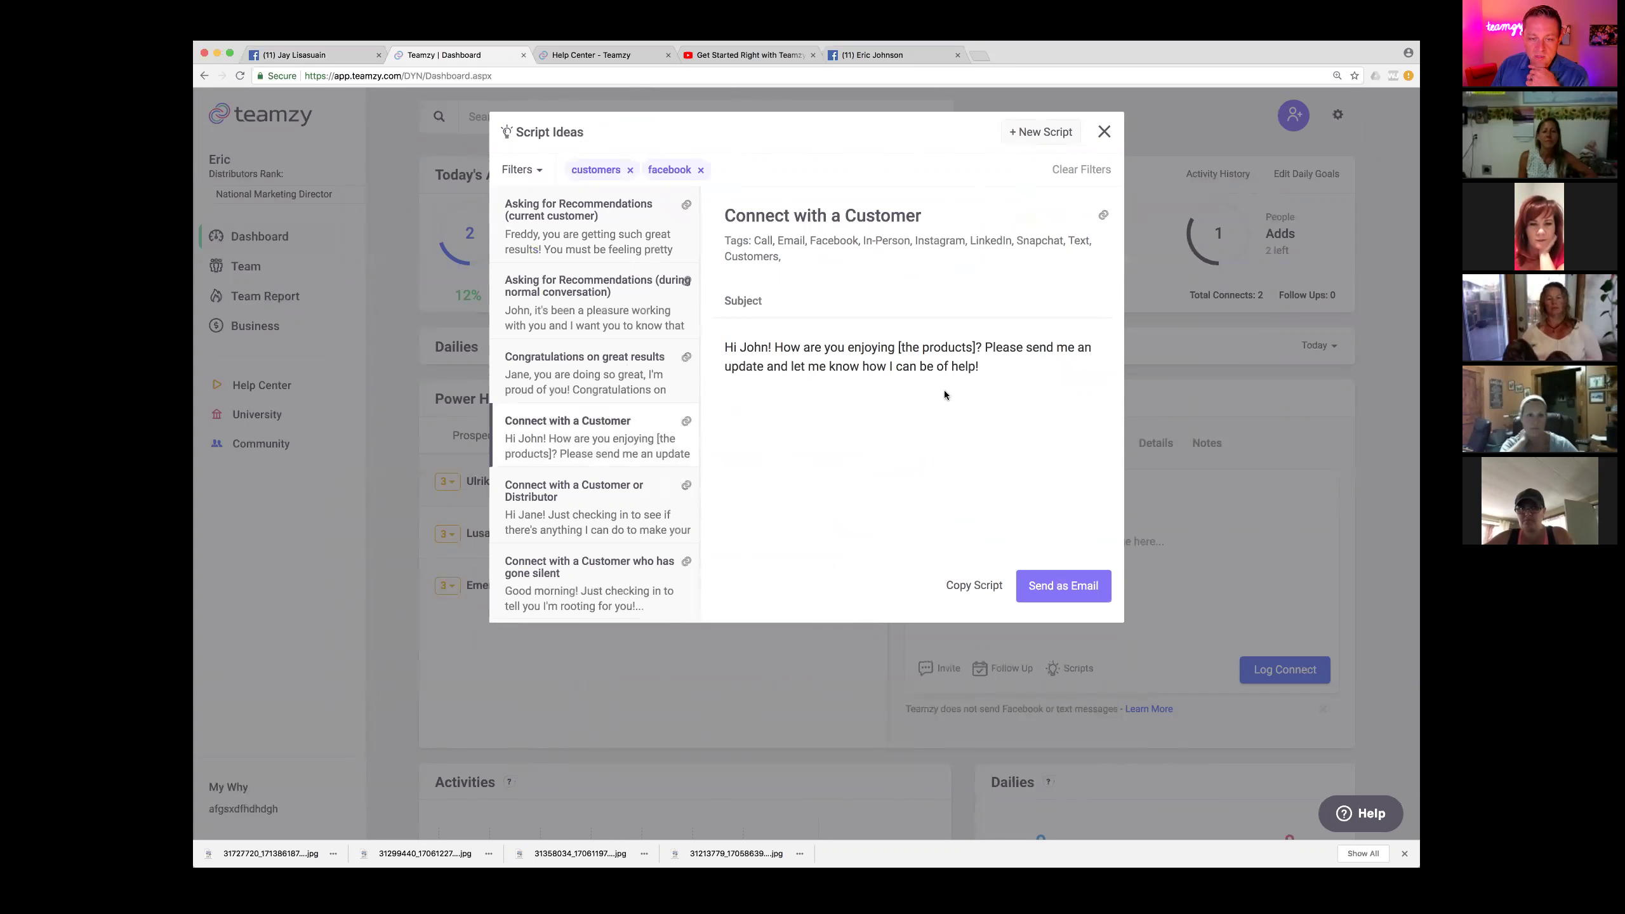
{"action": "left_click", "coordinate": [973, 585]}
Paste the script into the customer's connect message, insert the customer's first name and replace the product placeholder with "your Tower Garden".
{"action": "right_click", "coordinate": [990, 565]}
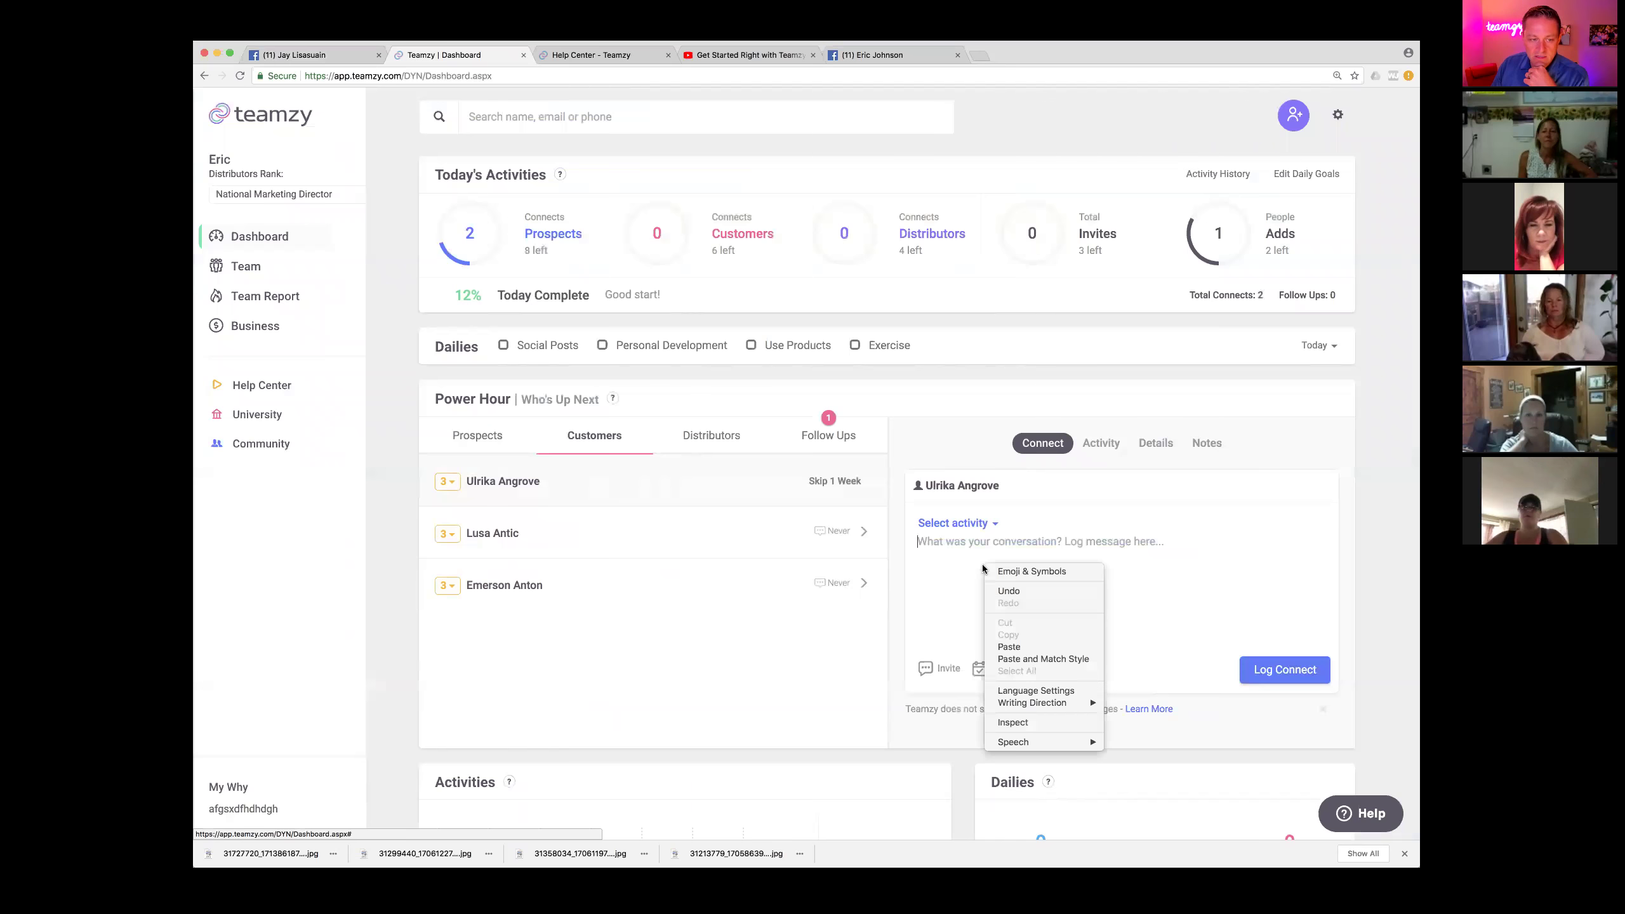
{"action": "left_click", "coordinate": [1031, 646]}
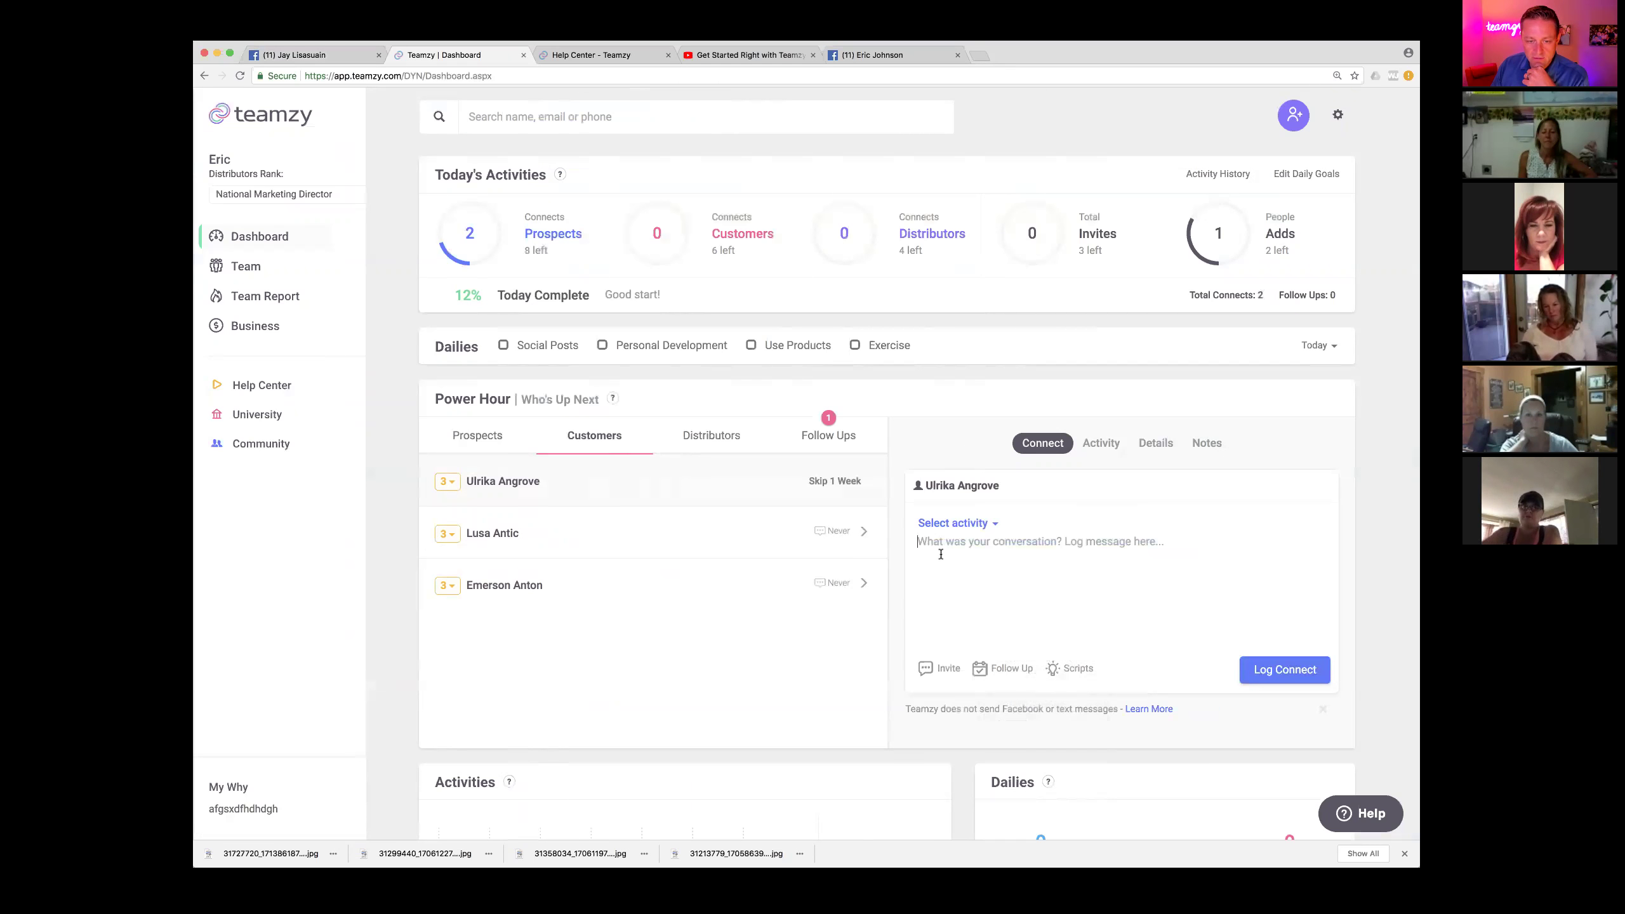
{"action": "left_click_drag", "start_coordinate": [929, 542], "coordinate": [955, 542]}
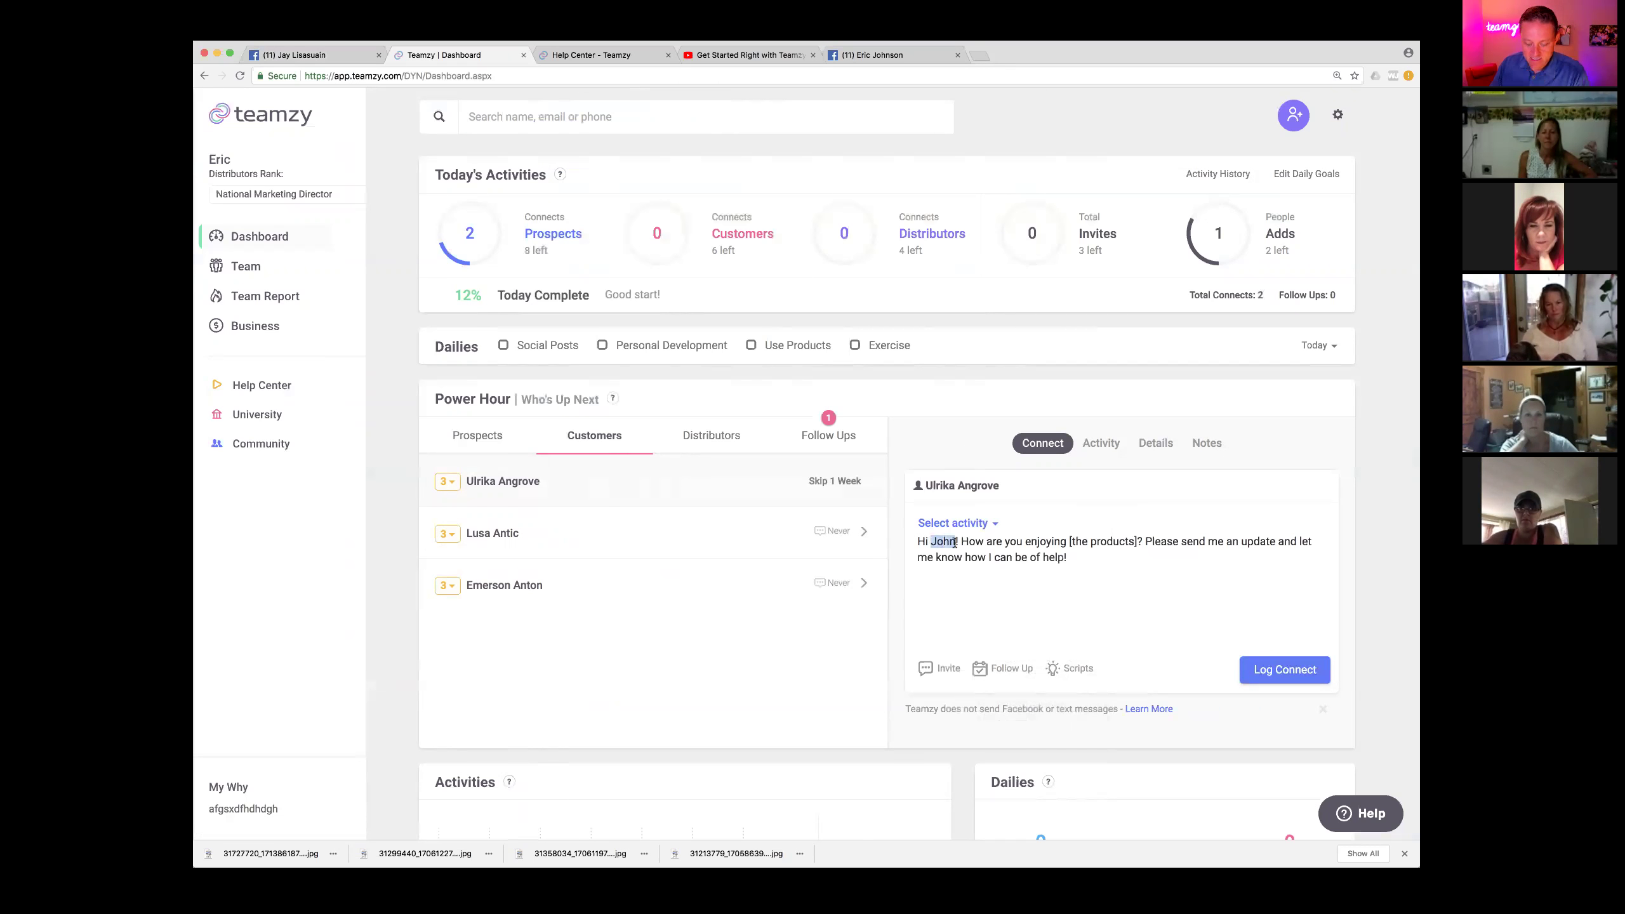
{"action": "type", "text": "Ulrika"}
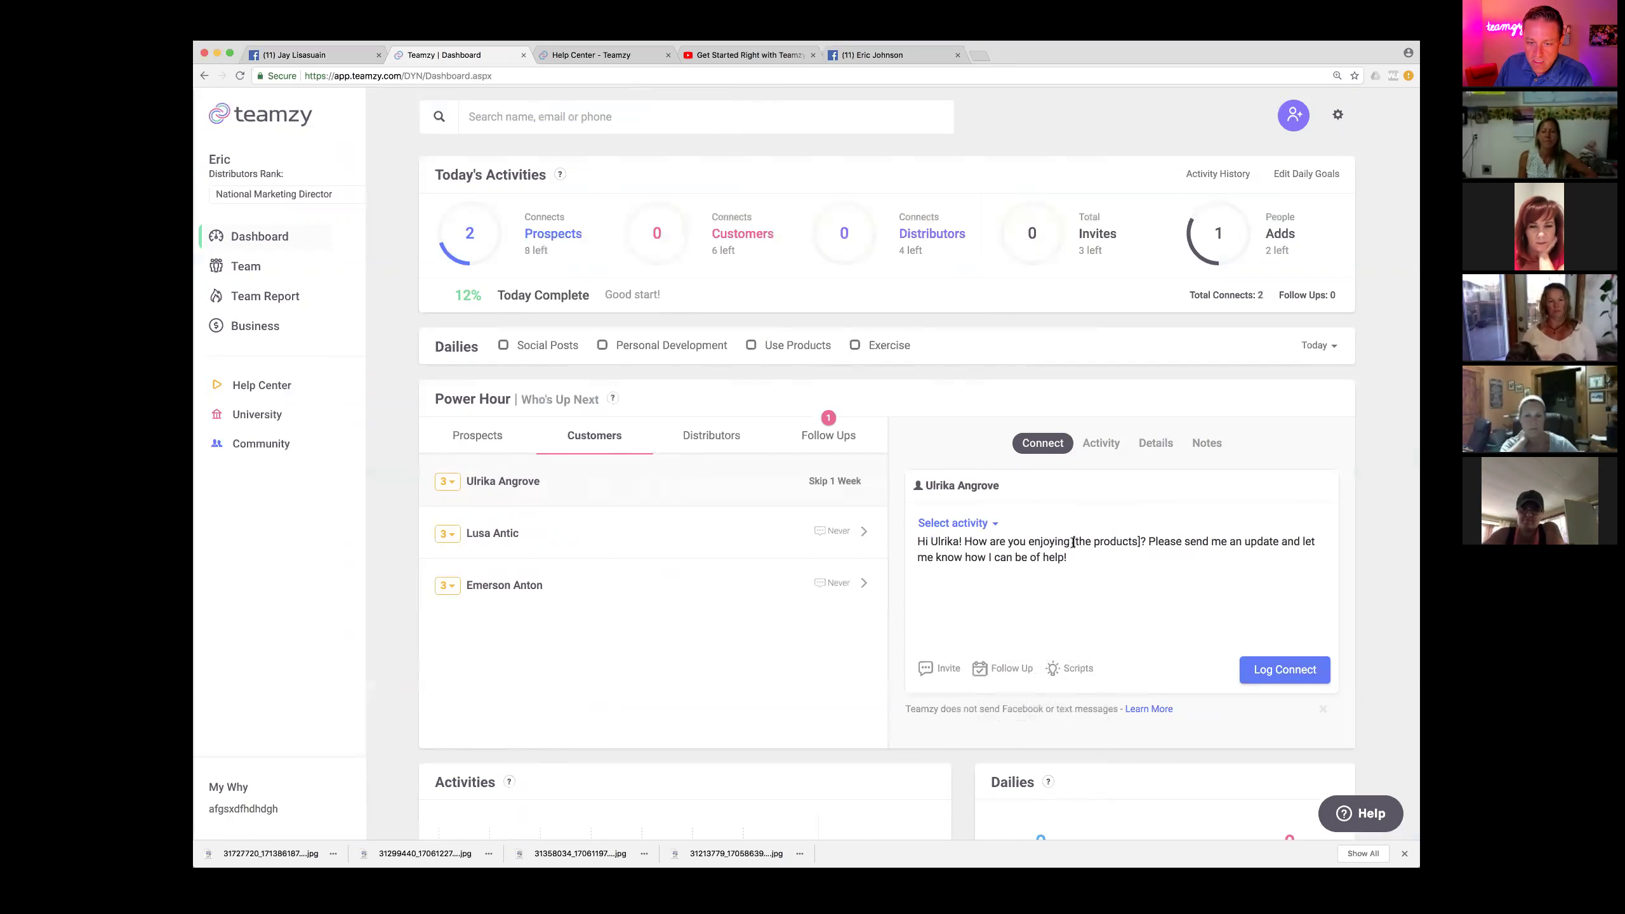
{"action": "left_click_drag", "start_coordinate": [1073, 542], "coordinate": [1129, 541]}
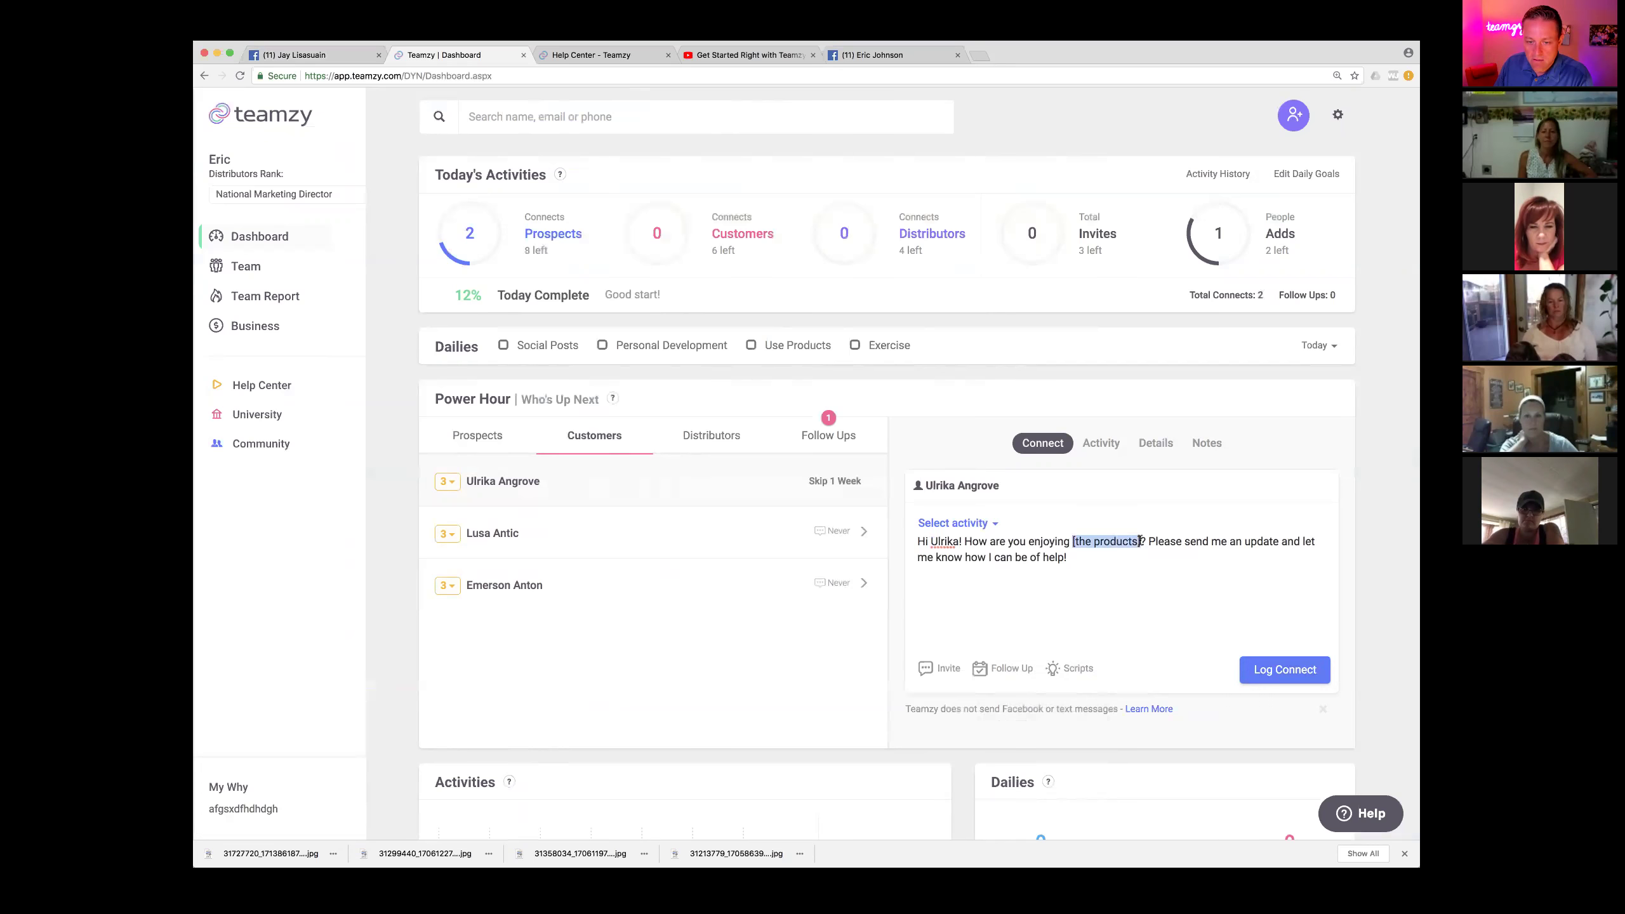
{"action": "type", "text": "your Towe"}
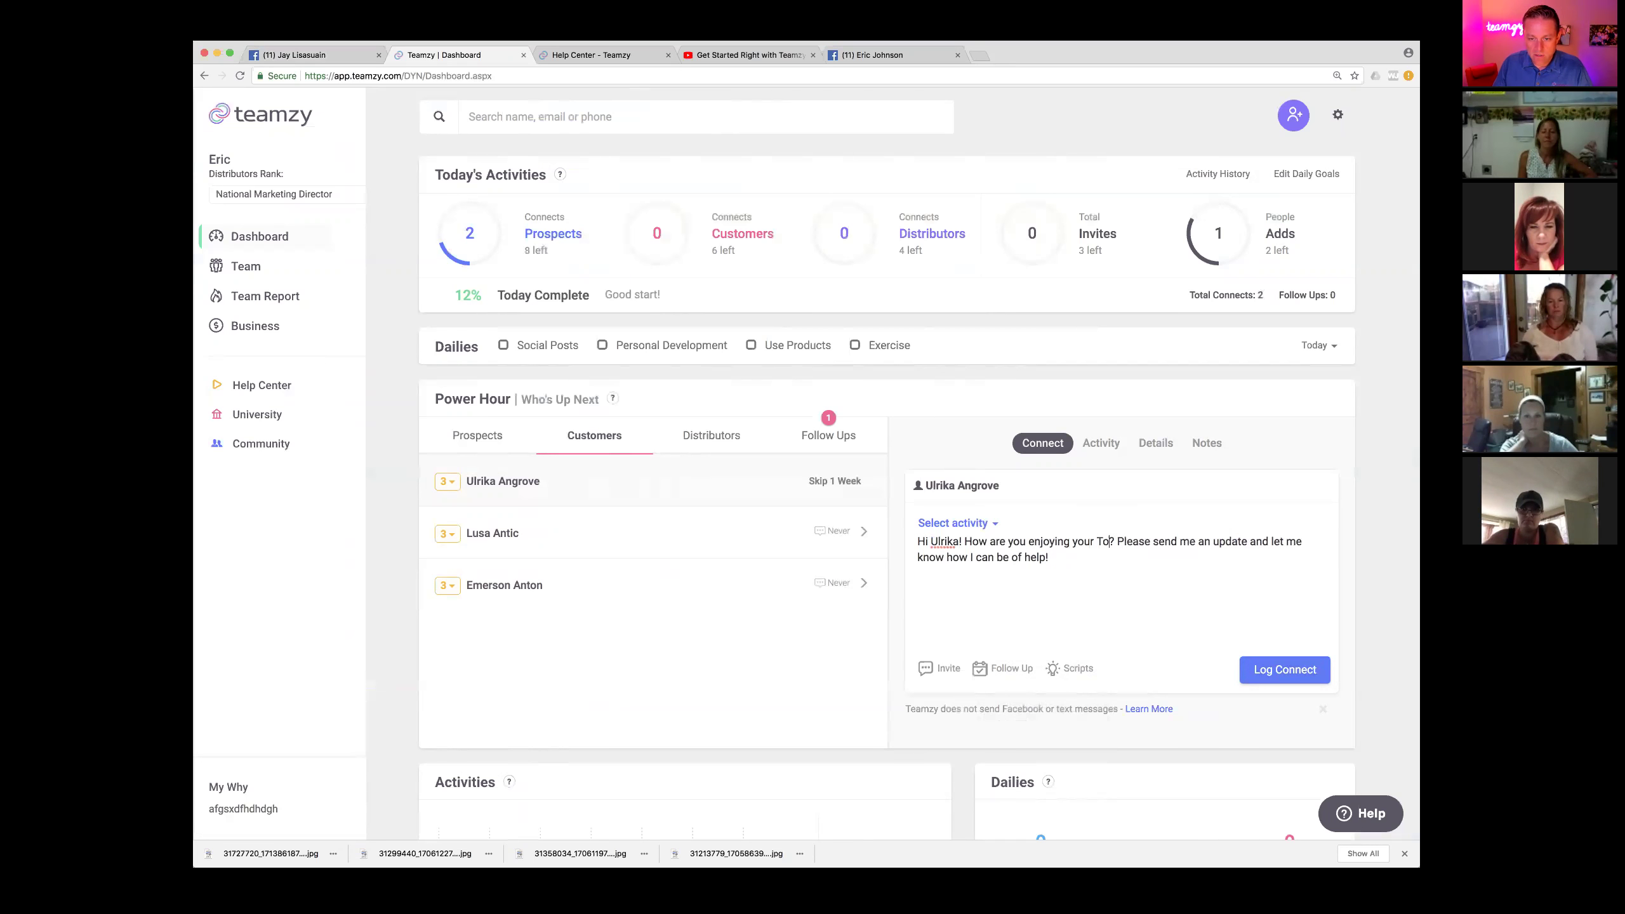
{"action": "type", "text": "r Garden"}
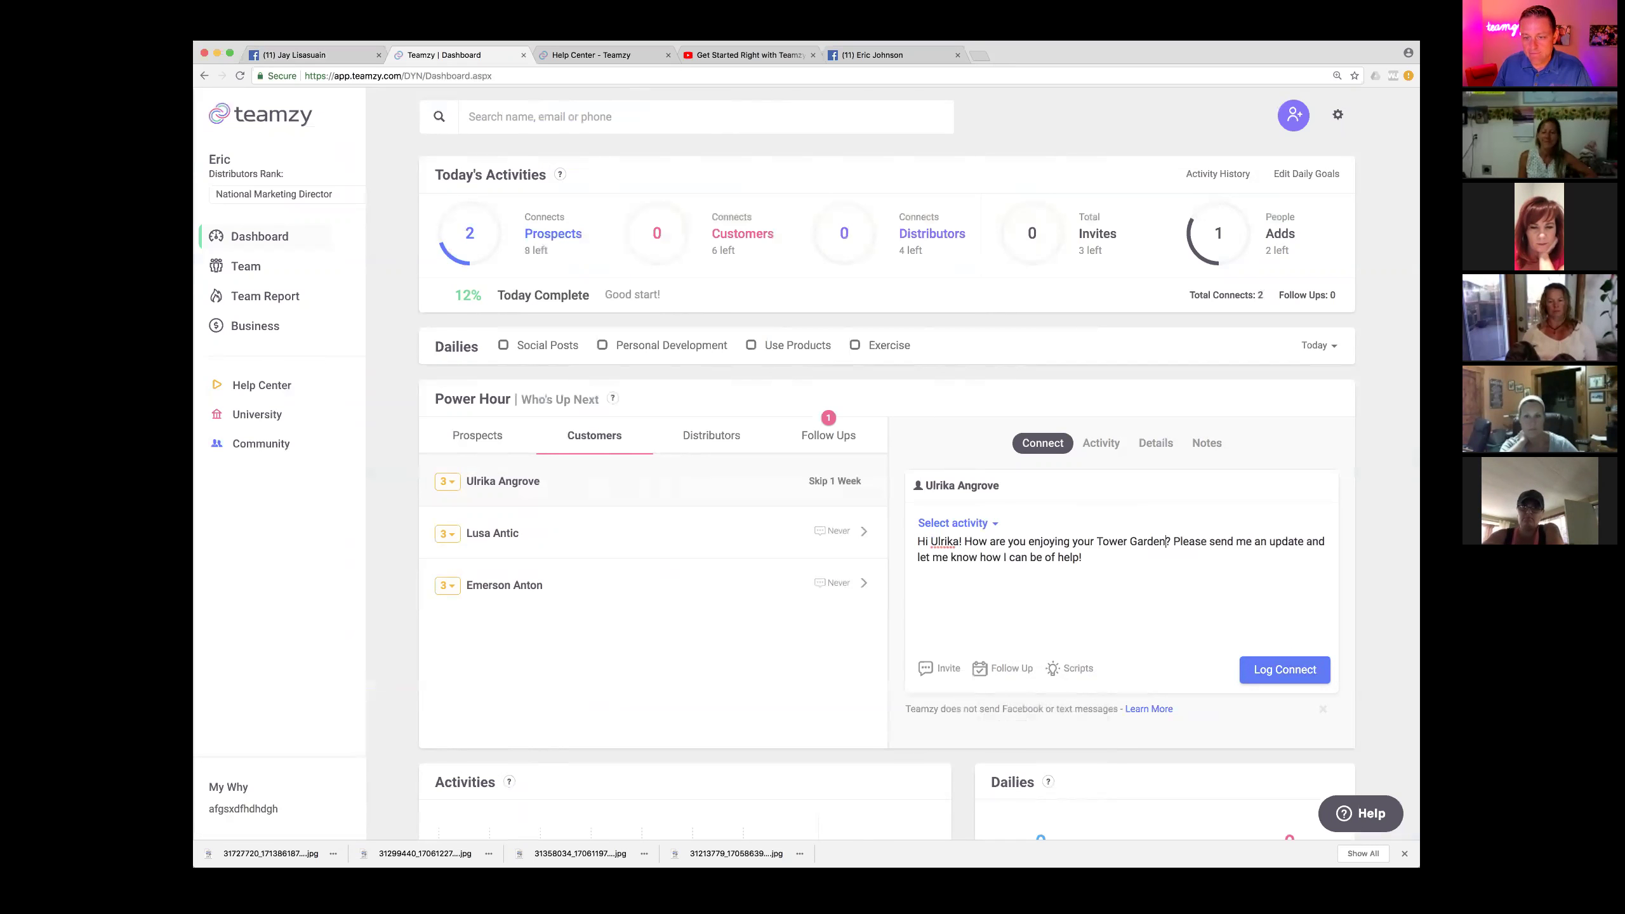
{"action": "left_click", "coordinate": [1160, 583]}
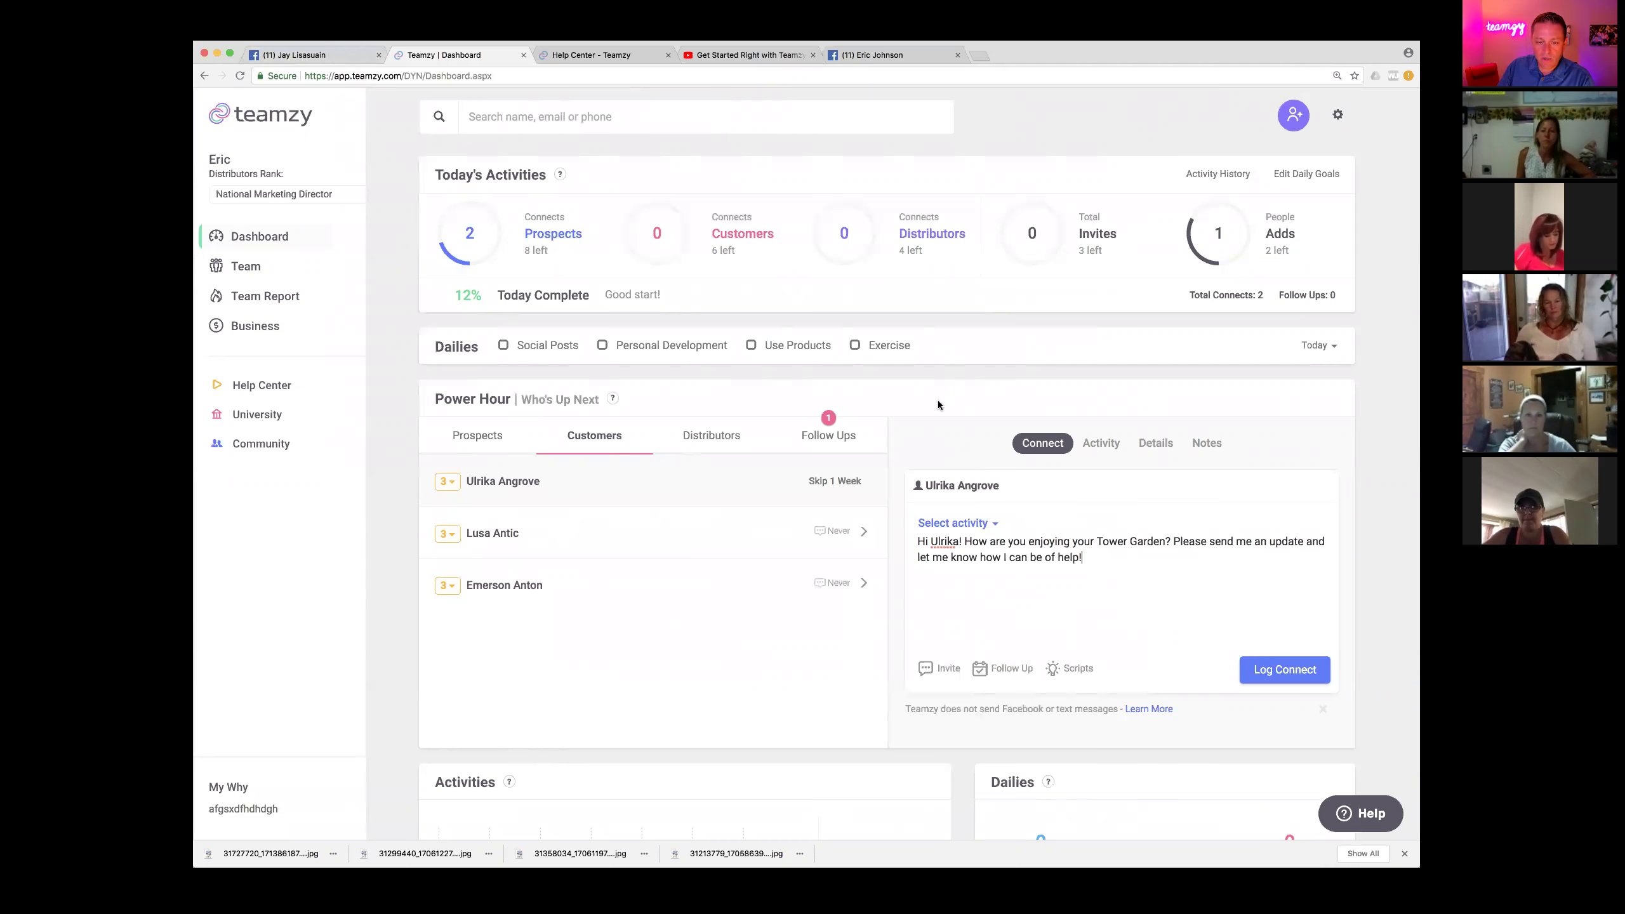
Set the customer's connect activity to Facebook Message and log the connect.
{"action": "left_click", "coordinate": [974, 522]}
{"action": "left_click", "coordinate": [959, 559]}
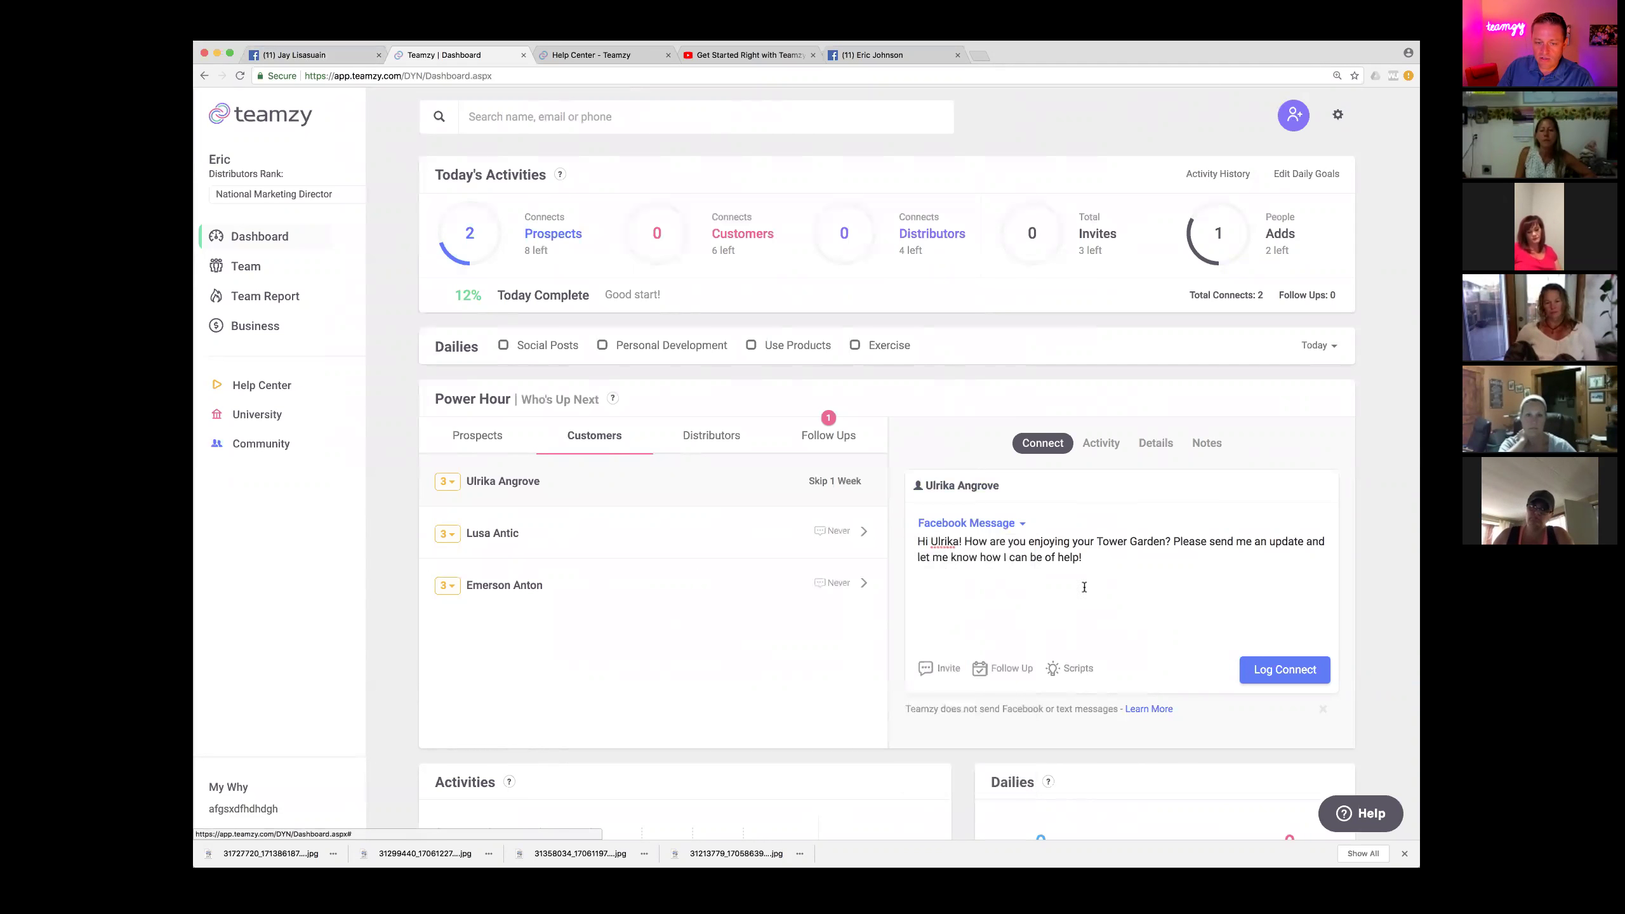
{"action": "left_click", "coordinate": [1264, 677]}
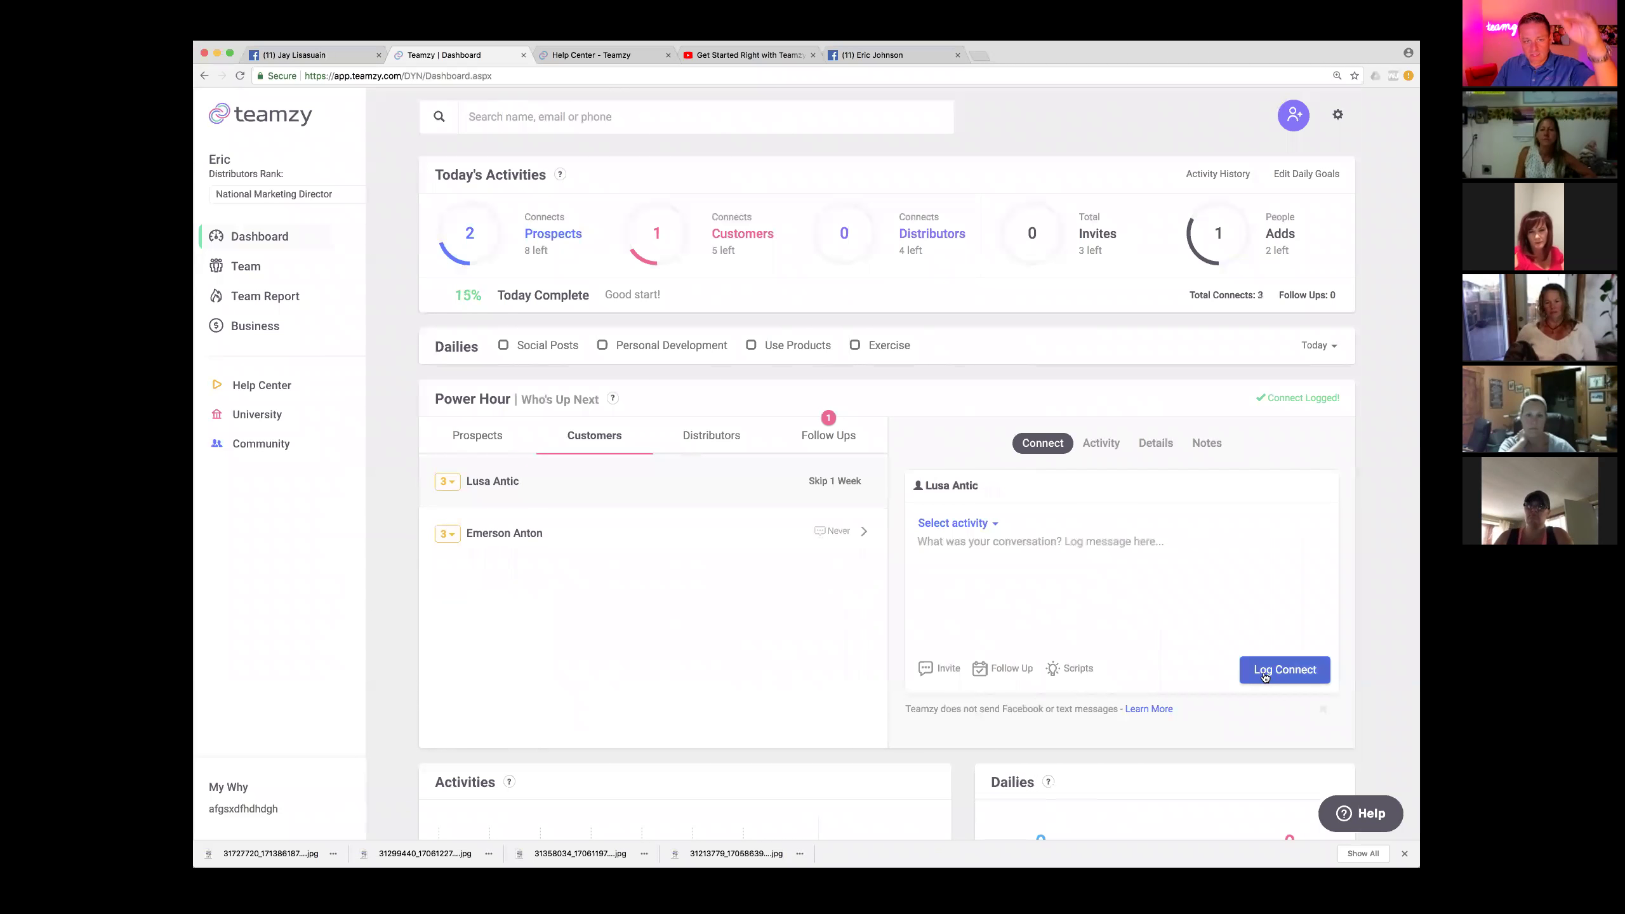
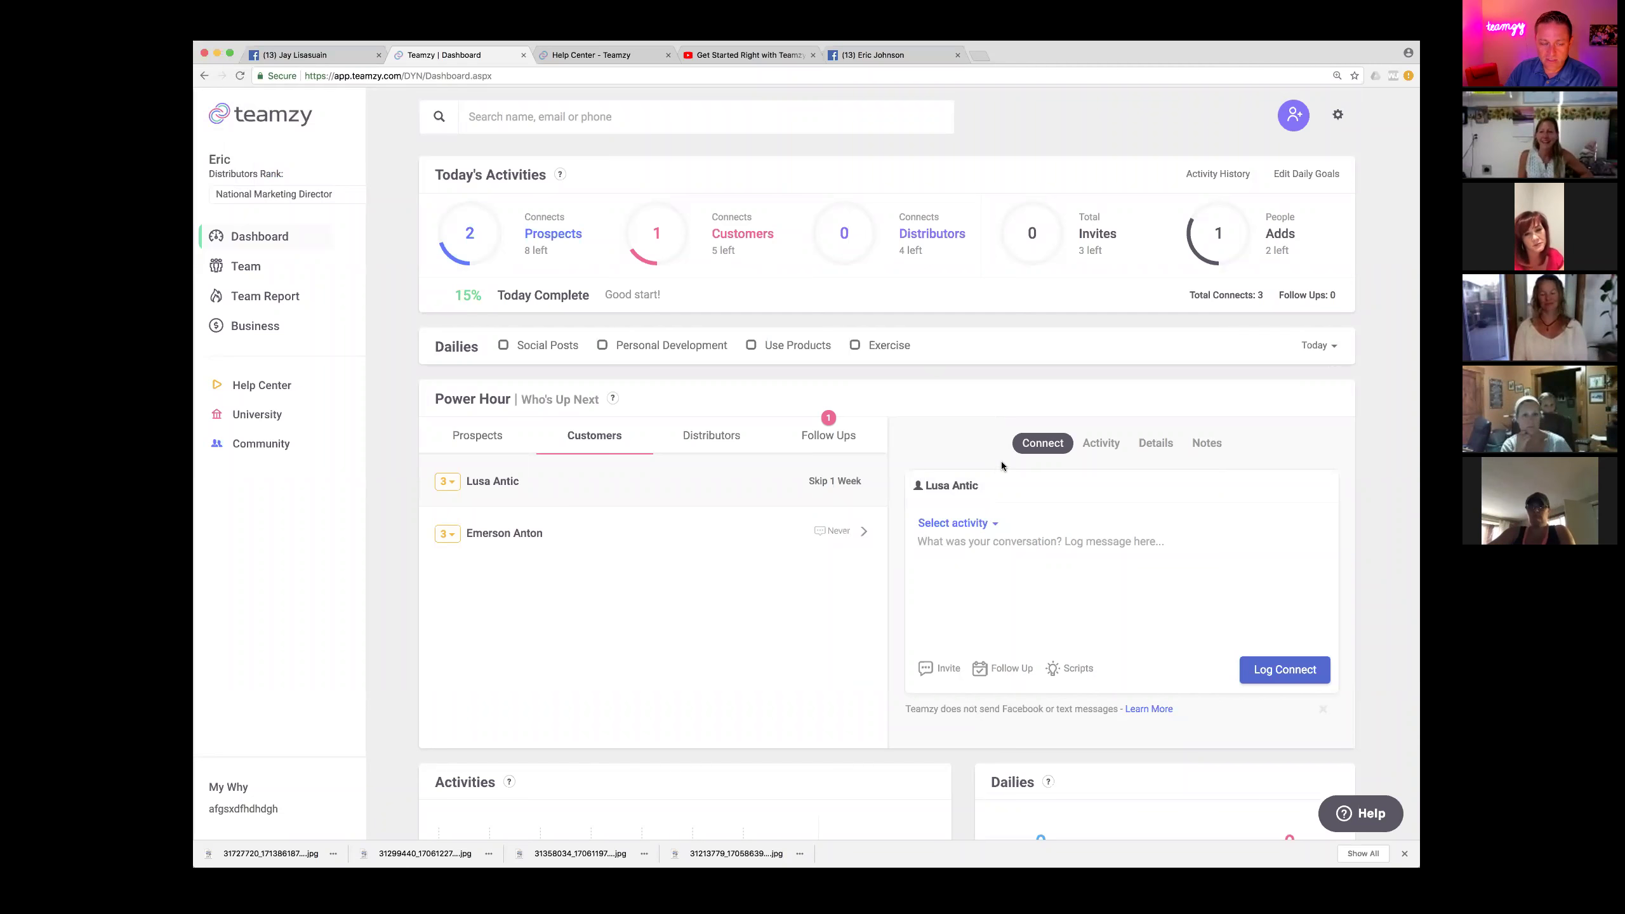
Review the Distributors list and the Follow Ups list in Power Hour.
{"action": "left_click", "coordinate": [708, 440]}
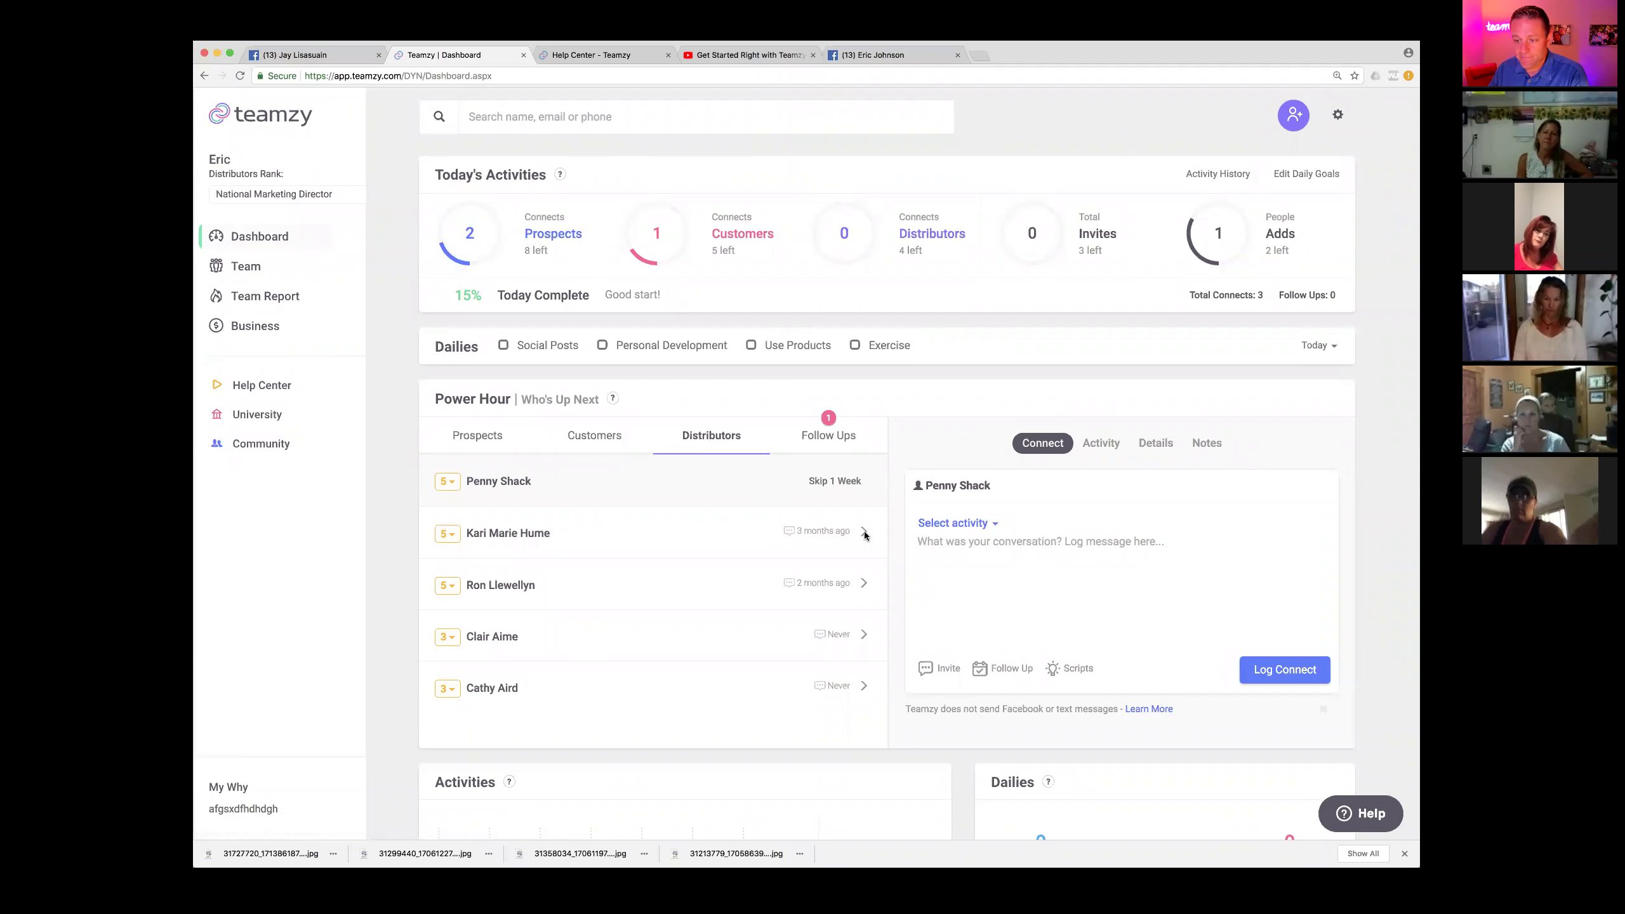
{"action": "scroll", "coordinate": [871, 549], "scroll_direction": "down", "scroll_amount": 1}
{"action": "scroll", "coordinate": [871, 548], "scroll_direction": "up", "scroll_amount": 1}
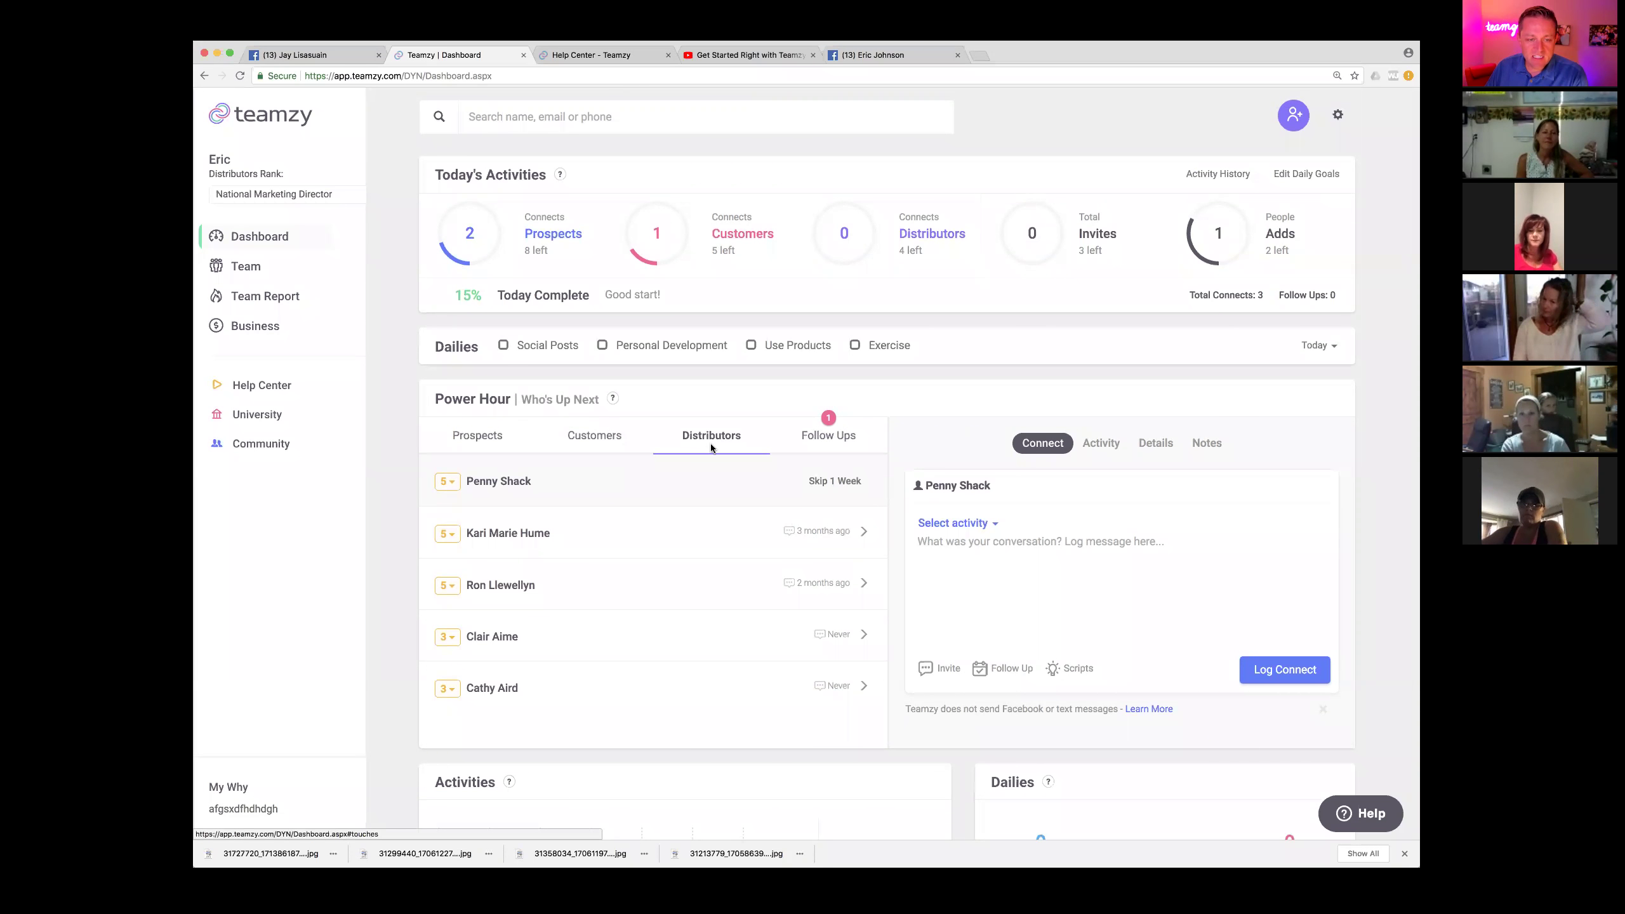
{"action": "mouse_move", "coordinate": [1182, 227]}
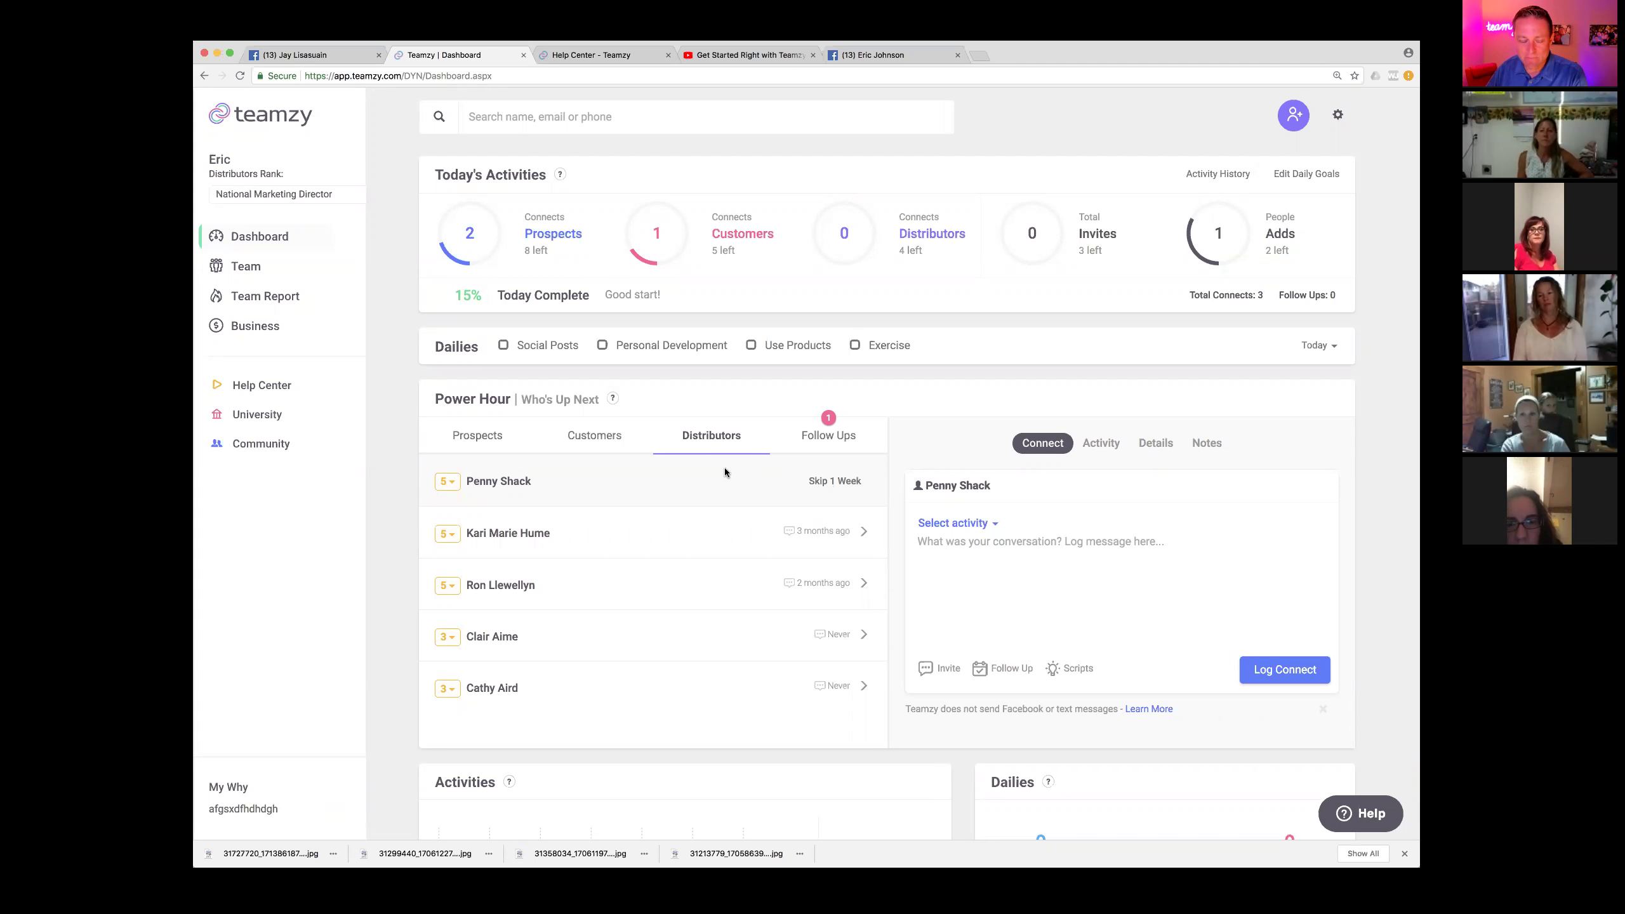
{"action": "left_click", "coordinate": [820, 441]}
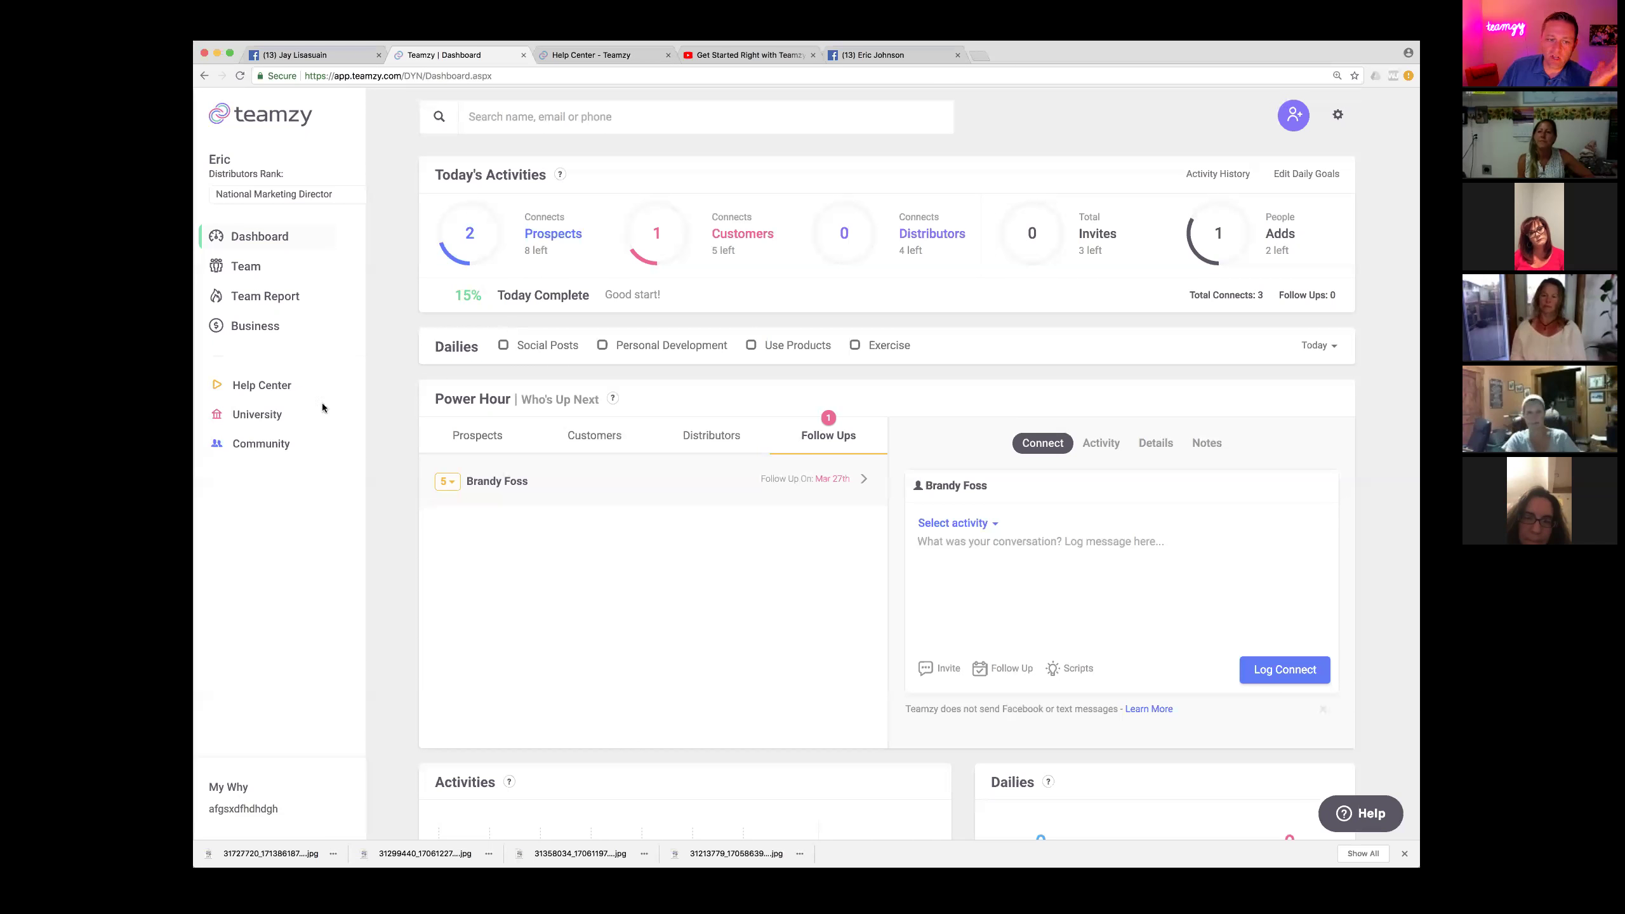
Search the team members for a specific prospect by first name and open that prospect's record.
{"action": "left_click", "coordinate": [643, 126]}
{"action": "type", "text": "trina"}
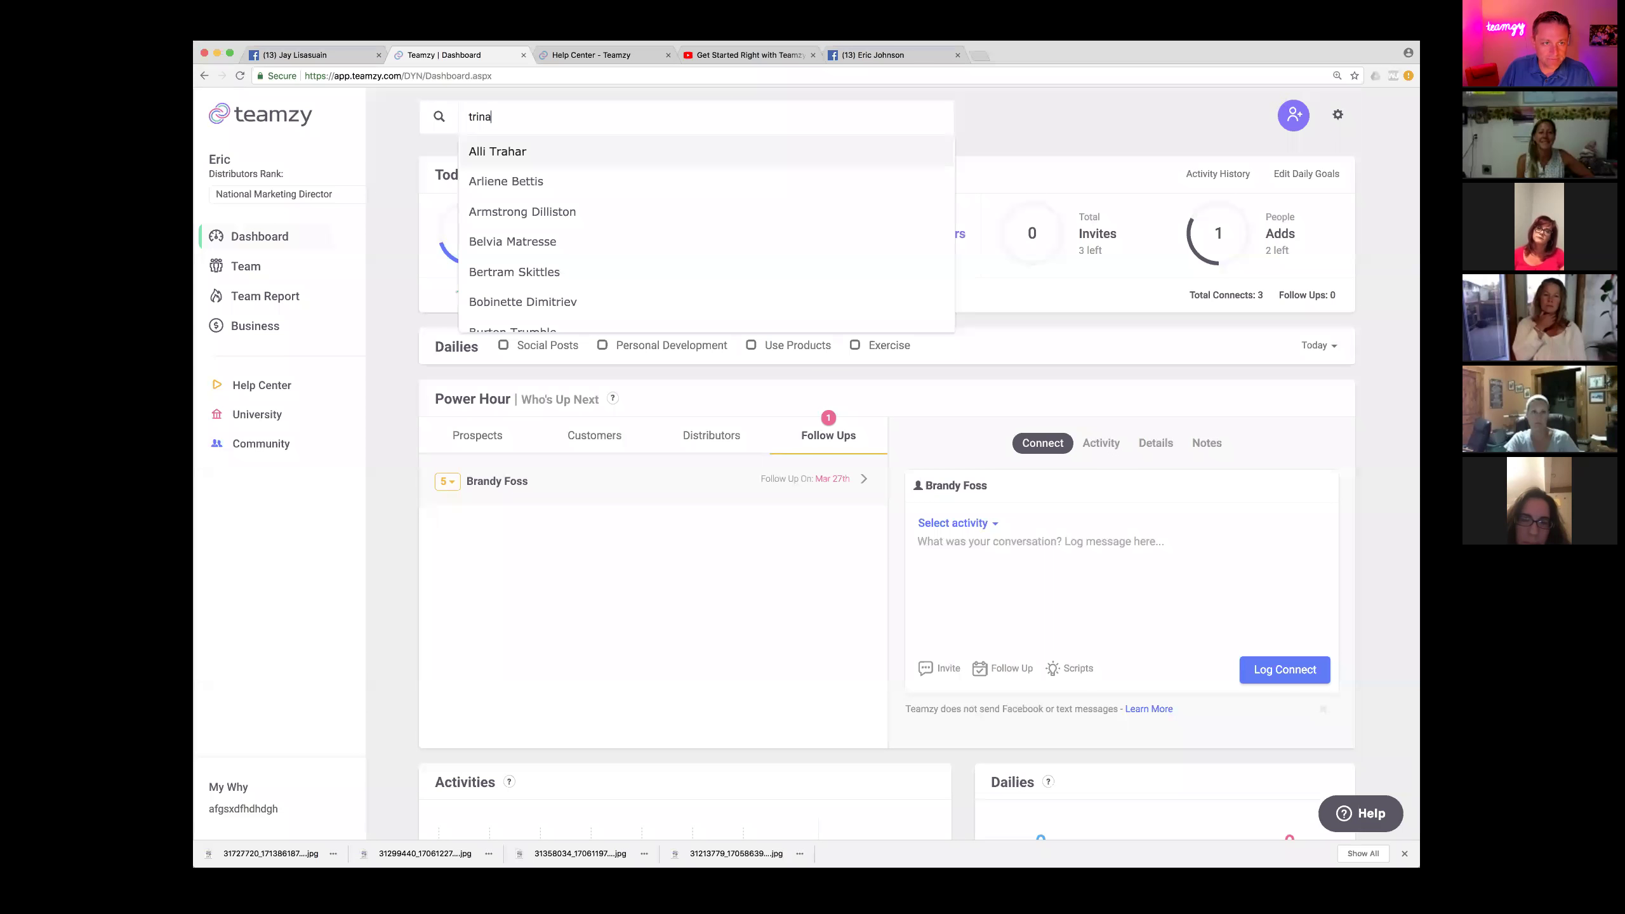
{"action": "left_click", "coordinate": [635, 152]}
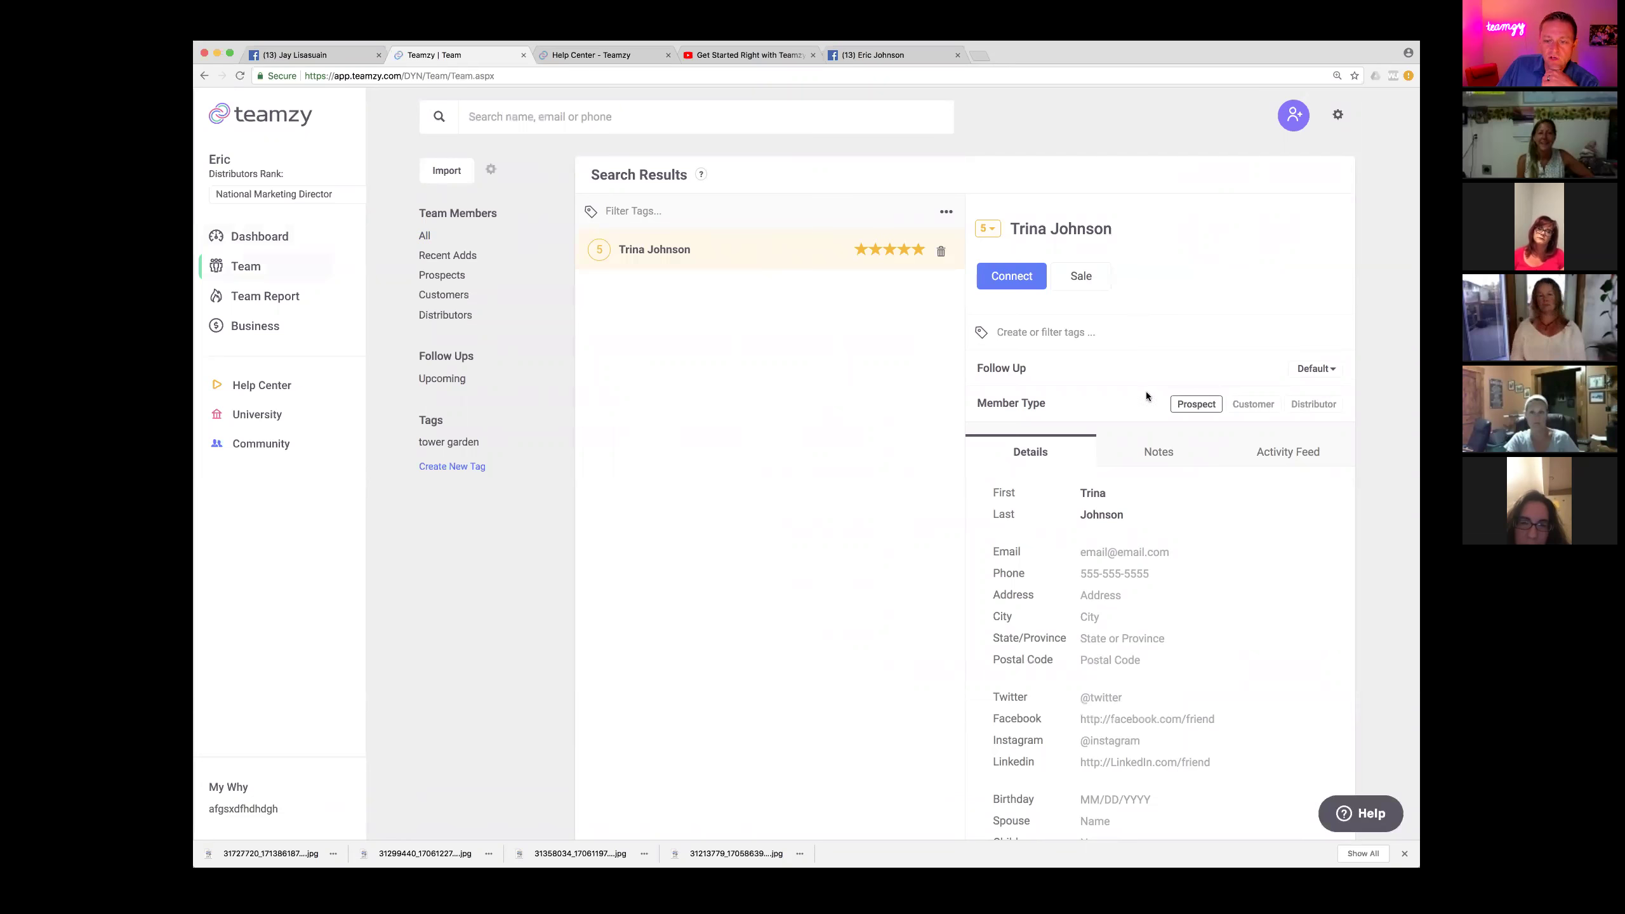
Start a connect for this prospect and set its invite type to Business Opportunity Meeting after trying Event.
{"action": "left_click", "coordinate": [1011, 276]}
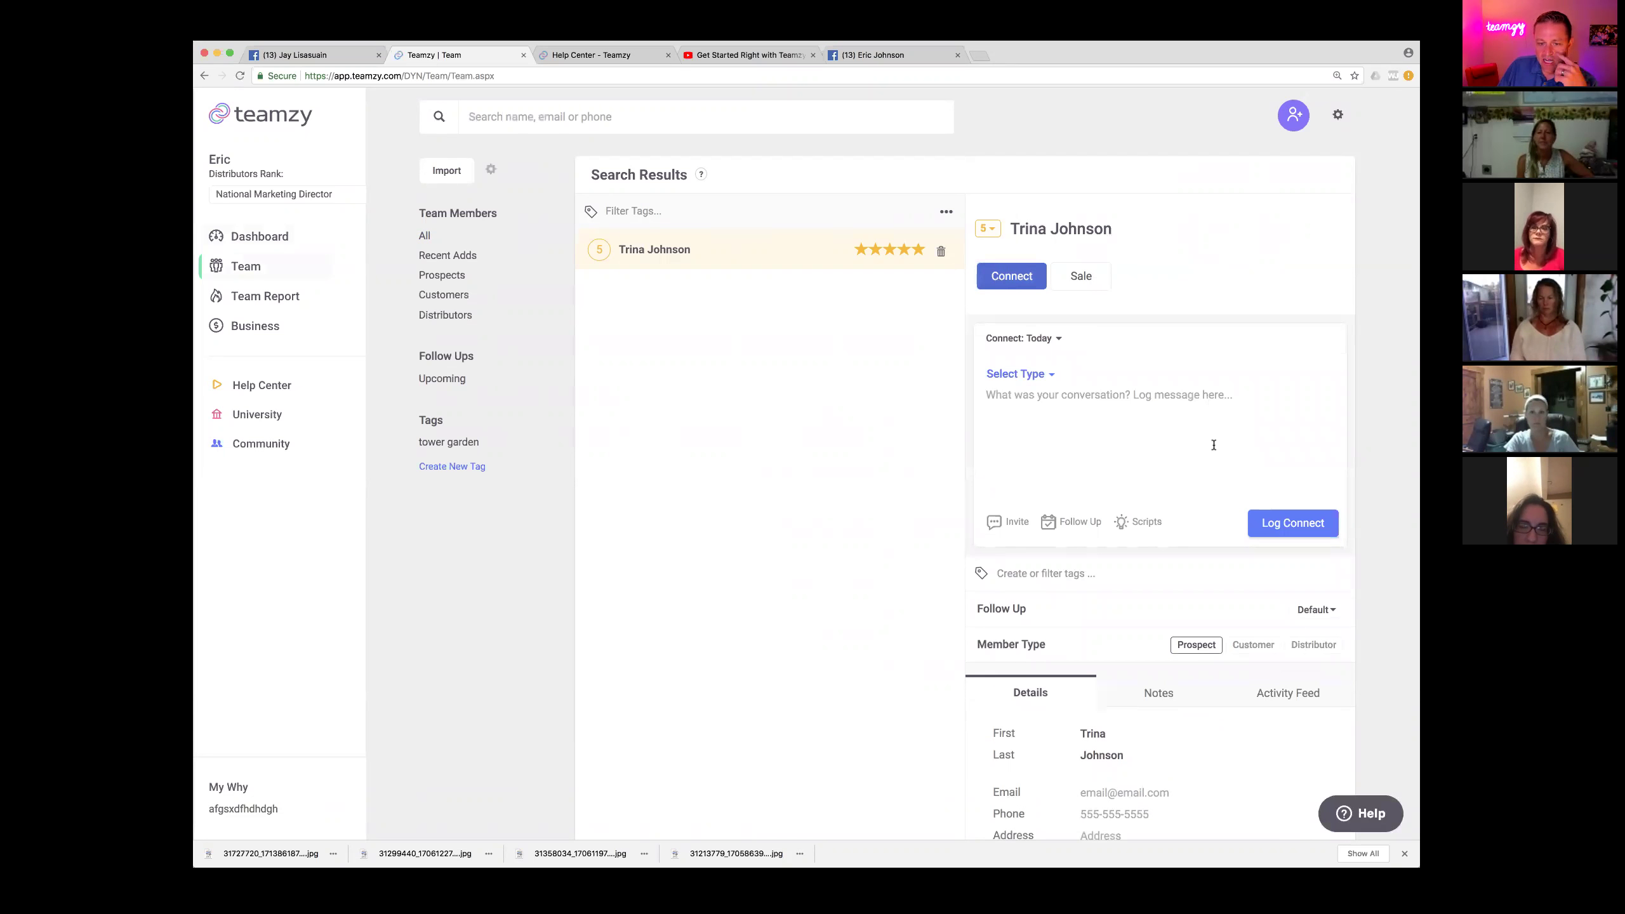
{"action": "left_click", "coordinate": [1011, 529]}
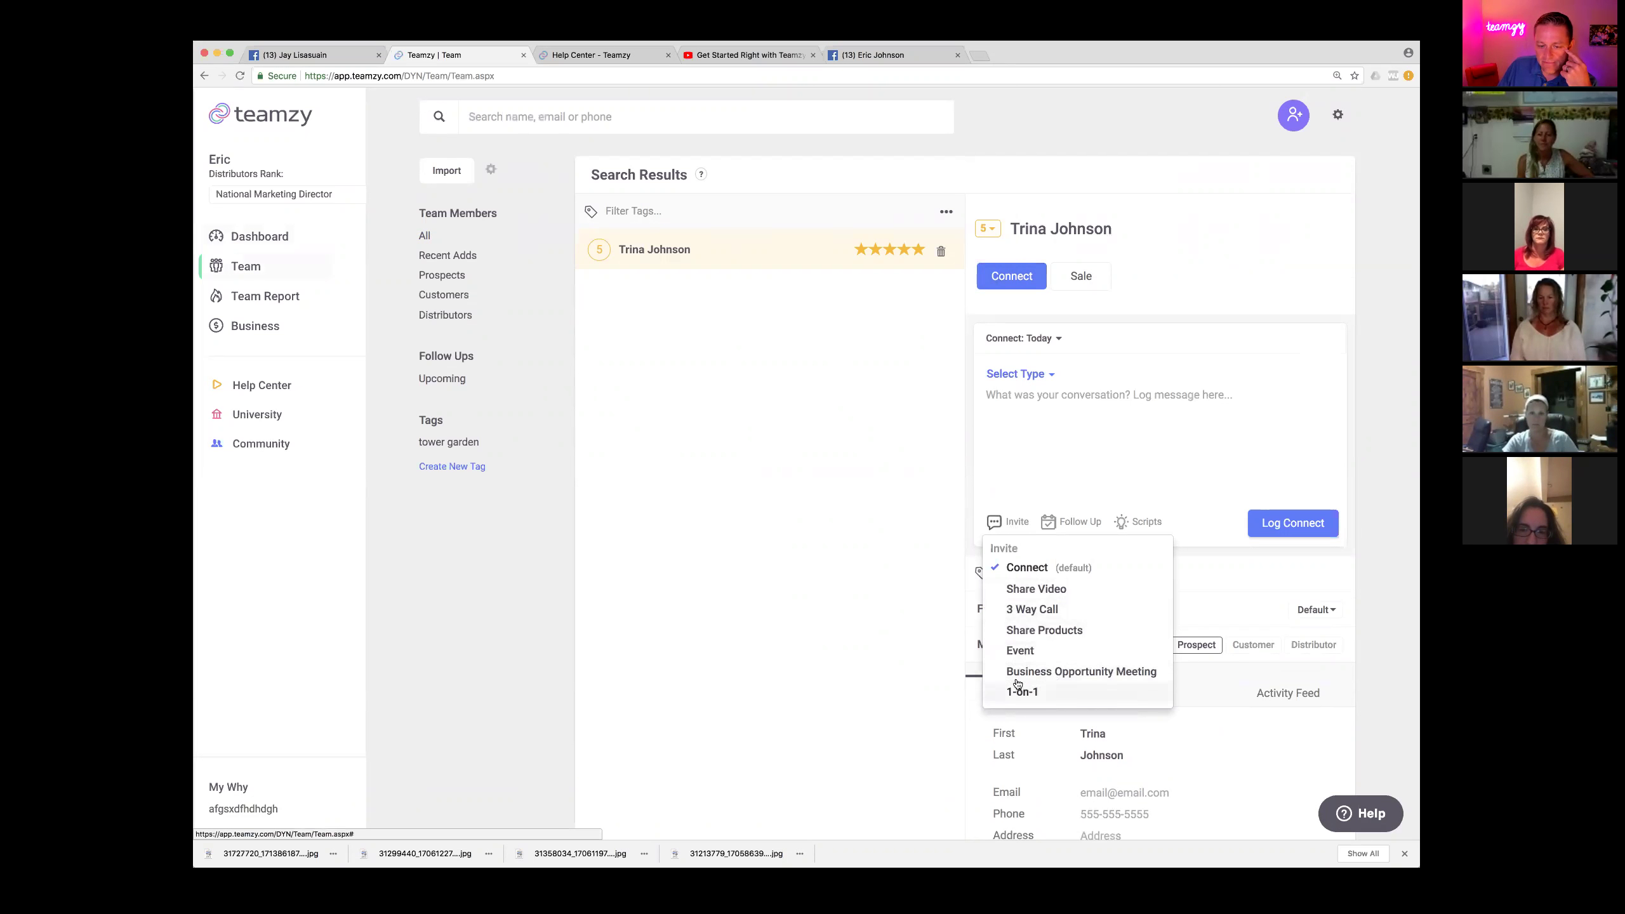
{"action": "left_click", "coordinate": [1019, 651]}
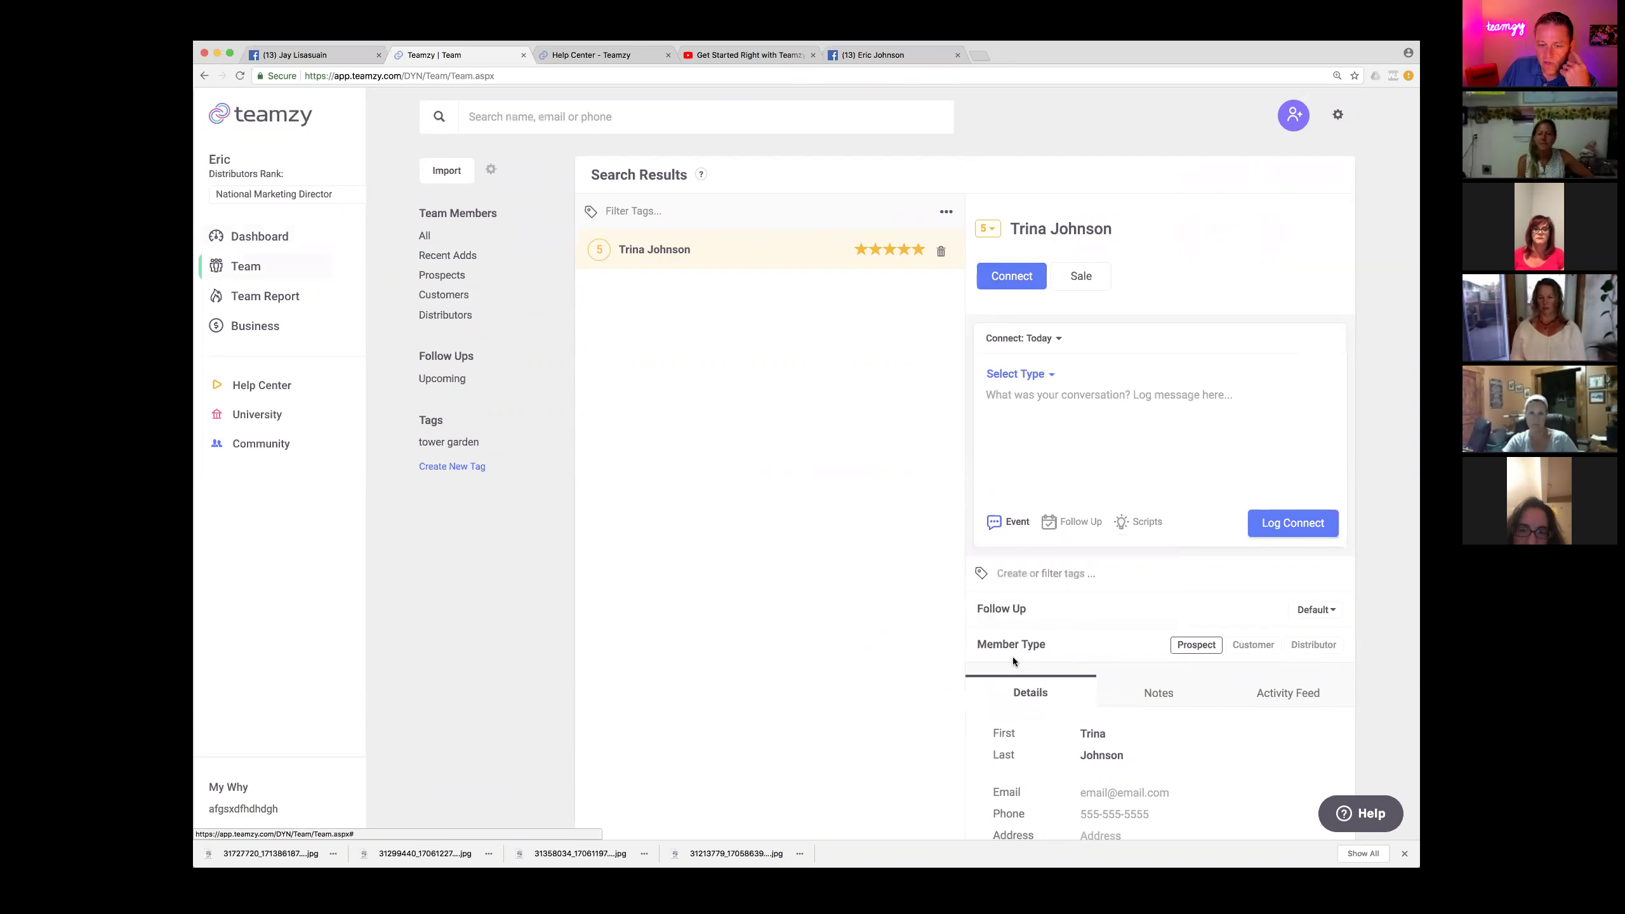
{"action": "left_click", "coordinate": [1018, 523]}
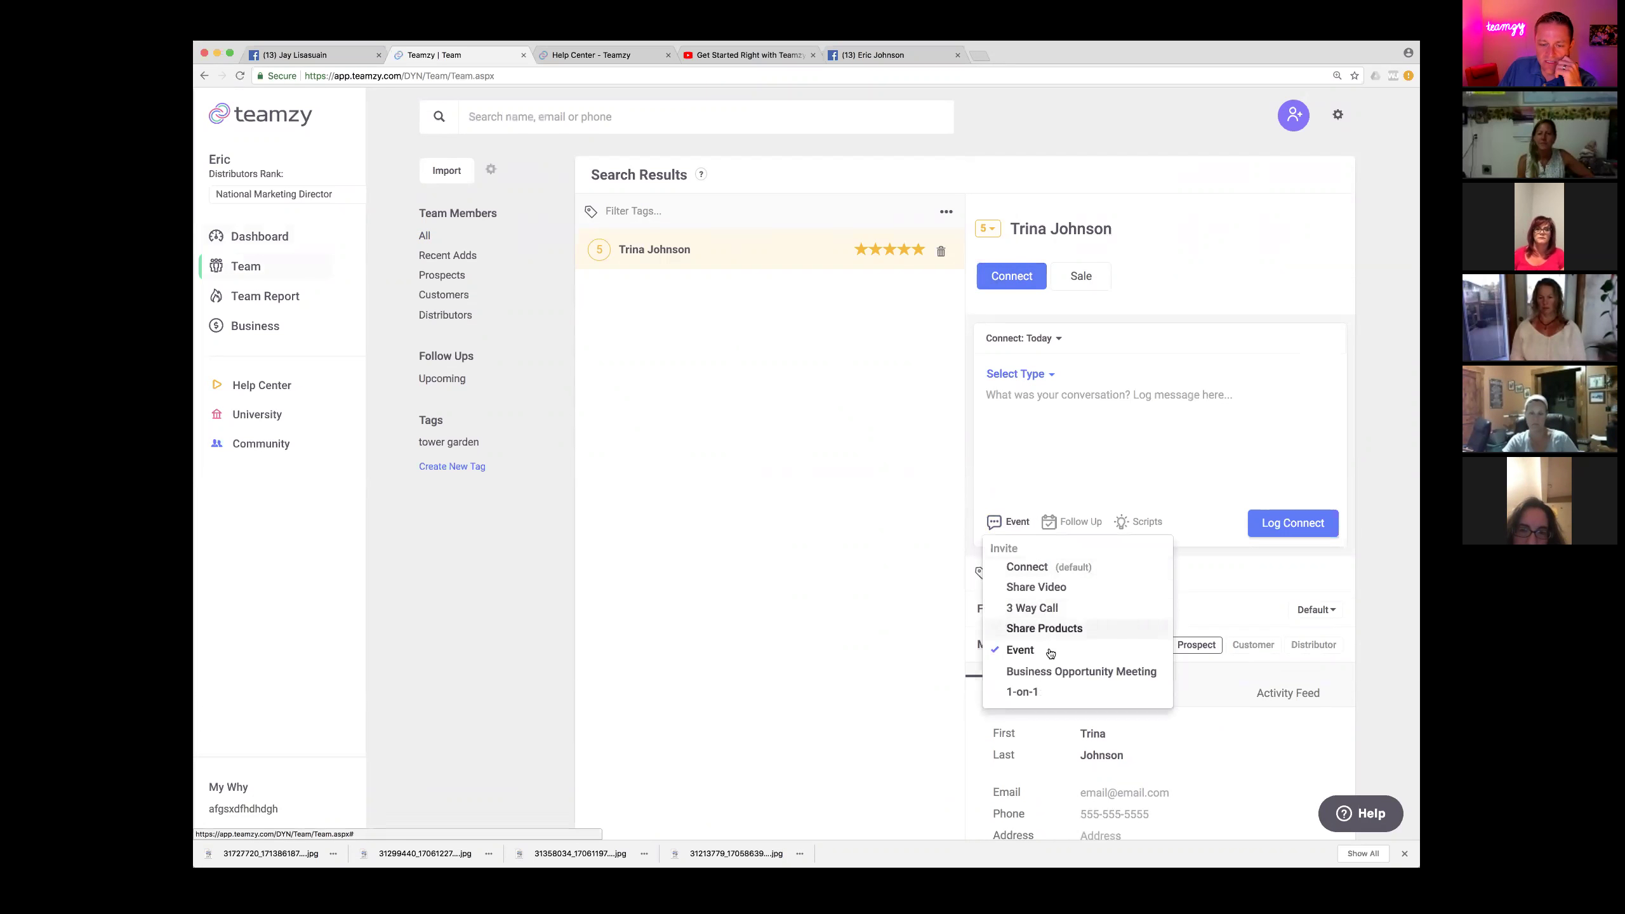
{"action": "left_click", "coordinate": [1049, 671]}
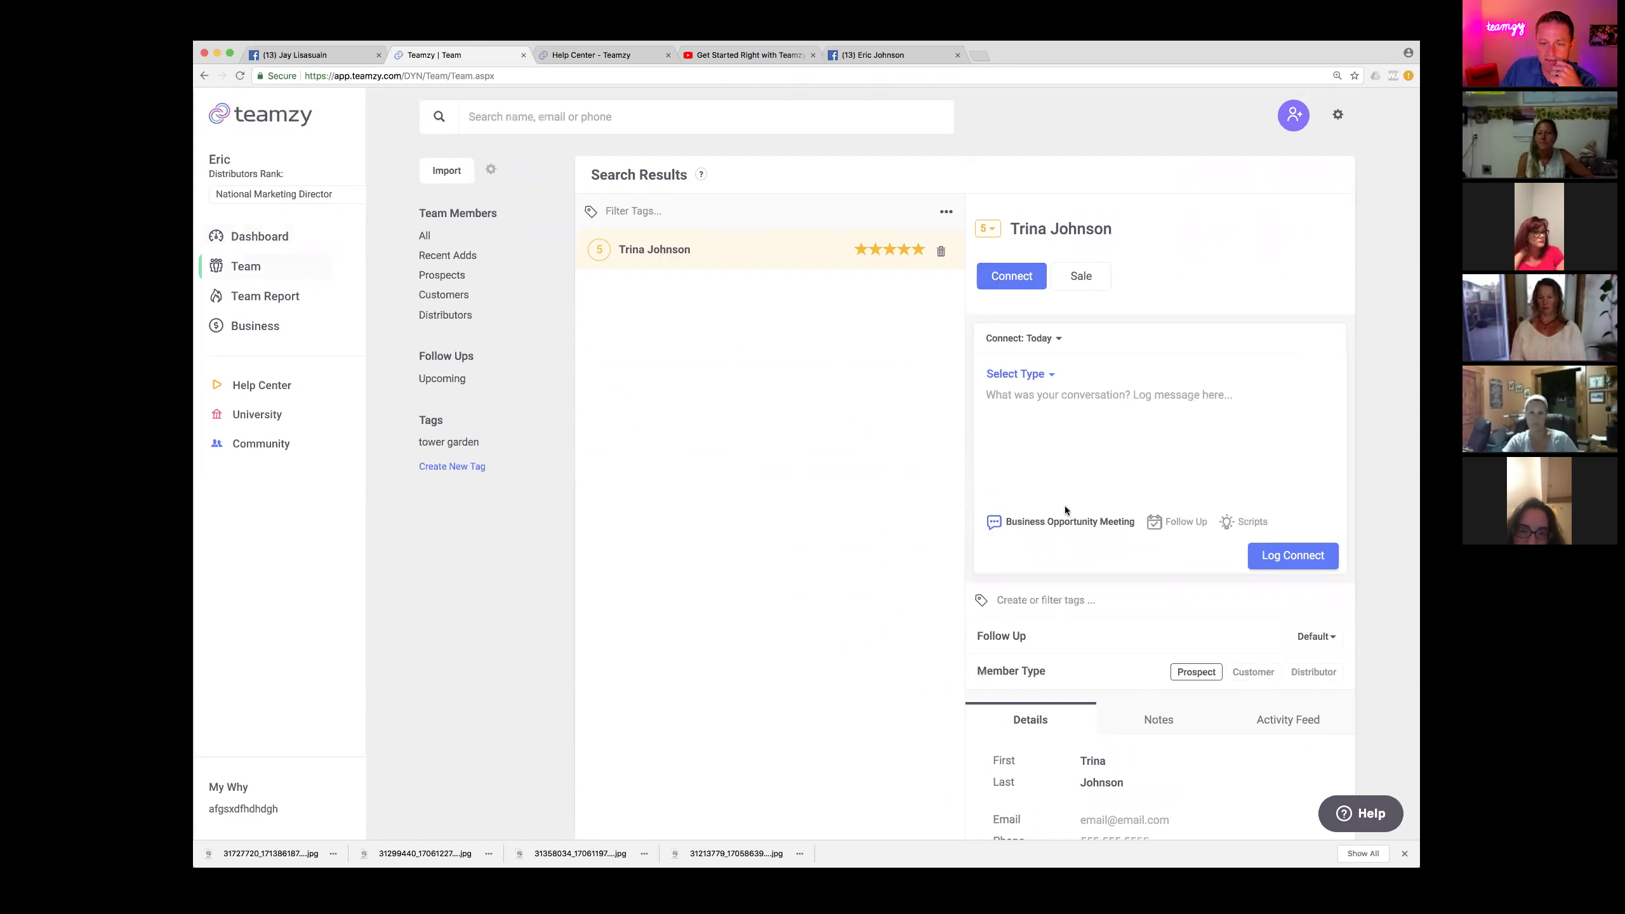
Enter "Virtual event" as the connect message and set the connect type to Email.
{"action": "left_click", "coordinate": [1018, 400]}
{"action": "type", "text": "Virtual event"}
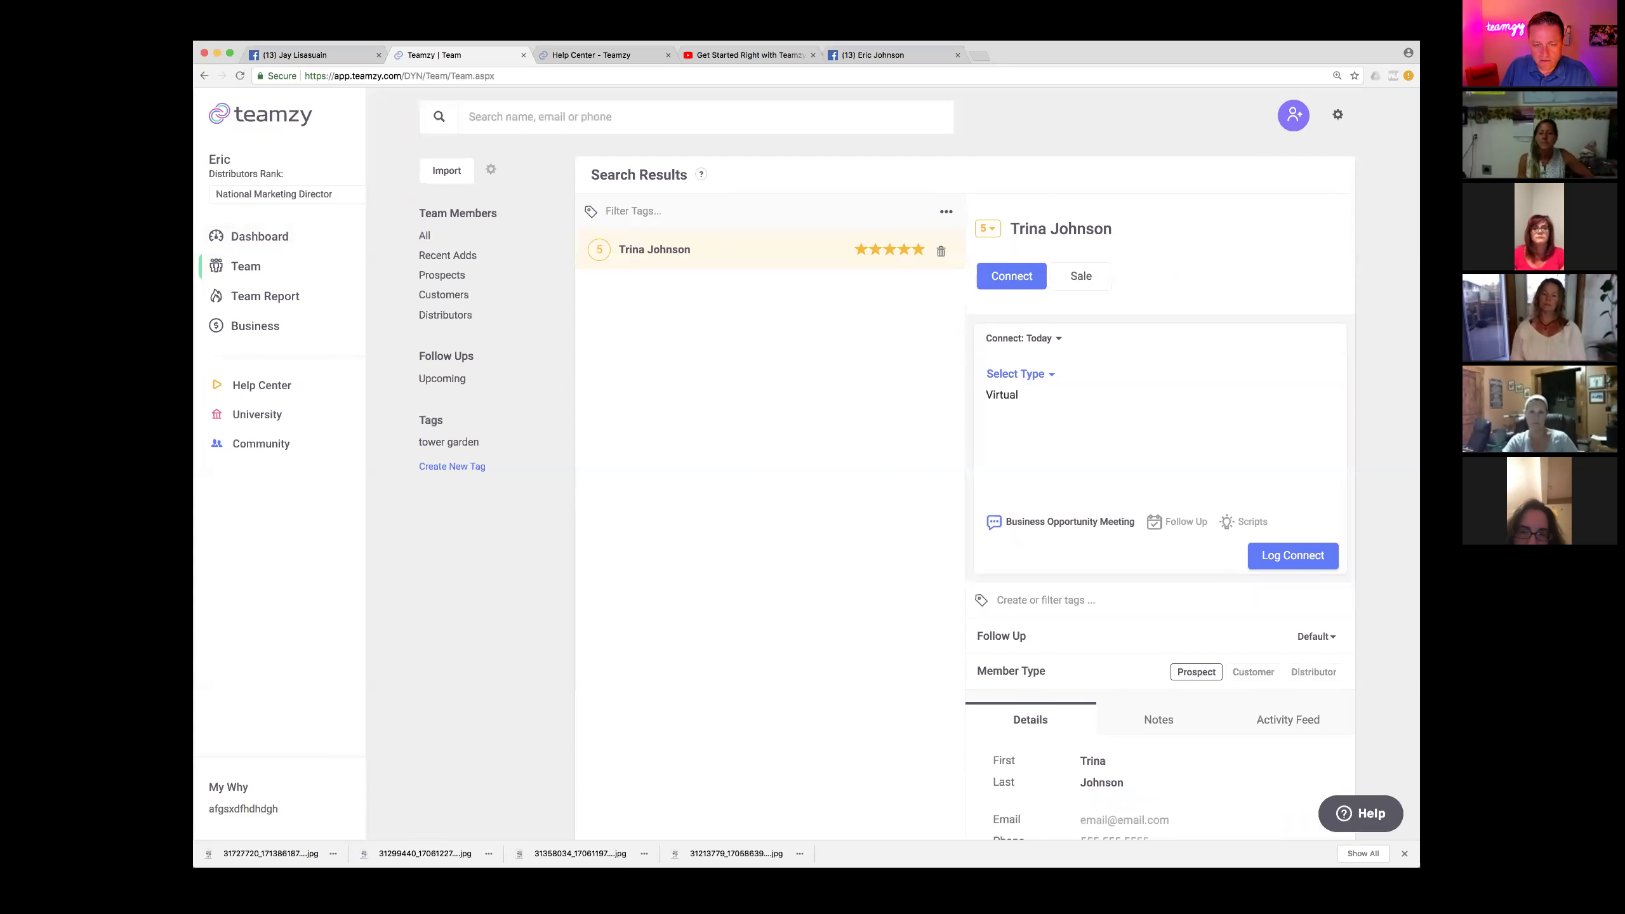
{"action": "left_click", "coordinate": [1013, 376]}
{"action": "left_click", "coordinate": [1006, 421]}
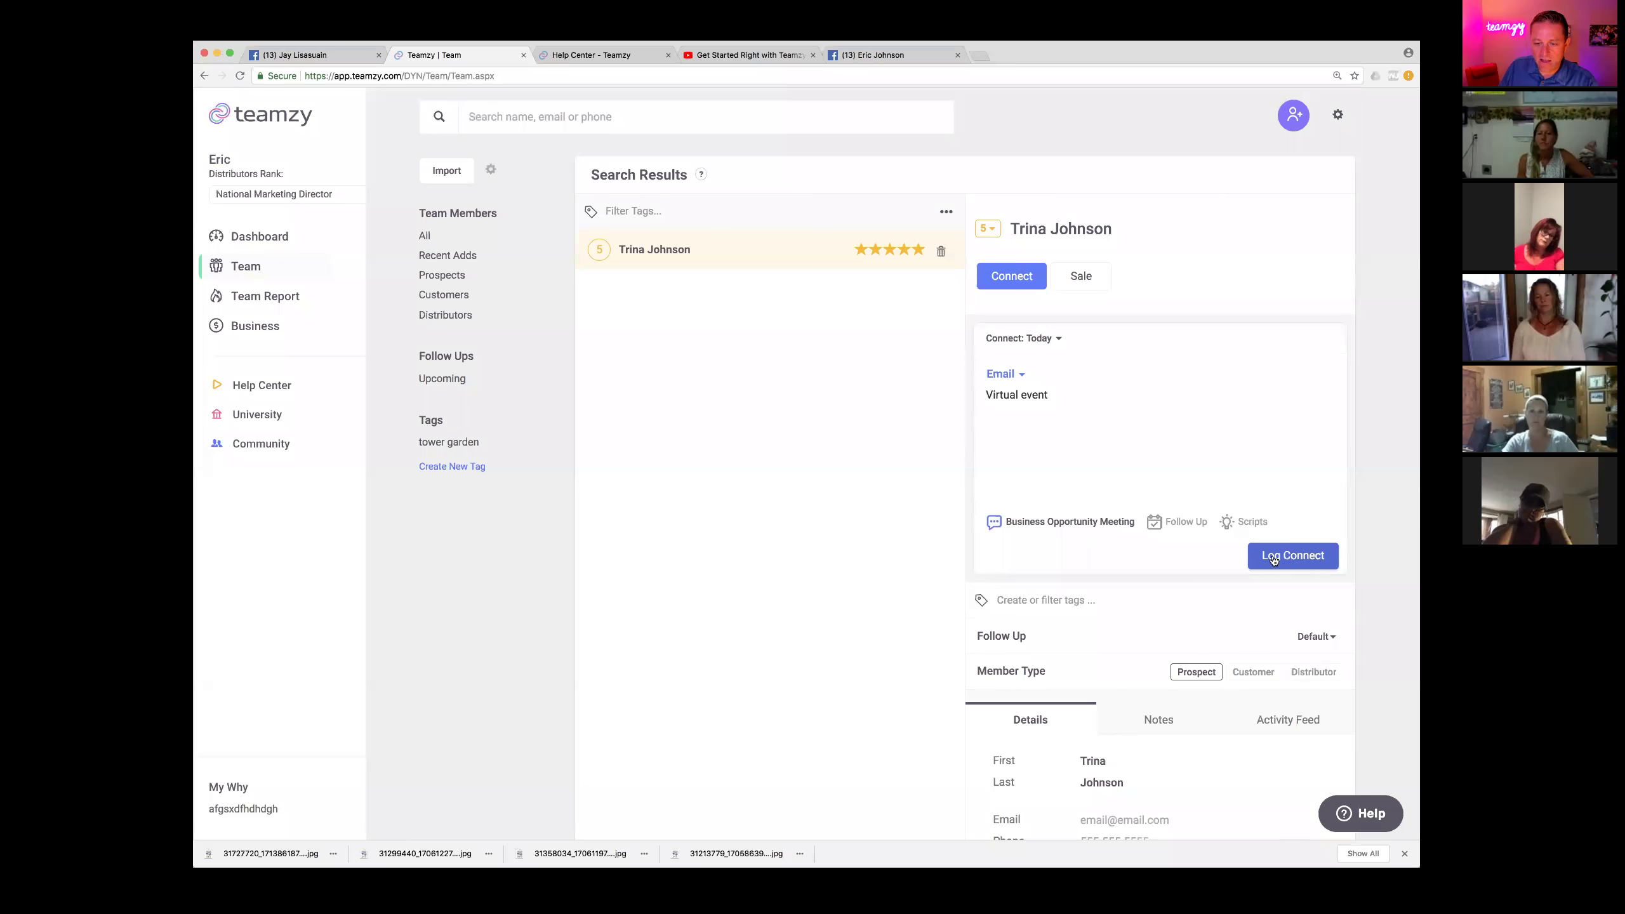
Set the prospect's follow-up to Tomorrow and log the connect.
{"action": "left_click", "coordinate": [1182, 524]}
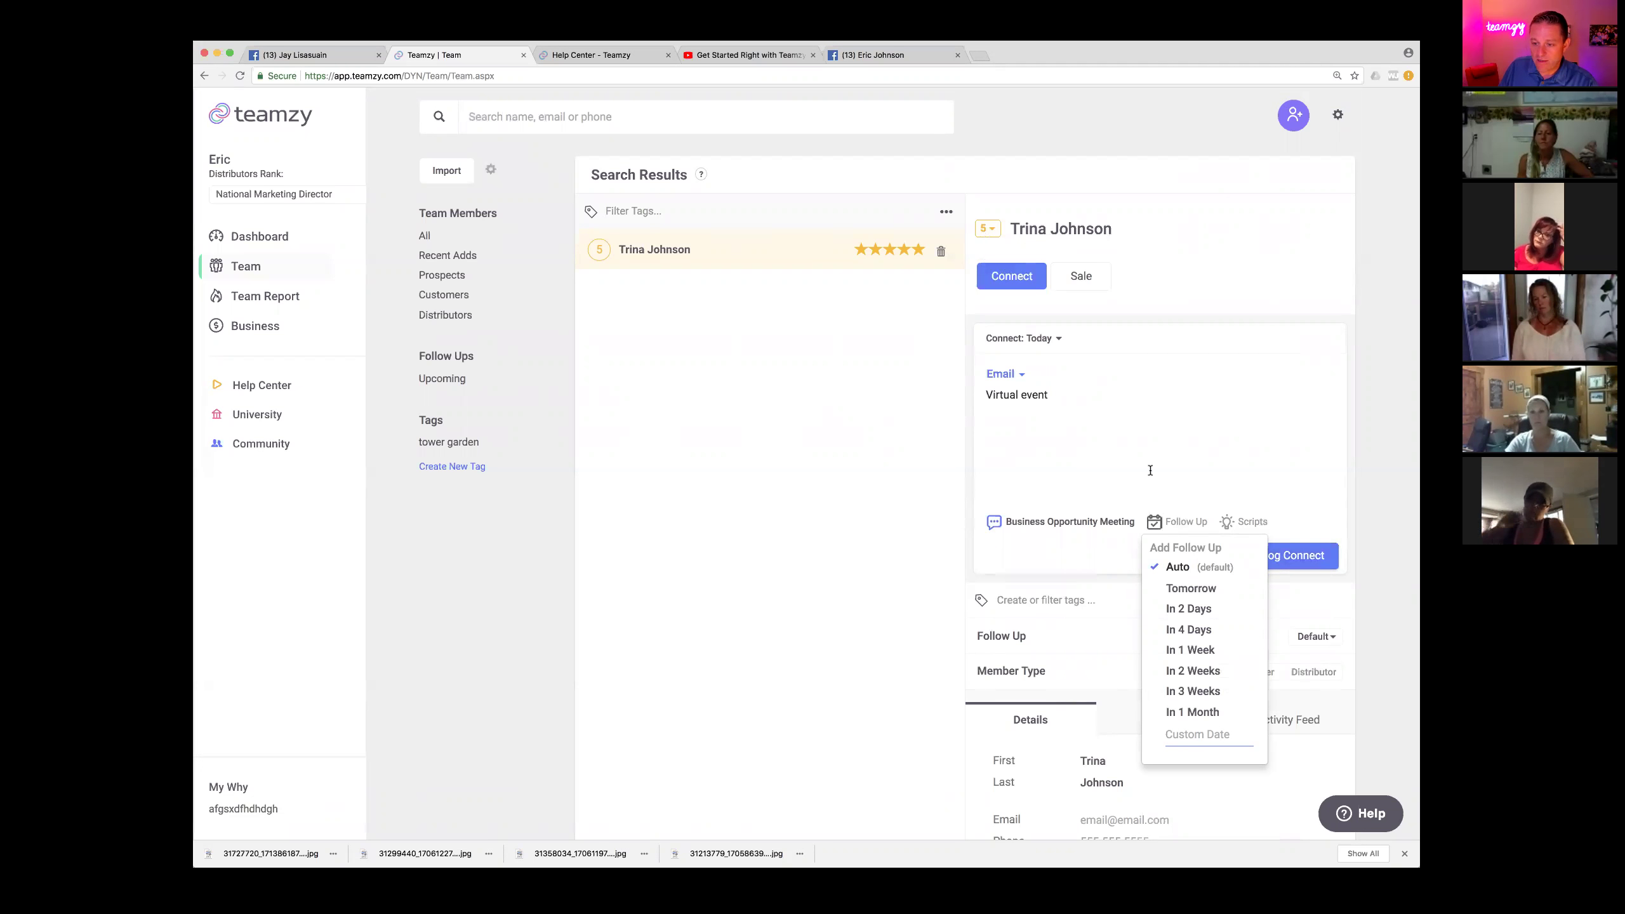
{"action": "left_click", "coordinate": [1189, 590]}
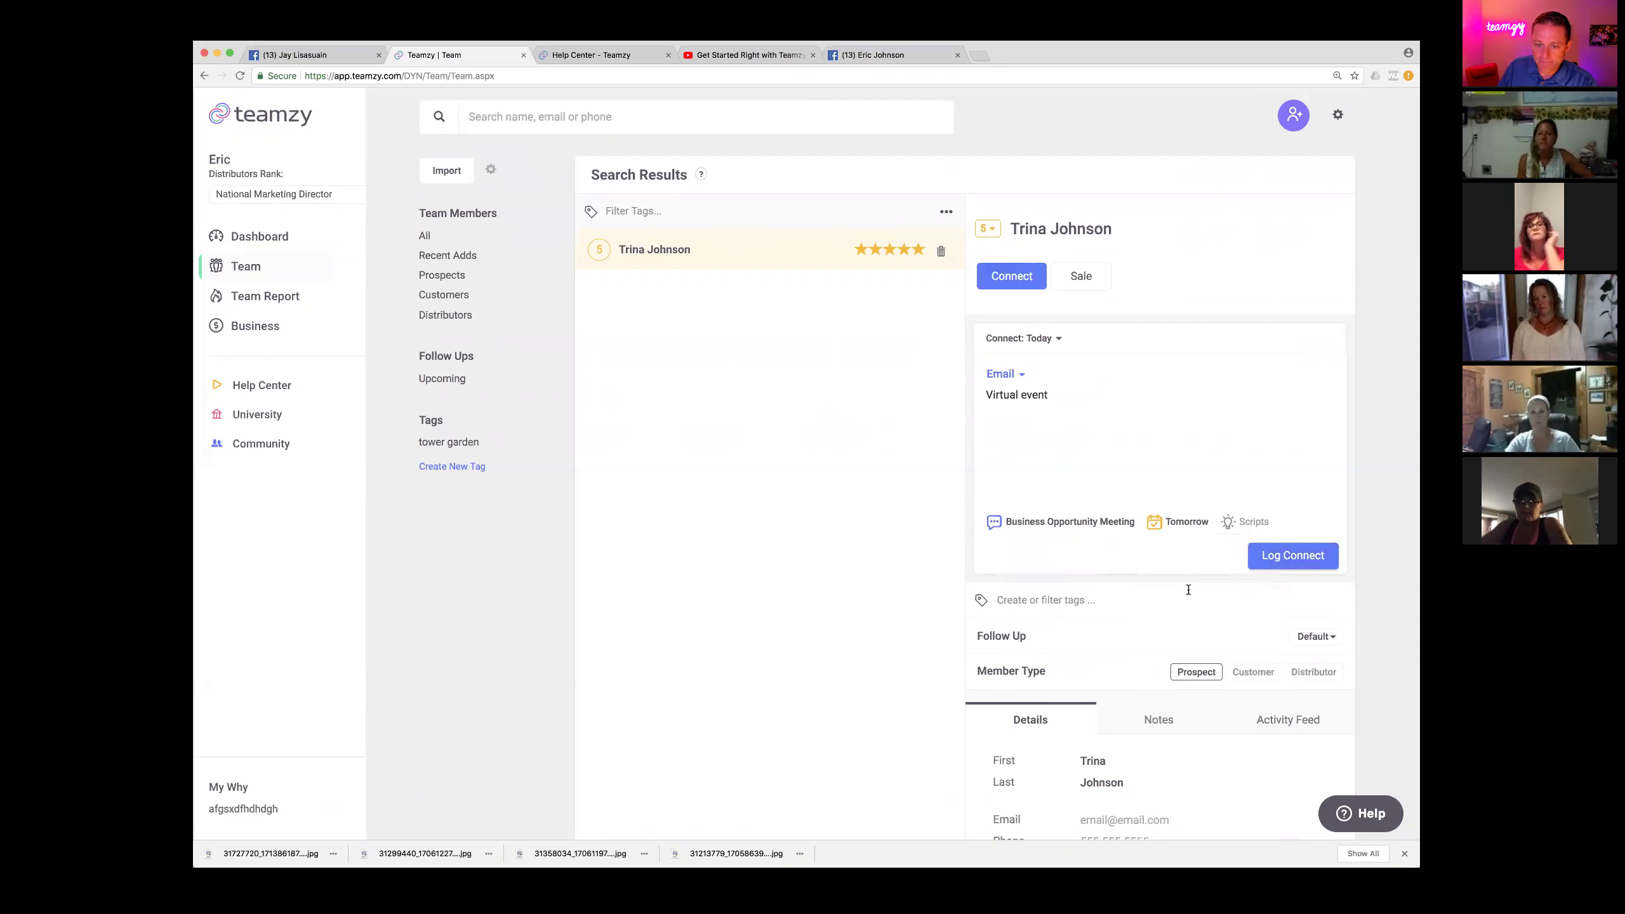
{"action": "left_click", "coordinate": [1289, 555]}
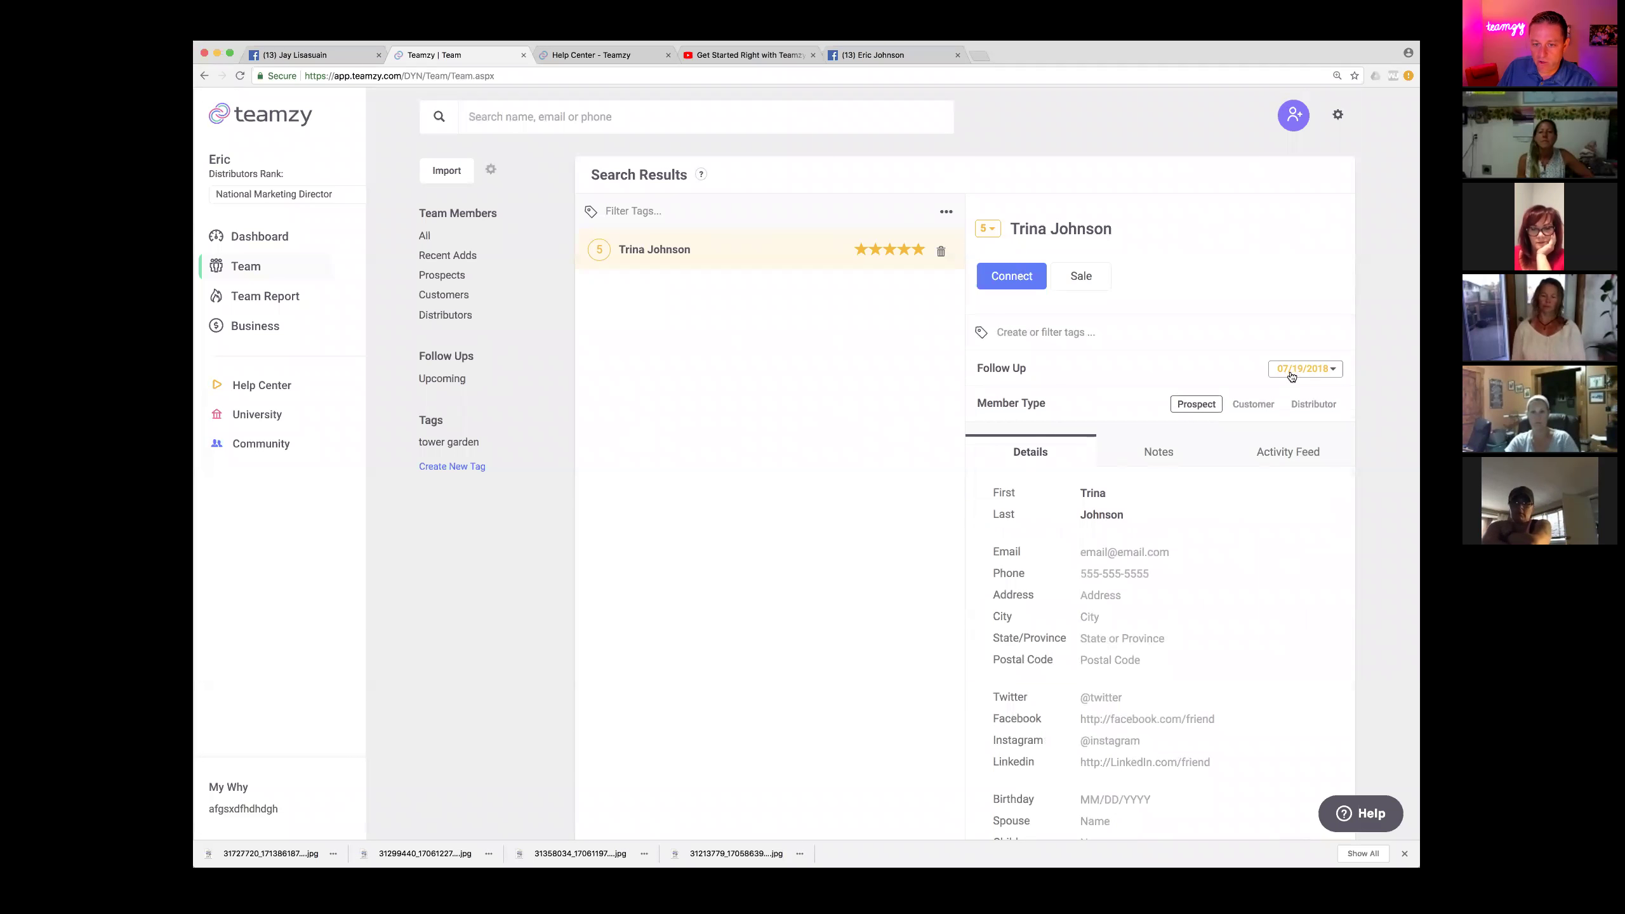
Return to the dashboard and review the Follow Ups list in Power Hour.
{"action": "left_click", "coordinate": [251, 238]}
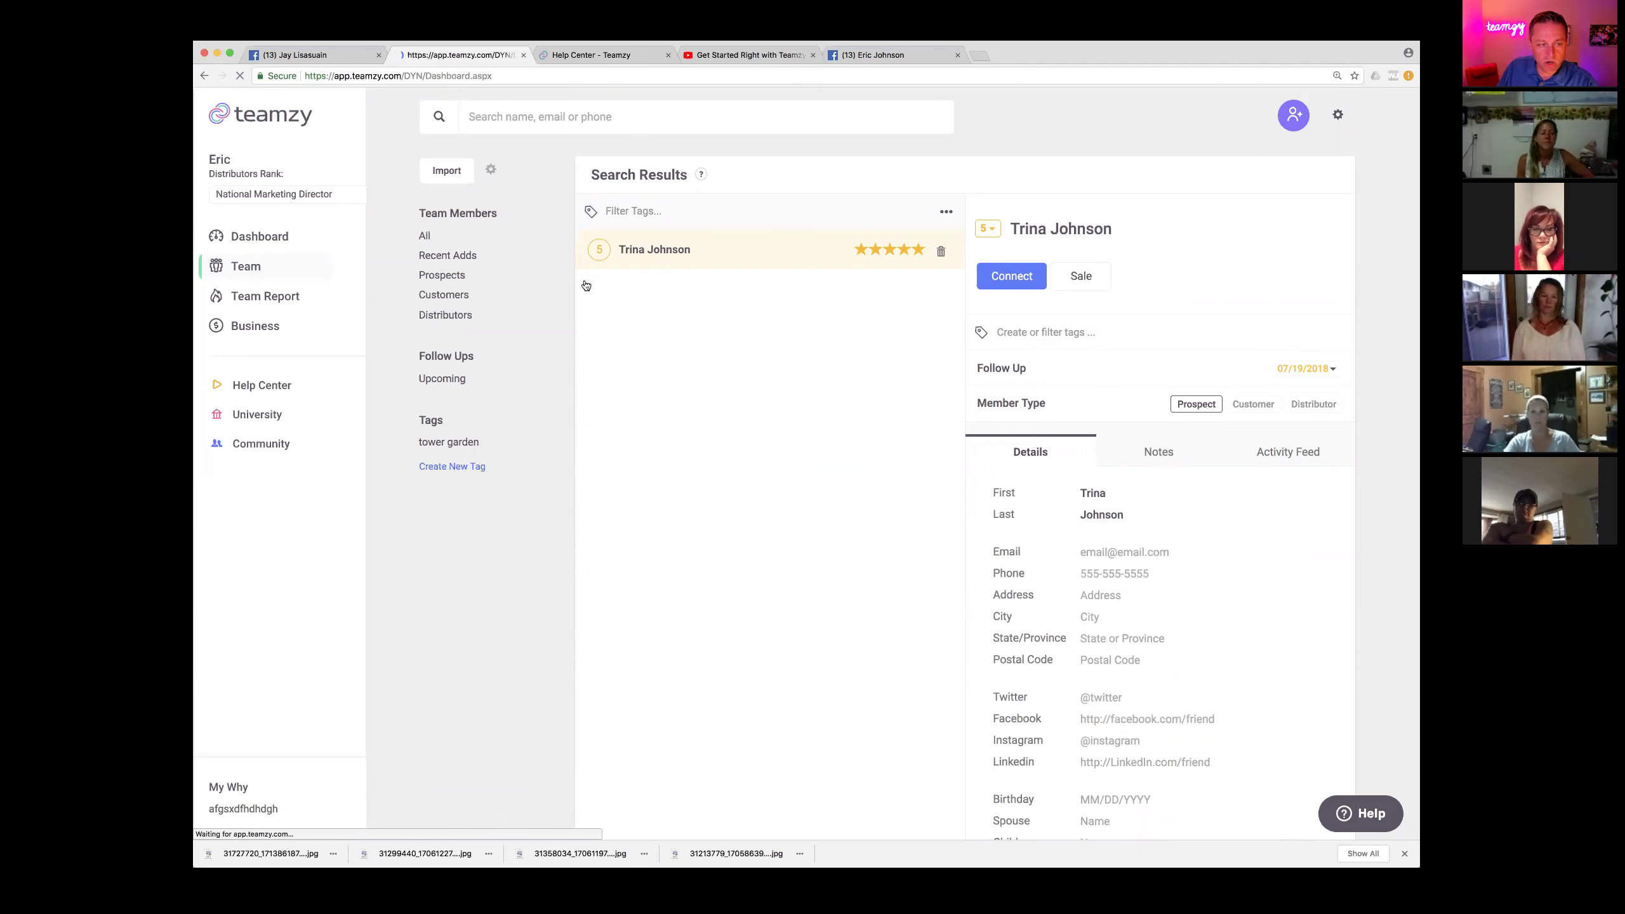
{"action": "left_click", "coordinate": [823, 453]}
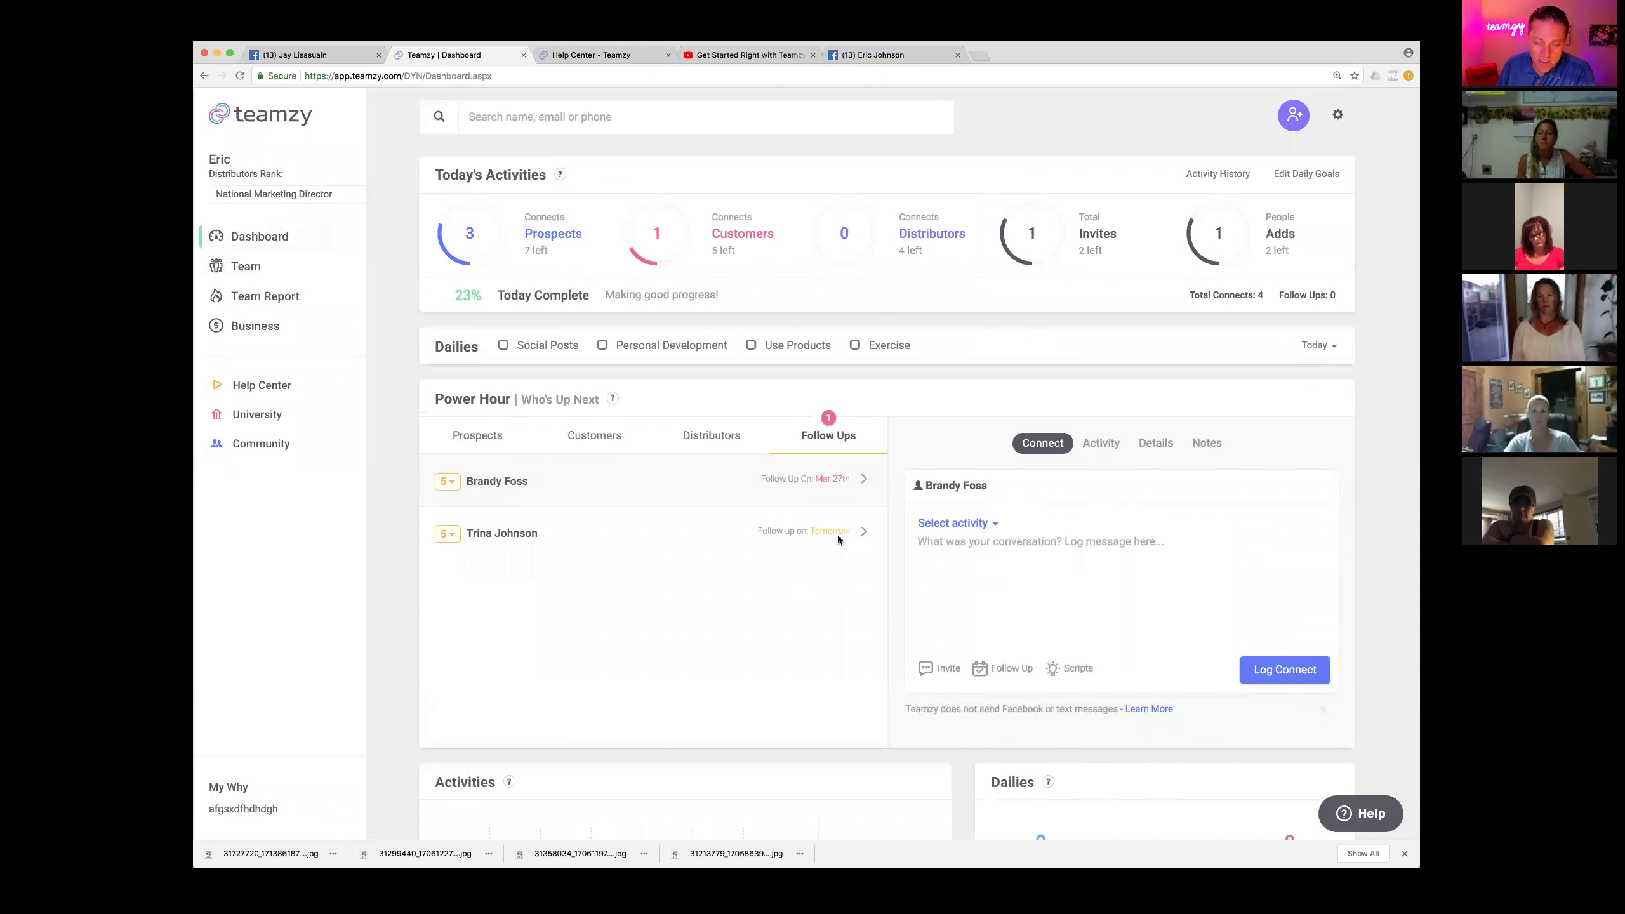
{"action": "left_click", "coordinate": [965, 51]}
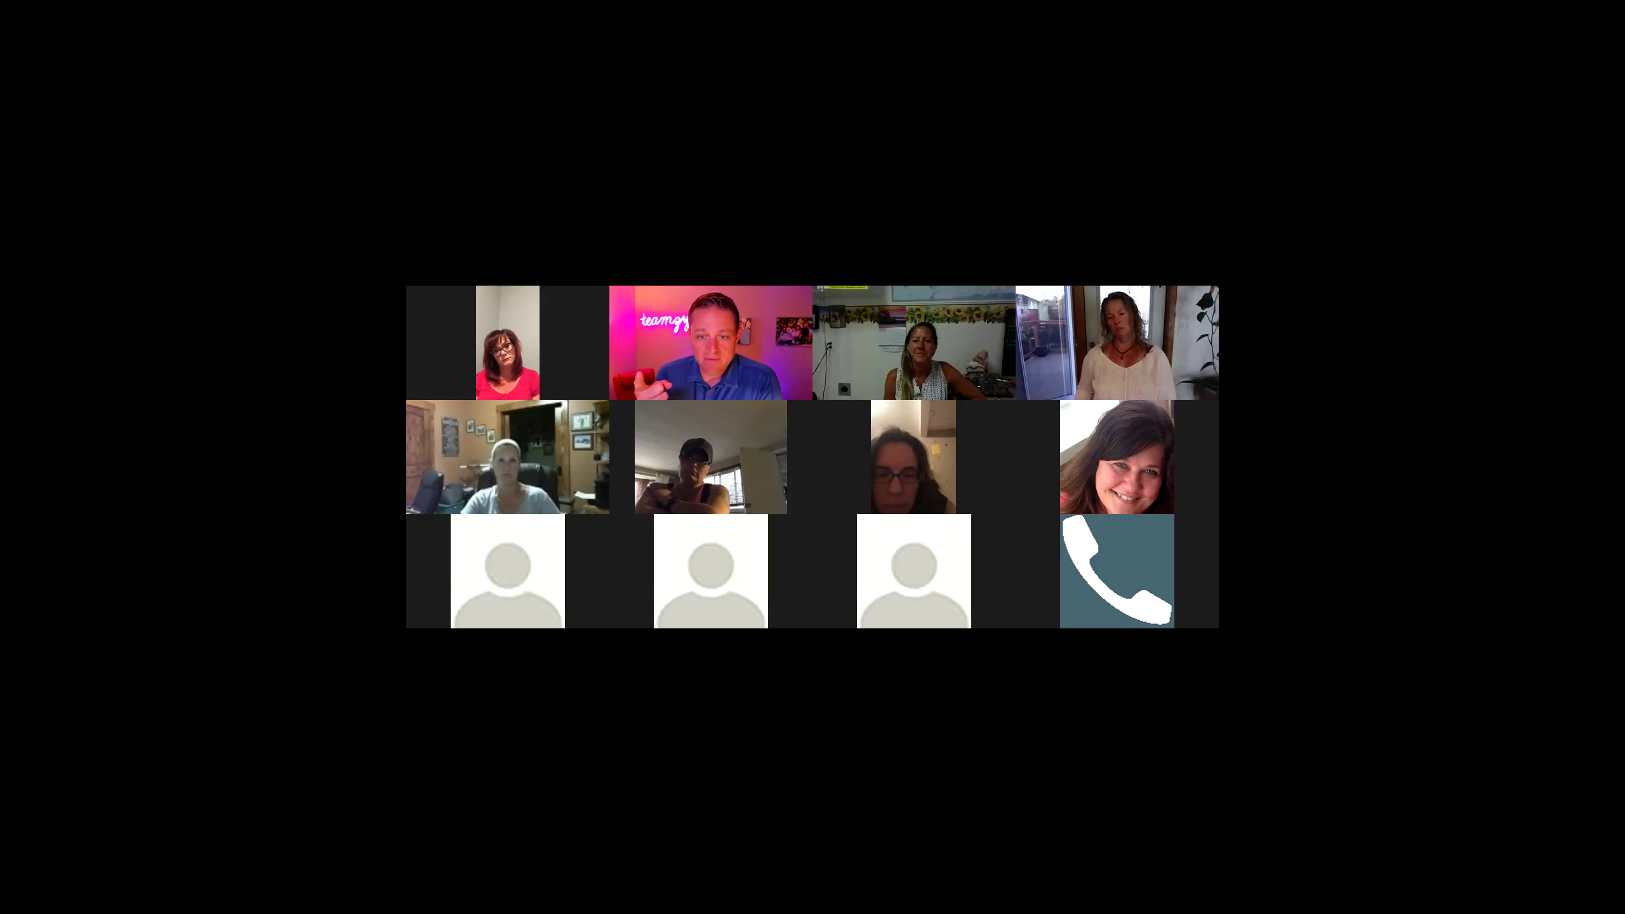
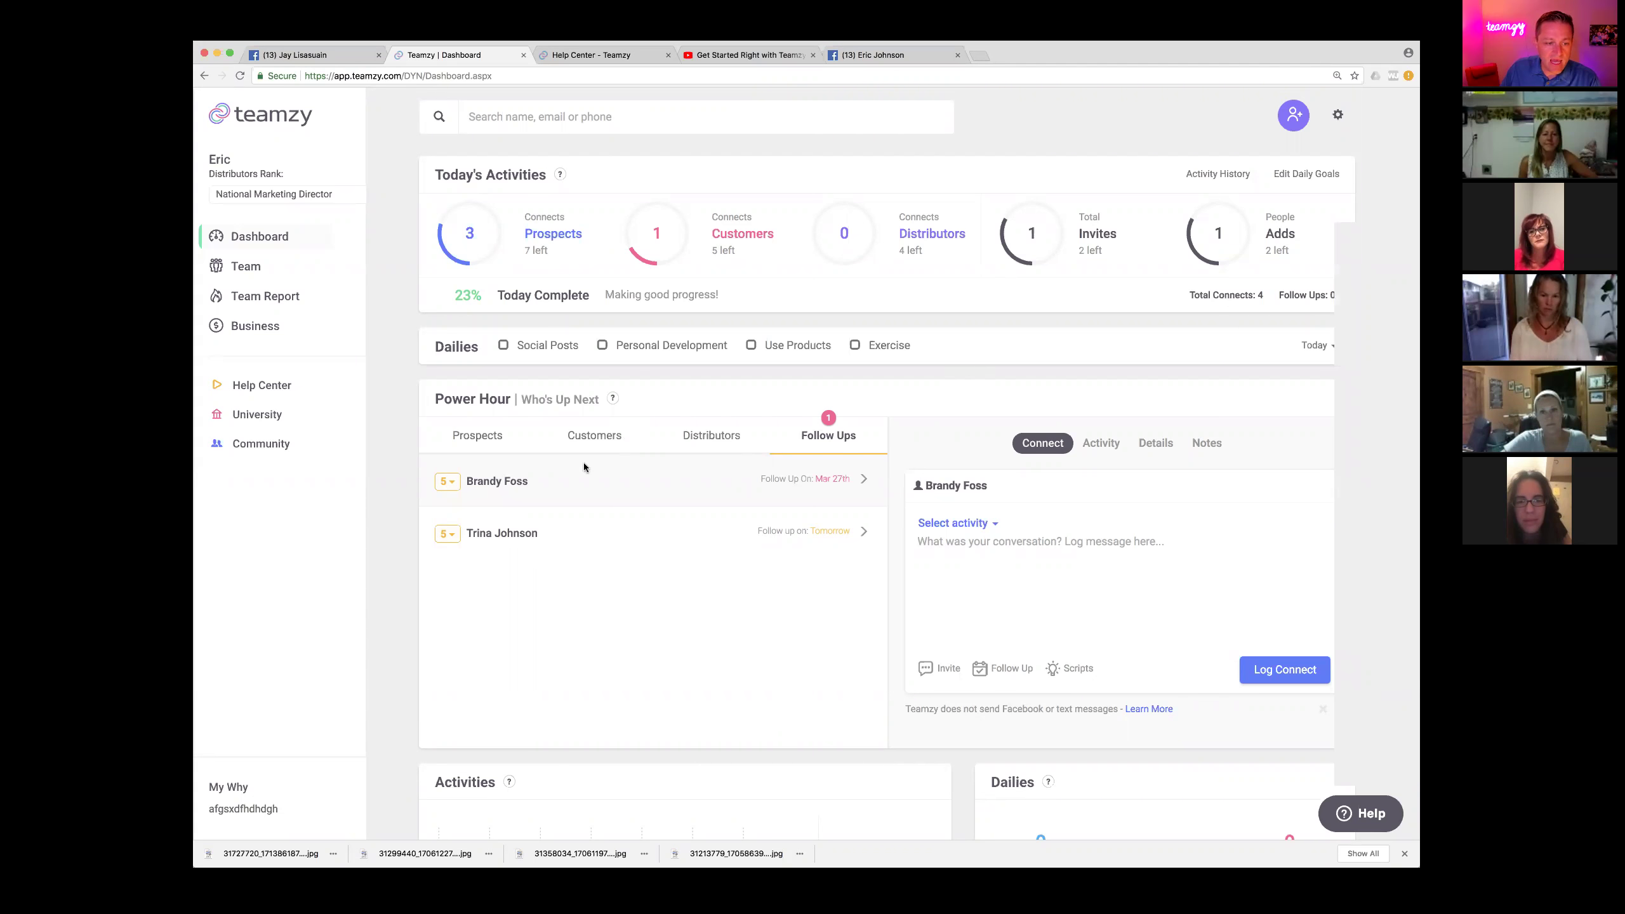
For the prospect due for follow-up tomorrow, browse the Facebook script ideas and copy the Follow Up 1 script.
{"action": "left_click", "coordinate": [501, 535]}
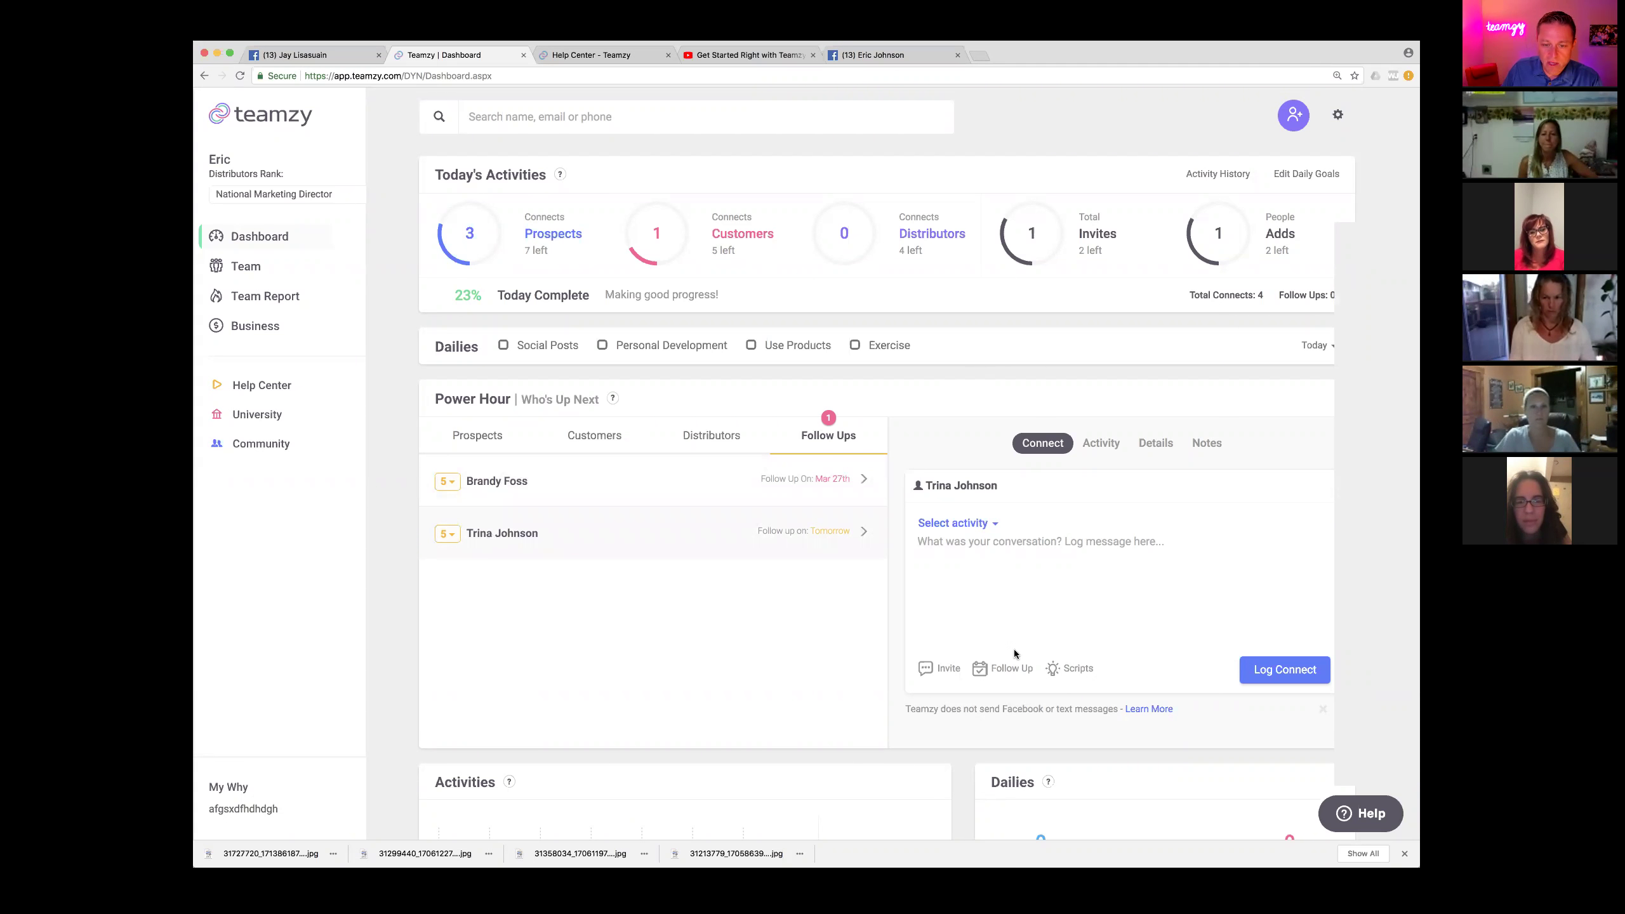
{"action": "left_click", "coordinate": [1080, 673]}
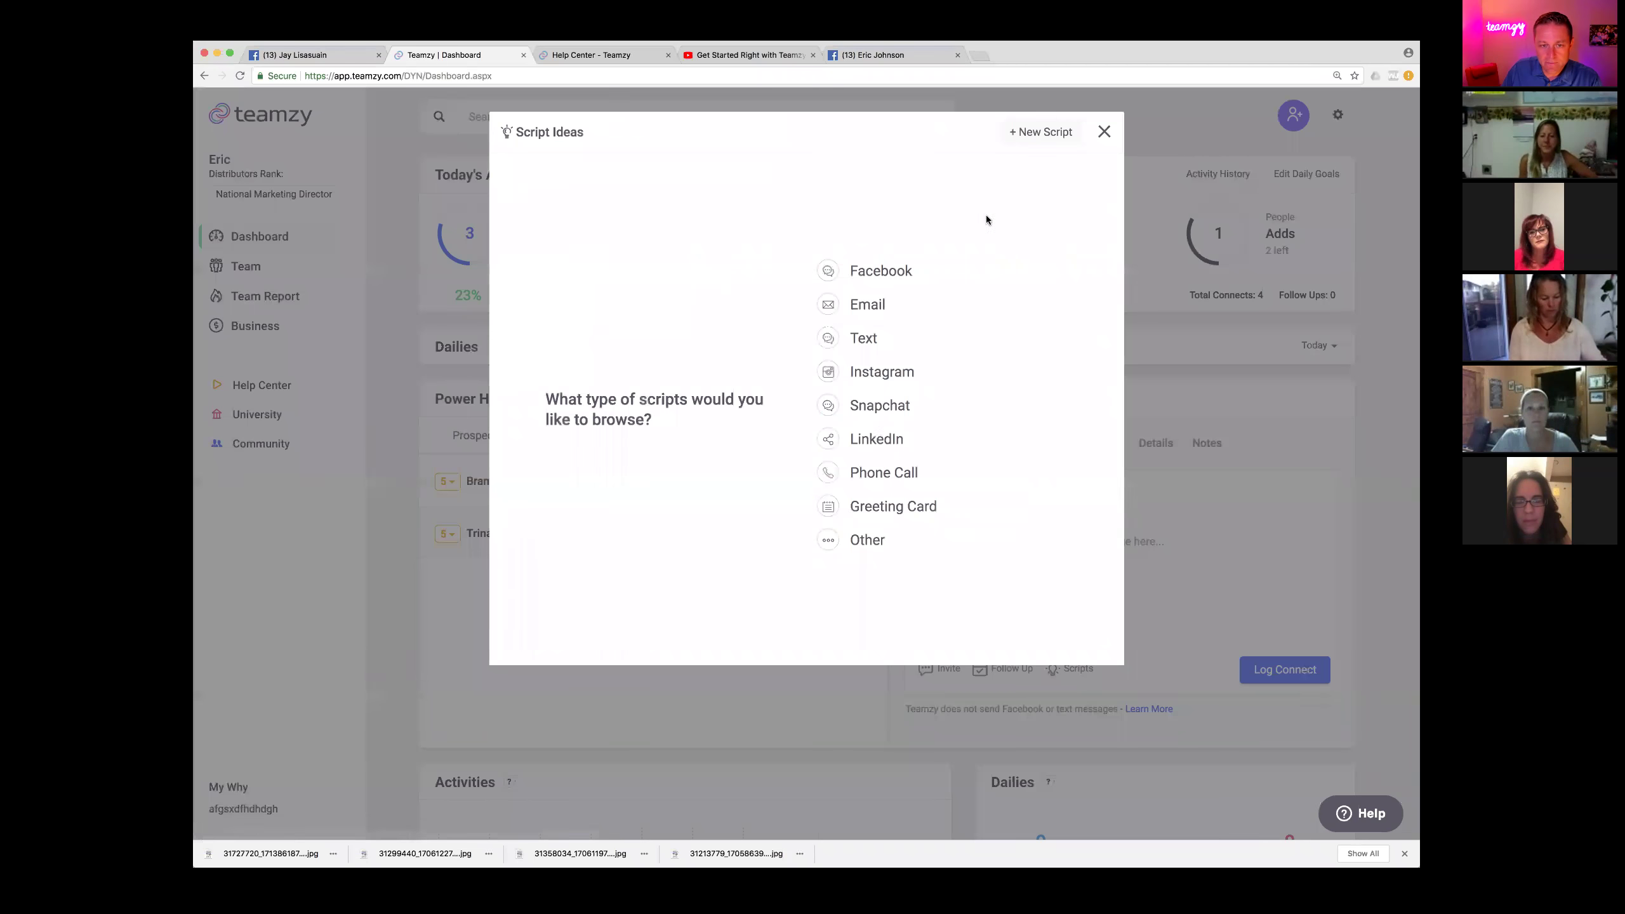
{"action": "left_click", "coordinate": [877, 272]}
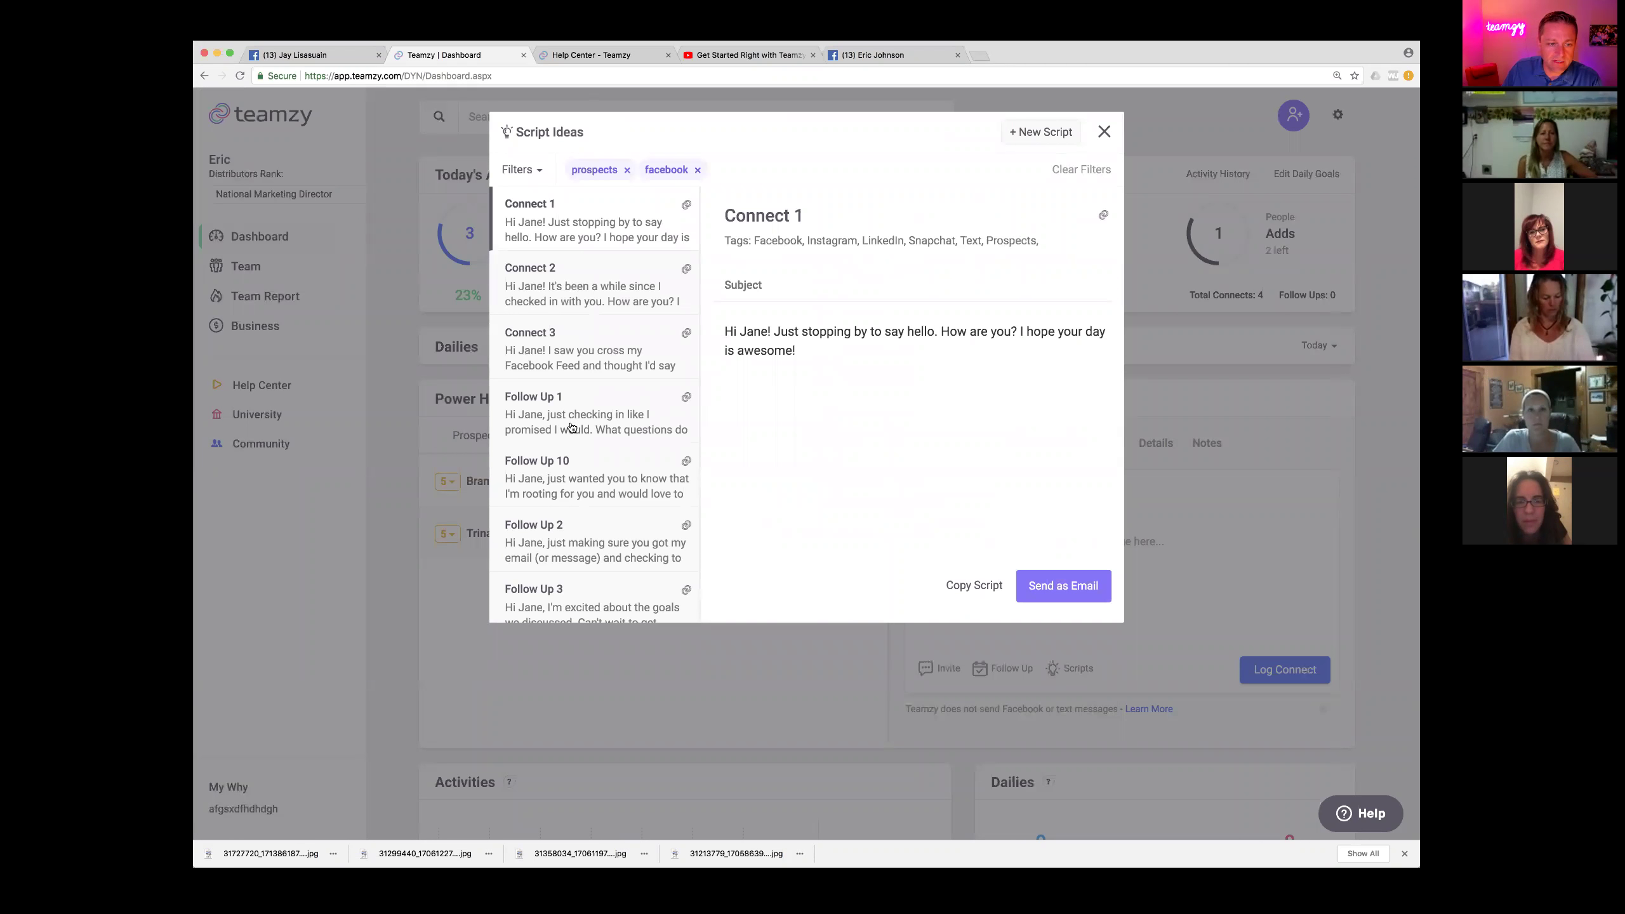
{"action": "left_click", "coordinate": [572, 427]}
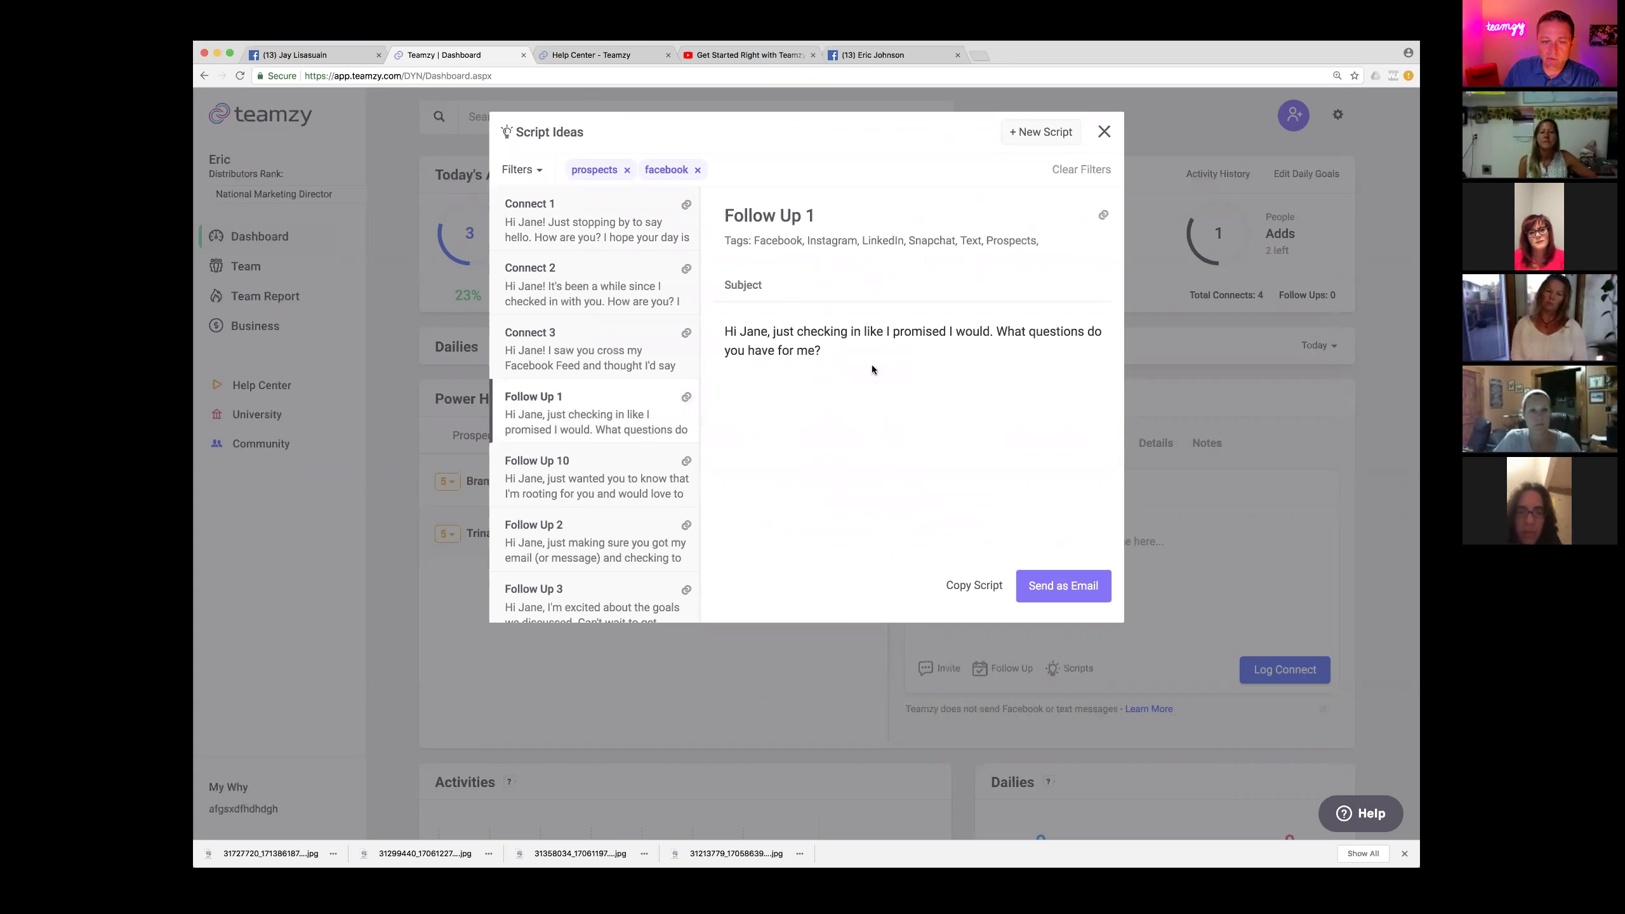
{"action": "left_click", "coordinate": [973, 586]}
Paste the copied script into the prospect's connect message and replace the placeholder name with the prospect's first name.
{"action": "left_click", "coordinate": [1219, 566]}
{"action": "right_click", "coordinate": [1027, 551]}
{"action": "left_click", "coordinate": [1043, 627]}
{"action": "key", "text": "super+v"}
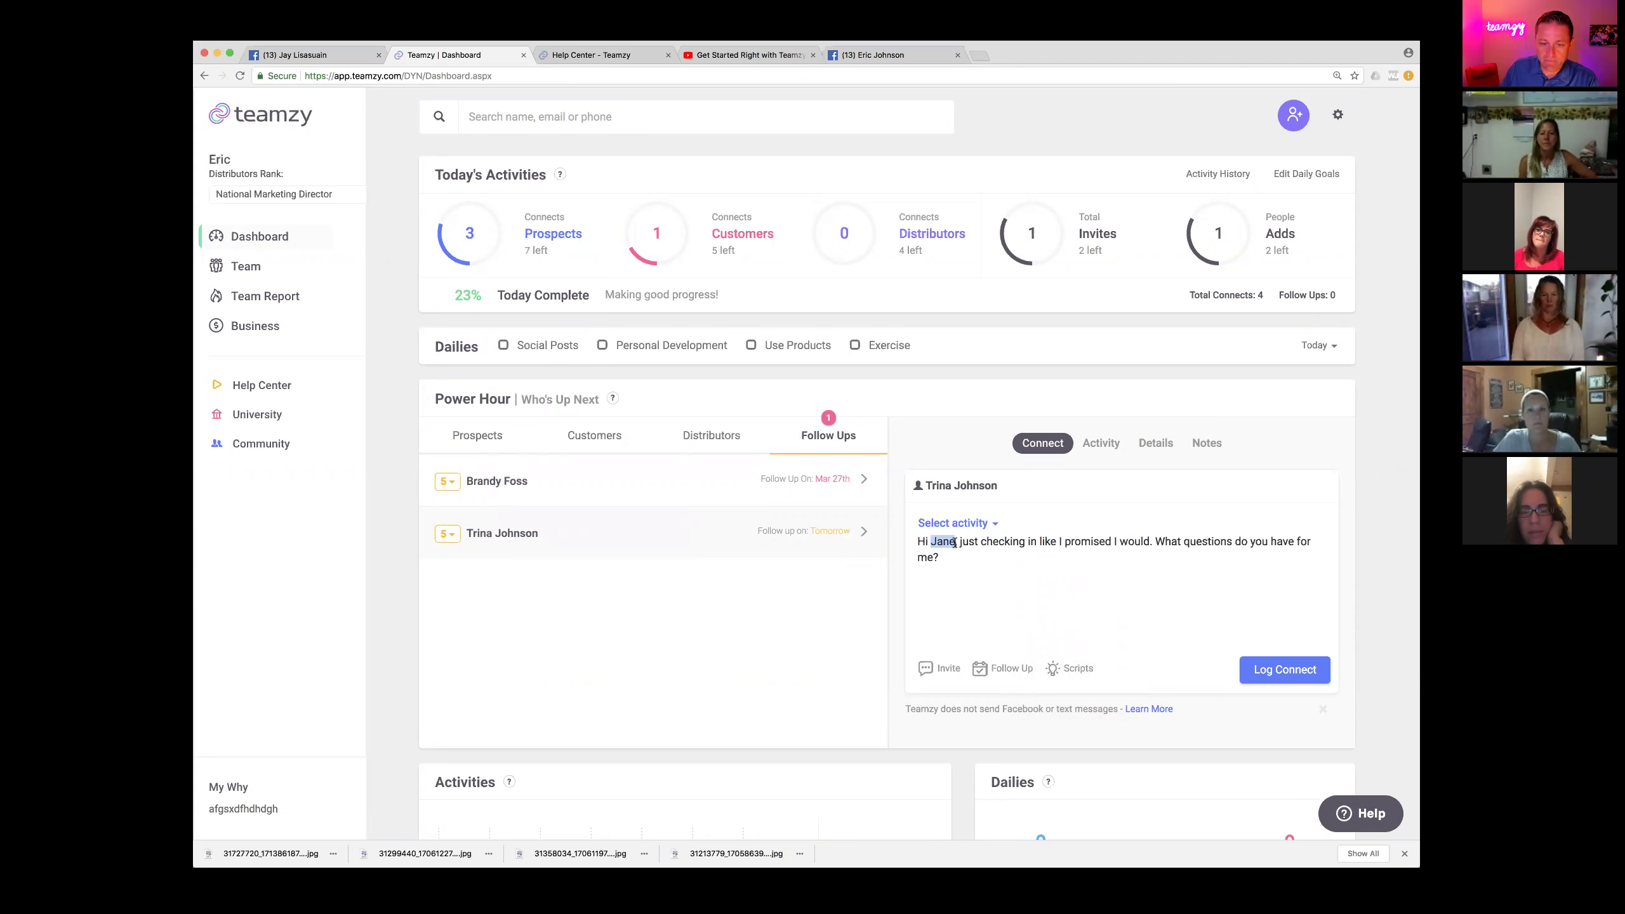
{"action": "type", "text": "Trina"}
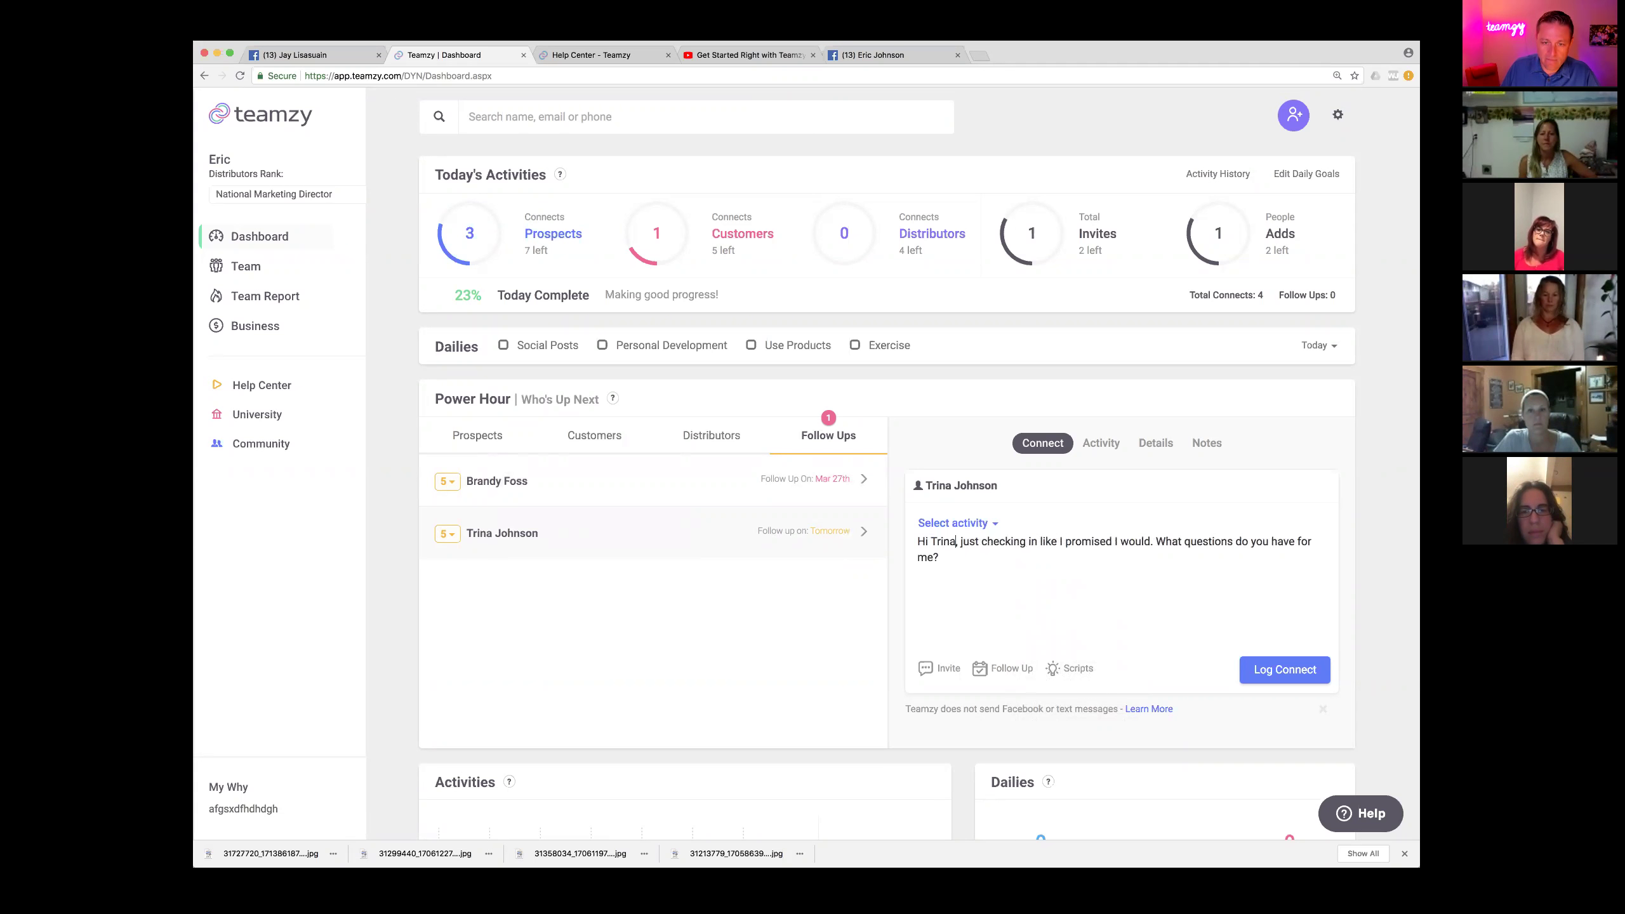
Copy the whole personalized follow-up text from the connect message.
{"action": "left_click_drag", "start_coordinate": [923, 544], "coordinate": [938, 556]}
{"action": "right_click", "coordinate": [938, 555]}
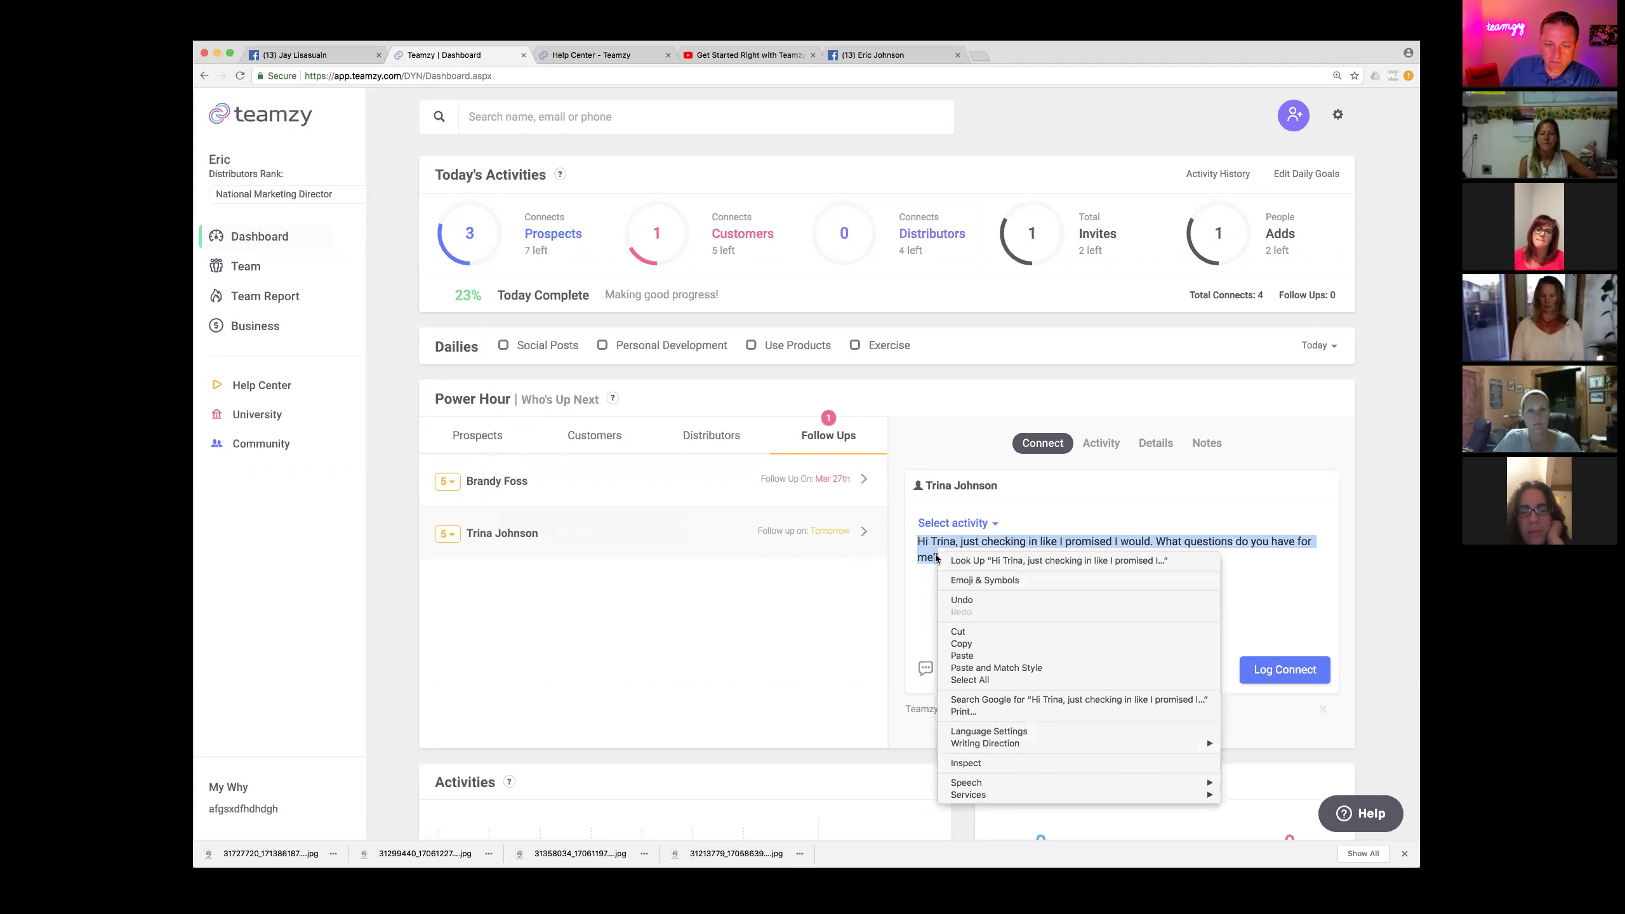
{"action": "left_click", "coordinate": [973, 642]}
Switch to Facebook, search for the prospect by name, close the old chat and start a new message to them.
{"action": "left_click", "coordinate": [345, 55]}
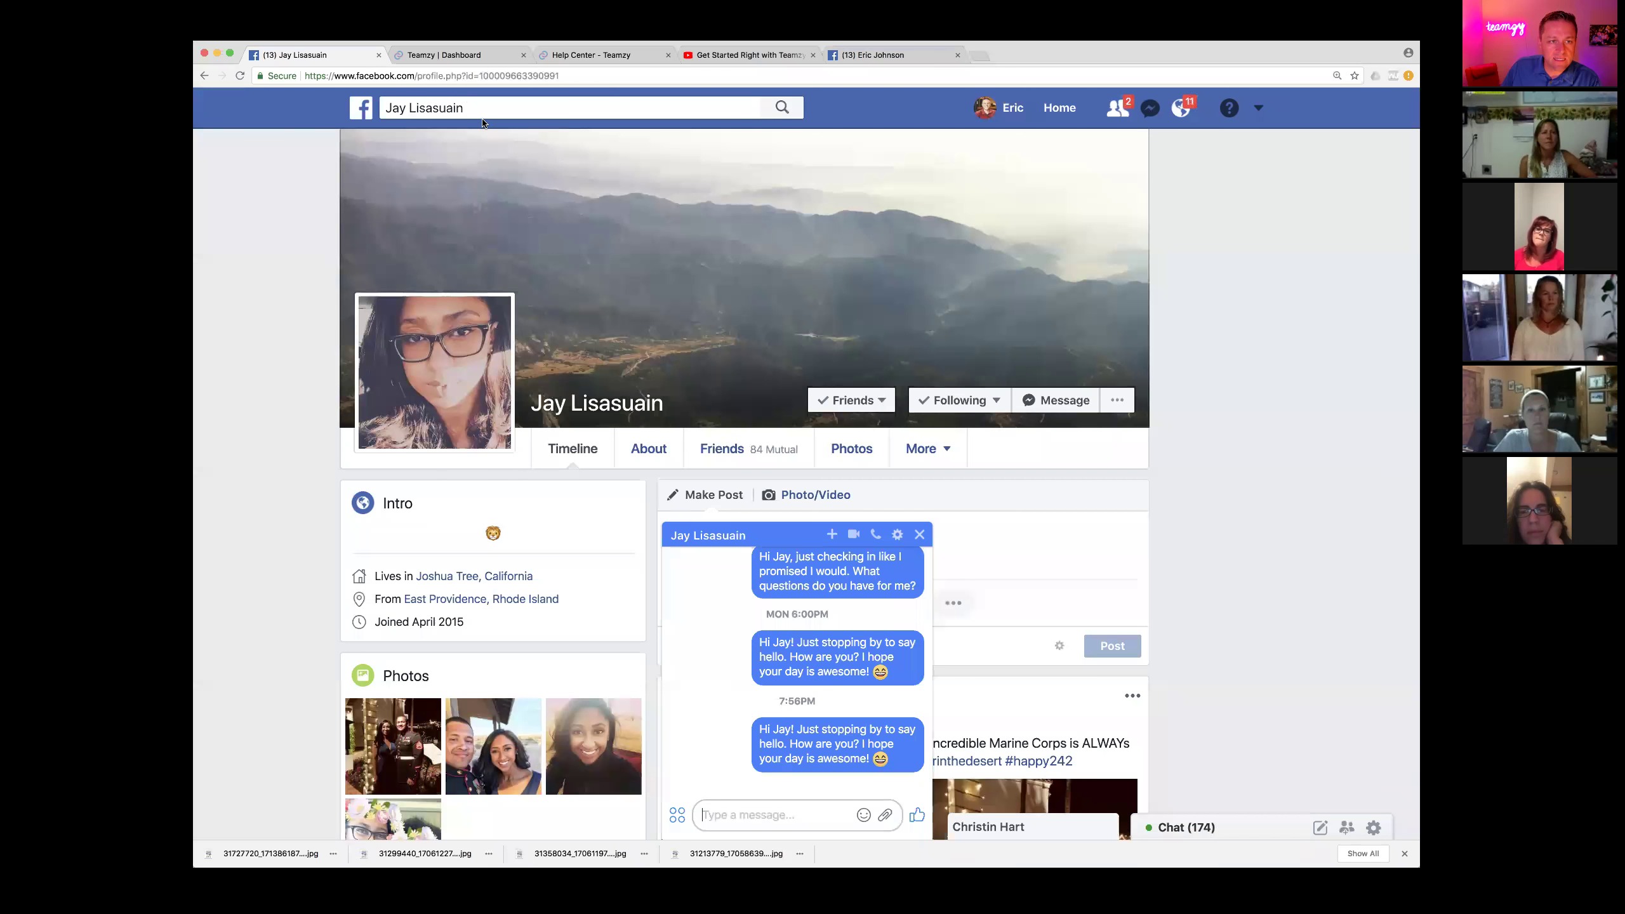
{"action": "left_click", "coordinate": [483, 109]}
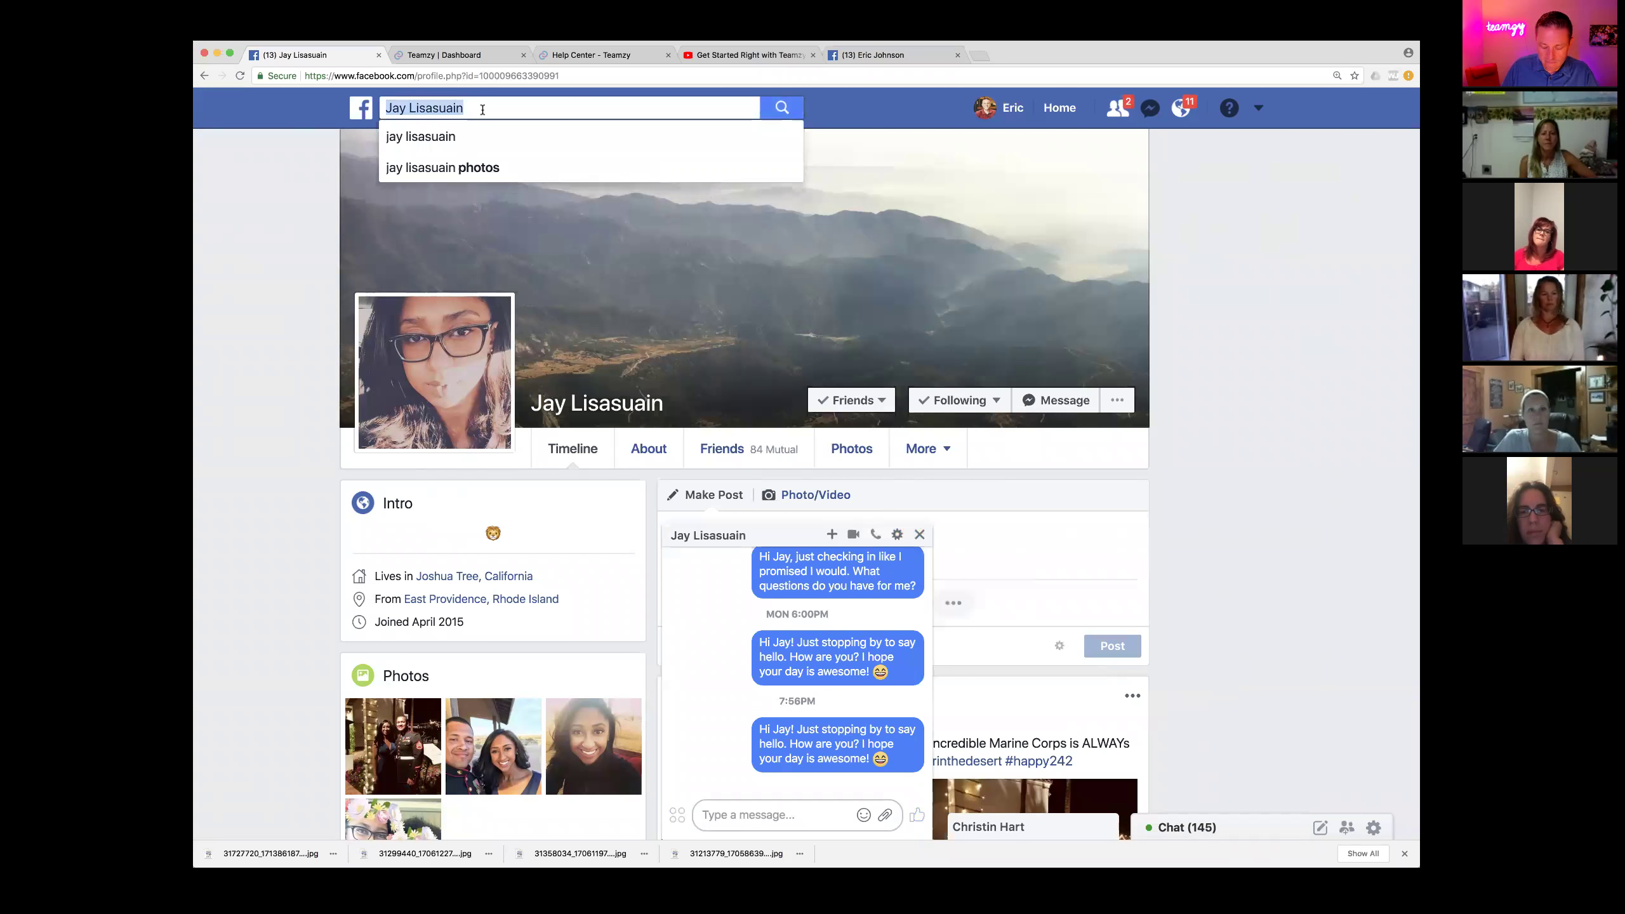
{"action": "type", "text": "trina"}
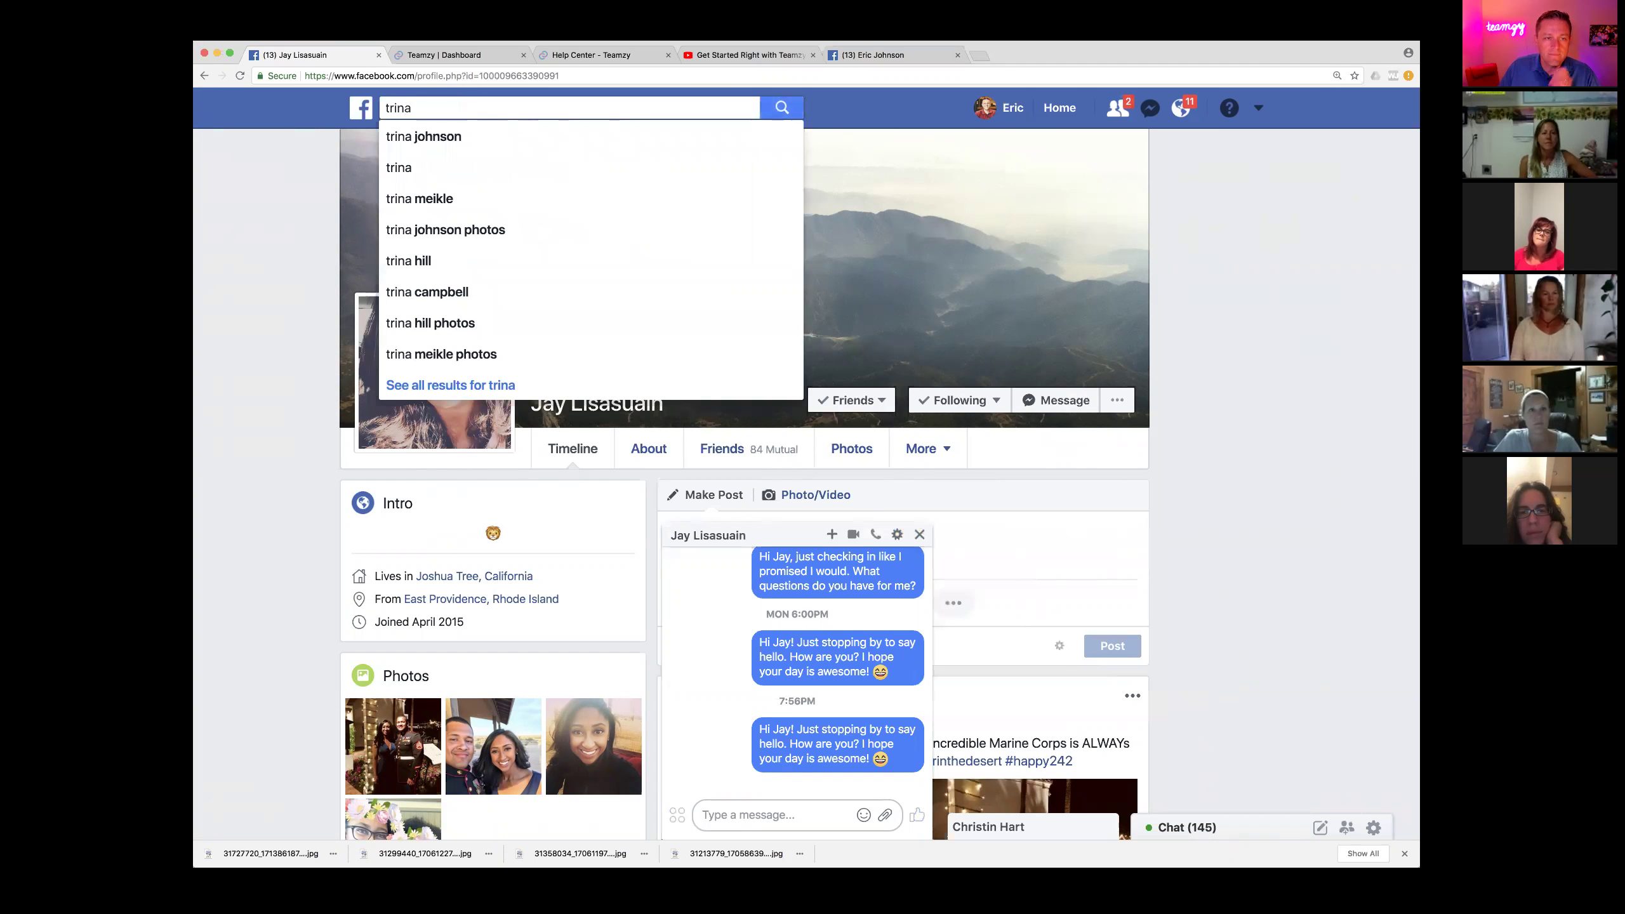
{"action": "left_click", "coordinate": [423, 136]}
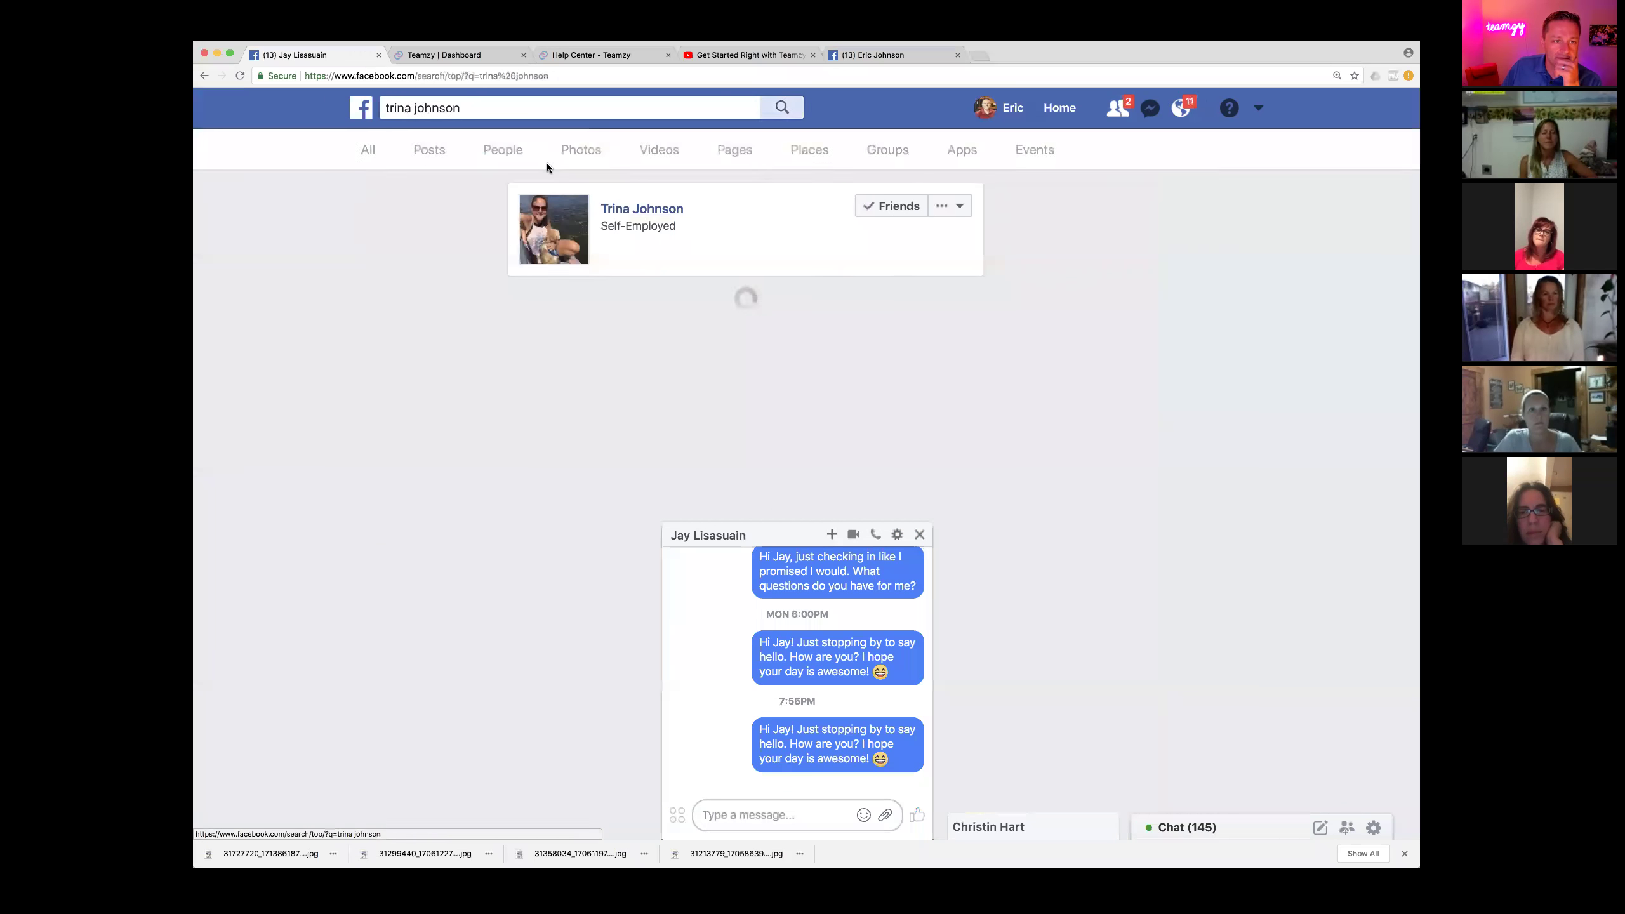
{"action": "left_click", "coordinate": [919, 535]}
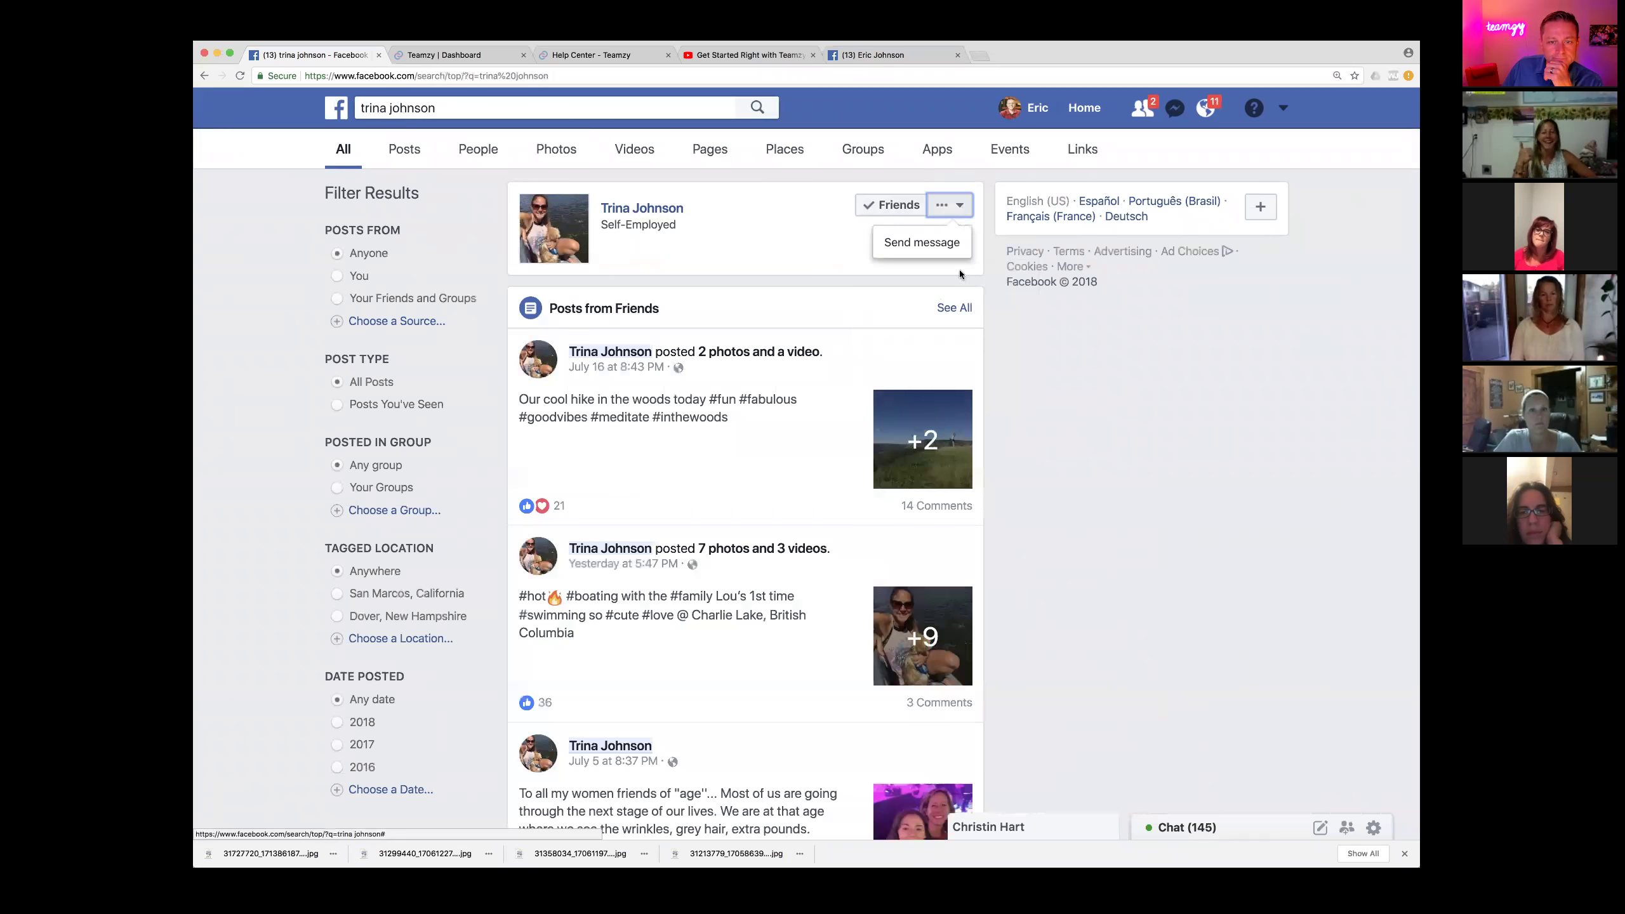
{"action": "left_click", "coordinate": [916, 243]}
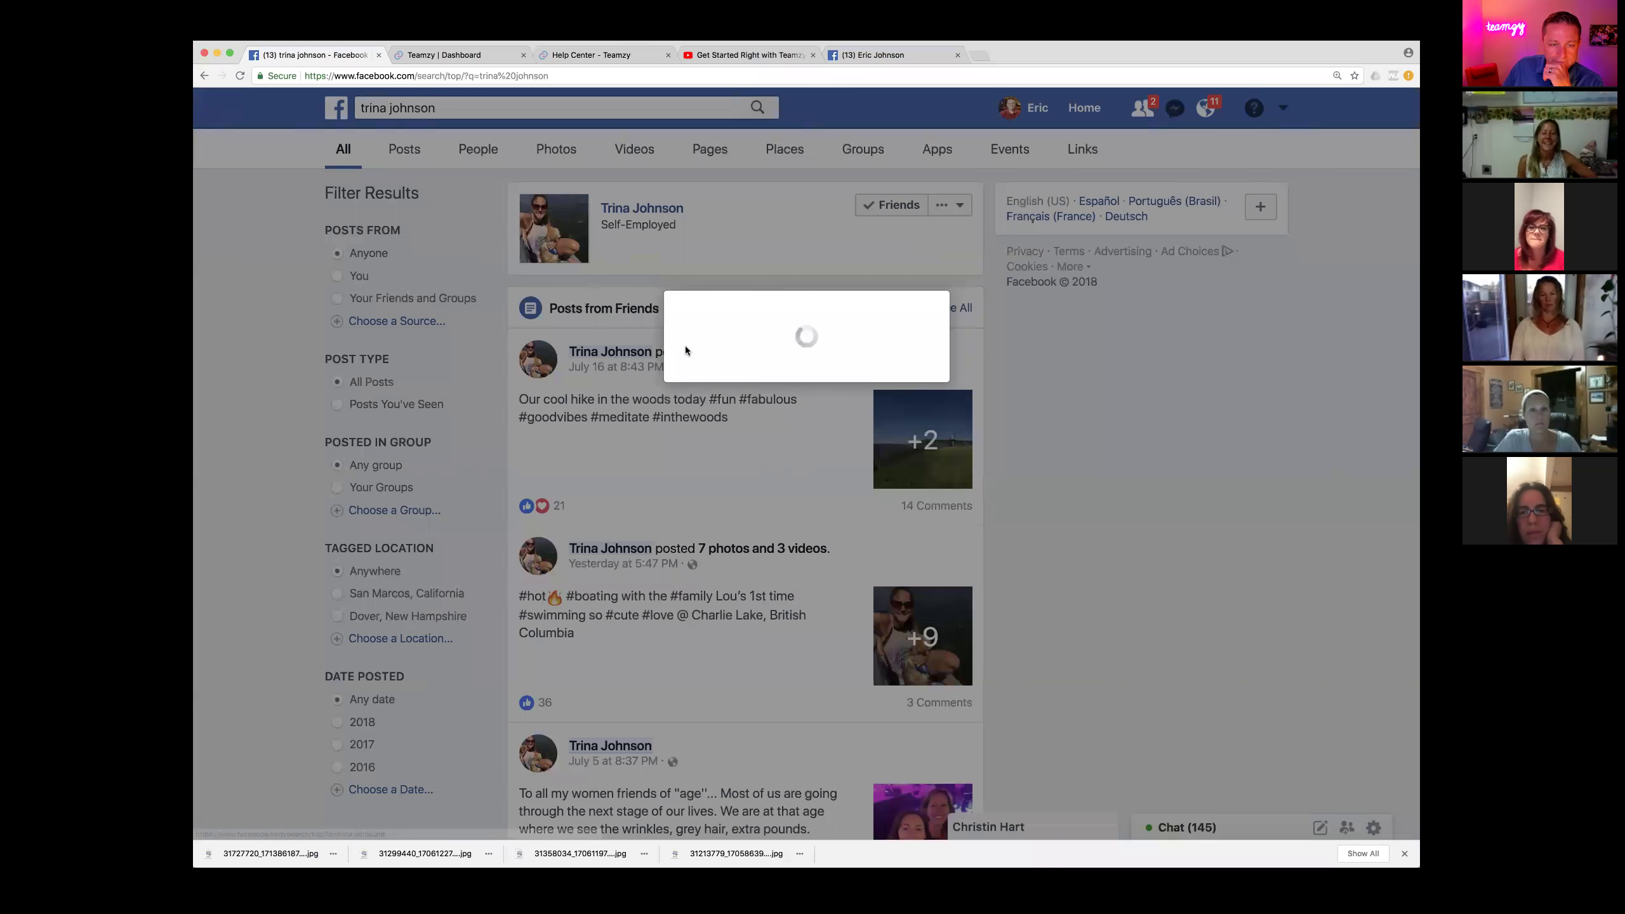
Paste the personalized follow-up text into the new Facebook message and send it.
{"action": "right_click", "coordinate": [693, 367]}
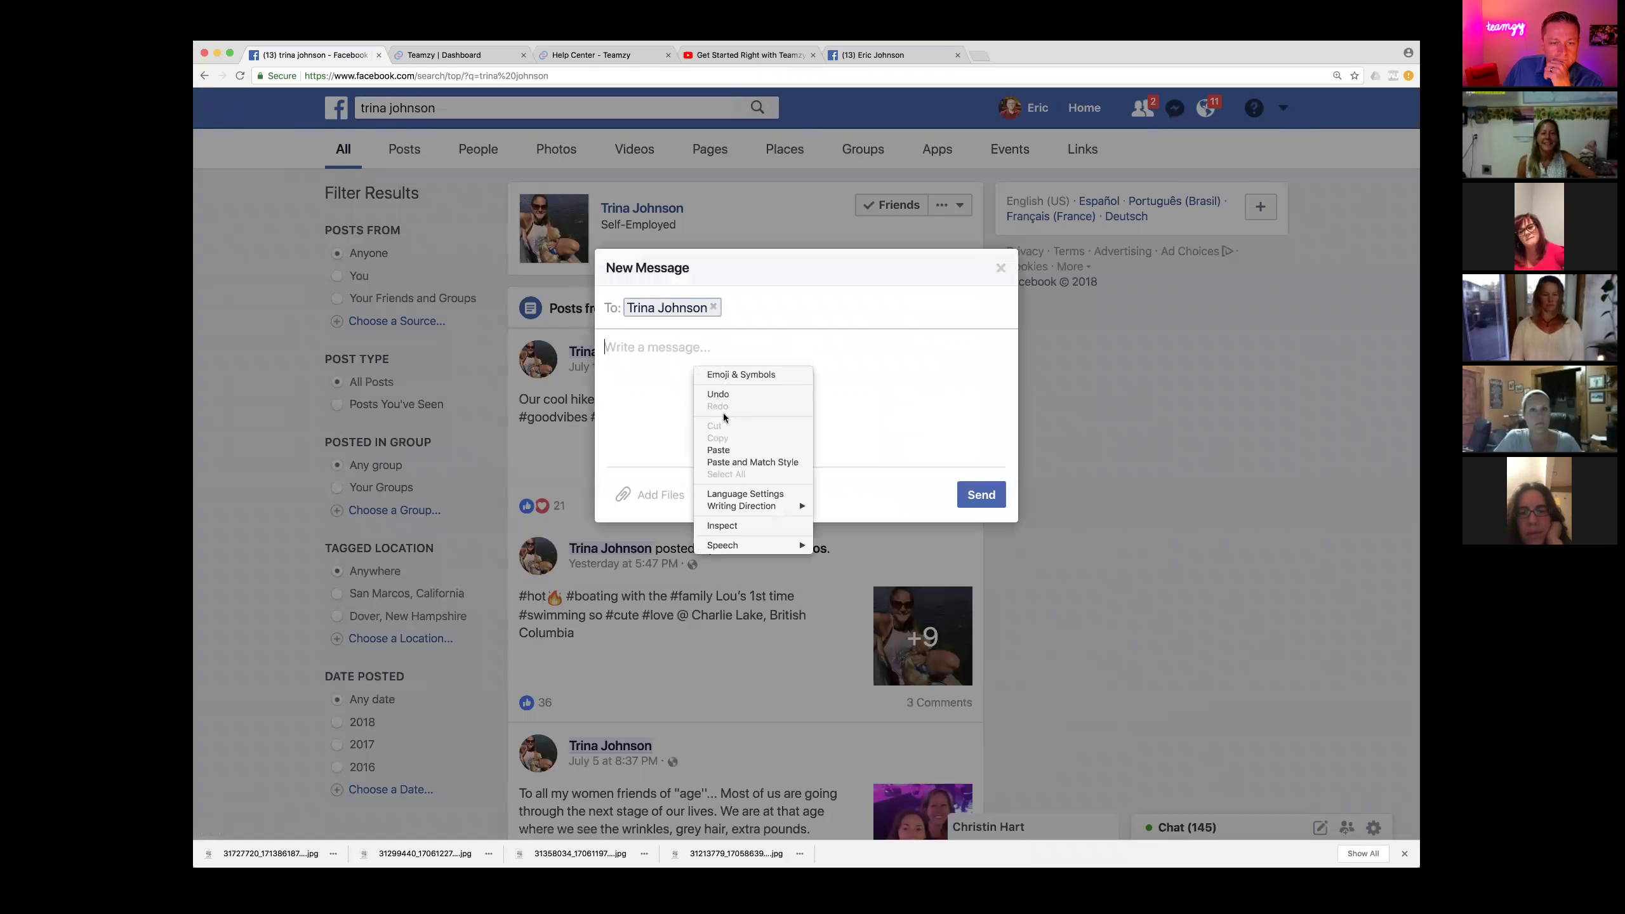
{"action": "left_click", "coordinate": [726, 452]}
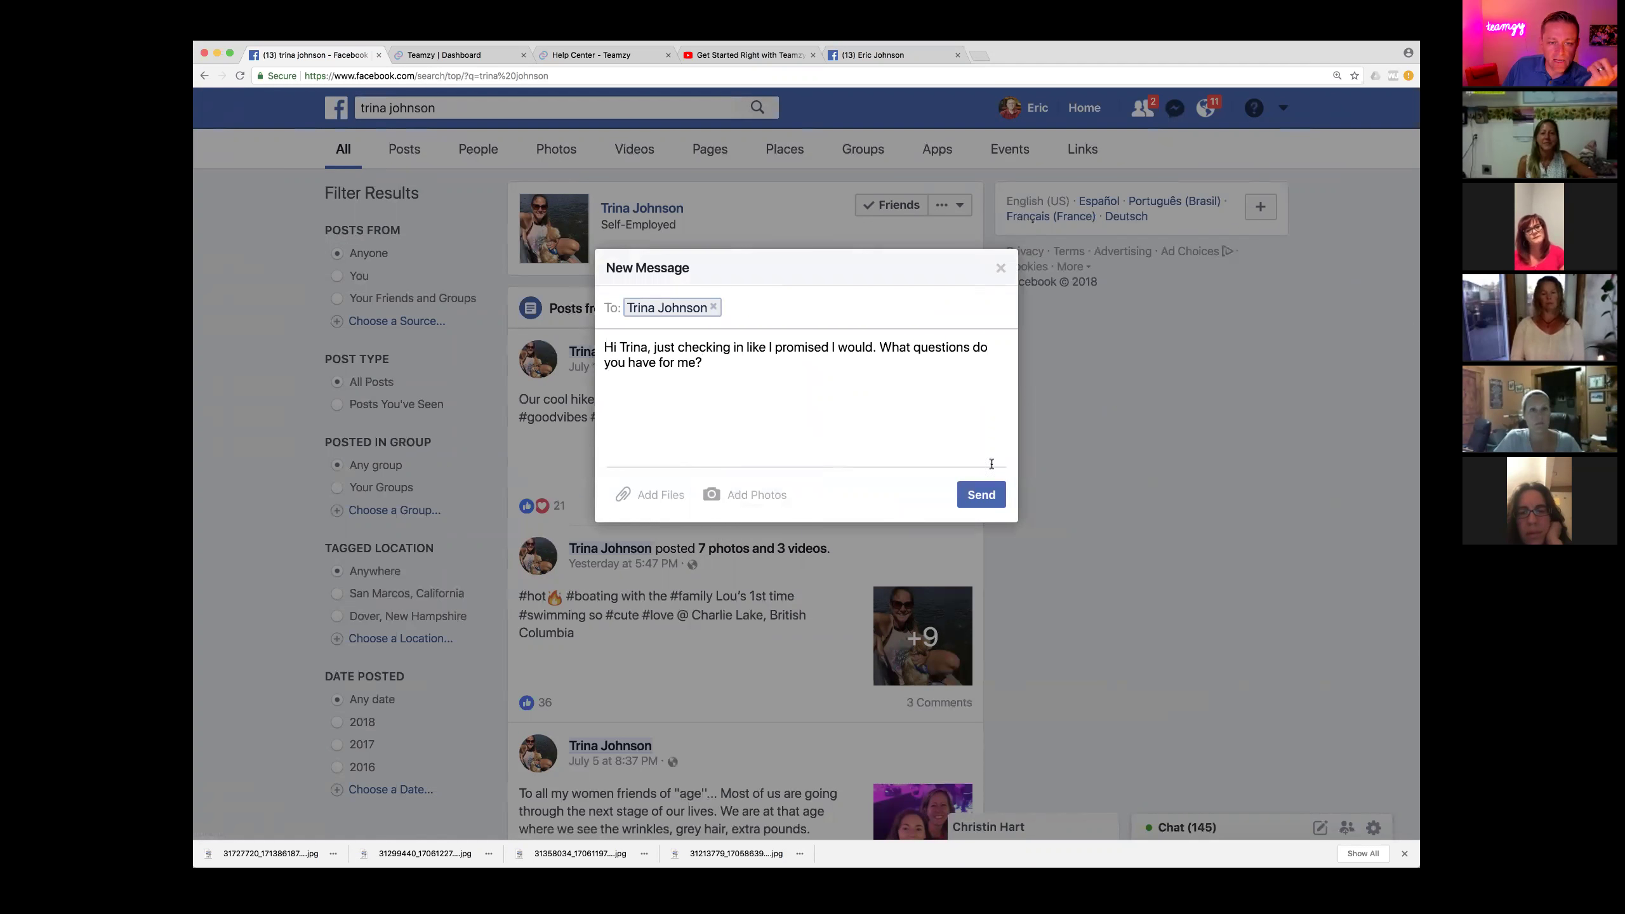
{"action": "left_click", "coordinate": [993, 502]}
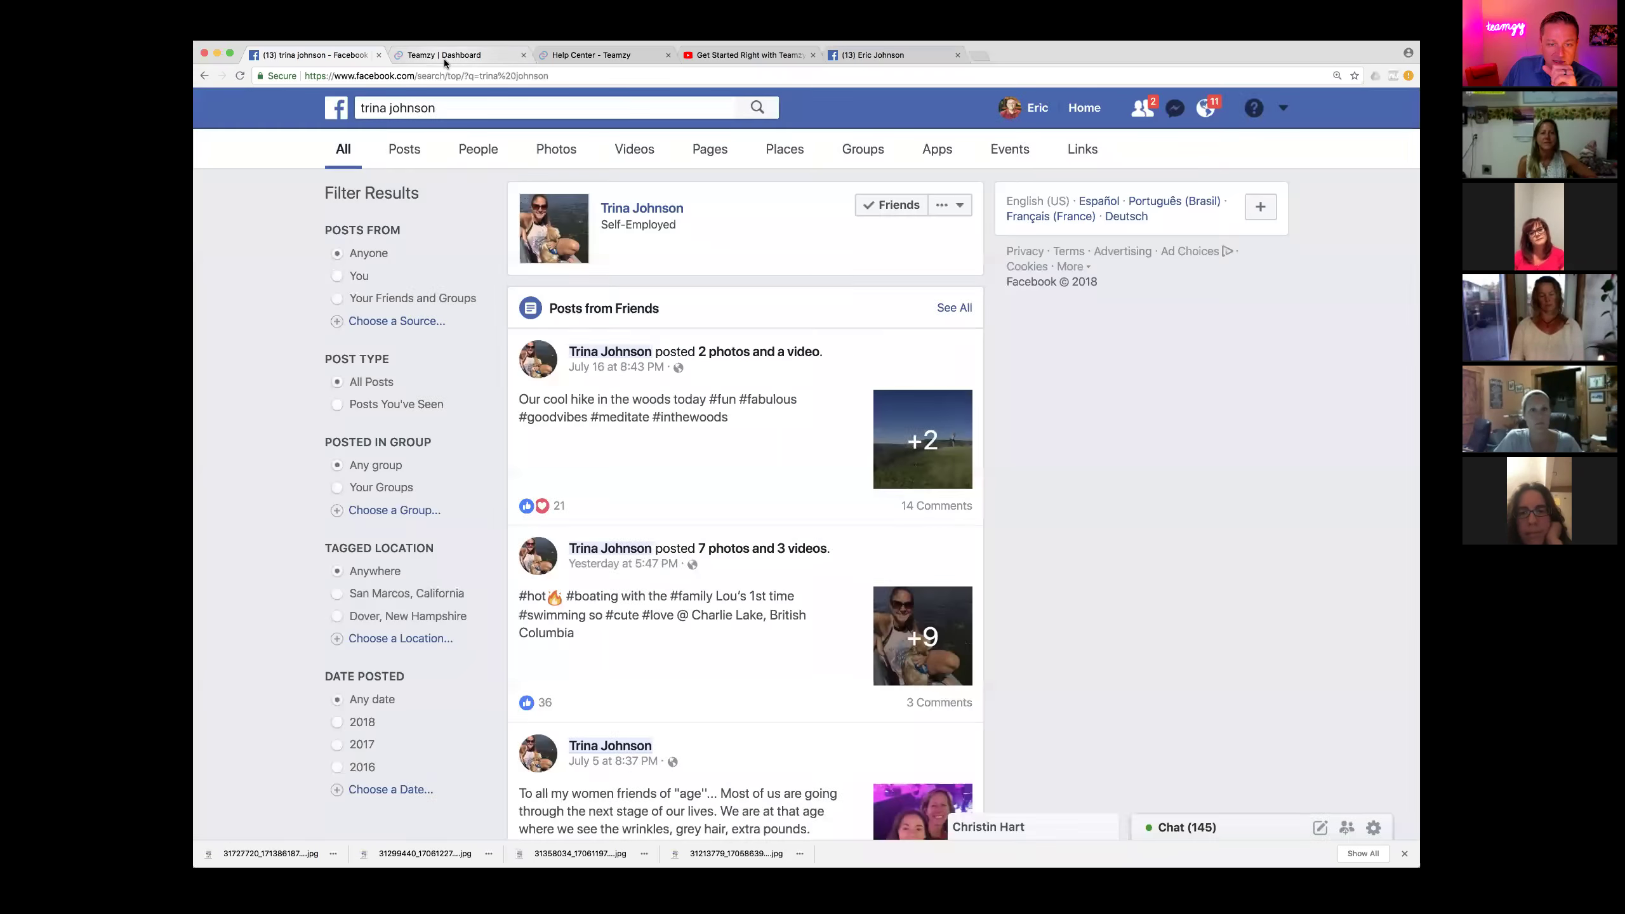
Back in Teamzy, set the connect's activity to Facebook Message and its follow-up to In 2 Days, and log the connect.
{"action": "left_click", "coordinate": [443, 57]}
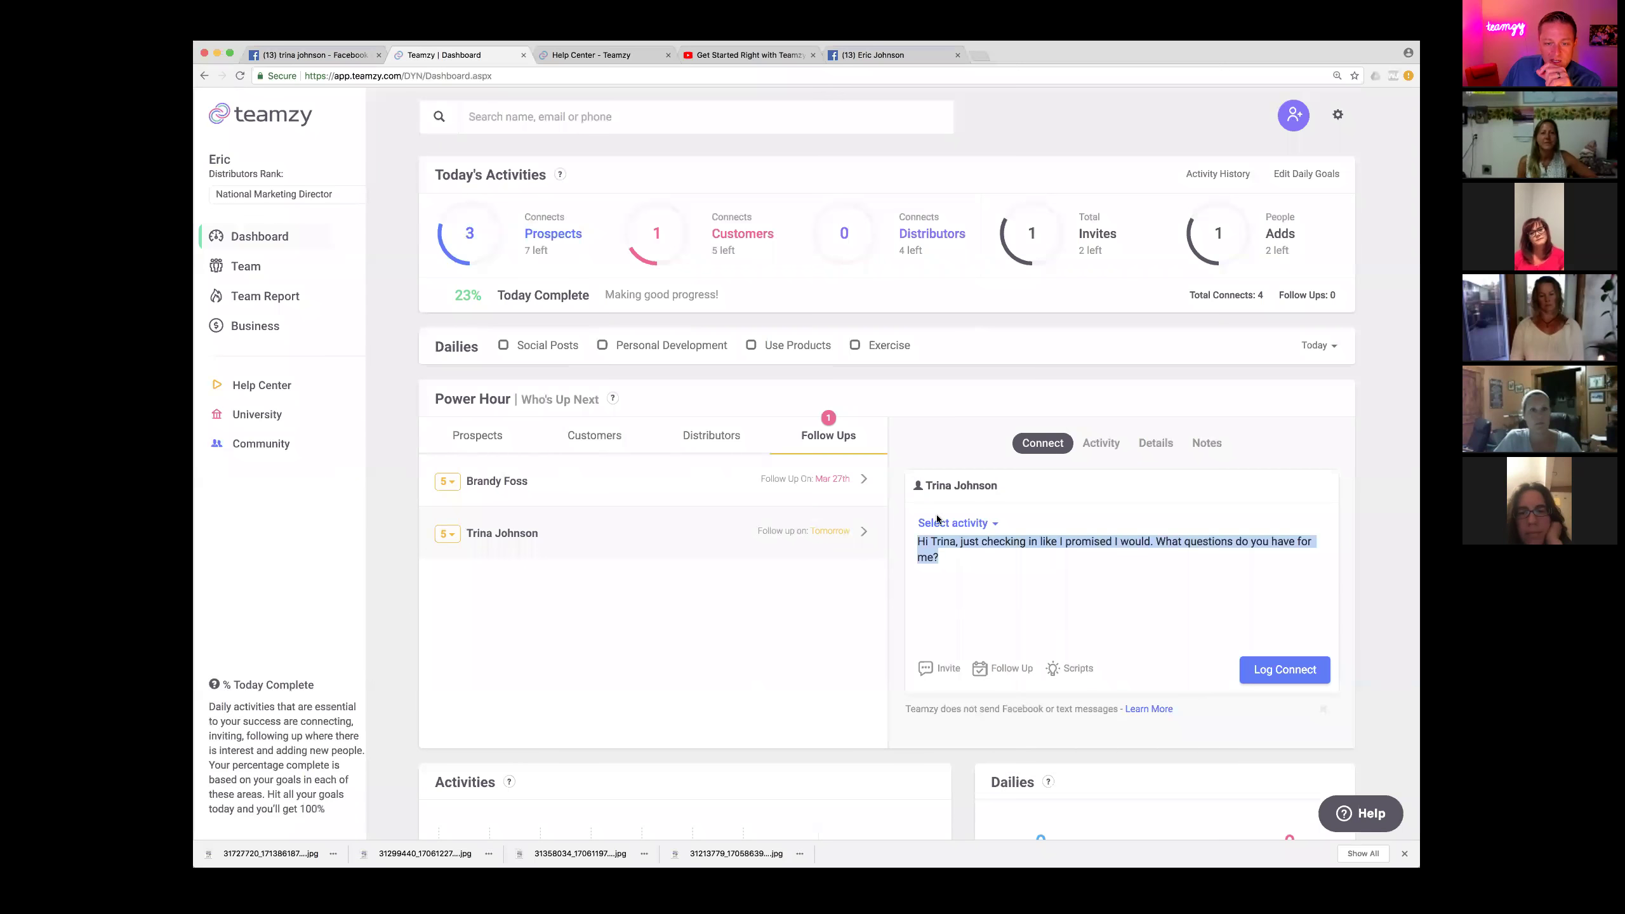
{"action": "left_click", "coordinate": [982, 530]}
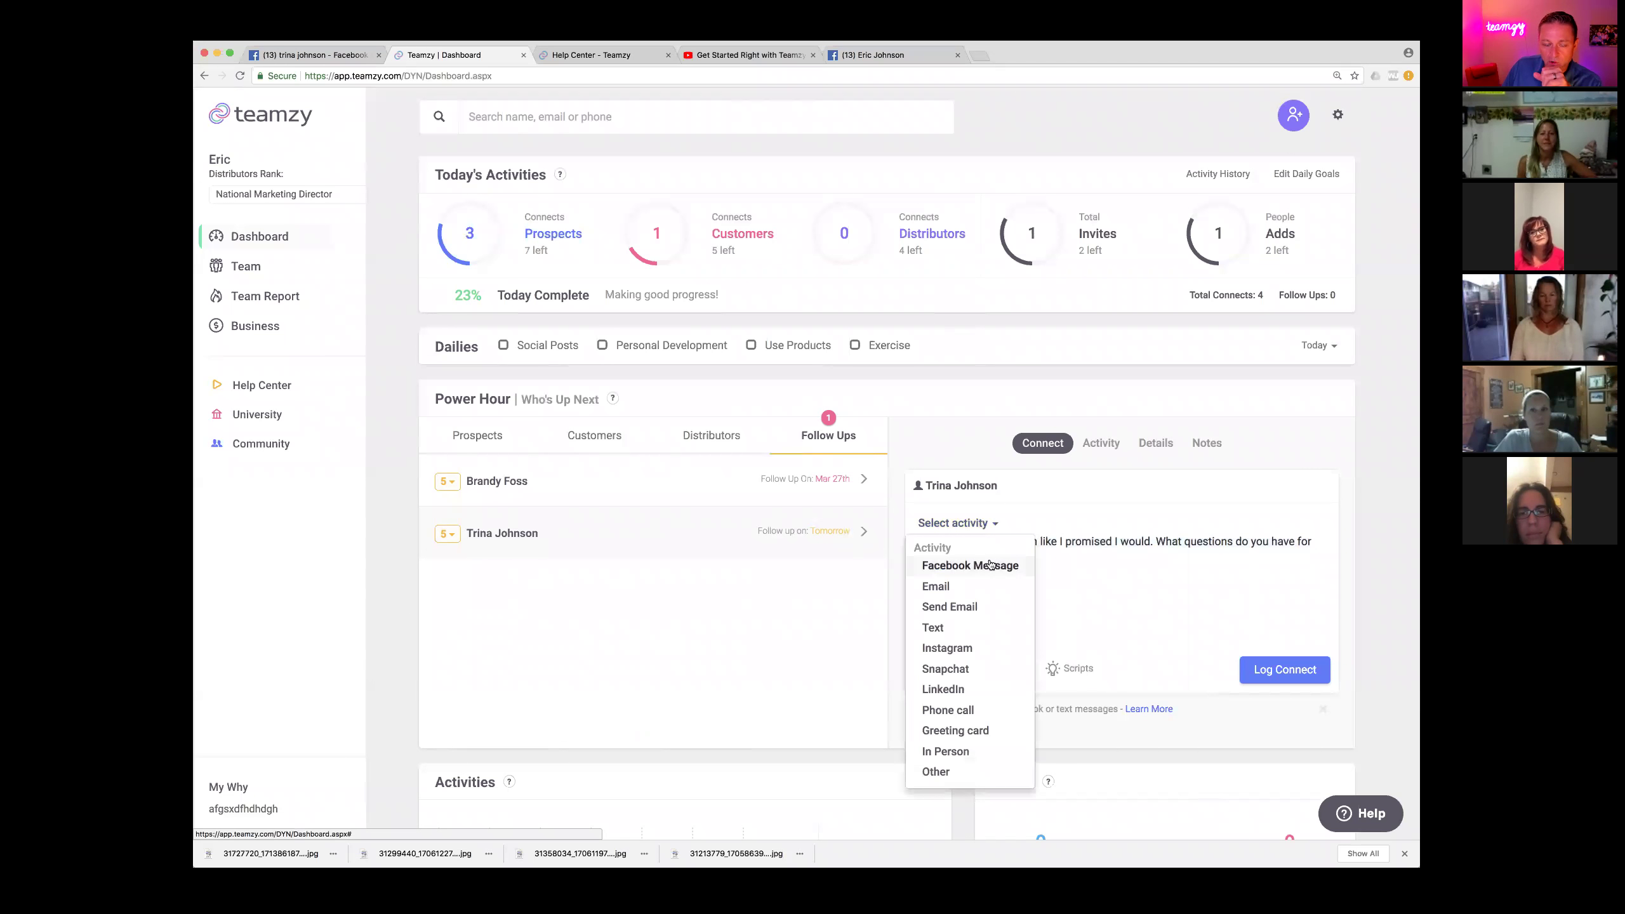
{"action": "left_click", "coordinate": [993, 561]}
{"action": "left_click", "coordinate": [1010, 669]}
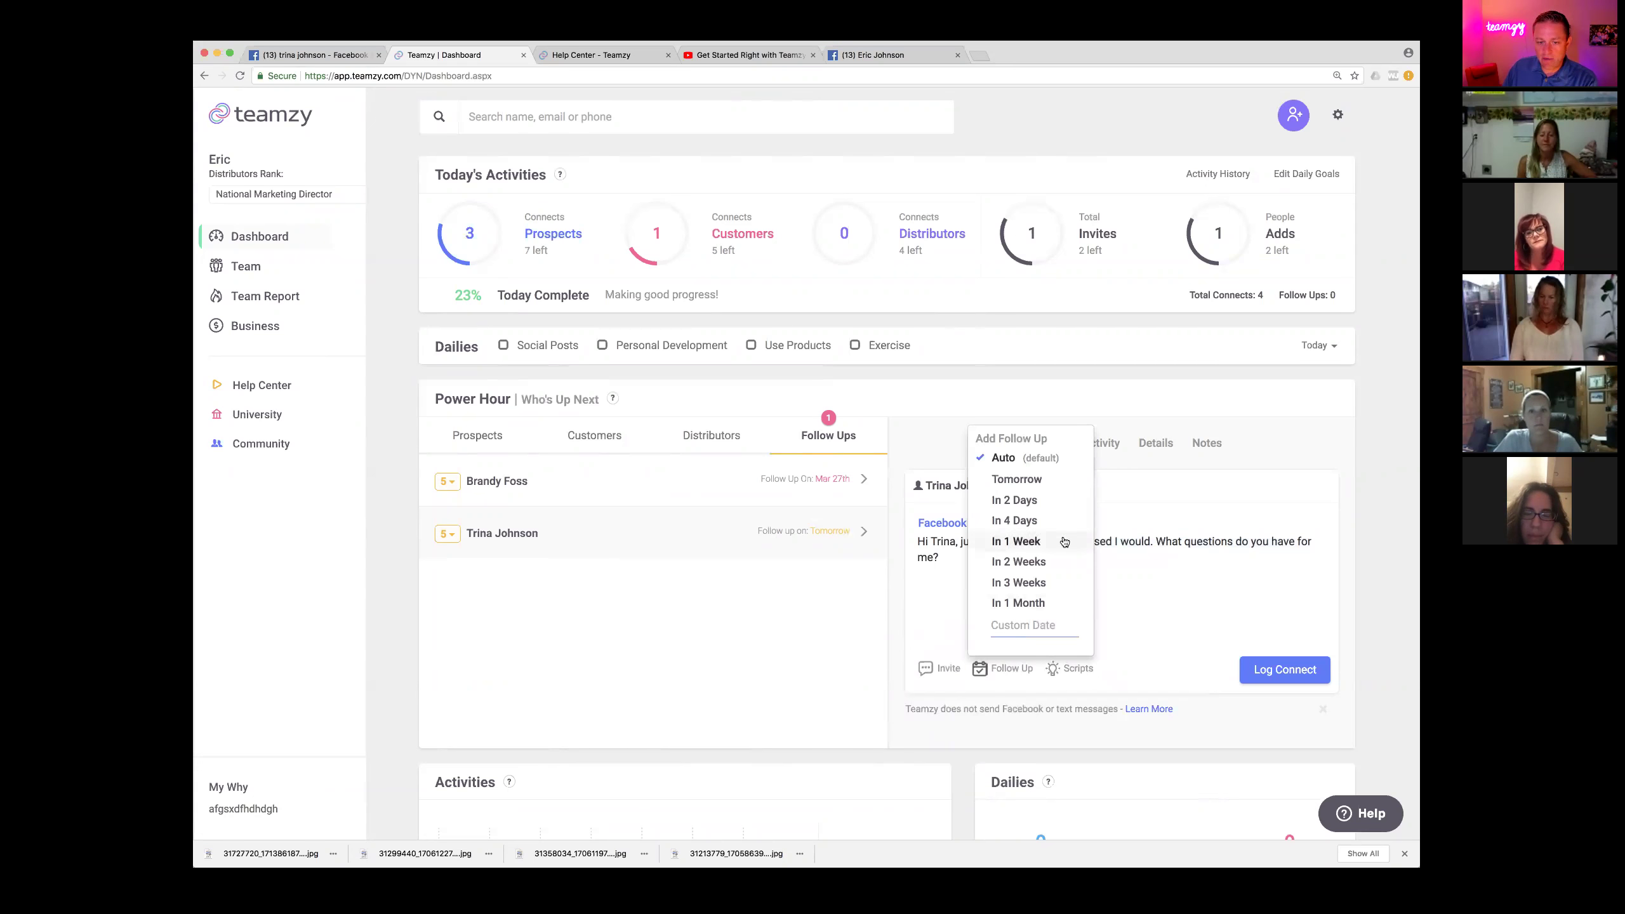
{"action": "left_click", "coordinate": [1015, 500]}
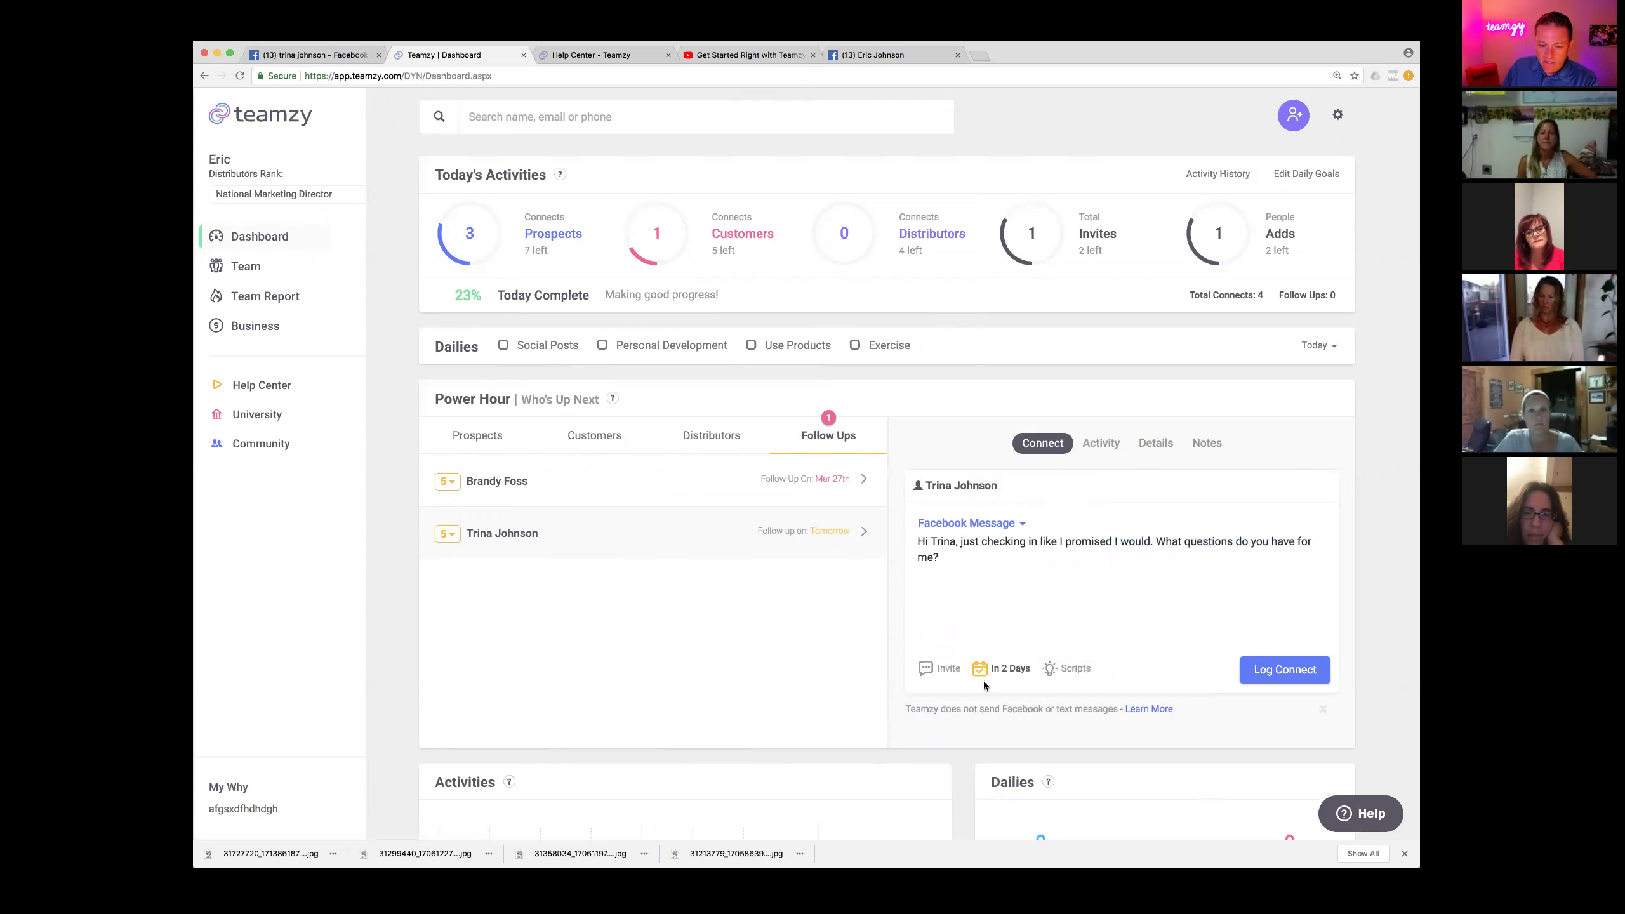
{"action": "left_click", "coordinate": [1284, 670]}
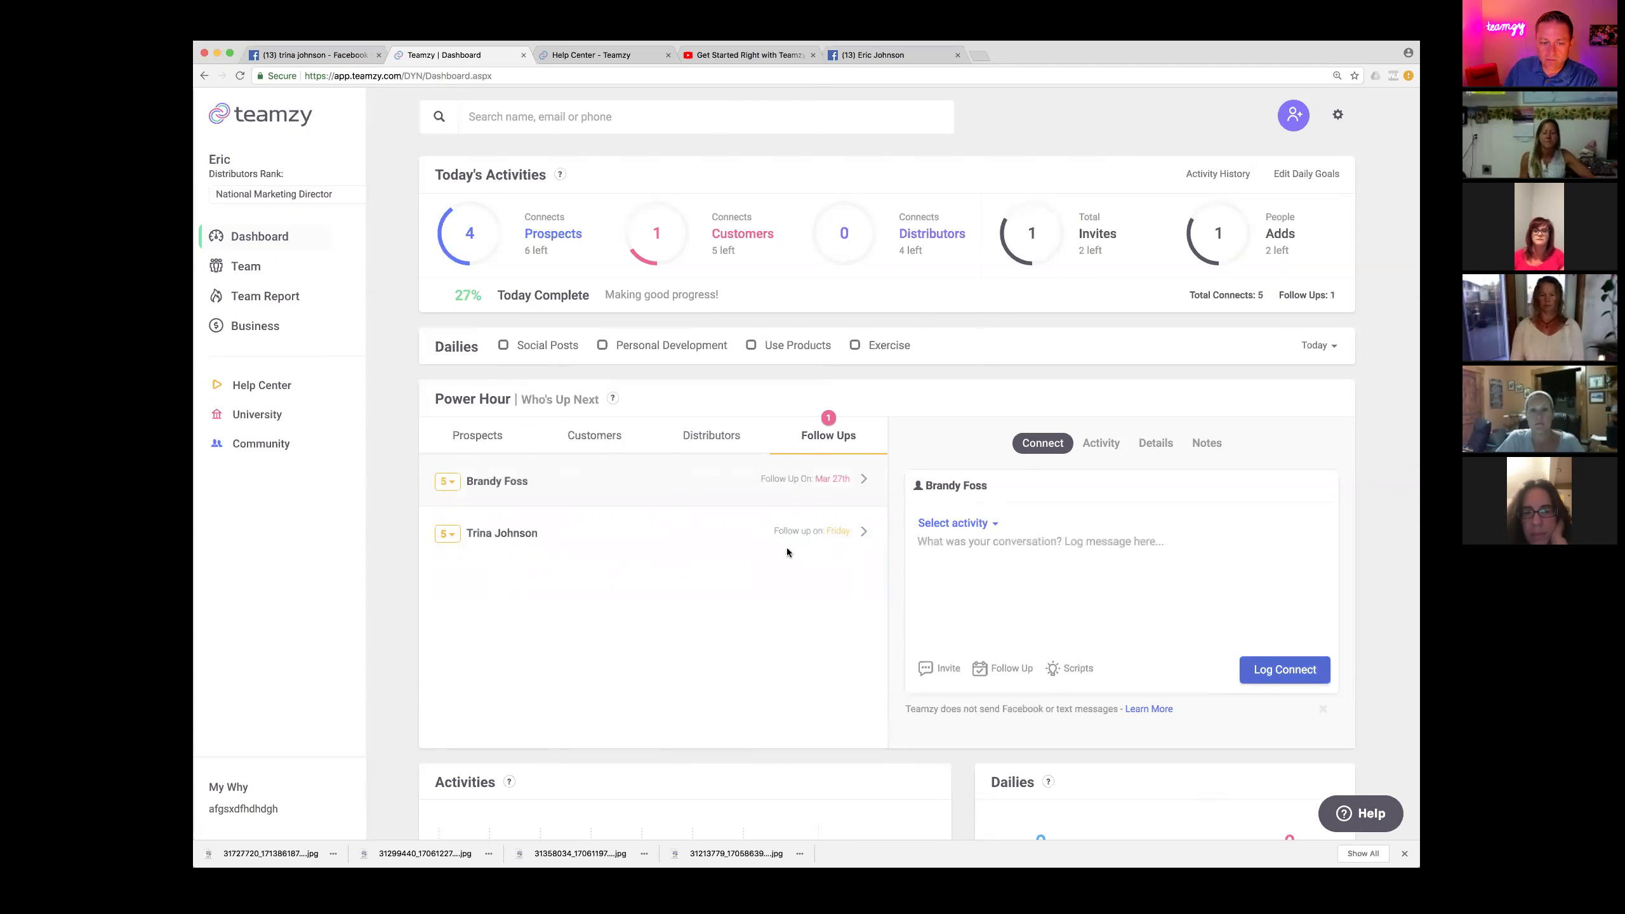
Reopen the same prospect in the Follow Ups list and review their activity history.
{"action": "left_click", "coordinate": [514, 541]}
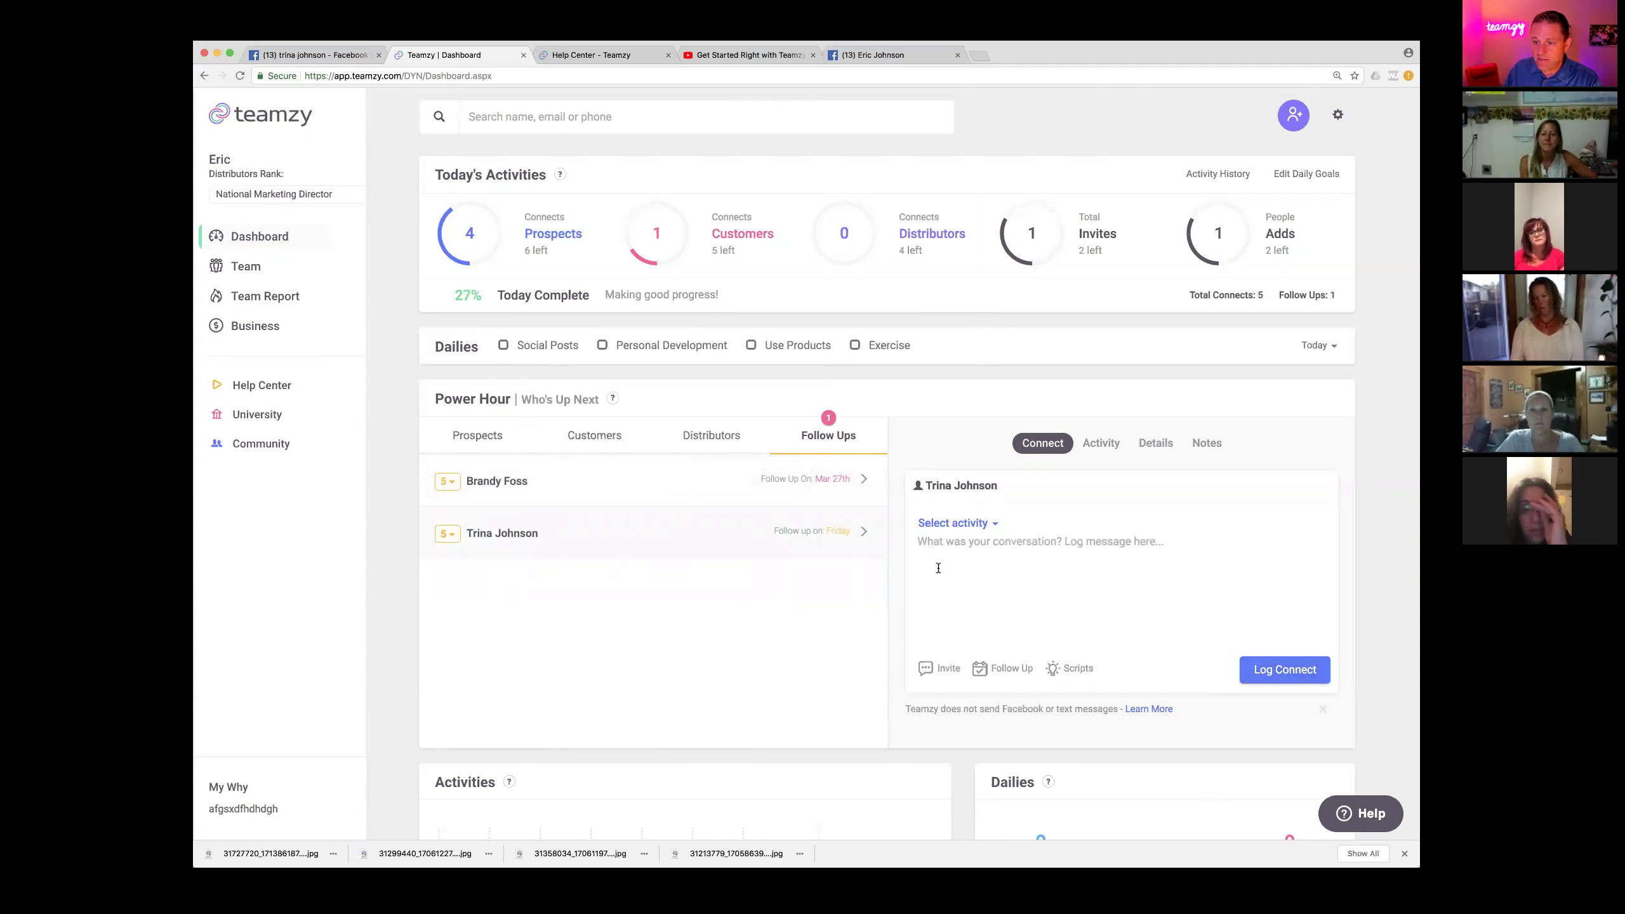
{"action": "left_click", "coordinate": [1116, 446]}
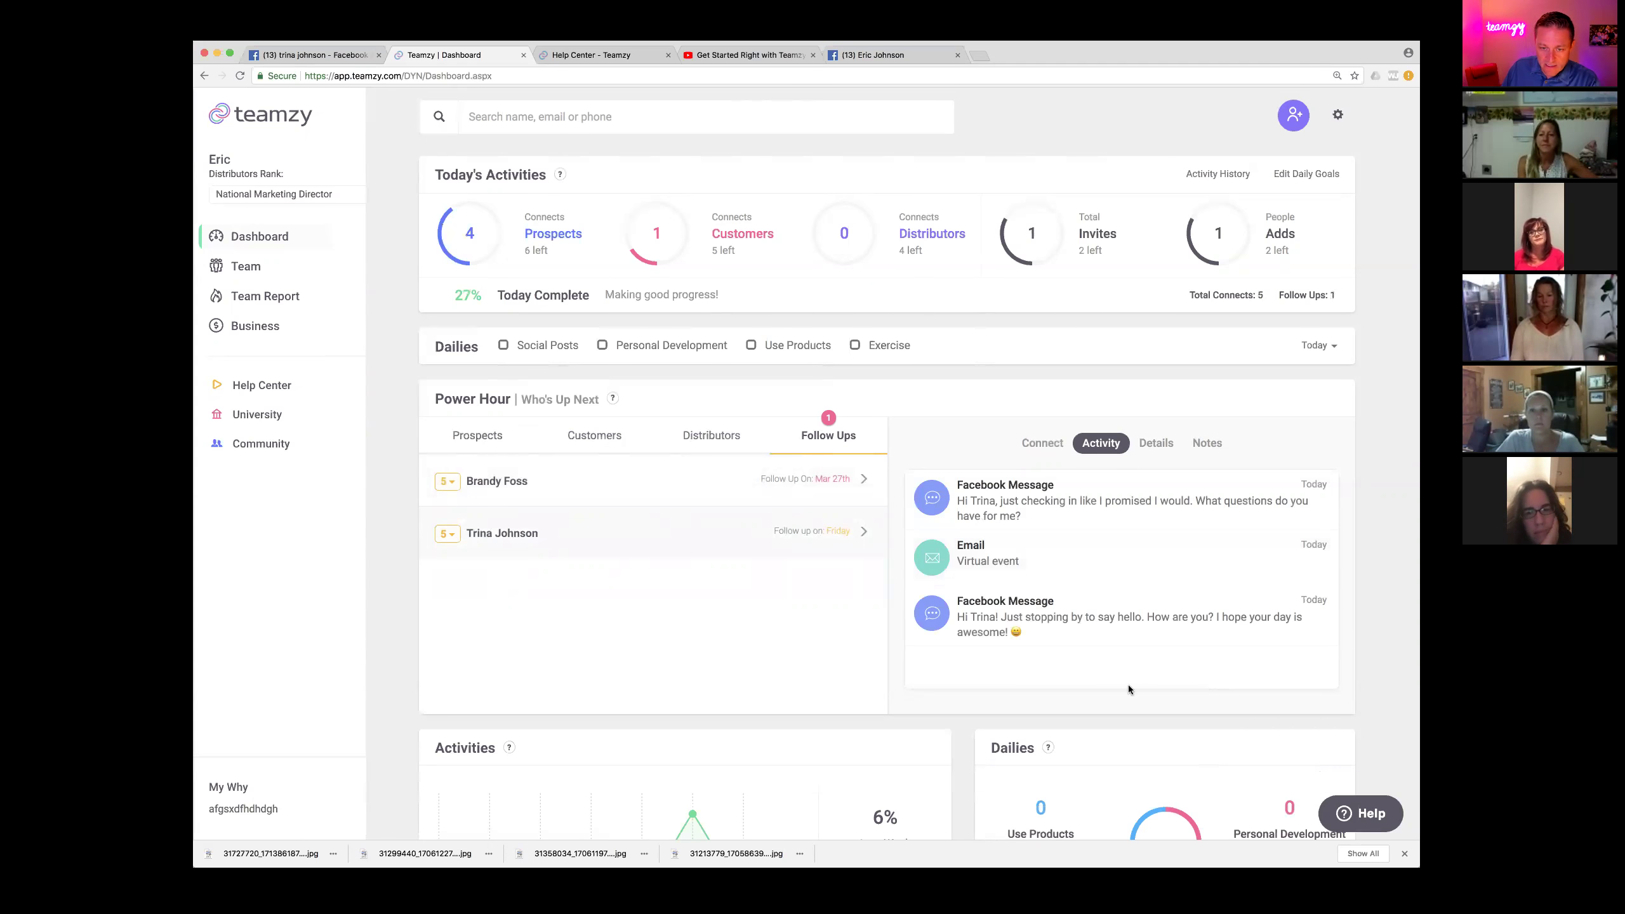
{"action": "left_click", "coordinate": [1067, 443]}
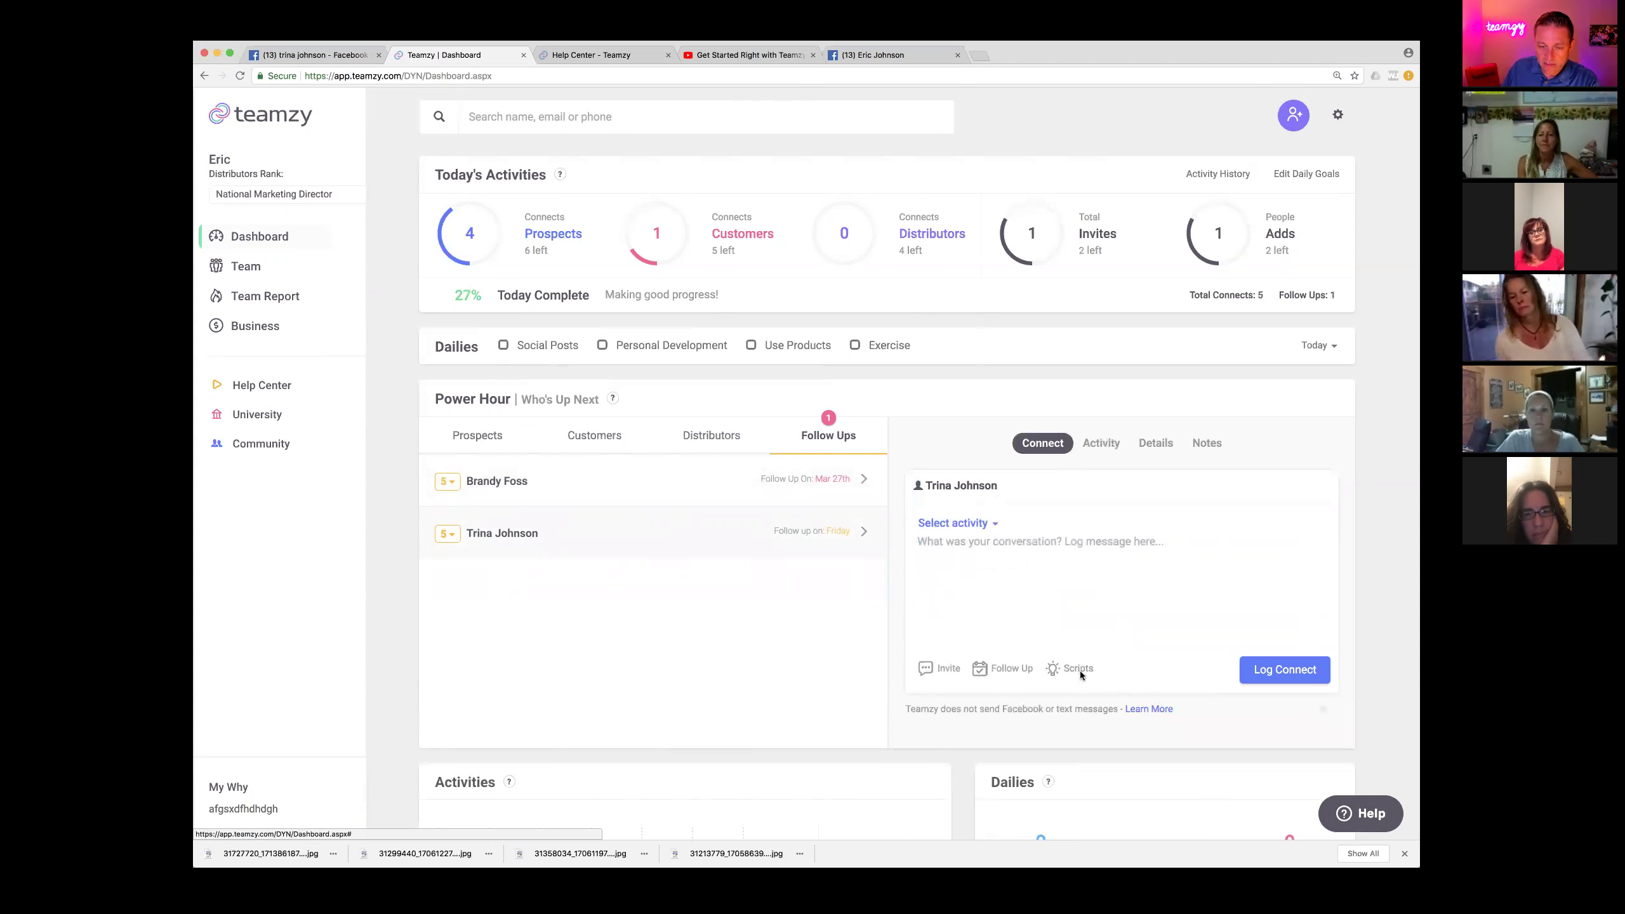
Browse the Facebook script ideas for prospects and read the Follow Up 2, Follow Up 3 and Follow Up 4 scripts.
{"action": "left_click", "coordinate": [1079, 671]}
{"action": "left_click", "coordinate": [876, 270]}
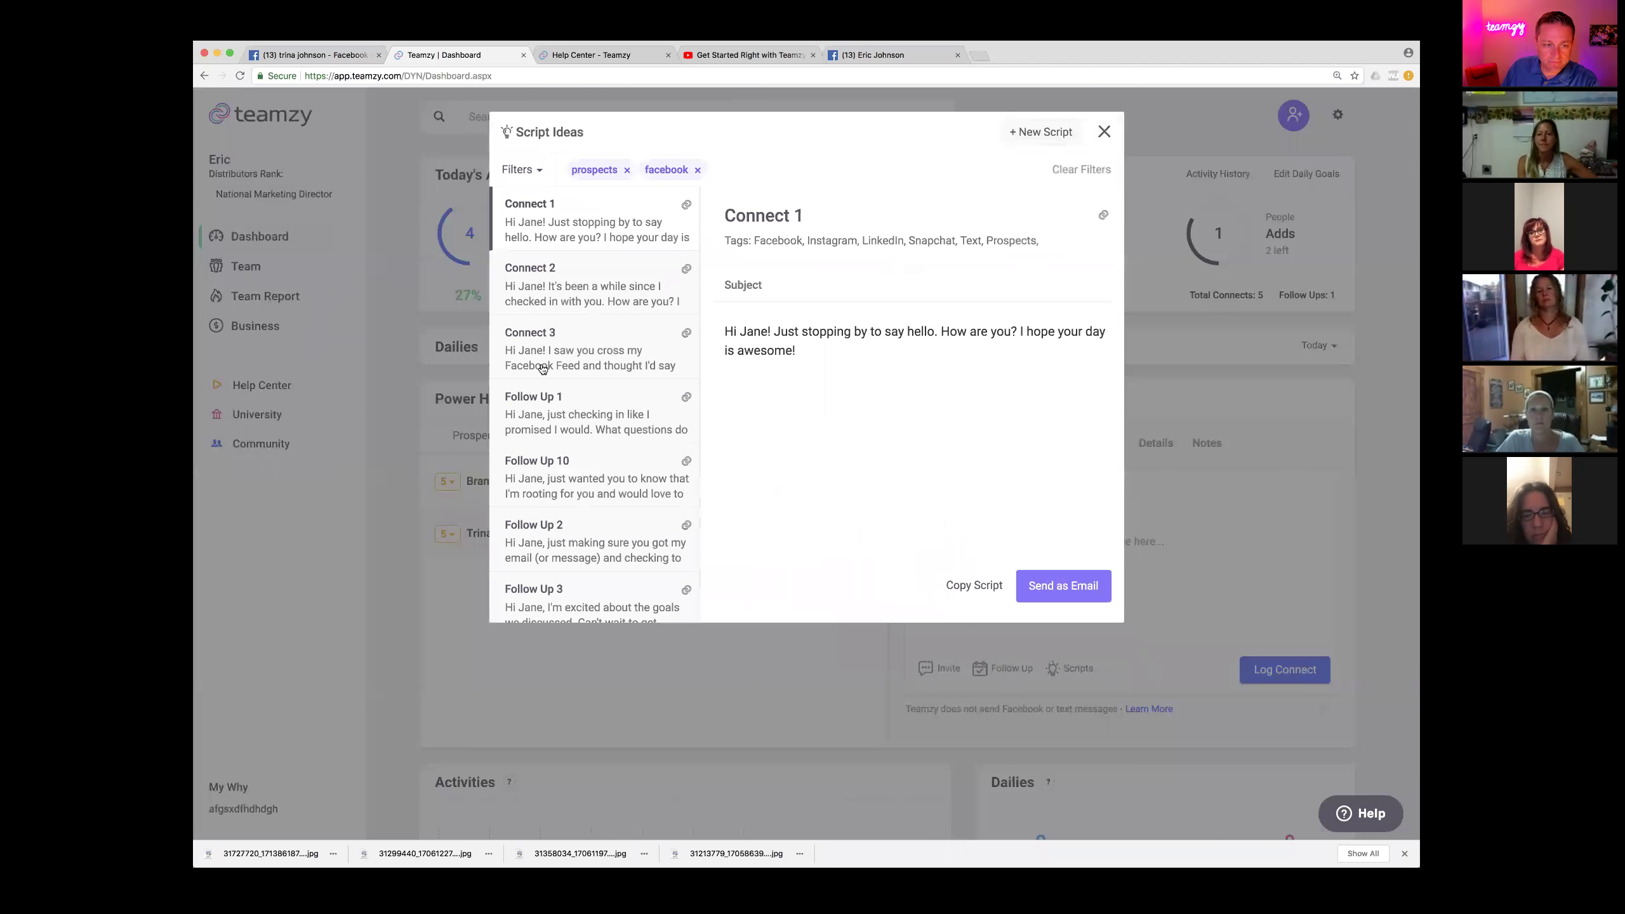
{"action": "scroll", "coordinate": [569, 448], "scroll_direction": "down", "scroll_amount": 2}
{"action": "left_click", "coordinate": [584, 492]}
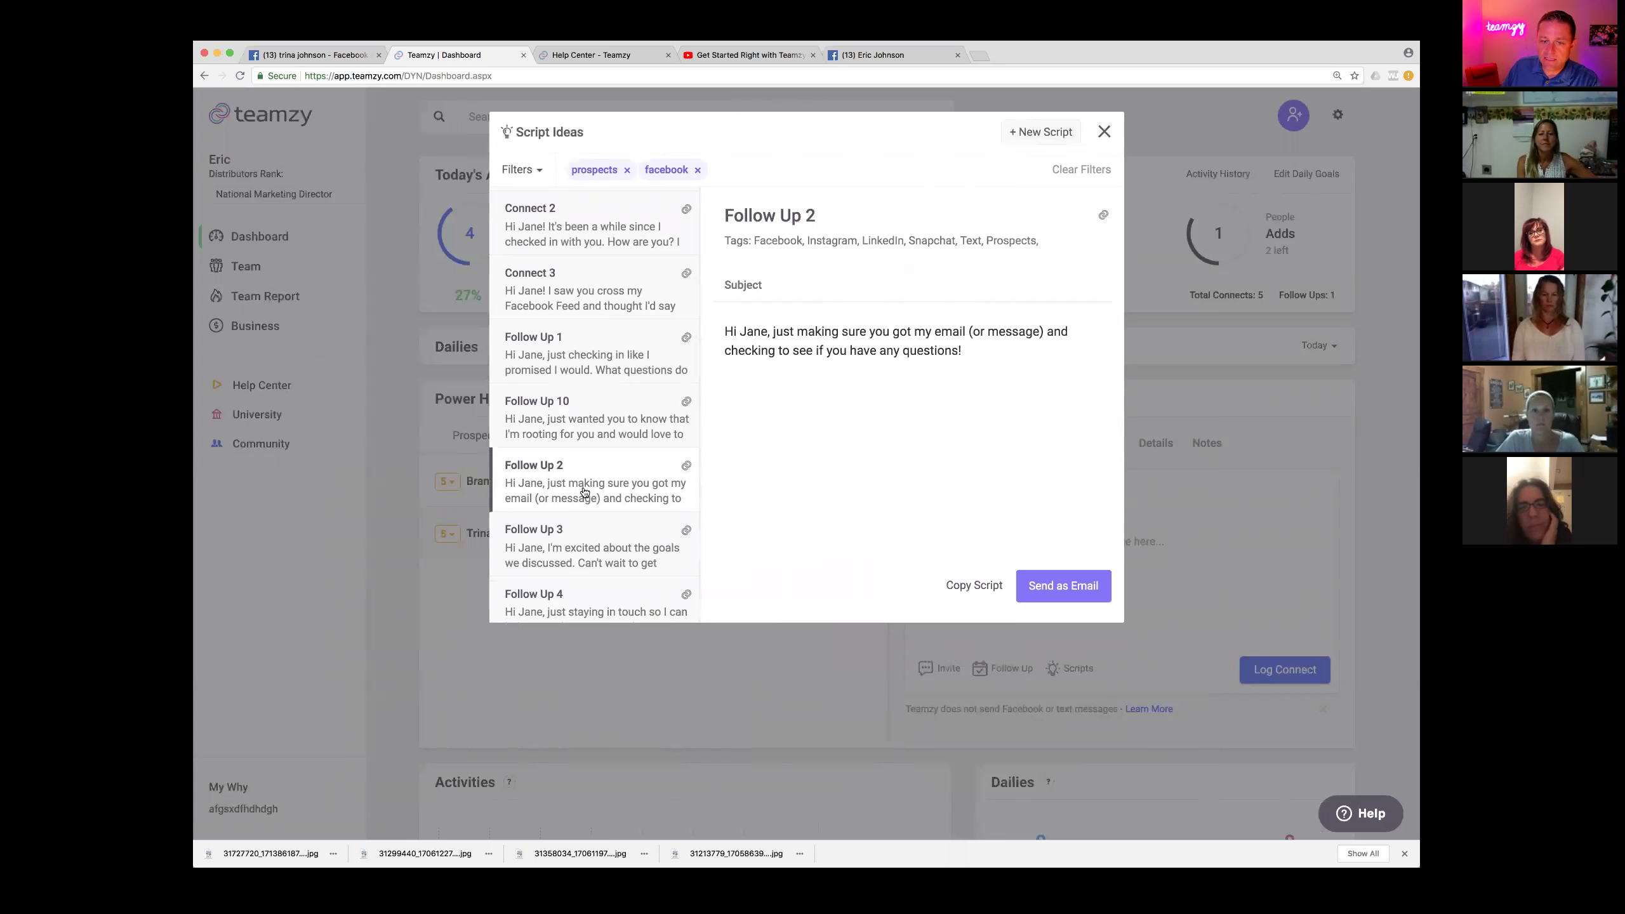
{"action": "scroll", "coordinate": [584, 491], "scroll_direction": "down", "scroll_amount": 1}
{"action": "left_click", "coordinate": [568, 509]}
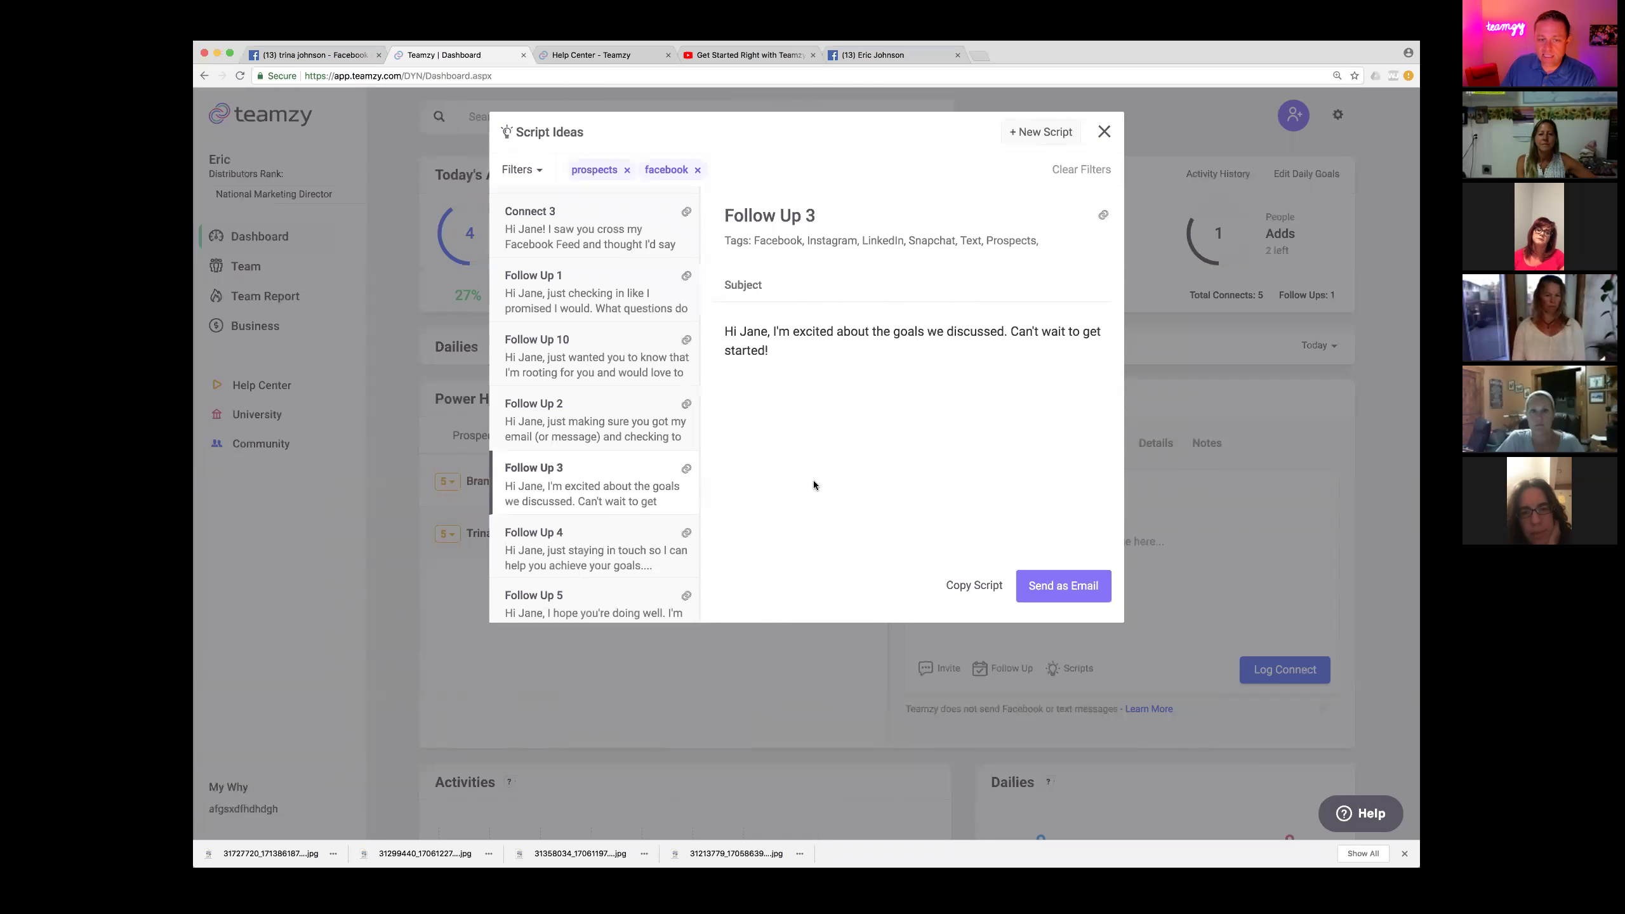
{"action": "left_click", "coordinate": [637, 538]}
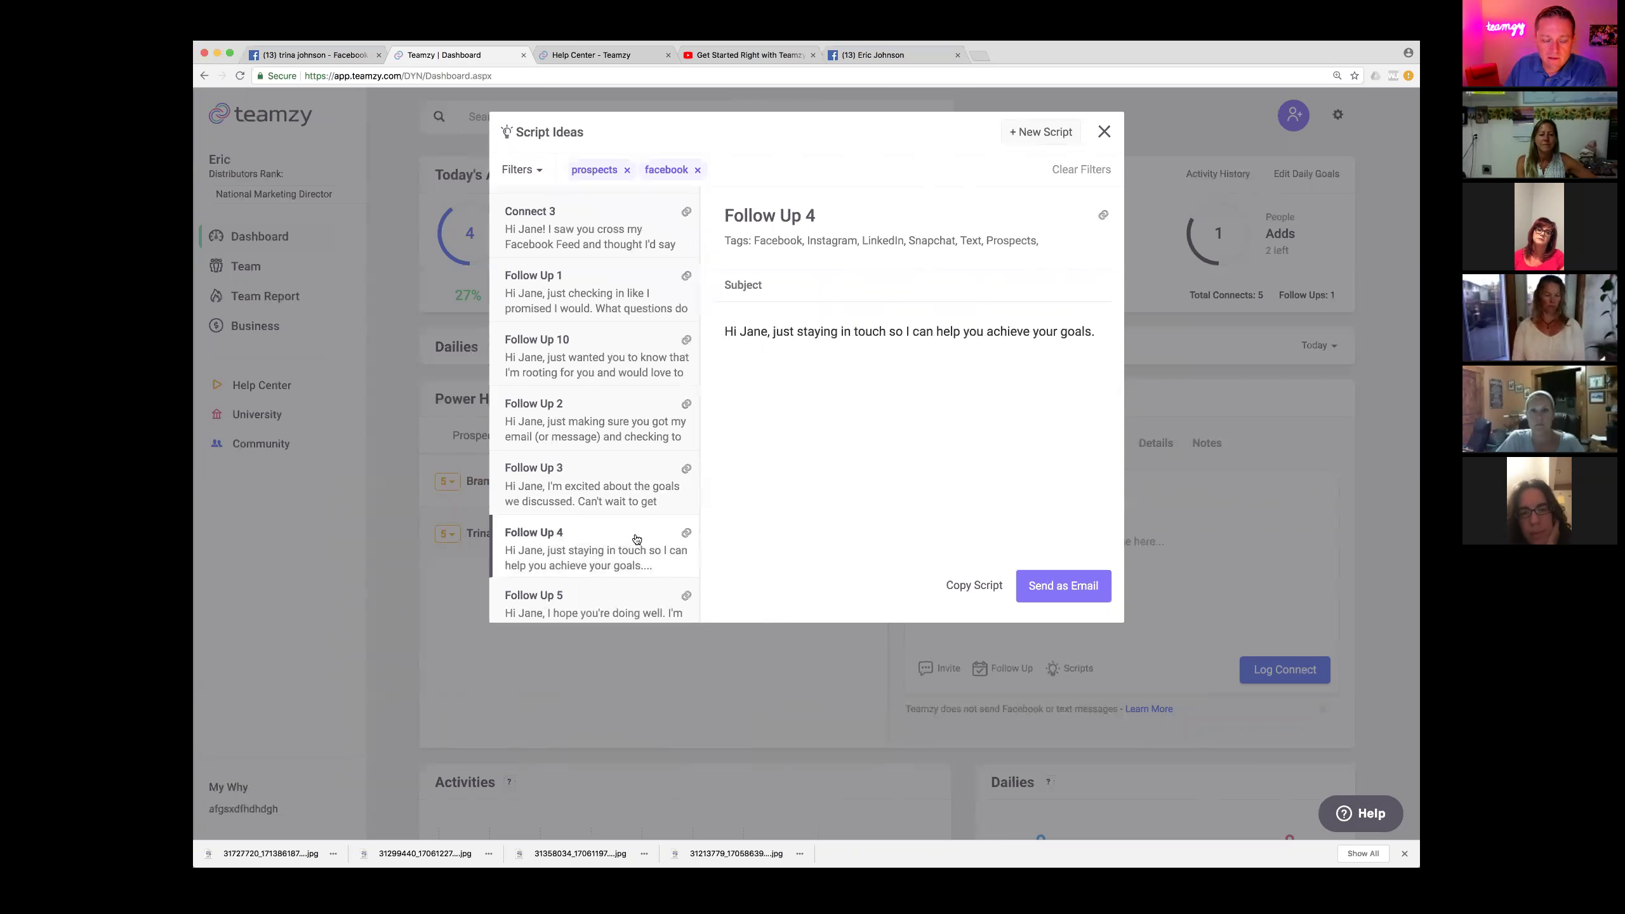
Read the Follow Up 5 and Follow Up 6 scripts, and close the script ideas.
{"action": "scroll", "coordinate": [633, 531], "scroll_direction": "down", "scroll_amount": 3}
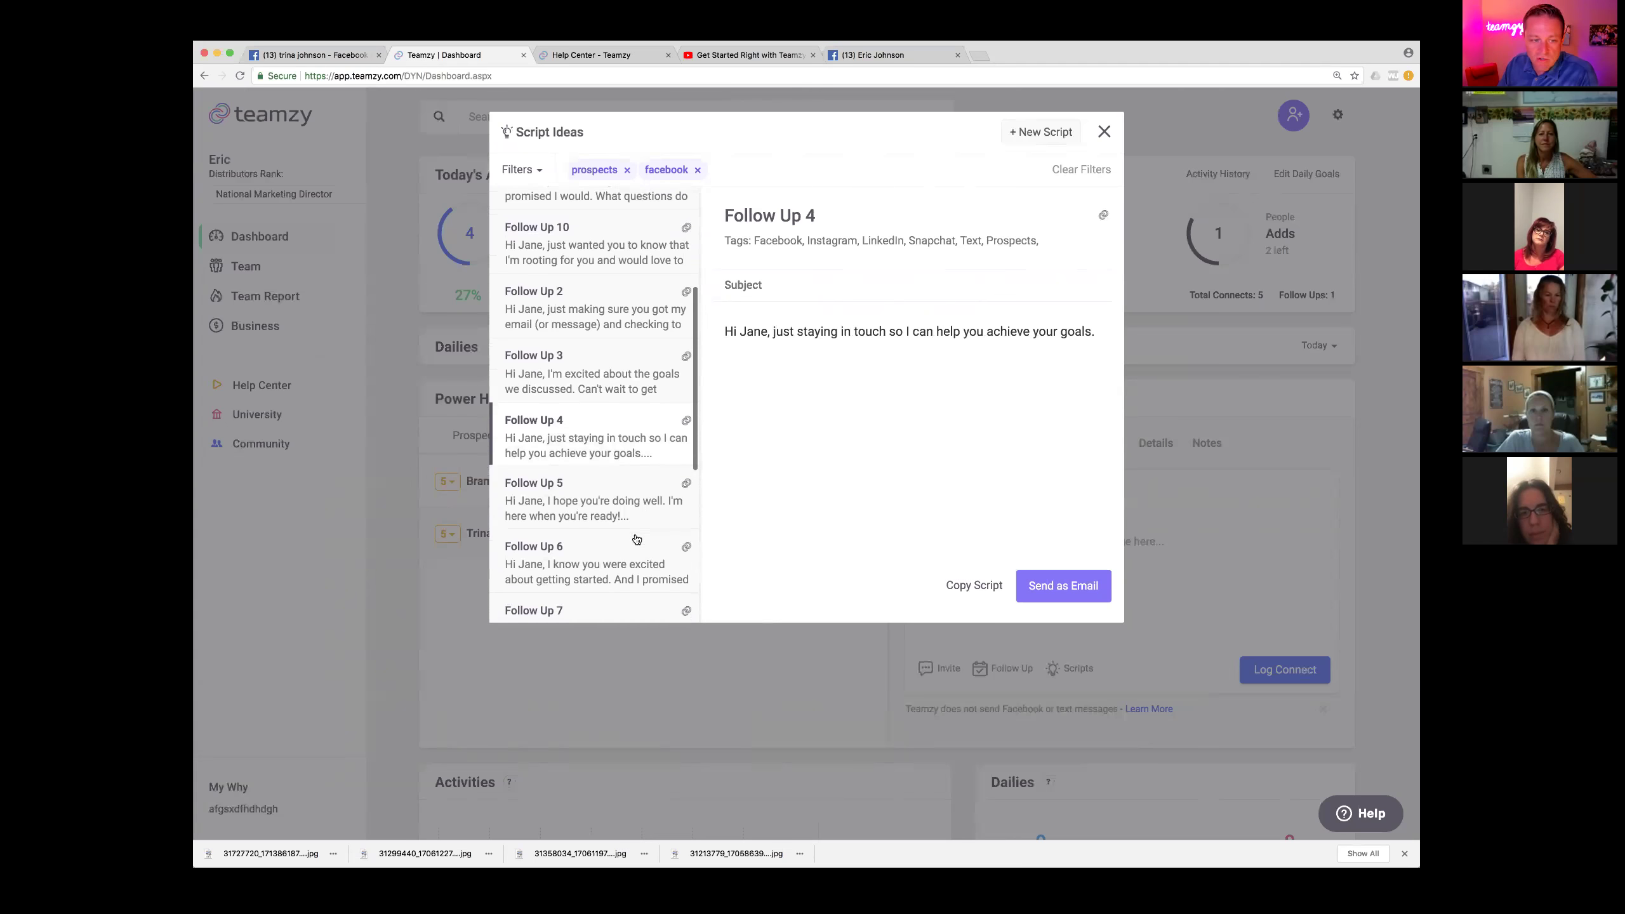
{"action": "left_click", "coordinate": [593, 491]}
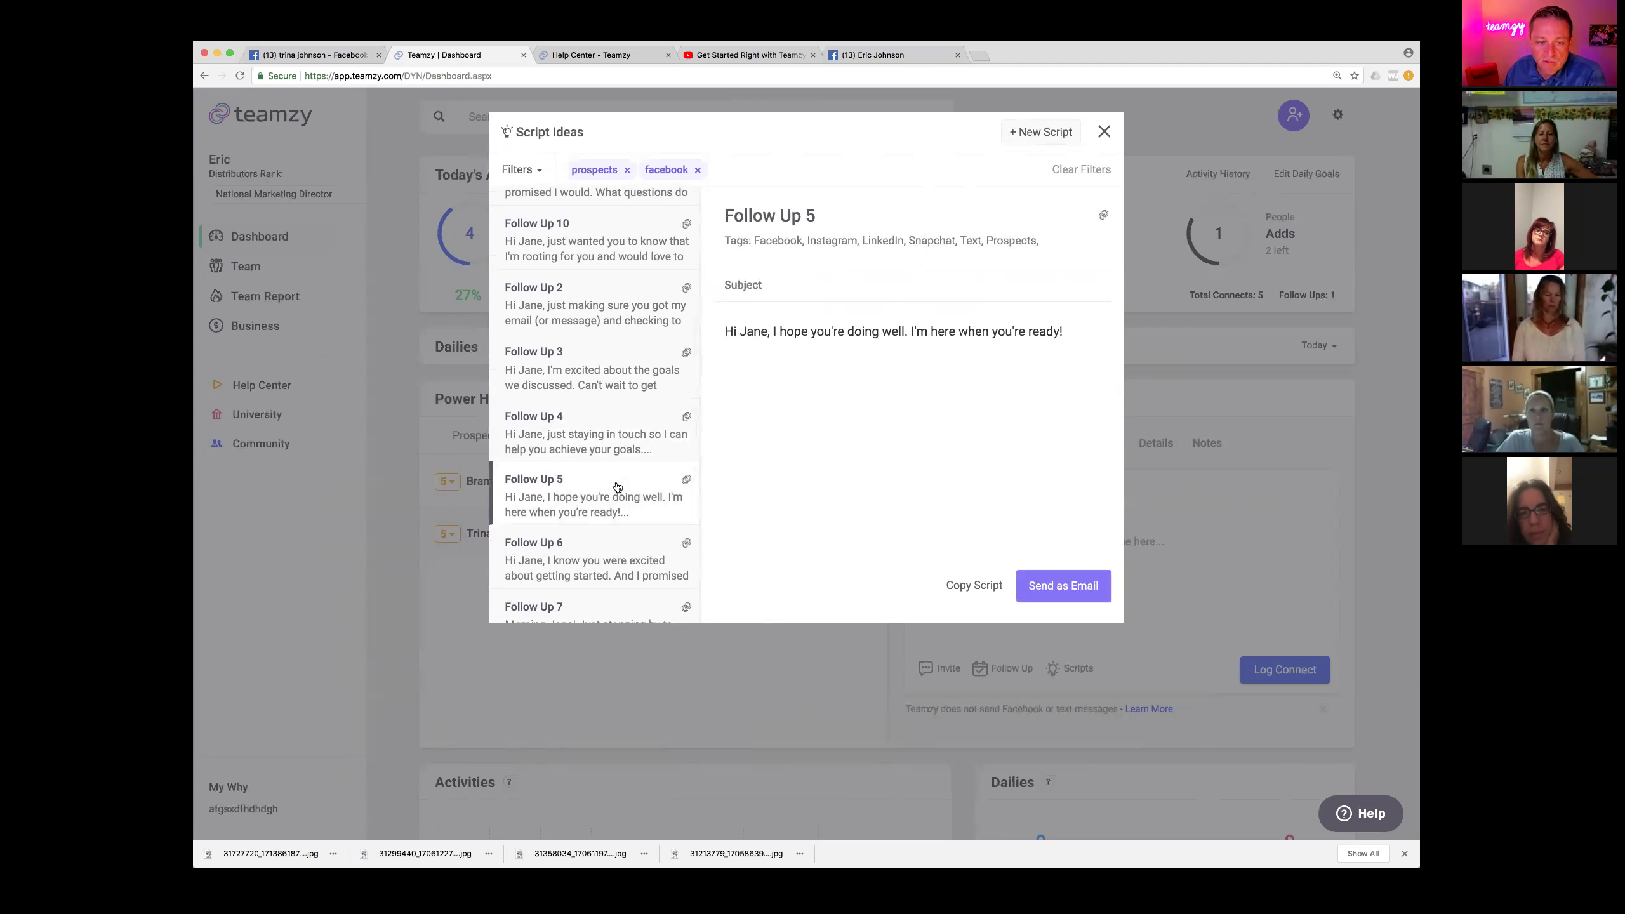
{"action": "scroll", "coordinate": [608, 544], "scroll_direction": "down", "scroll_amount": 2}
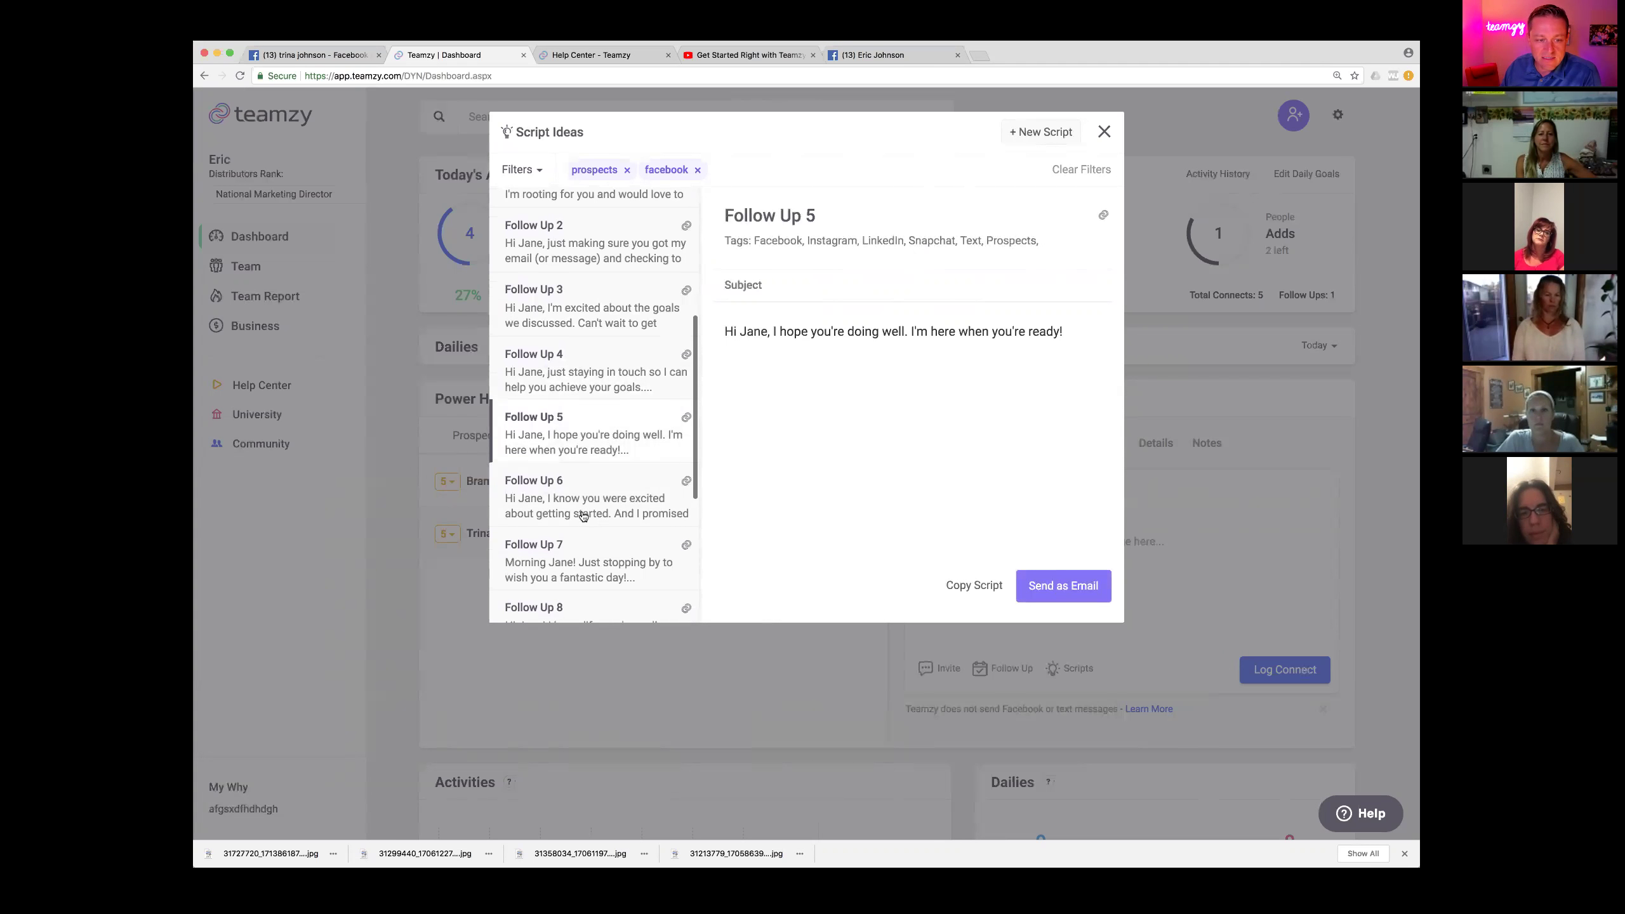
{"action": "left_click", "coordinate": [583, 516]}
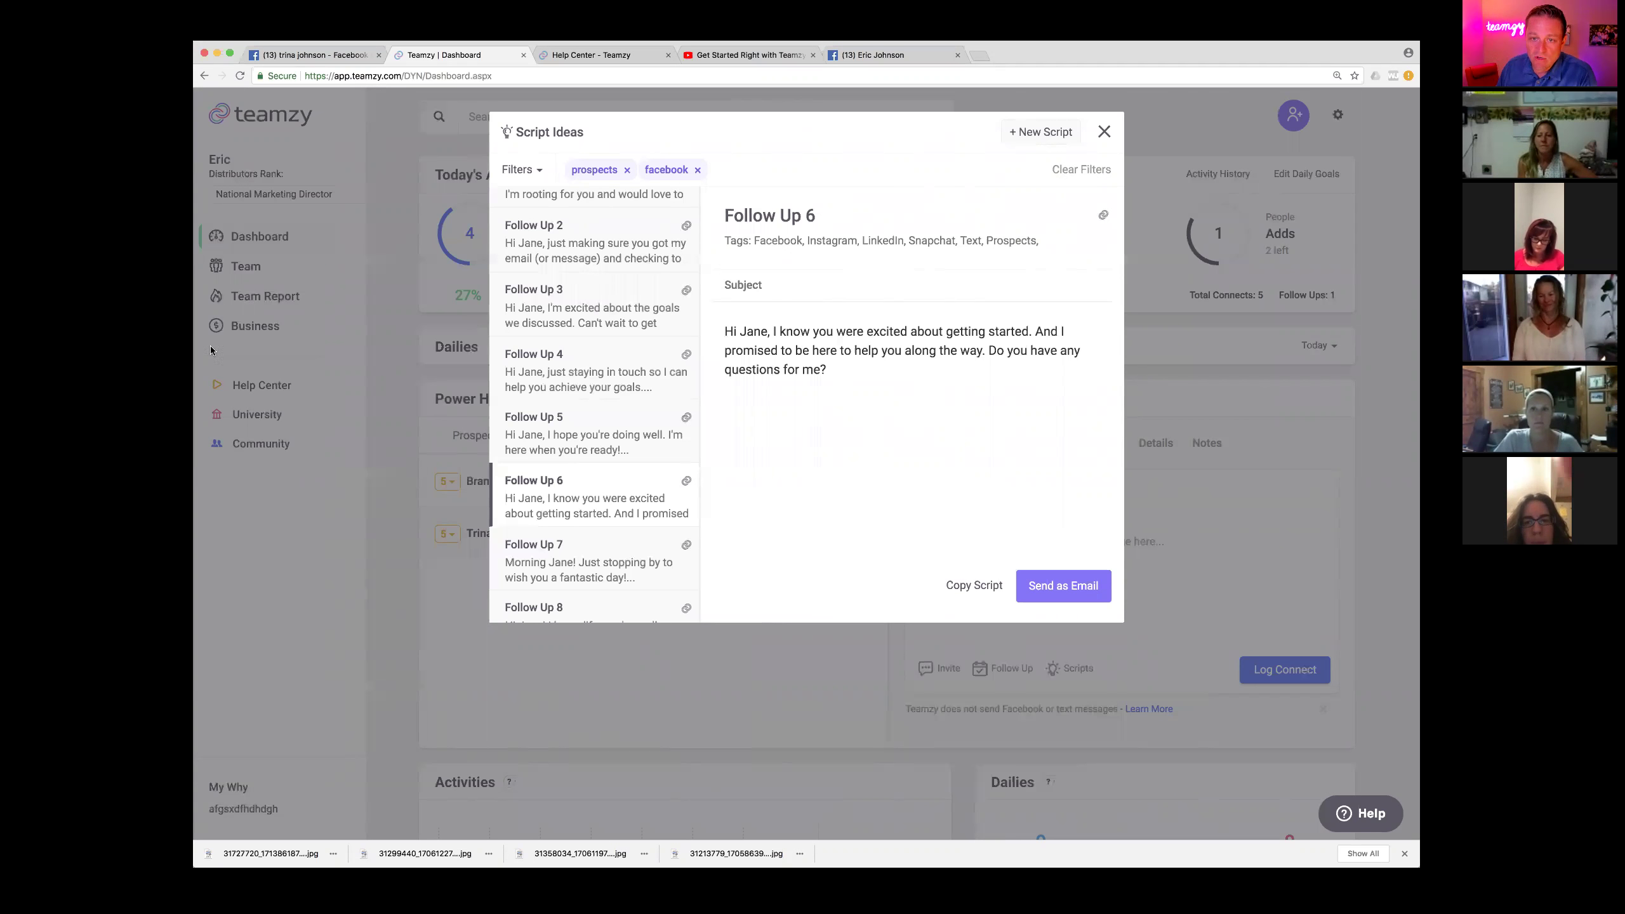
{"action": "left_click", "coordinate": [1103, 133]}
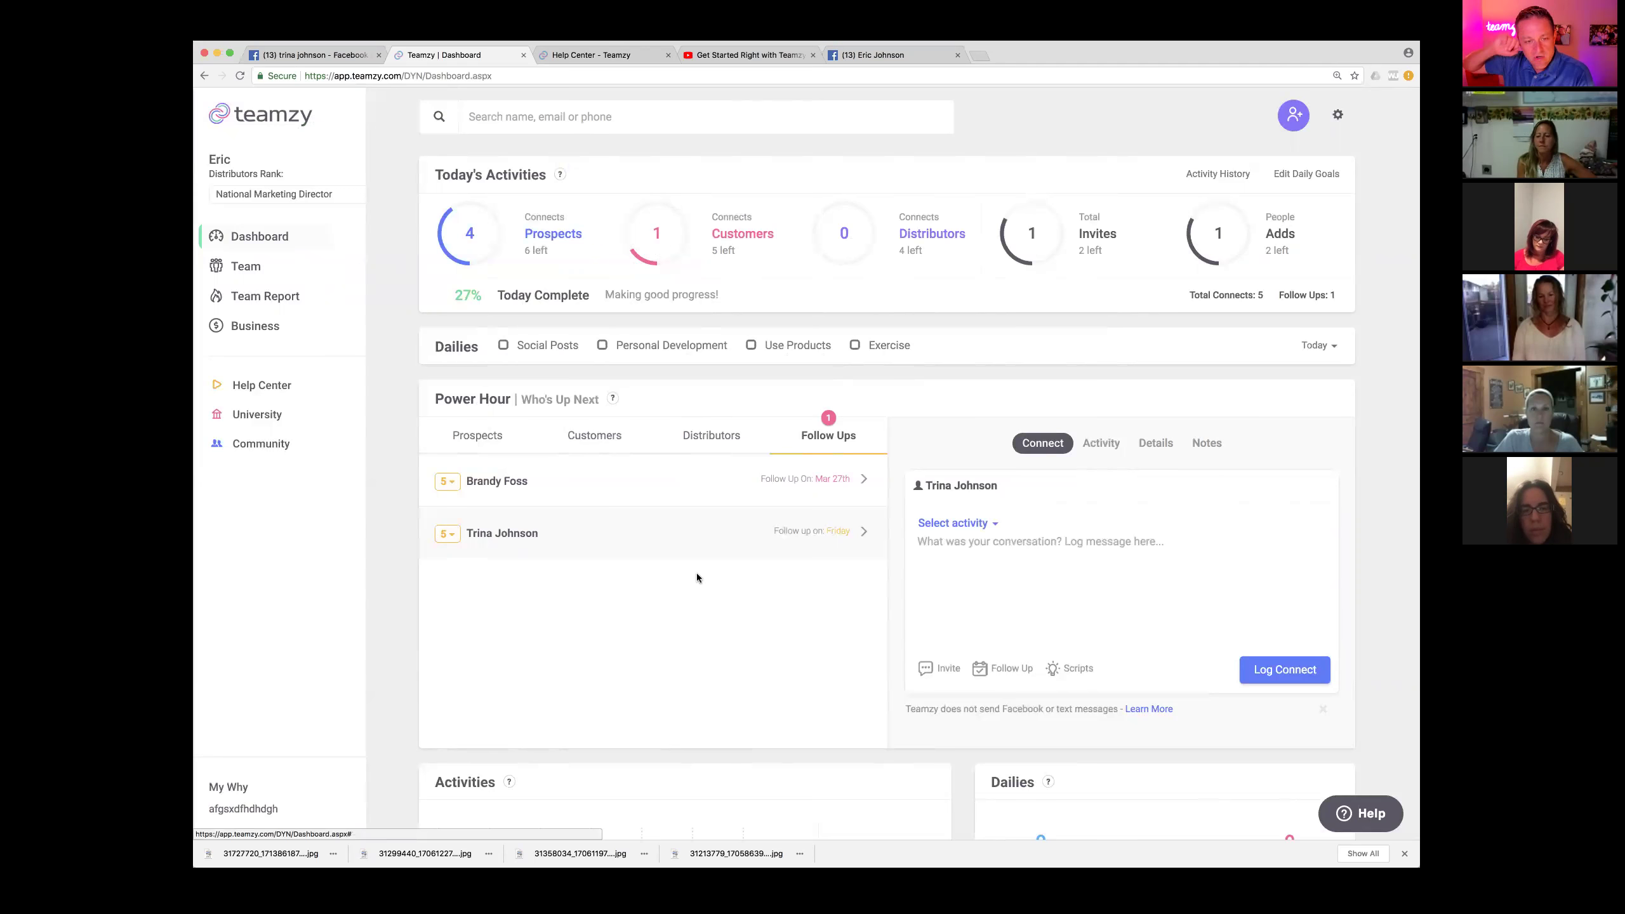
Open the full profile of the prospect whose follow-up is due Friday, and save an Application Fee sale for them.
{"action": "left_click", "coordinate": [830, 441]}
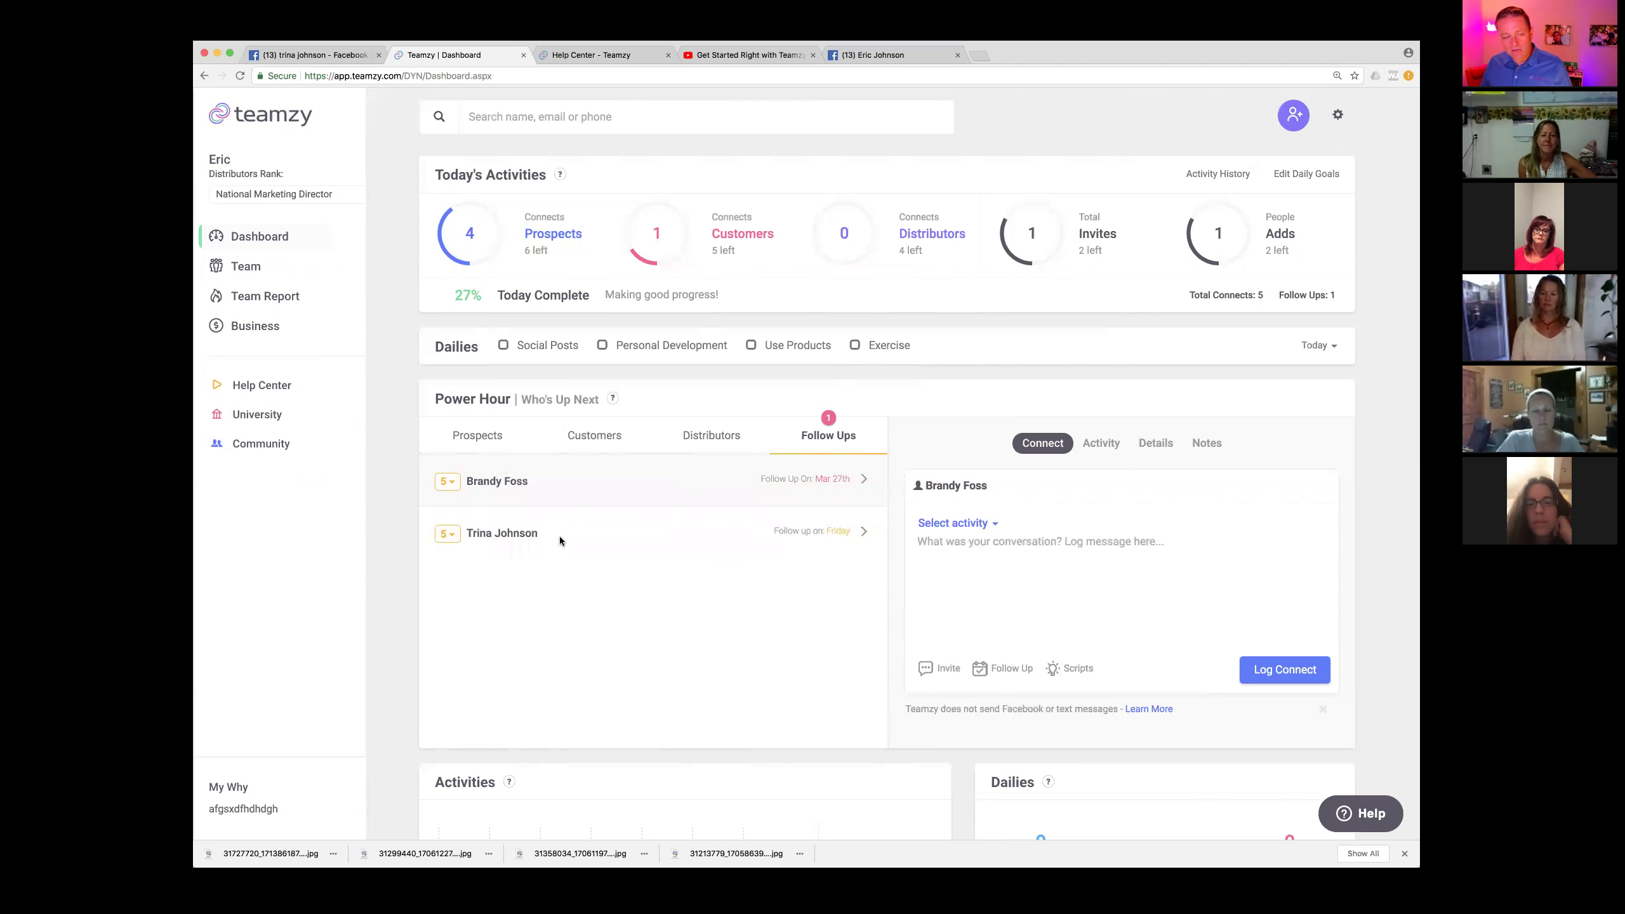
{"action": "left_click", "coordinate": [532, 536]}
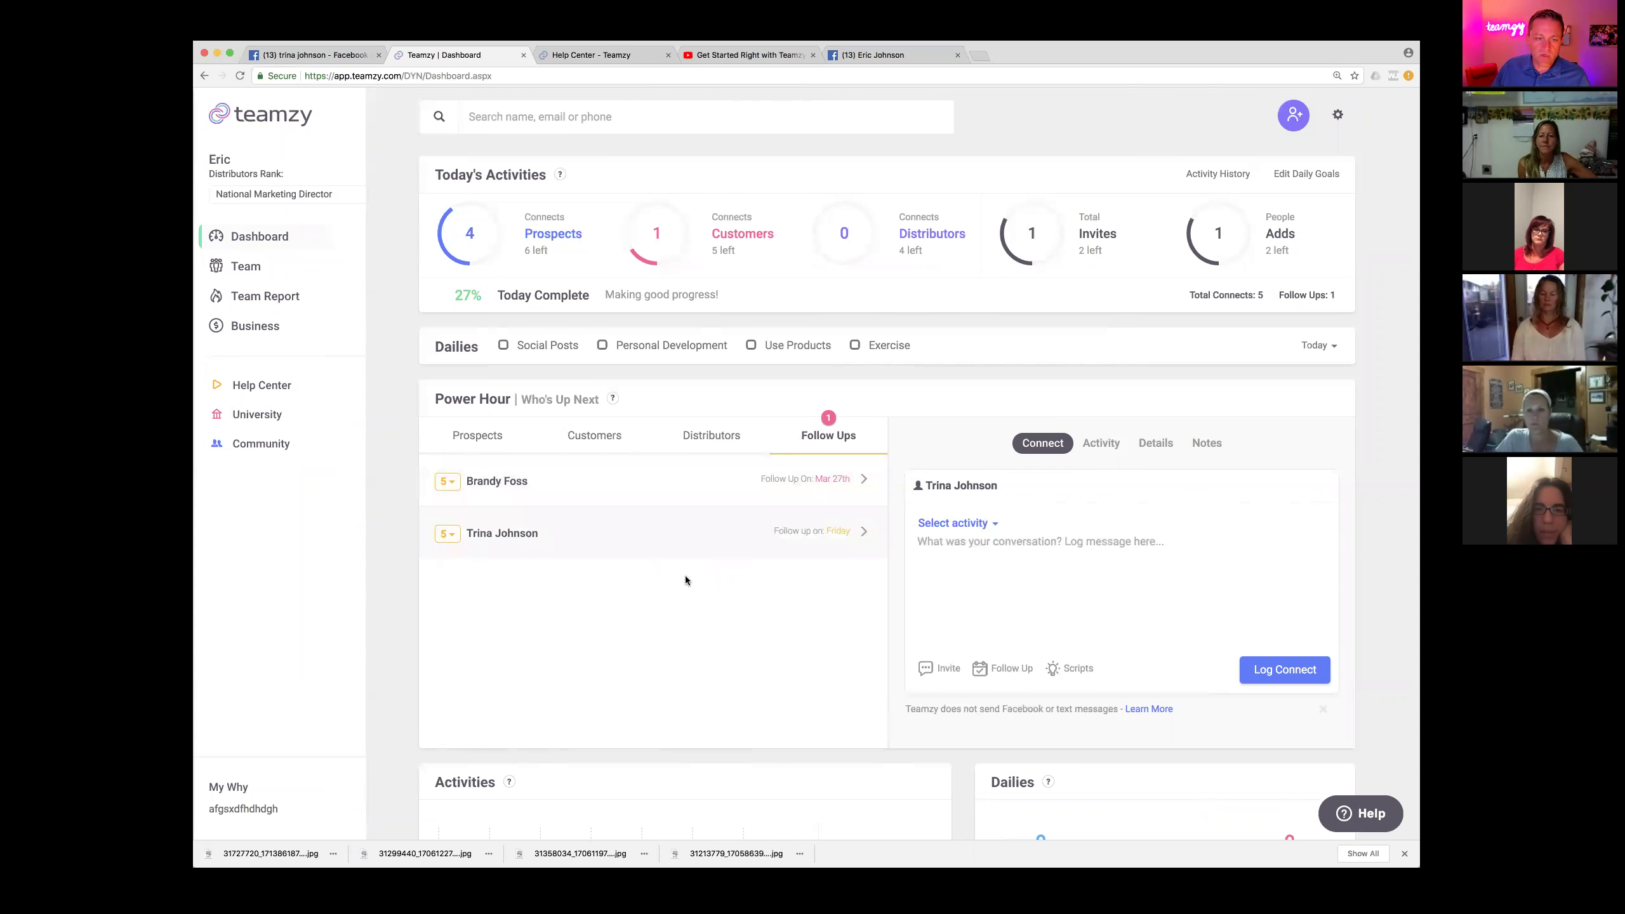
{"action": "left_click", "coordinate": [946, 486]}
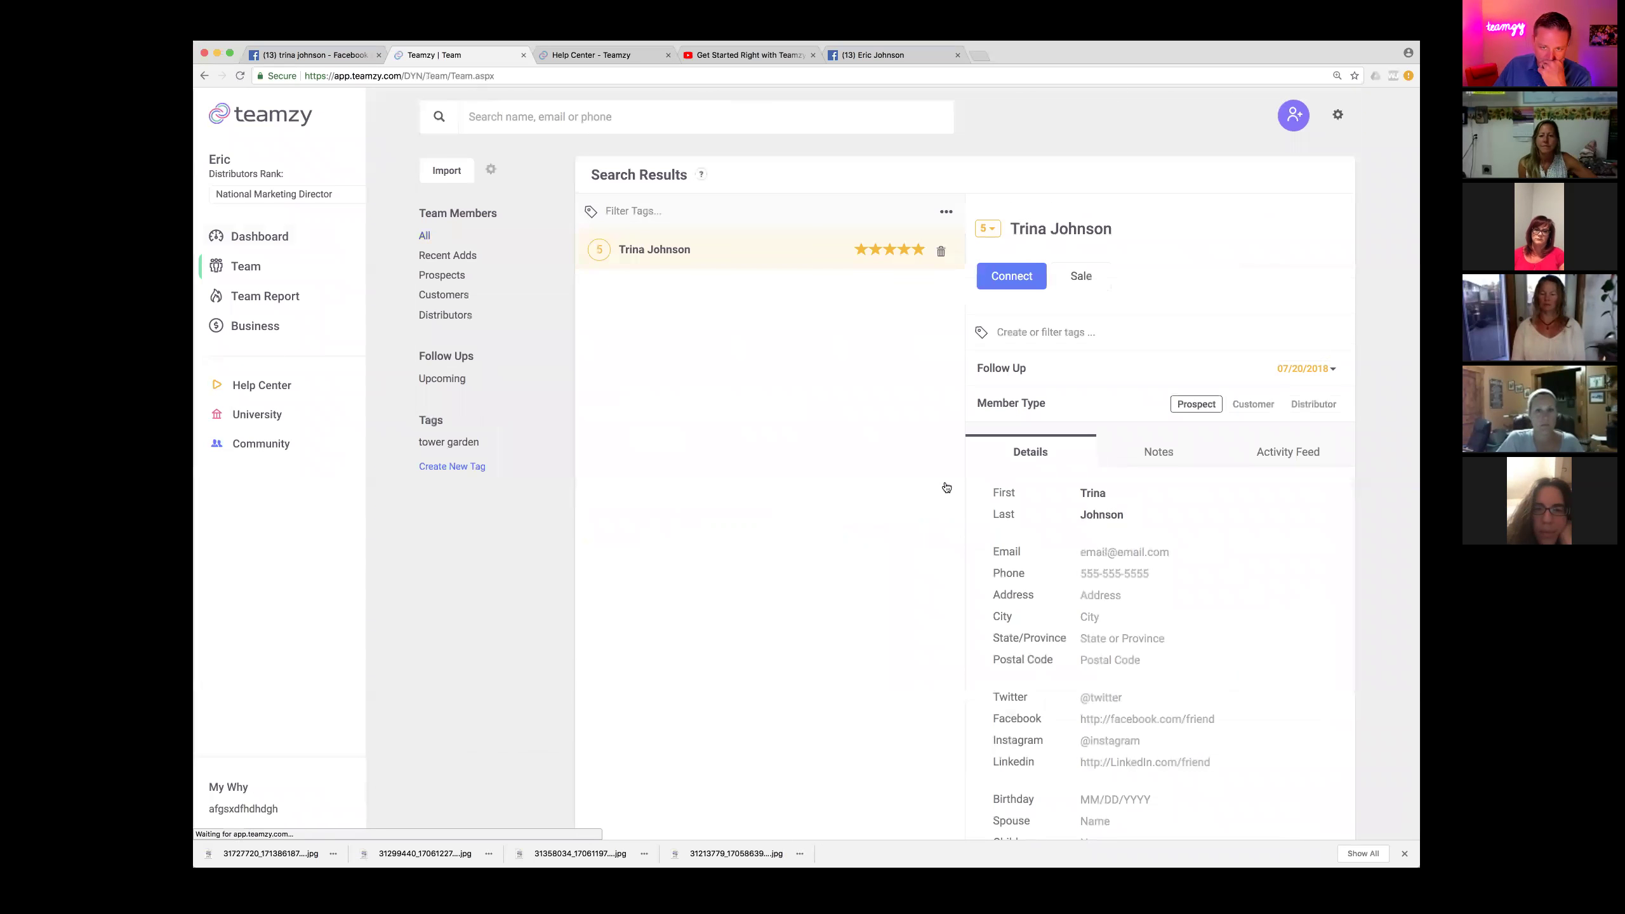
{"action": "left_click", "coordinate": [1079, 278]}
{"action": "left_click", "coordinate": [1057, 346]}
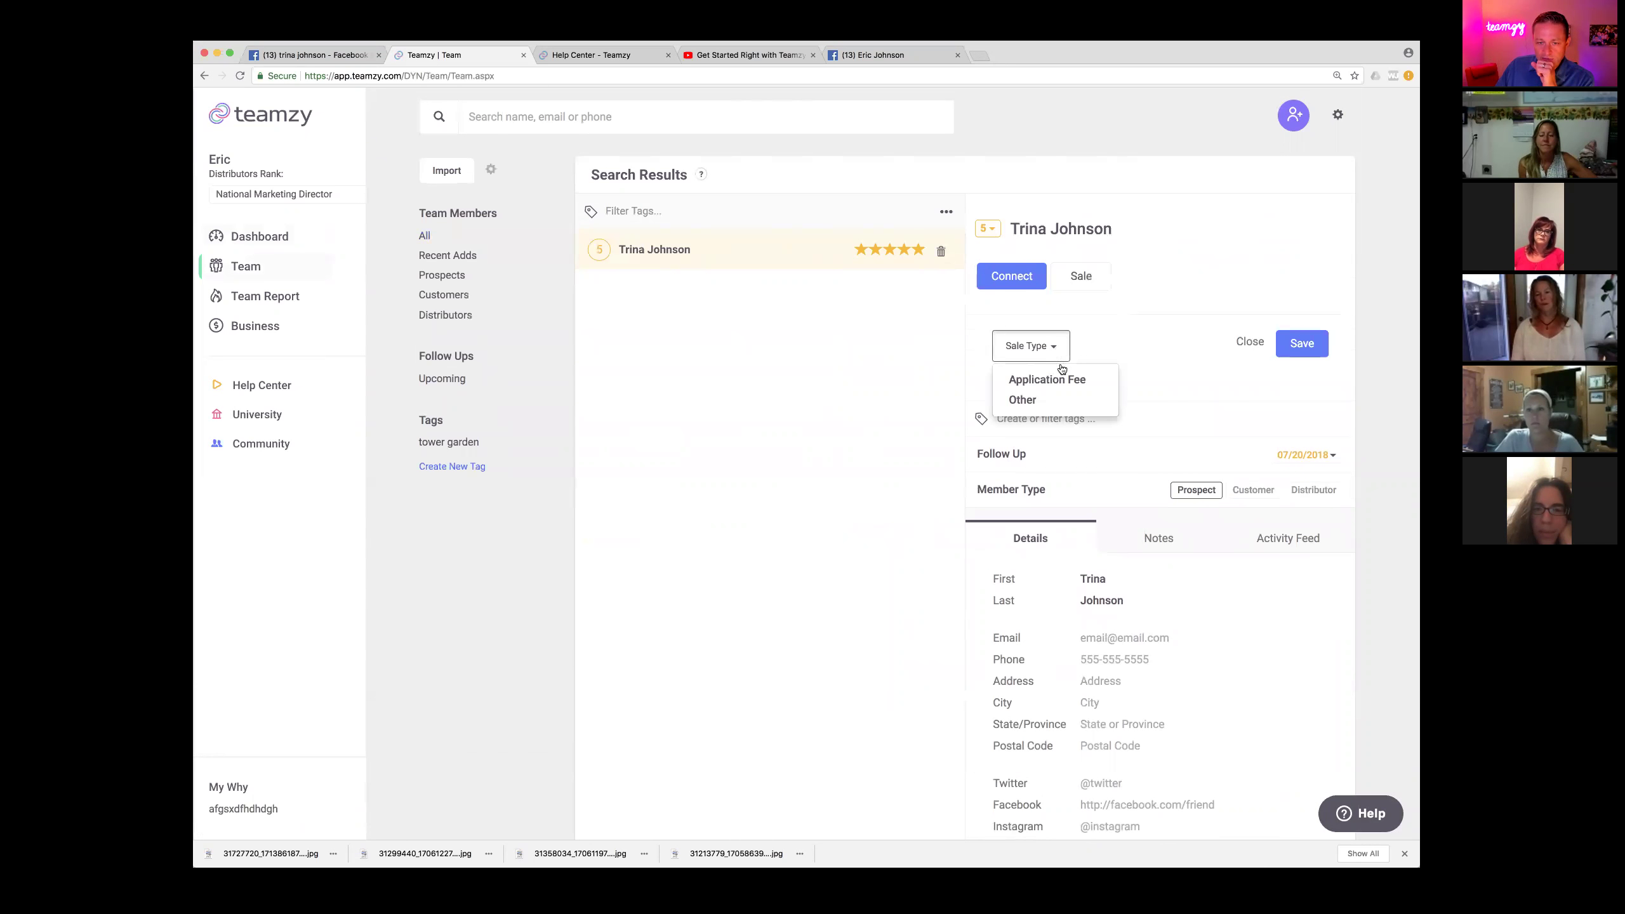
{"action": "left_click", "coordinate": [1056, 379]}
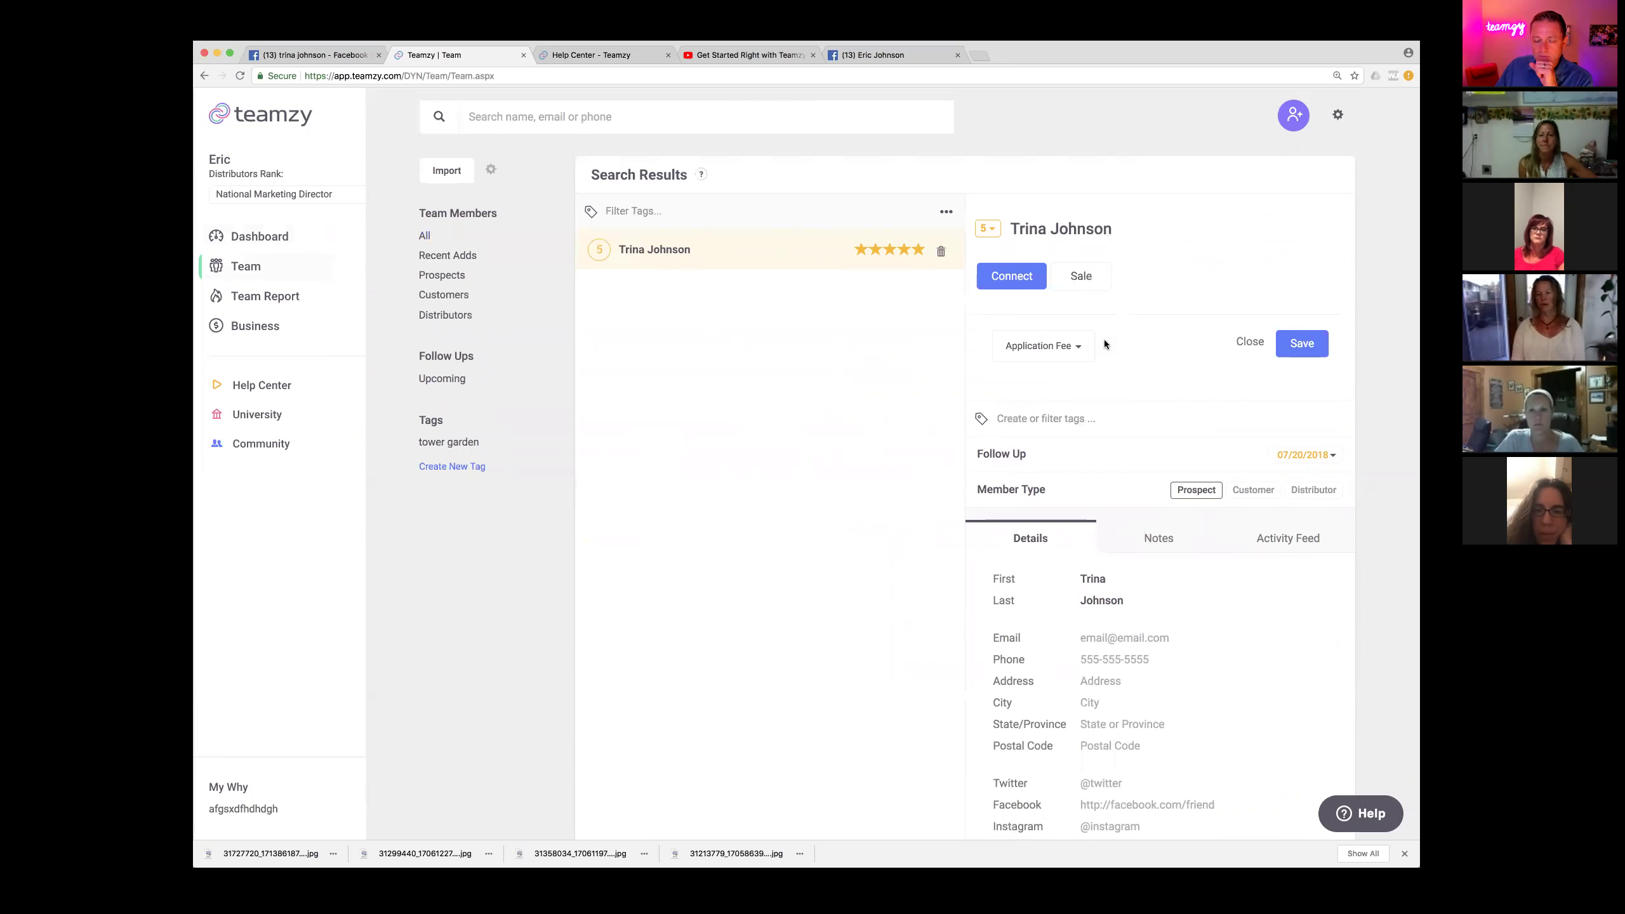
{"action": "left_click", "coordinate": [1296, 346]}
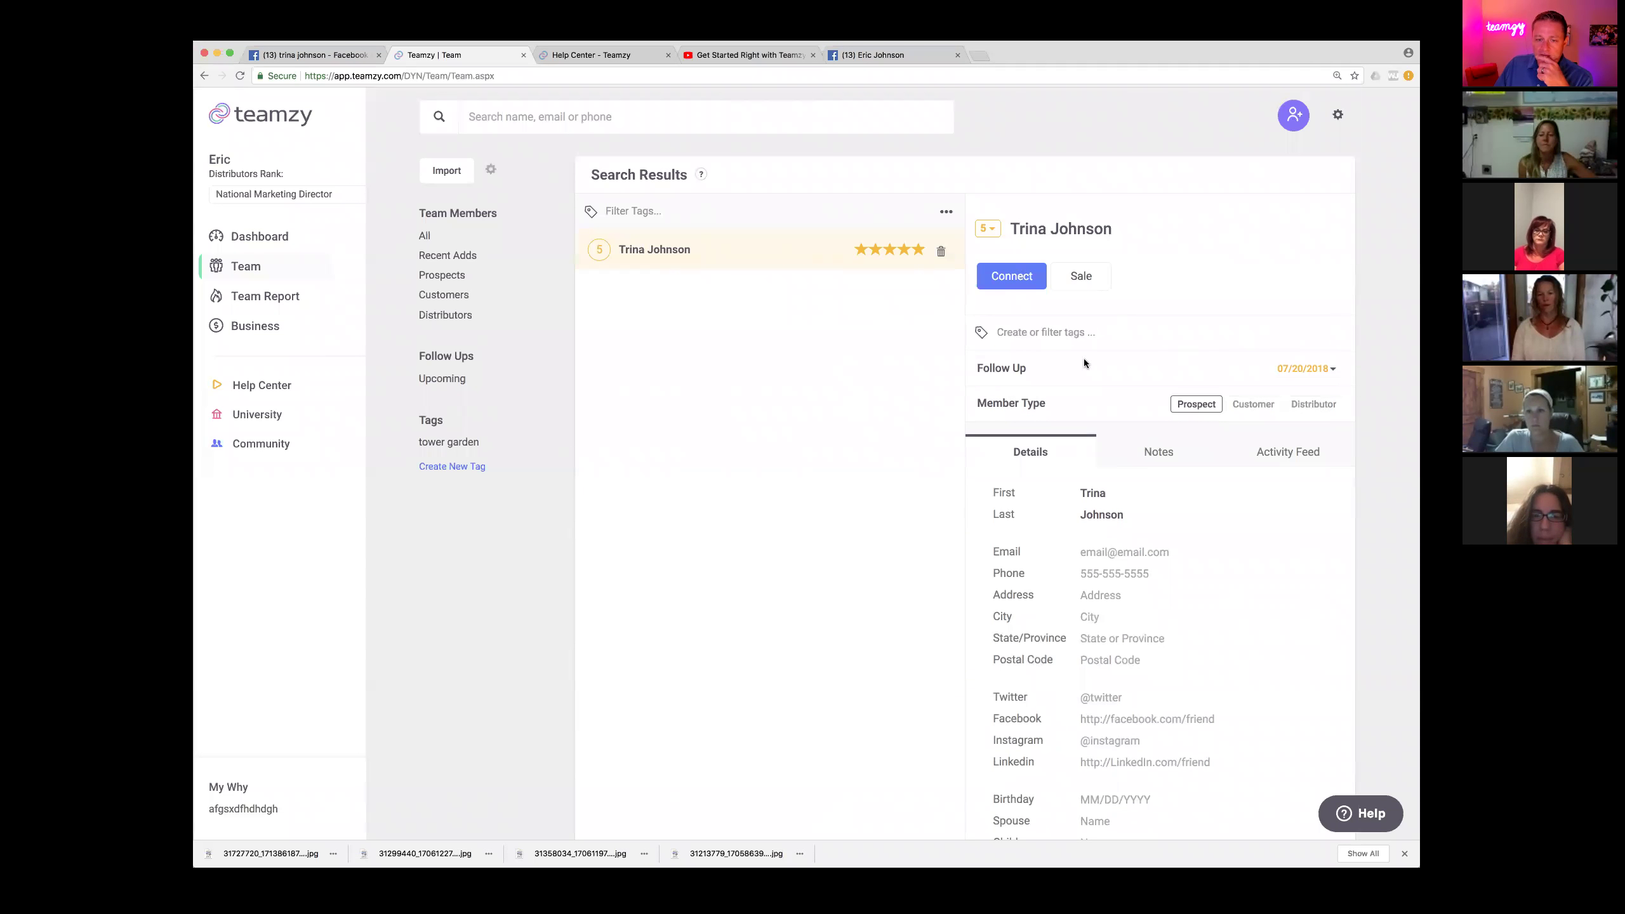
Change the contact's member type to Distributor with distributor type Personally Sponsored, and return to the dashboard.
{"action": "left_click", "coordinate": [1308, 407]}
{"action": "left_click", "coordinate": [1149, 442]}
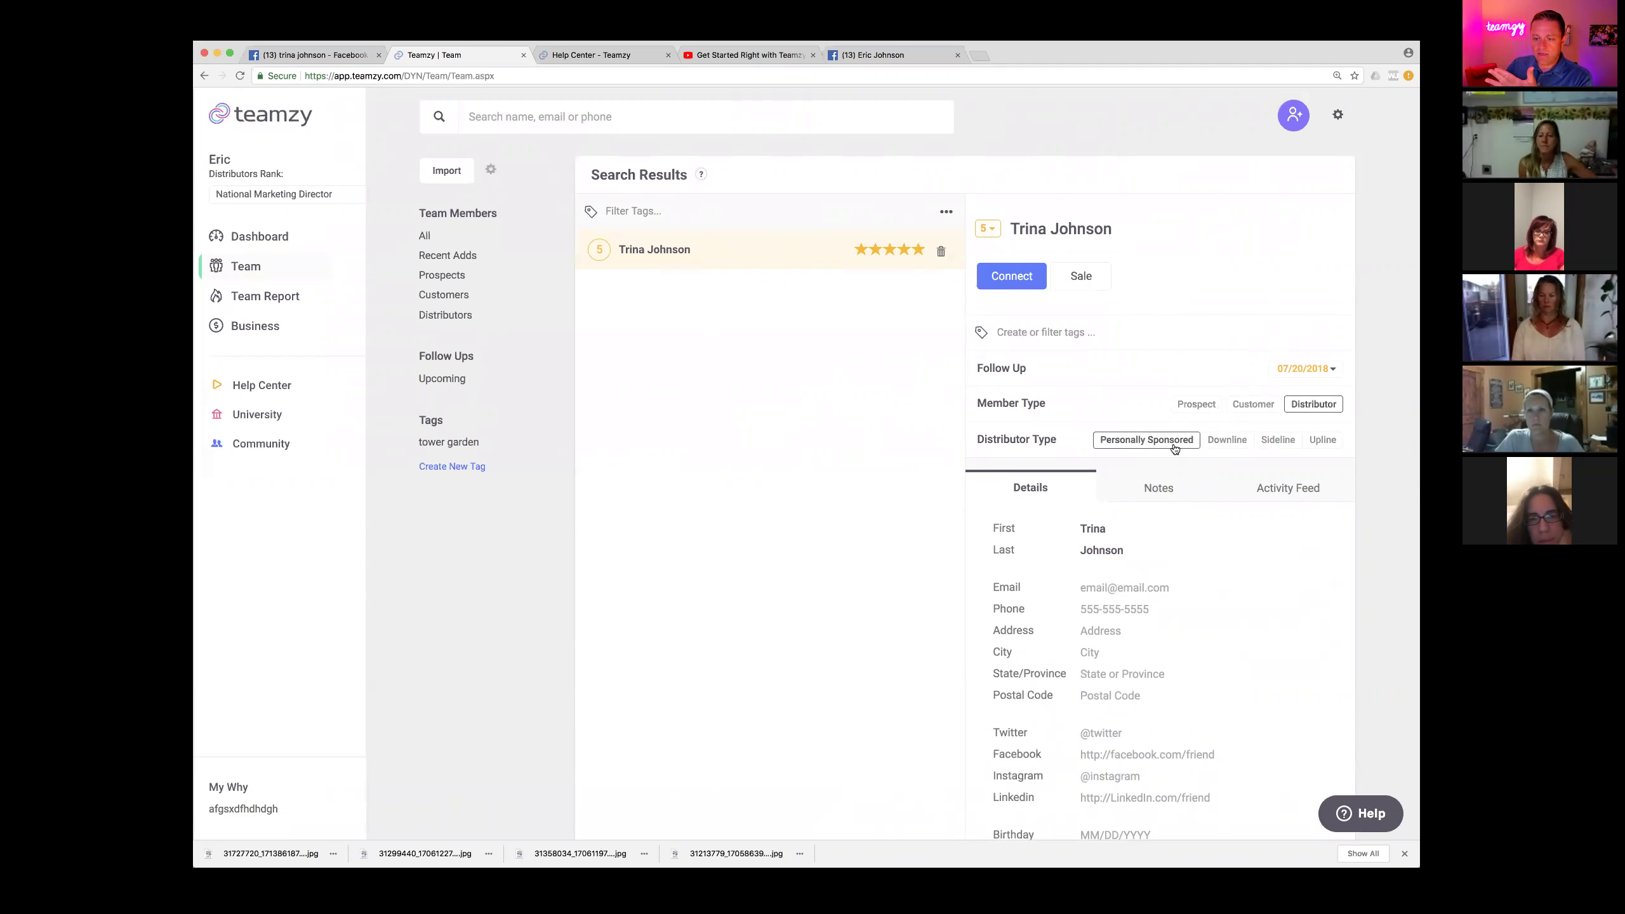
{"action": "left_click", "coordinate": [271, 245]}
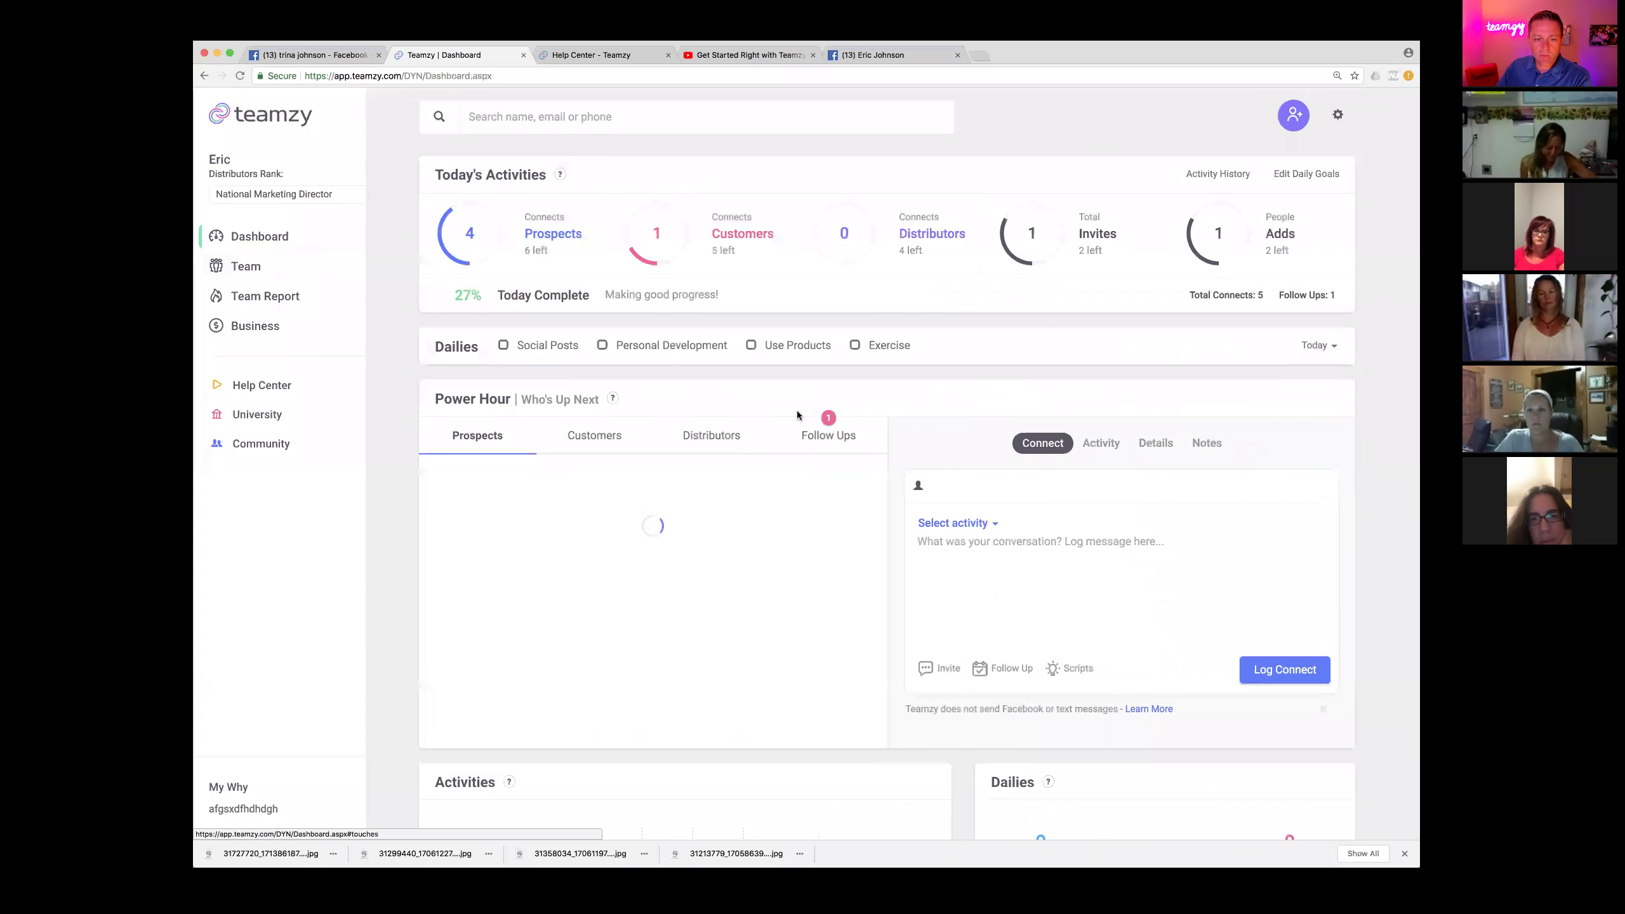